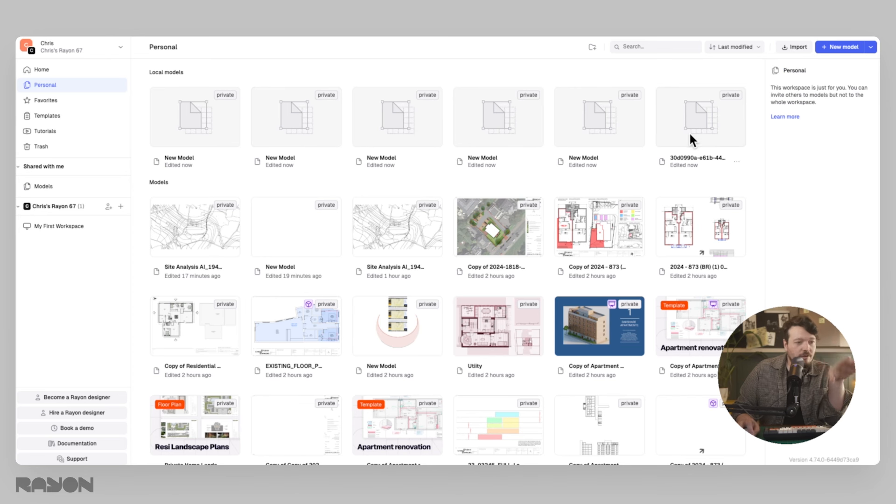
Import the Site Analysis DWG file from the Desktop as a new model, keeping the default import options
left_click(795, 47)
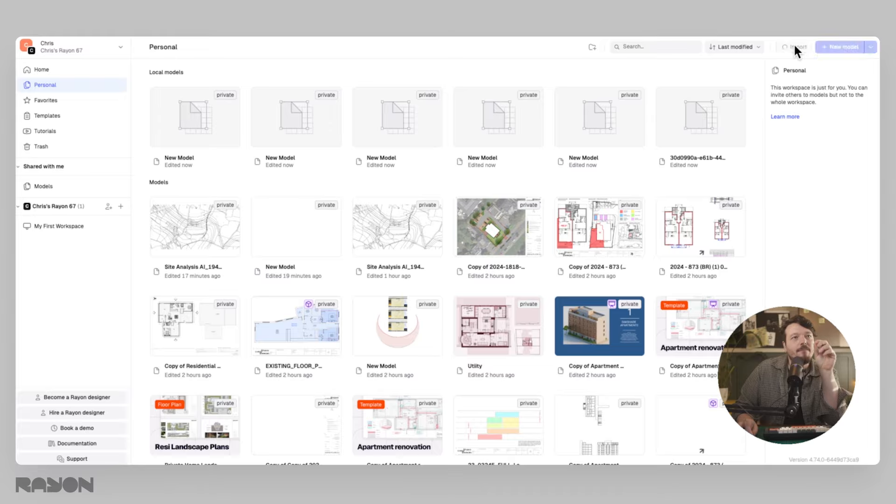
left_click(295, 182)
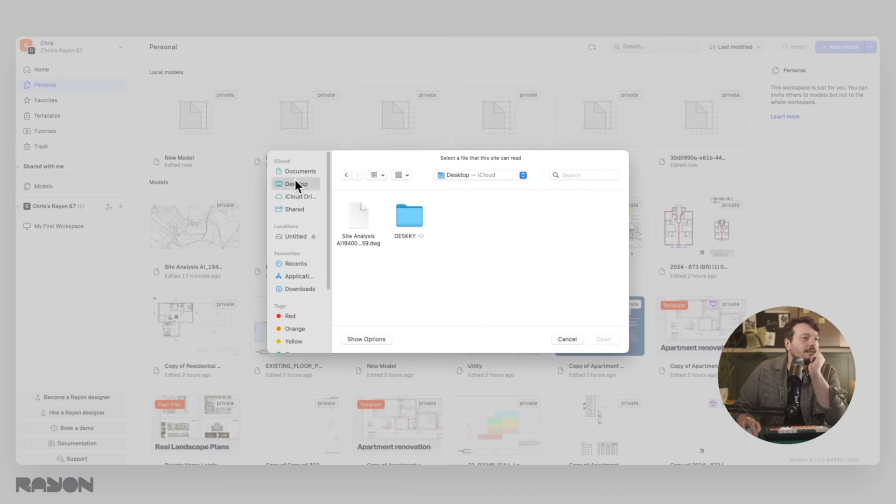
left_click(365, 219)
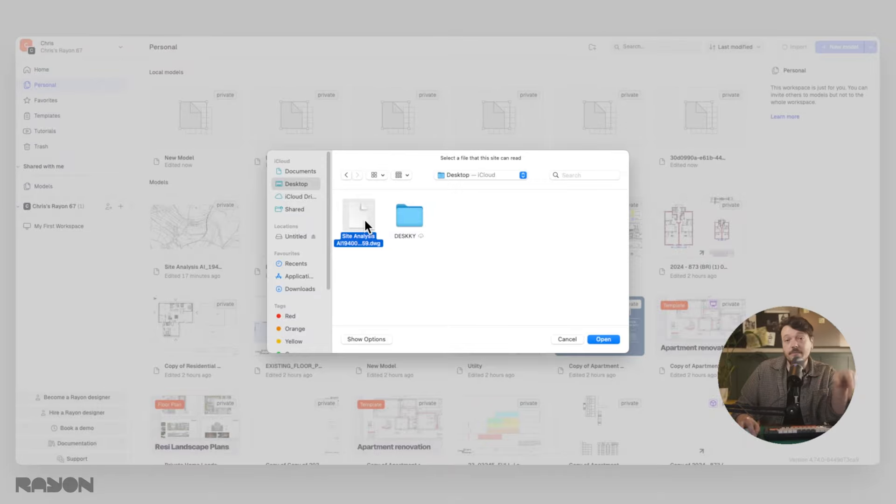
left_click(616, 339)
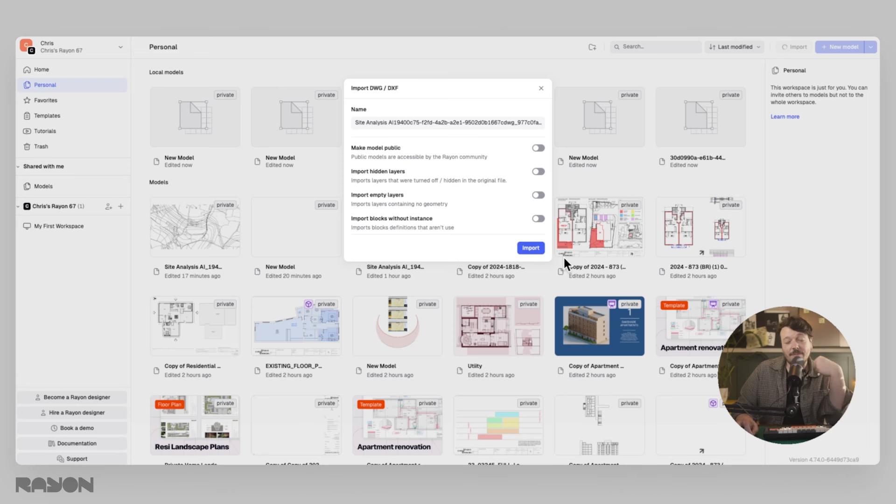
left_click(530, 250)
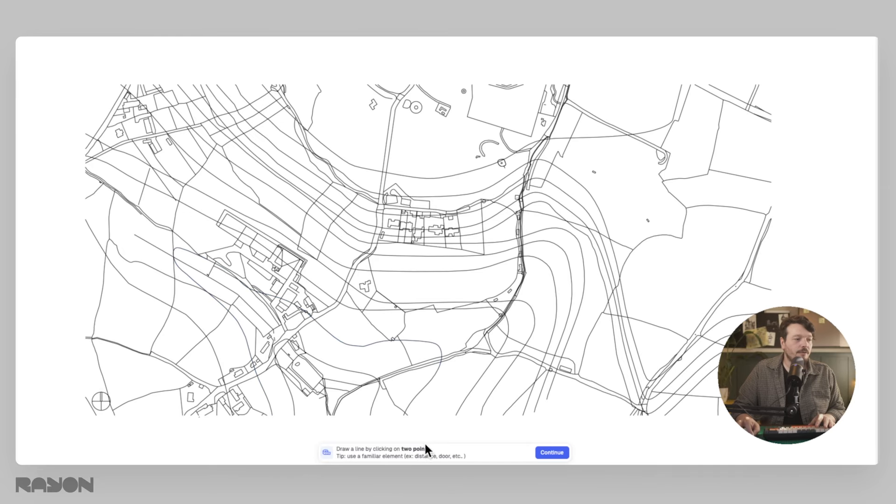
Set the import scale with a reference line along the east boundary of the easternmost plot, using Meters, and dismiss the feedback prompt
scroll(484, 221, "up", 10)
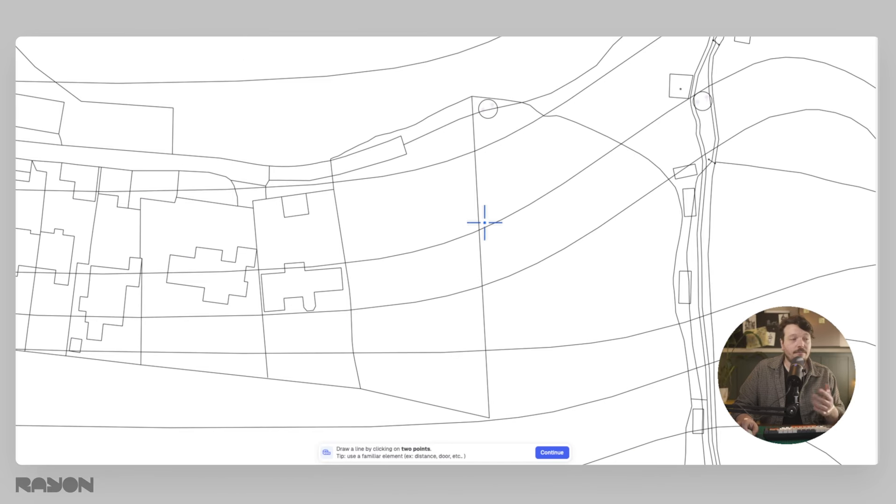
middle_click_drag(485, 222, 416, 197)
left_click(414, 389)
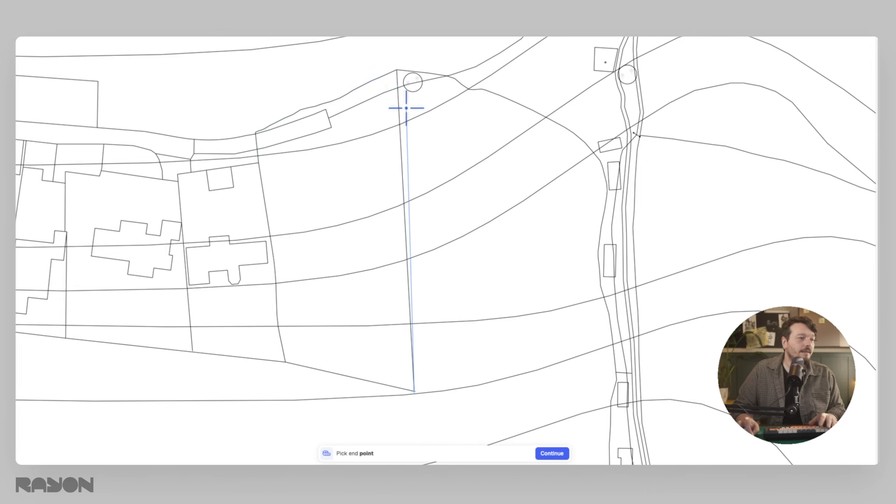
left_click(397, 71)
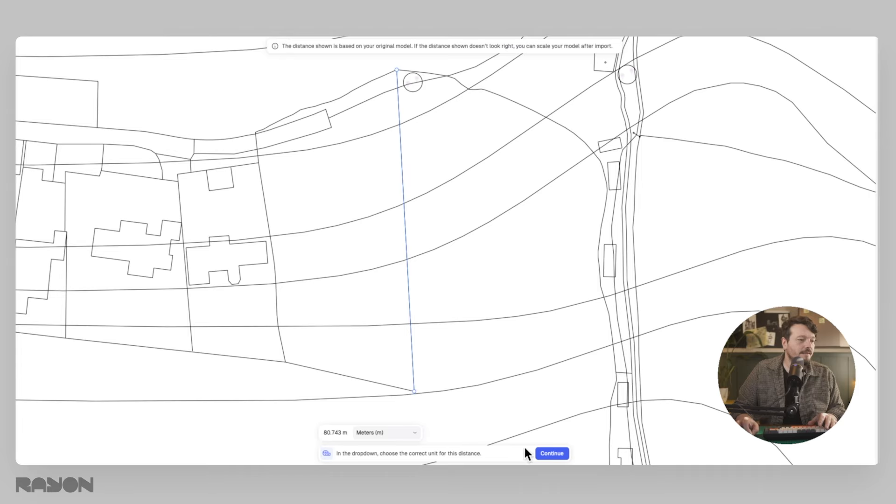
left_click(560, 454)
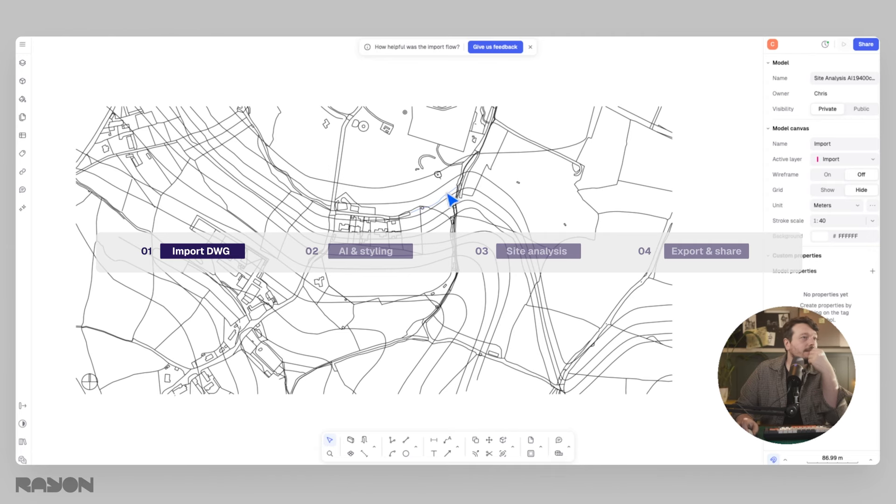
left_click(530, 47)
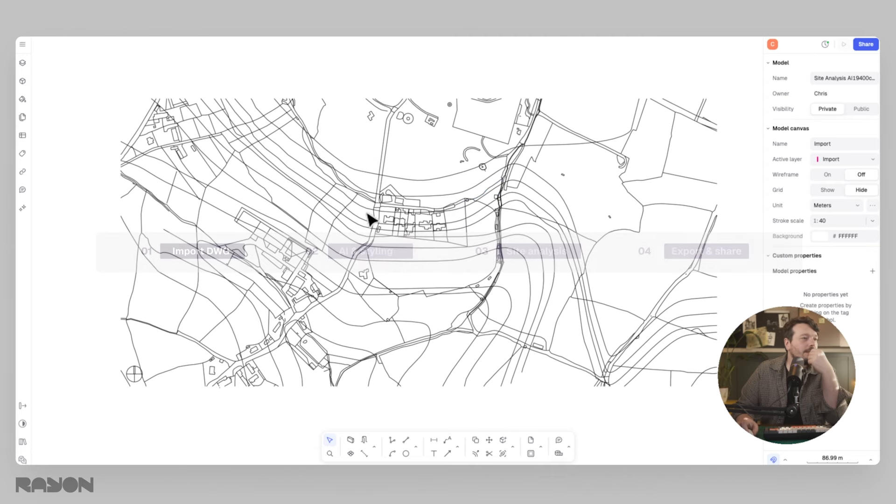
Examine the imported site plan, including the central row of houses, the roads and the contours
scroll(366, 212, "right", 2)
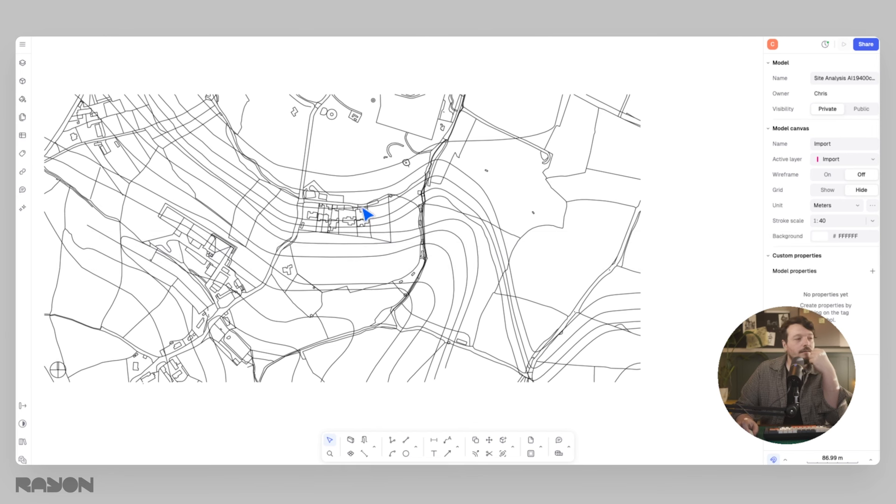
scroll(369, 215, "up", 5)
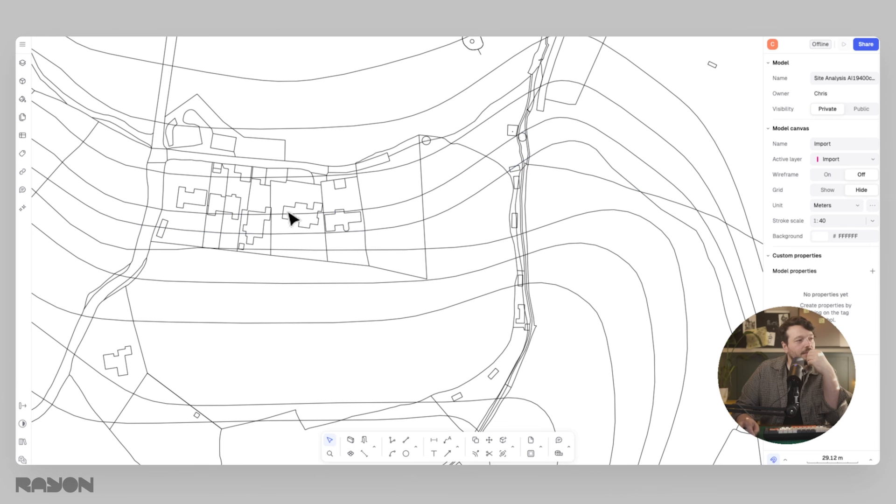
middle_click_drag(333, 234, 335, 238)
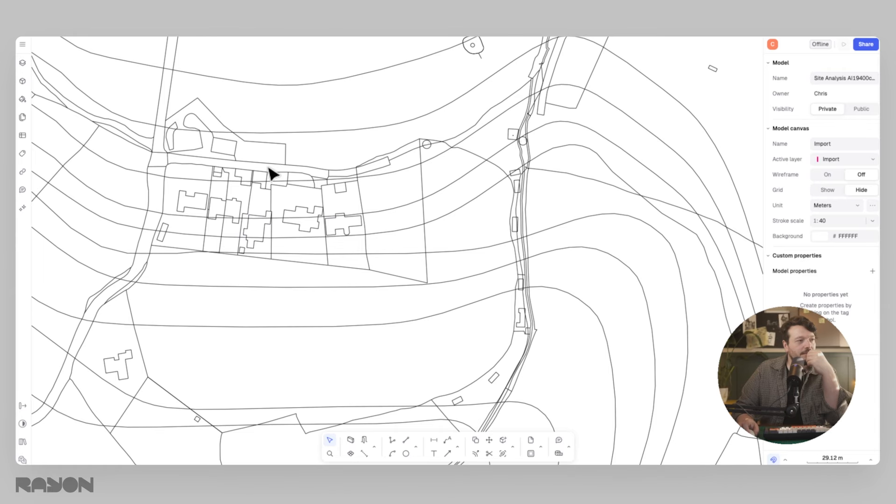
scroll(402, 229, "down", 8)
middle_click_drag(407, 229, 361, 253)
scroll(306, 254, "up", 4)
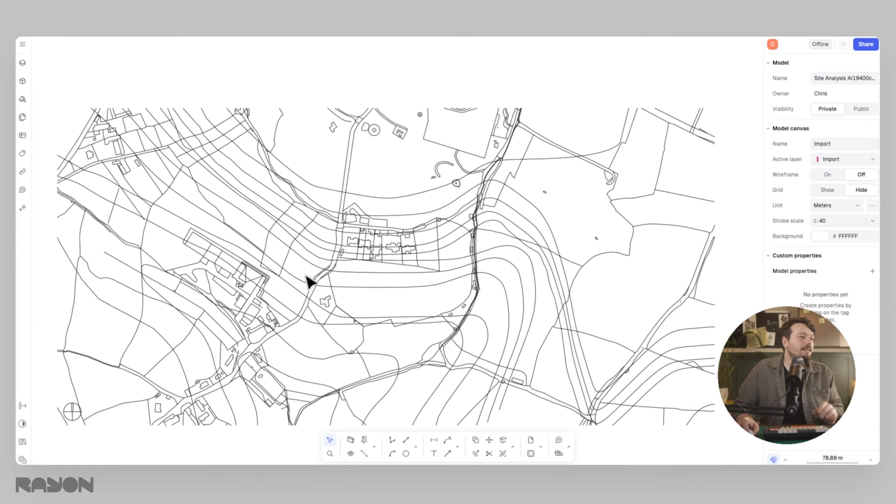
middle_click_drag(306, 276, 287, 234)
middle_click_drag(363, 230, 362, 242)
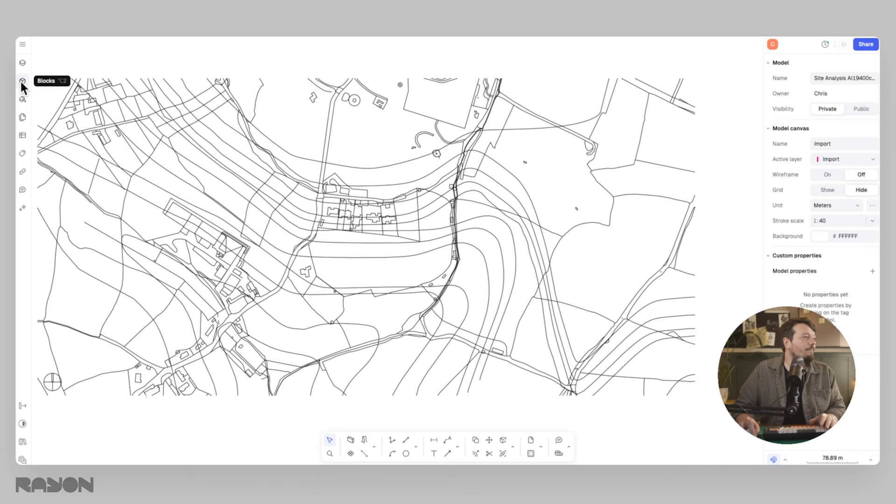
Expand the Import layer and review its list of sublayers
left_click(23, 63)
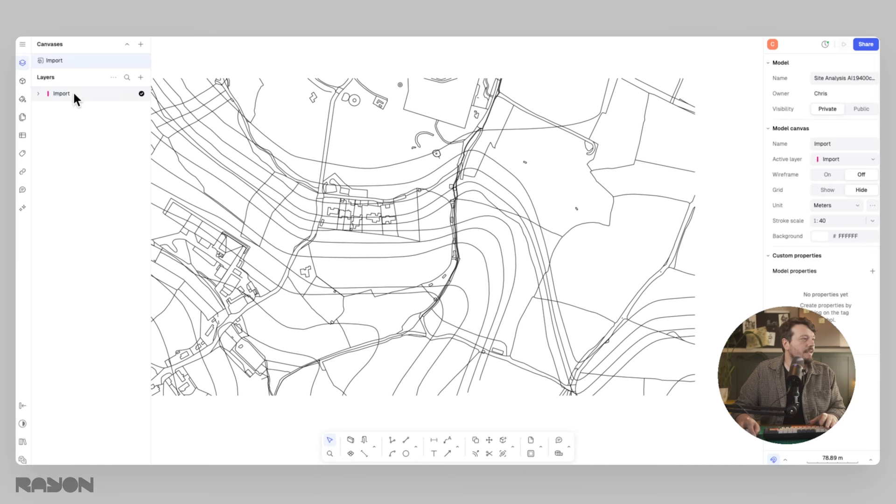
left_click(38, 93)
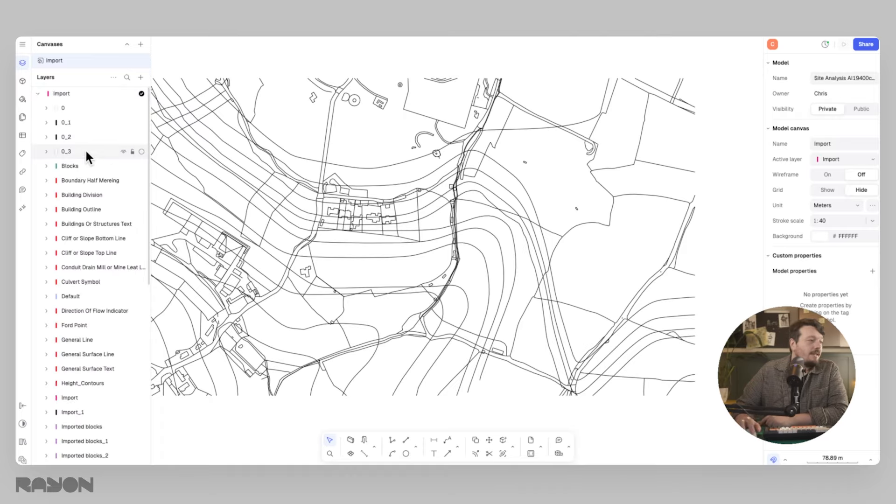
scroll(90, 172, "down", 10)
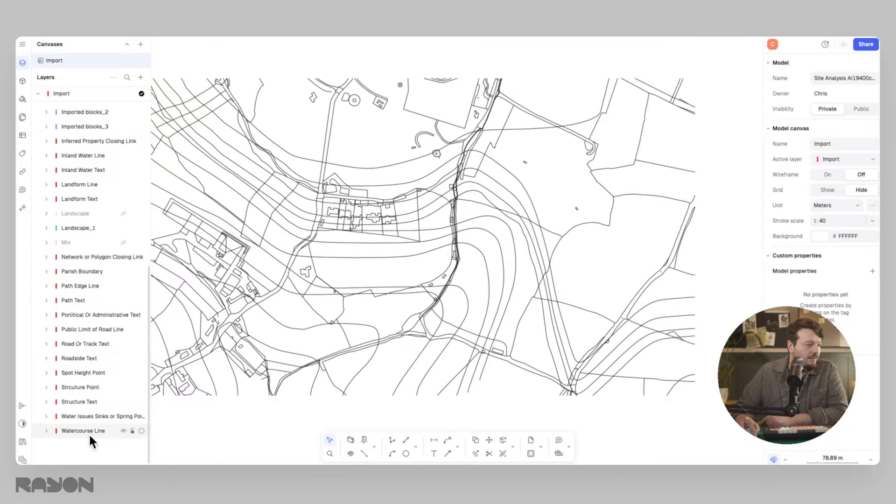
scroll(88, 290, "up", 5)
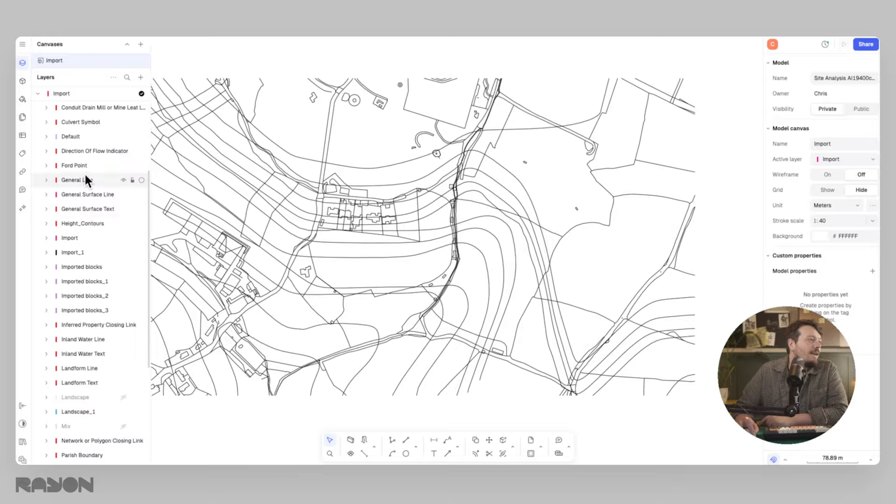
scroll(96, 167, "up", 4)
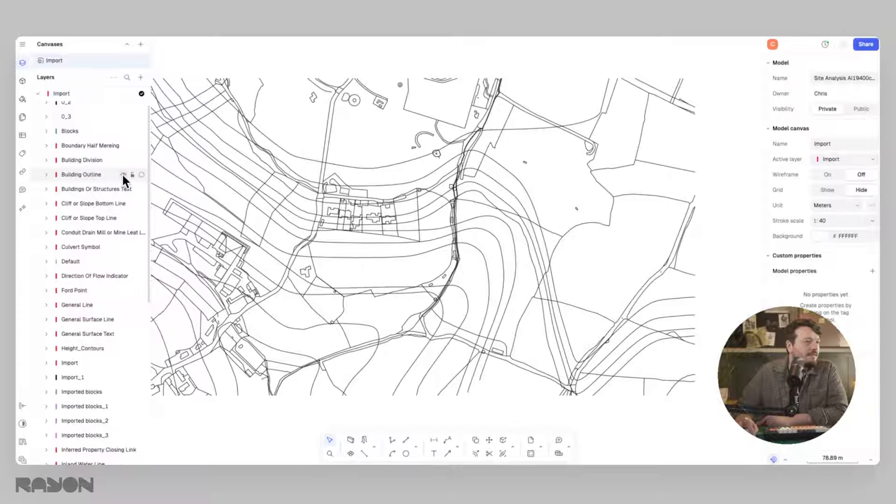
Toggle the Building Outline layer's visibility off and on to identify its linework, then collapse the Import layer
left_click(123, 175)
left_click(123, 175)
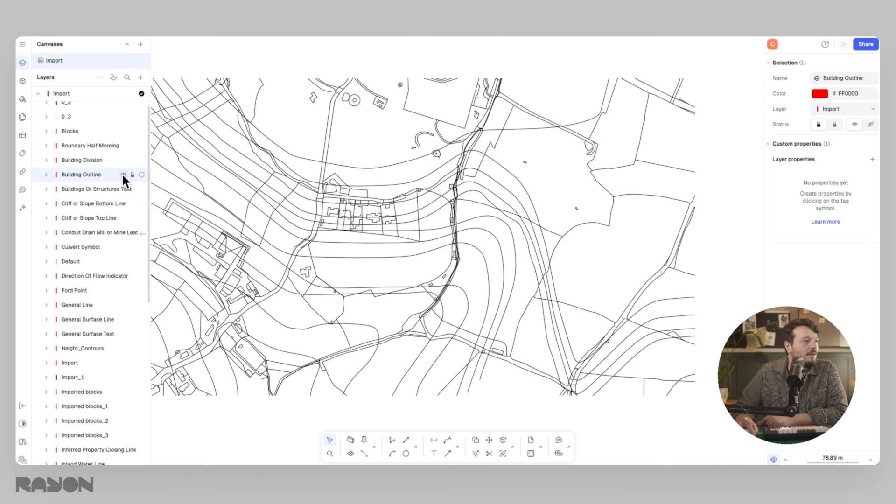
left_click(123, 174)
left_click(124, 174)
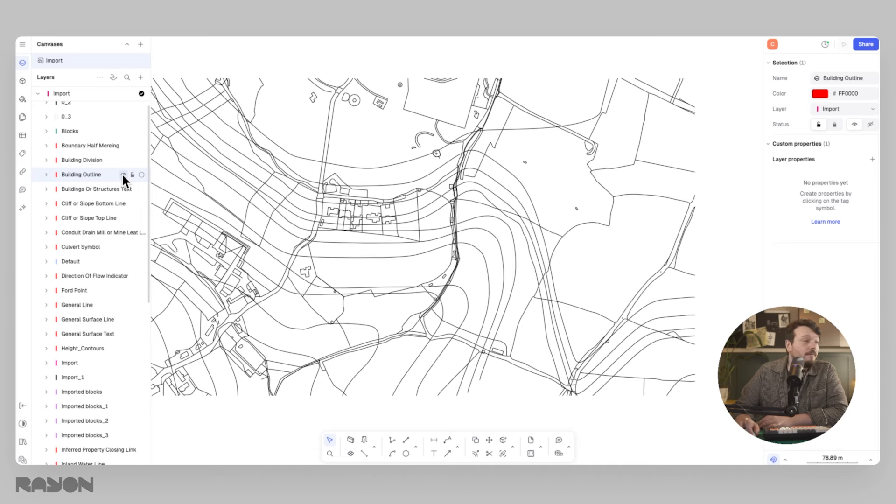
scroll(130, 178, "up", 2)
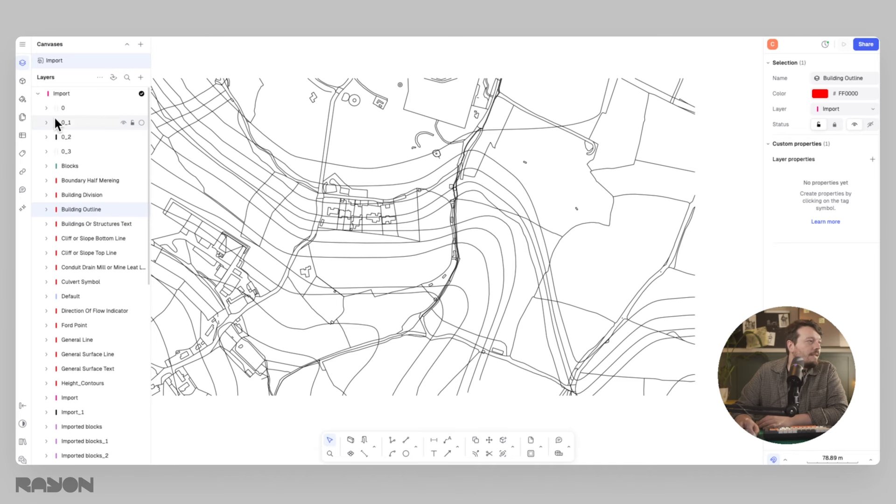
left_click(38, 93)
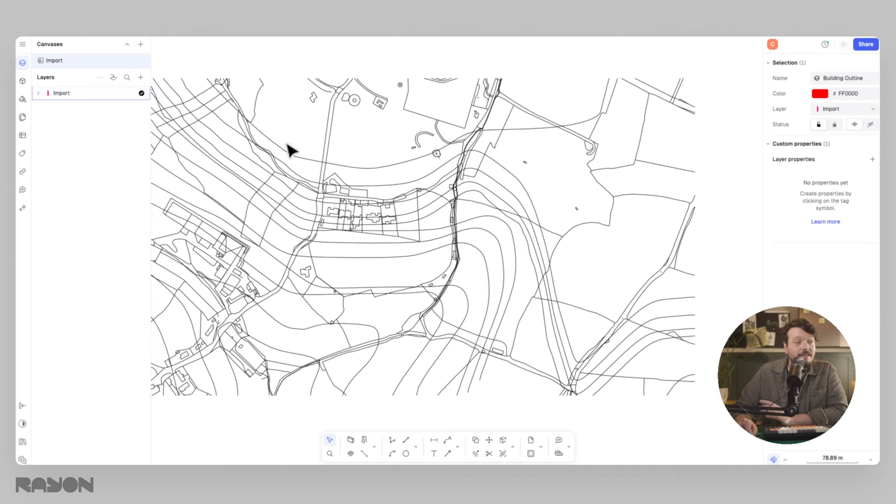
Add a new layer named Working Layer
left_click(139, 78)
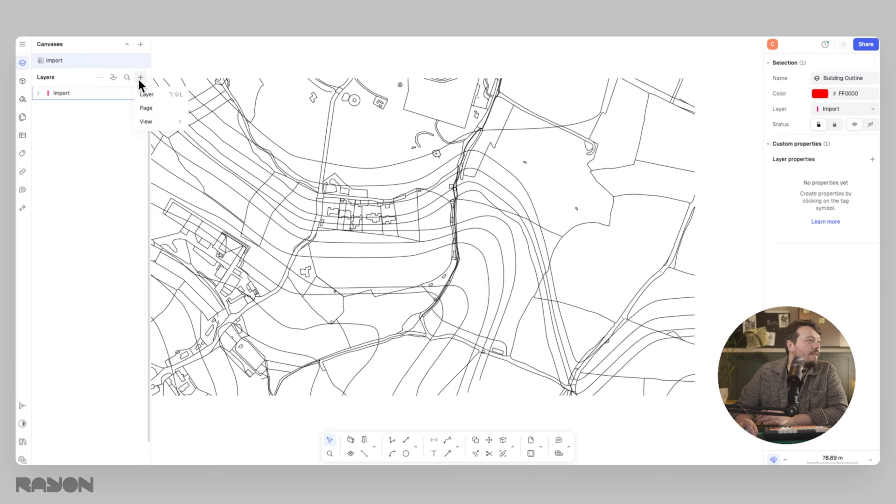
left_click(147, 92)
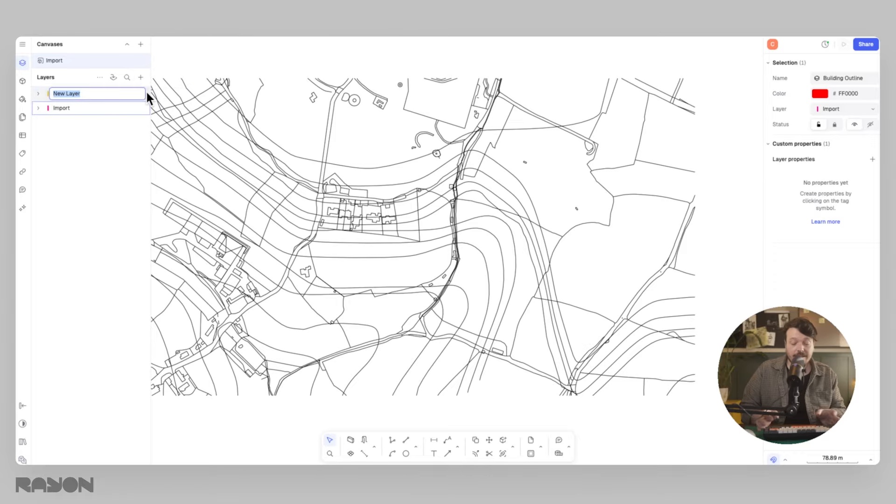
type("Working ")
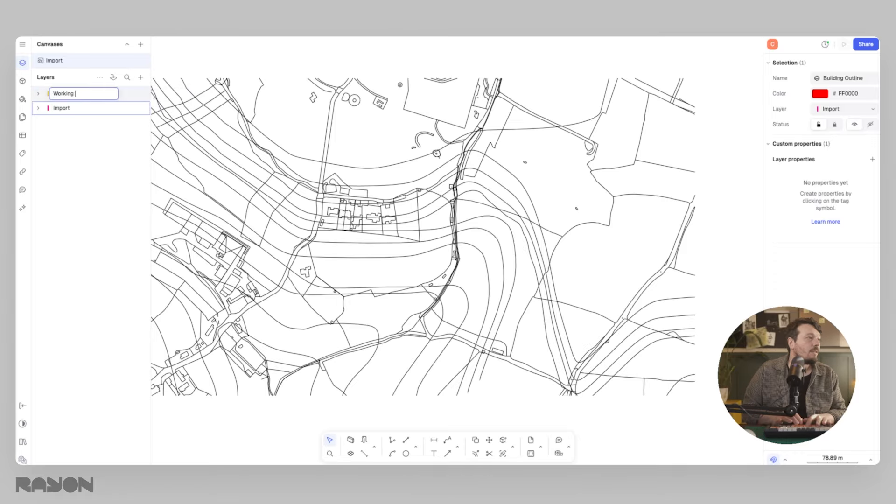
type("Layer")
key("Return")
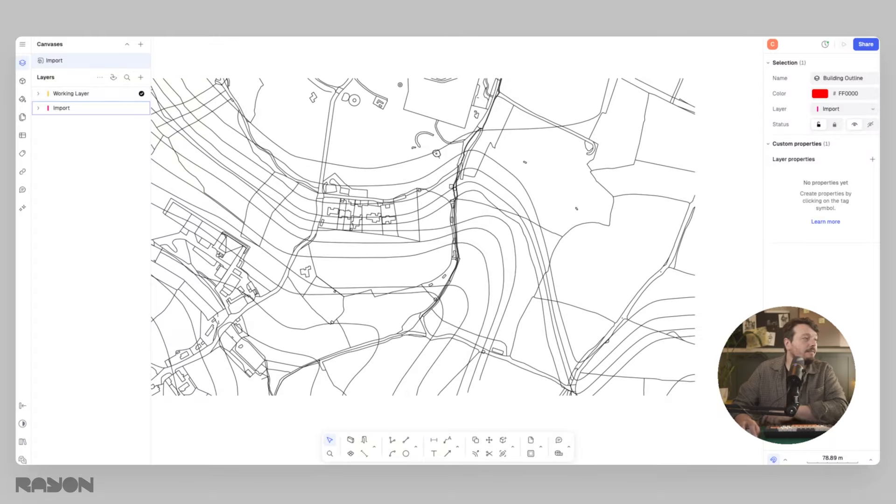
Toggle the Import layer's visibility off and on, then lock the layer
left_click(71, 107)
left_click(123, 107)
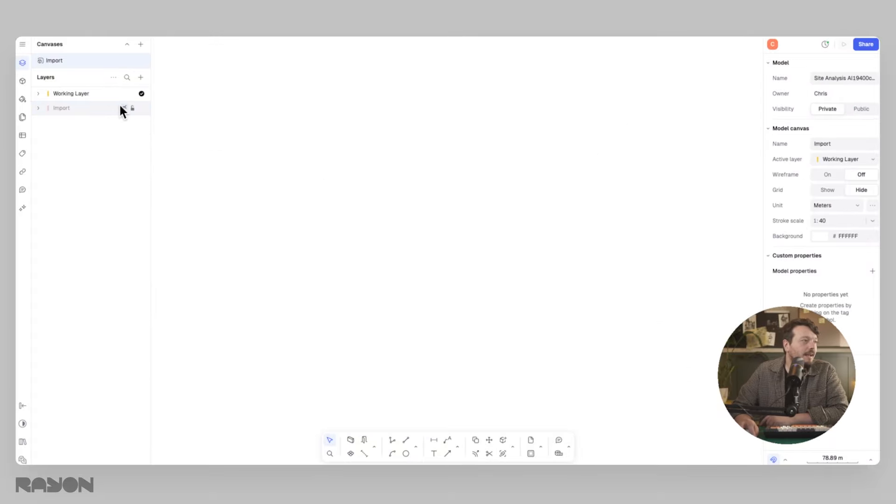
left_click(123, 108)
left_click(132, 109)
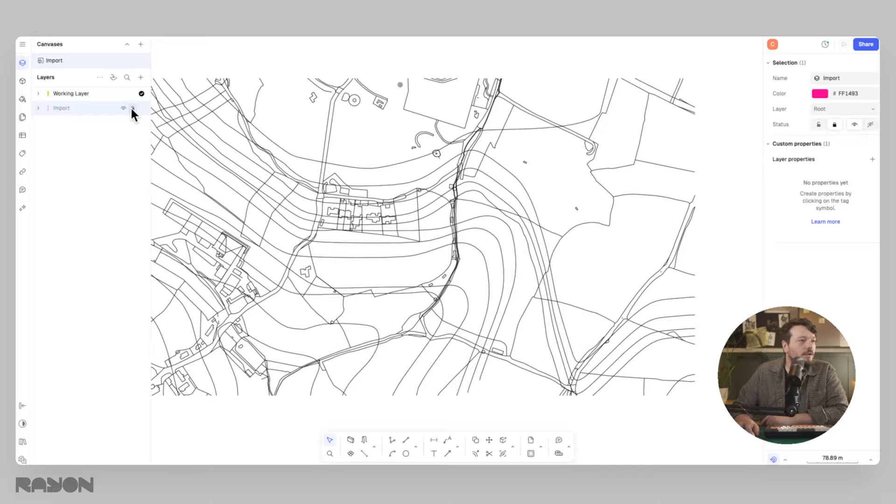
middle_click_drag(420, 170, 436, 190)
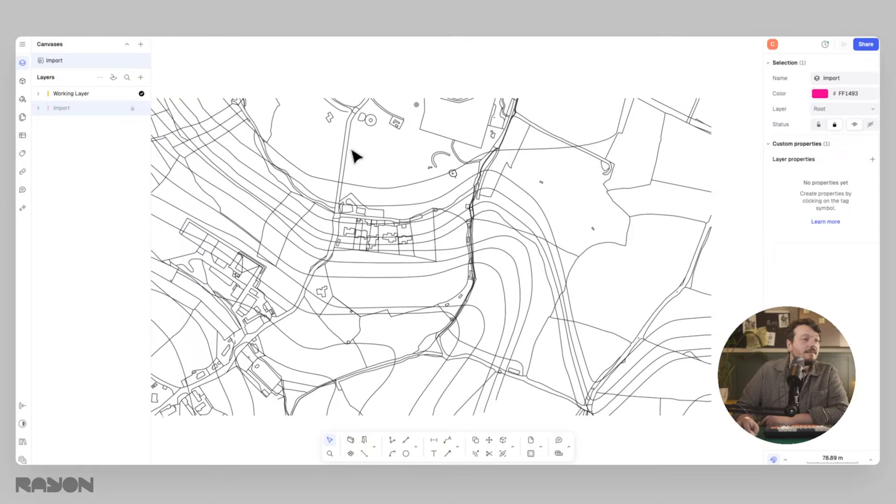
scroll(356, 157, "down", 3)
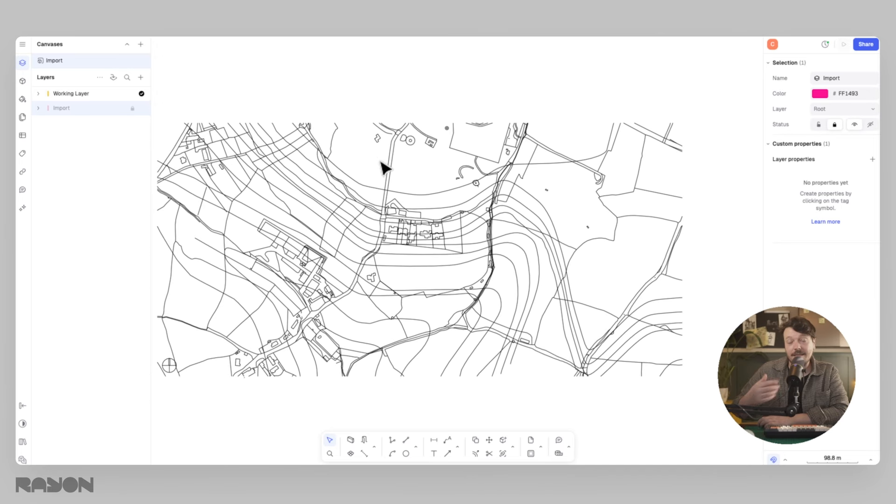
scroll(411, 157, "down", 1)
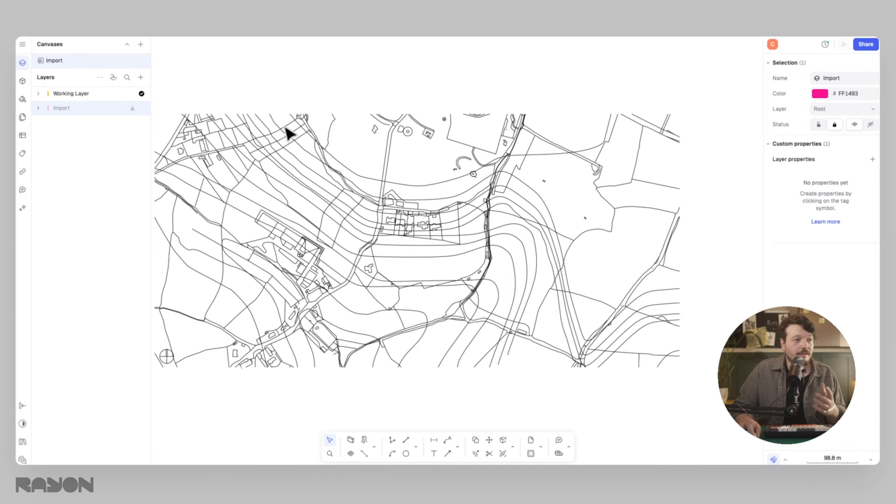
scroll(373, 203, "left", 1)
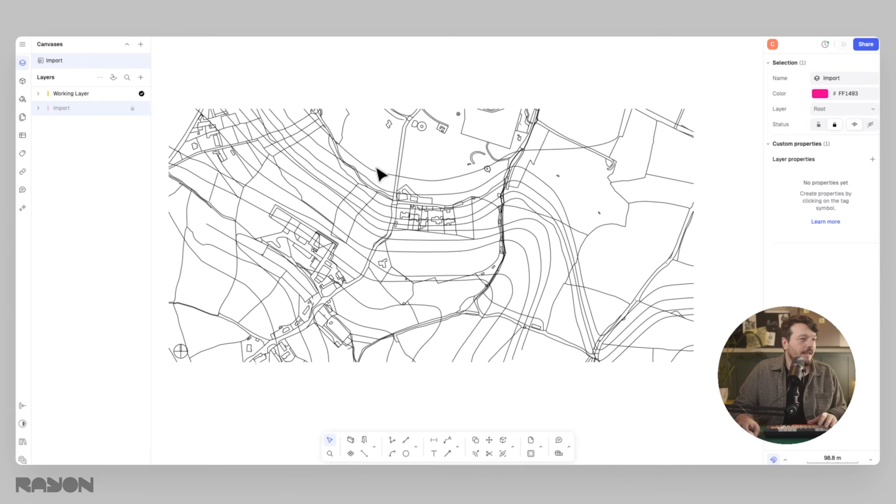
left_click(408, 451)
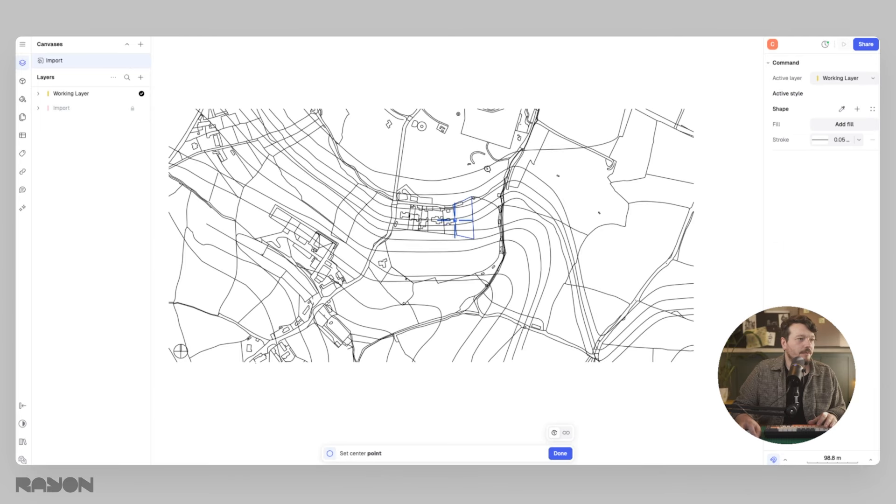
left_click(454, 222)
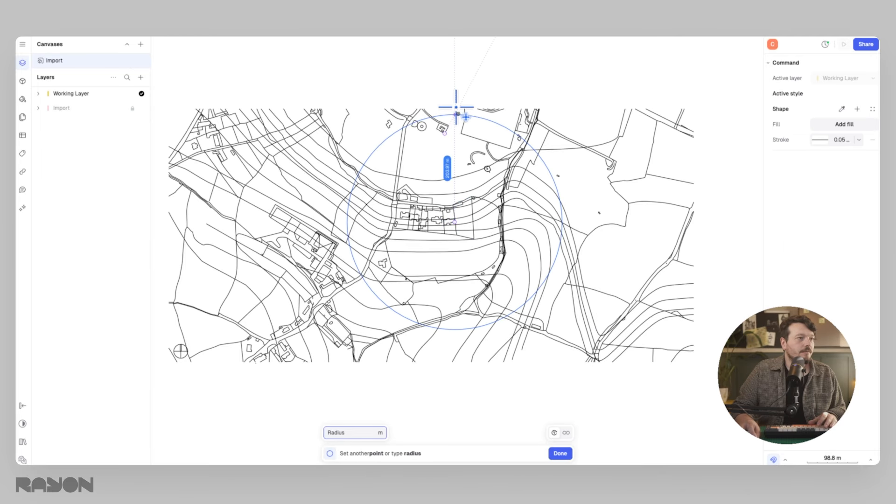
key("Escape")
Draw a circle centred near the middle group of houses, enlarge it to about 478 m across and shift it slightly east
key("c")
left_click(427, 232)
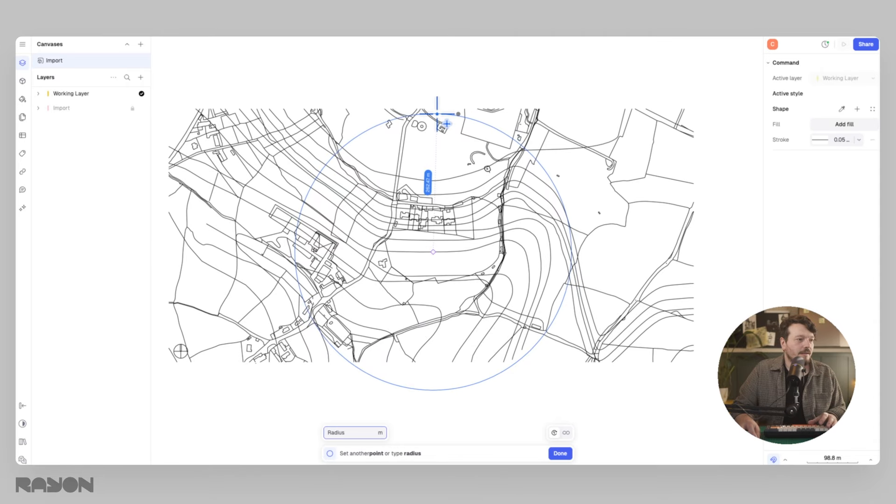
left_click(423, 109)
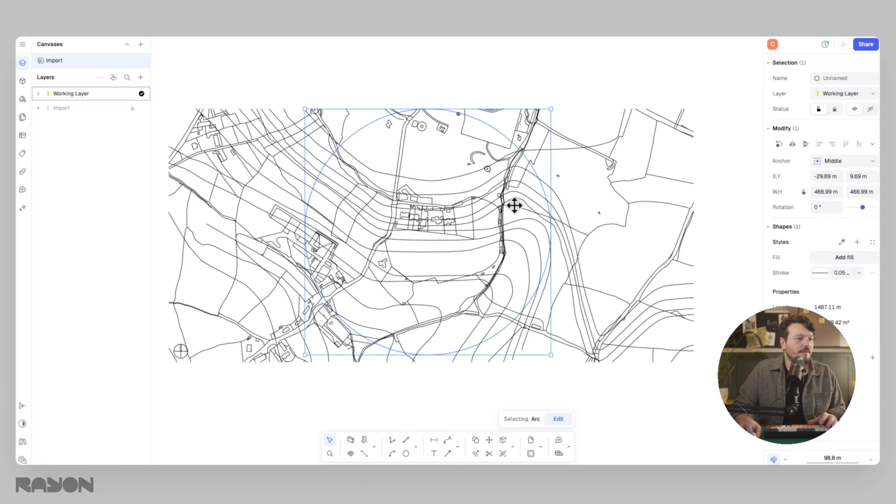
scroll(513, 206, "right", 1)
left_click_drag(524, 353, 529, 359)
left_click_drag(426, 266, 433, 268)
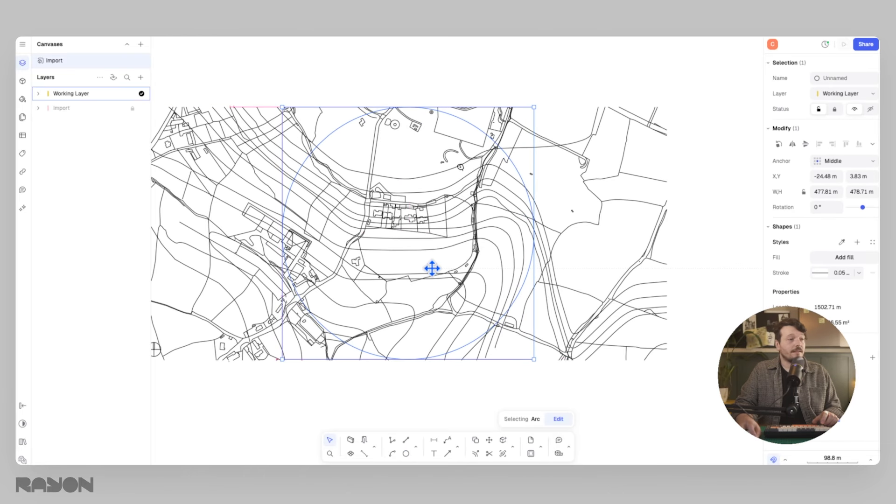
key("Escape")
Unlock the Import layer and, using the circle as cutting edge, trim the contour lines running past its east side
scroll(397, 224, "down", 1)
scroll(298, 124, "up", 1)
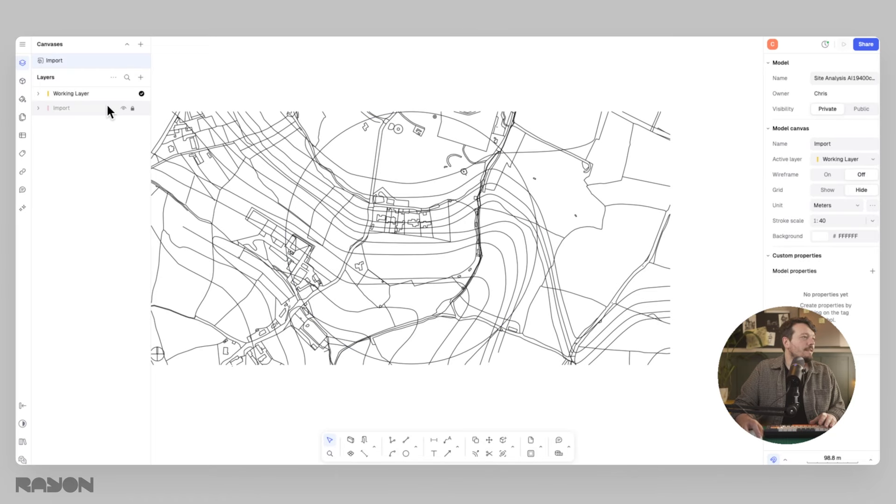
left_click(132, 109)
left_click(505, 157)
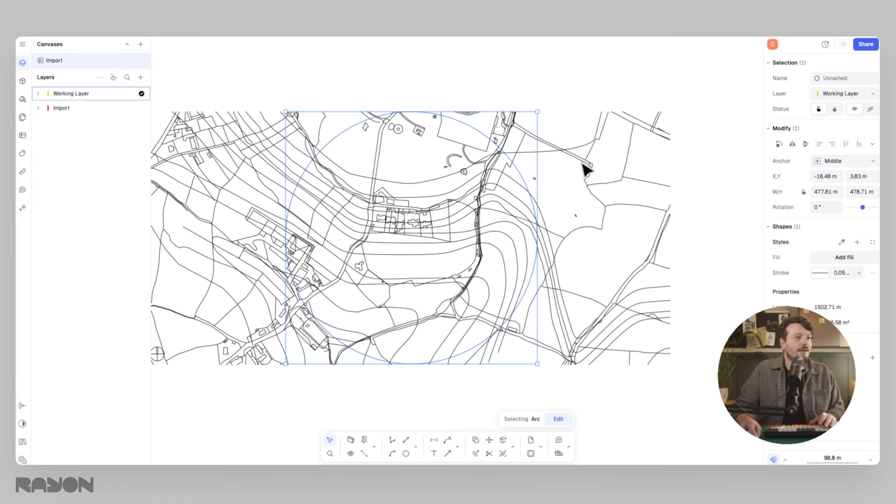
key("x")
middle_click_drag(694, 141, 614, 105)
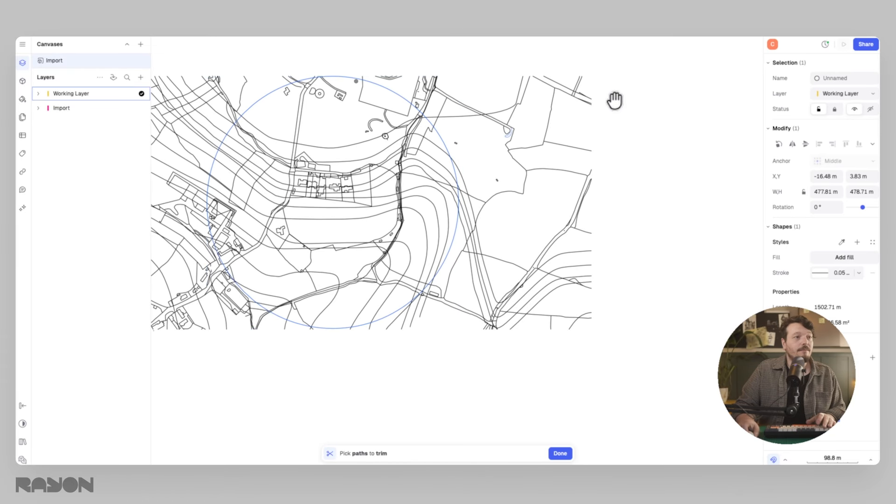
scroll(457, 208, "up", 5)
left_click_drag(491, 129, 472, 263)
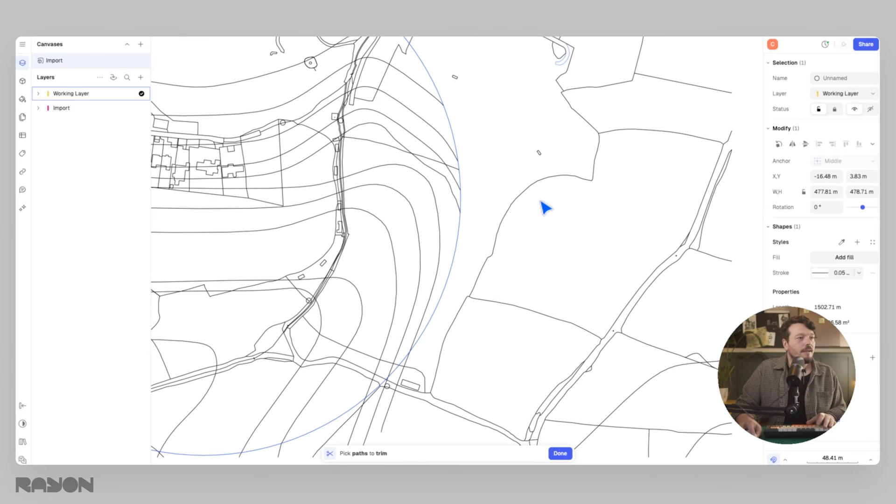
key("Escape")
Reselect the circle as the cutting edge and trim the contour and boundary lines crossing its north-east side
scroll(504, 165, "down", 2)
middle_click_drag(499, 160, 522, 191)
left_click(502, 147)
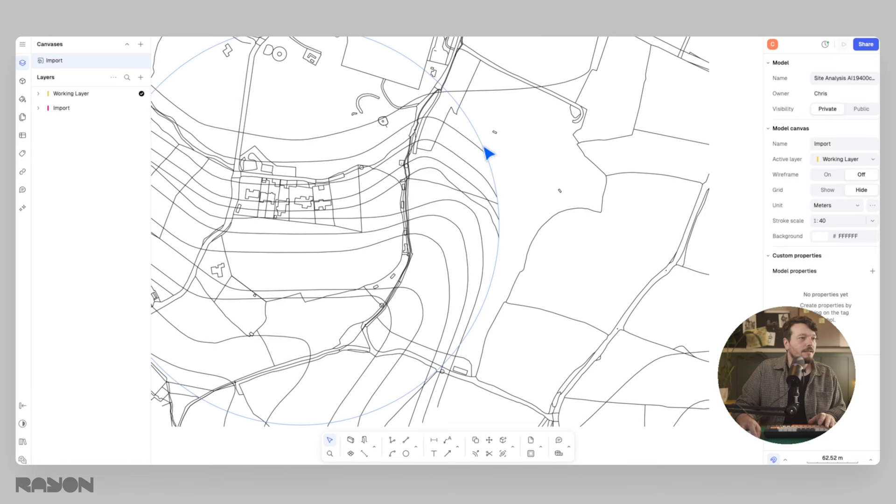
left_click(484, 147)
middle_click_drag(481, 166, 583, 202)
scroll(521, 179, "down", 2)
middle_click_drag(522, 178, 457, 187)
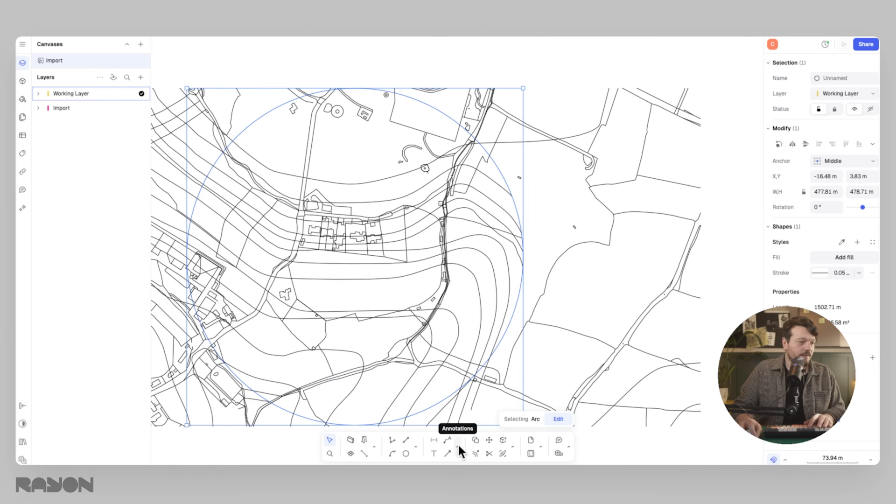
left_click(511, 447)
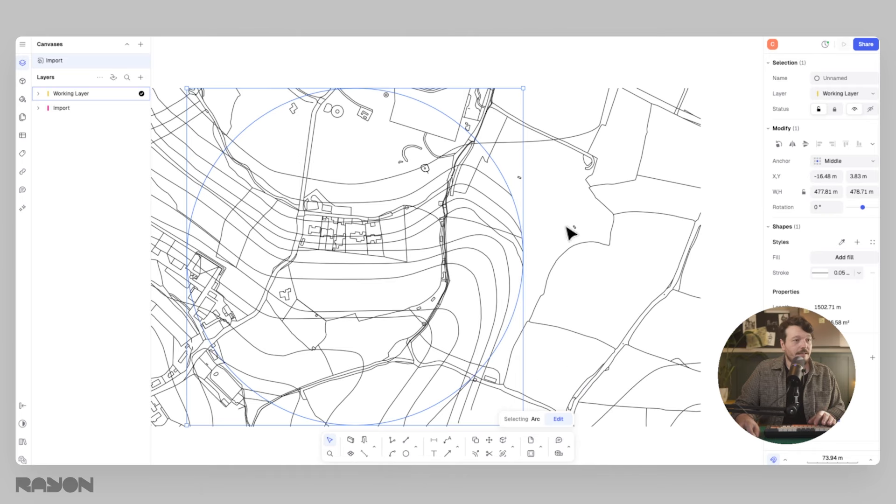
middle_click_drag(537, 198, 534, 213)
scroll(504, 142, "up", 5)
key("x")
left_click_drag(506, 132, 484, 173)
Trim the road and building lines that extend beyond the circle's north-east edge
middle_click_drag(473, 156, 490, 190)
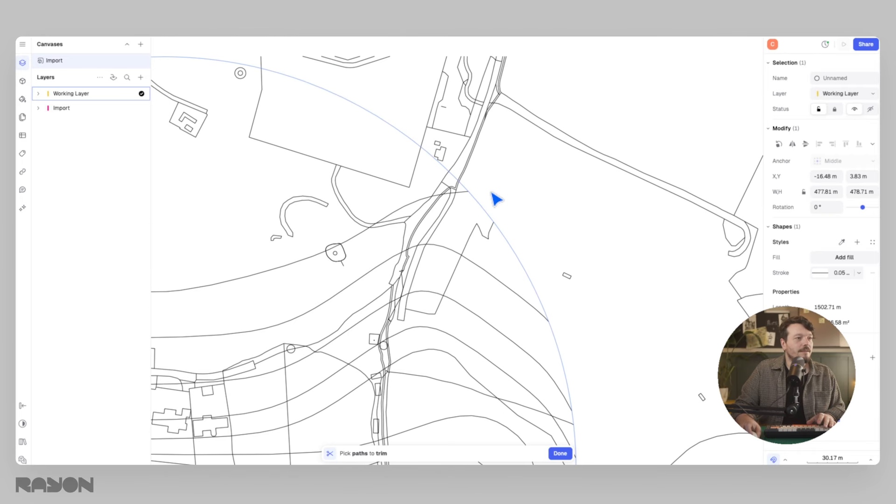
scroll(483, 167, "up", 5)
left_click_drag(481, 165, 443, 192)
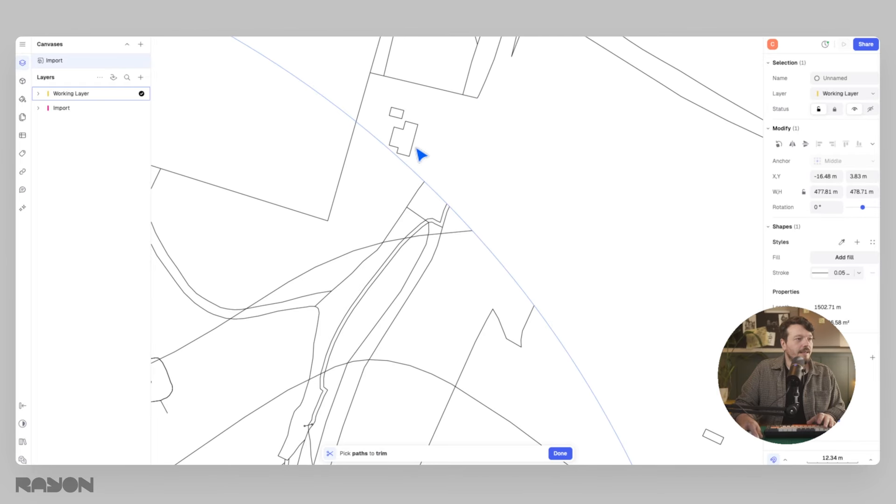
middle_click_drag(384, 141, 430, 216)
left_click(409, 173)
scroll(502, 244, "down", 2)
Trim the boundary and road lines that extend past the circle's northern edge
middle_click_drag(206, 91, 548, 214)
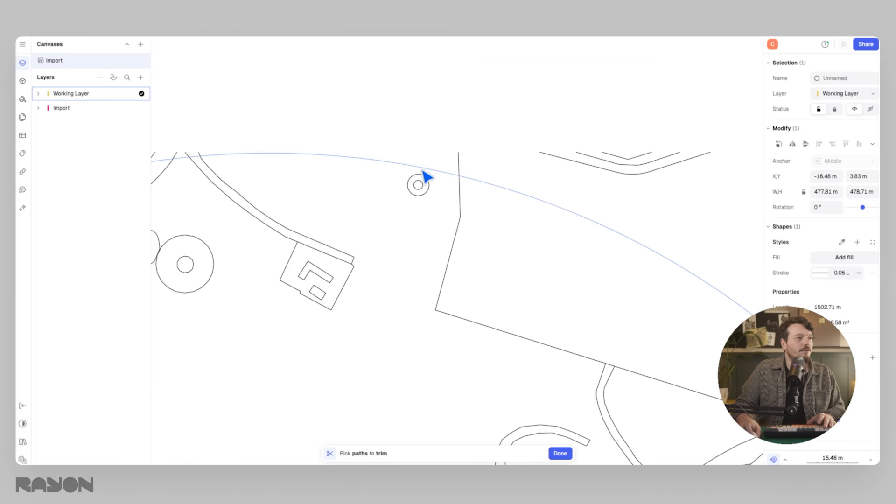
left_click(463, 156)
middle_click_drag(208, 159, 406, 171)
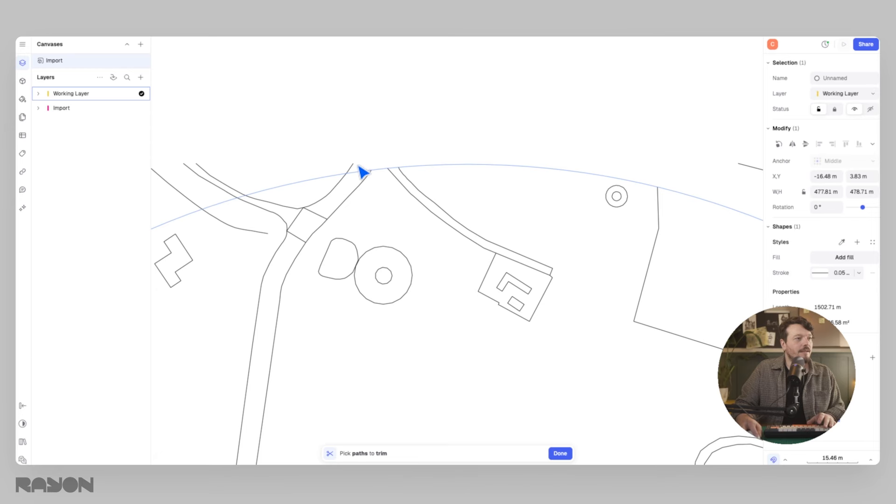
middle_click_drag(234, 178, 364, 179)
left_click(362, 187)
left_click(322, 201)
Trim the contour and path lines outside the circle along its north-west edge
middle_click_drag(270, 213, 471, 198)
scroll(439, 175, "down", 5)
scroll(593, 171, "up", 1)
scroll(567, 186, "up", 2)
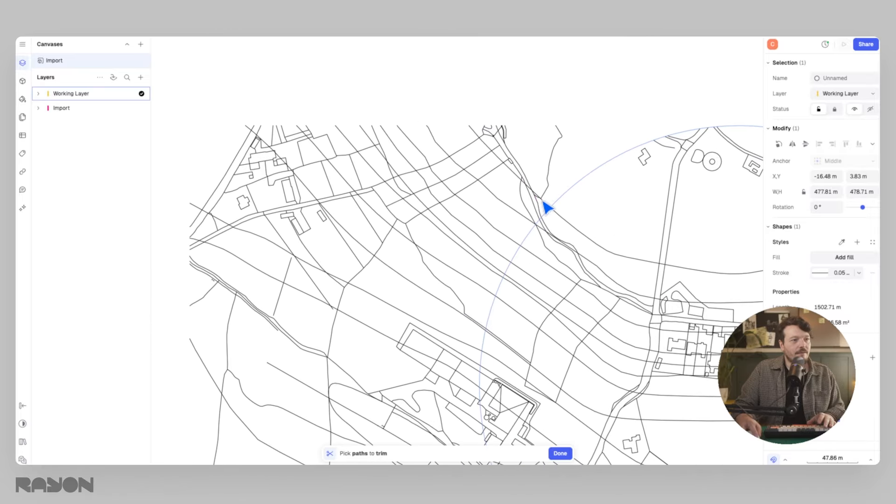
scroll(546, 203, "up", 3)
scroll(515, 237, "up", 3)
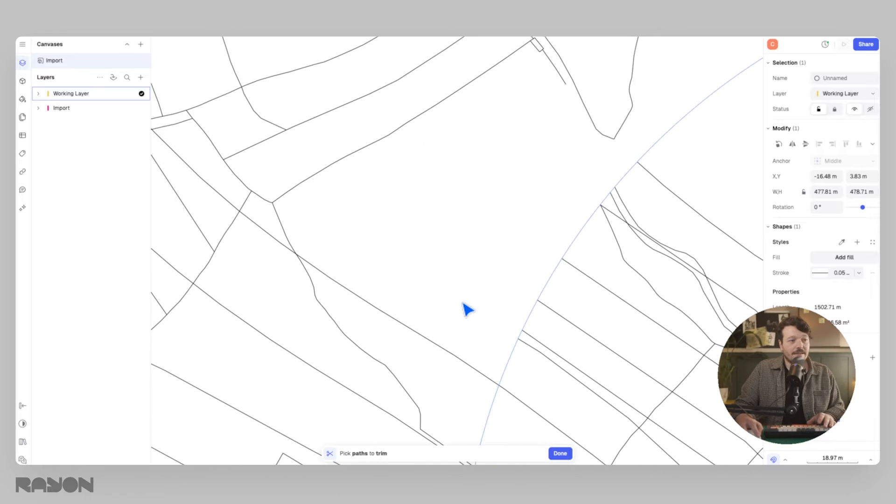
middle_click_drag(463, 303, 487, 170)
left_click_drag(494, 187, 439, 297)
middle_click_drag(452, 308, 497, 216)
left_click_drag(496, 216, 458, 303)
Trim the remaining contours and building lines crossing the circle's west side beside the large building complex
scroll(482, 297, "down", 6)
middle_click_drag(491, 320, 493, 212)
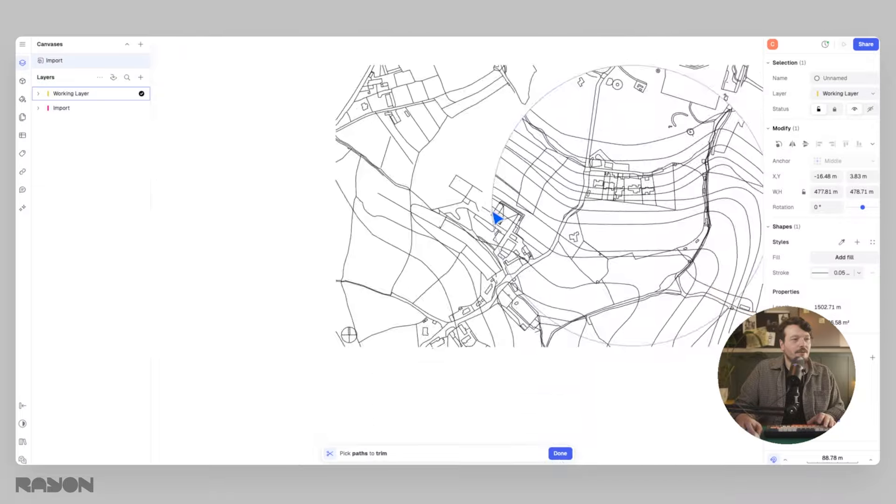
scroll(477, 230, "up", 6)
left_click_drag(534, 86, 472, 231)
scroll(553, 135, "up", 5)
left_click_drag(558, 159, 518, 223)
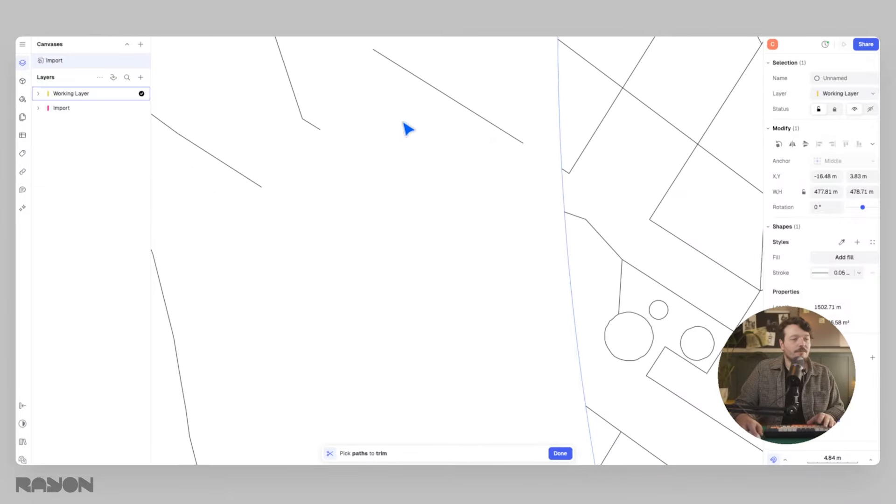
Trim the lines outside the circle further south along its west edge, just below the round structures
scroll(403, 122, "down", 3)
middle_click_drag(507, 235, 412, 128)
middle_click_drag(382, 210, 330, 98)
scroll(358, 115, "up", 6)
left_click_drag(365, 148, 320, 298)
scroll(322, 192, "down", 8)
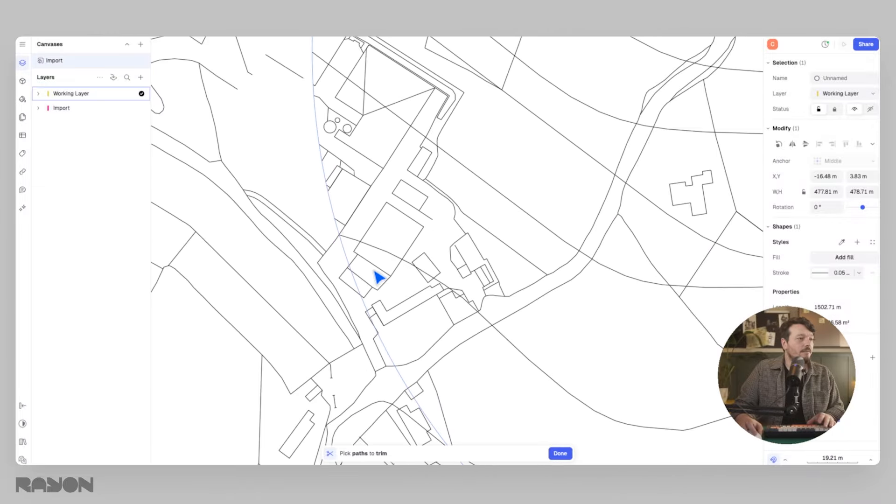
Trim the building outlines and boundary lines that cross the circle's south-west edge
scroll(380, 278, "up", 3)
scroll(303, 199, "up", 3)
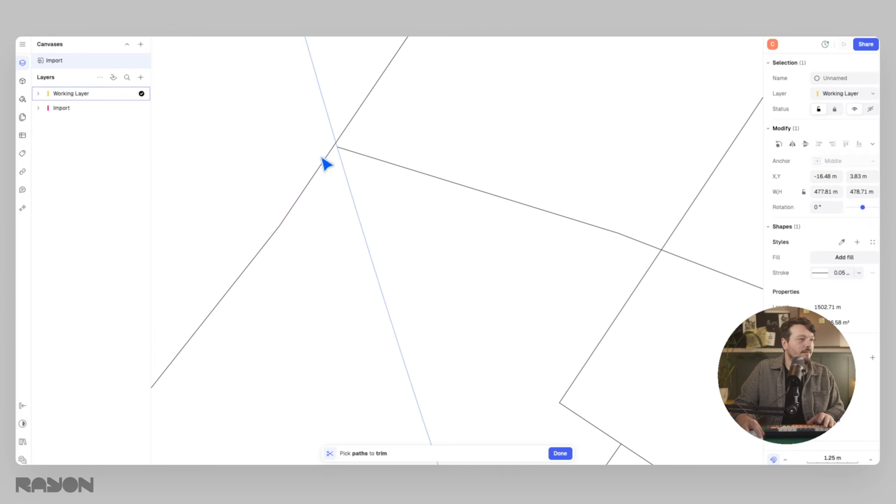
scroll(334, 165, "down", 3)
scroll(361, 256, "up", 1)
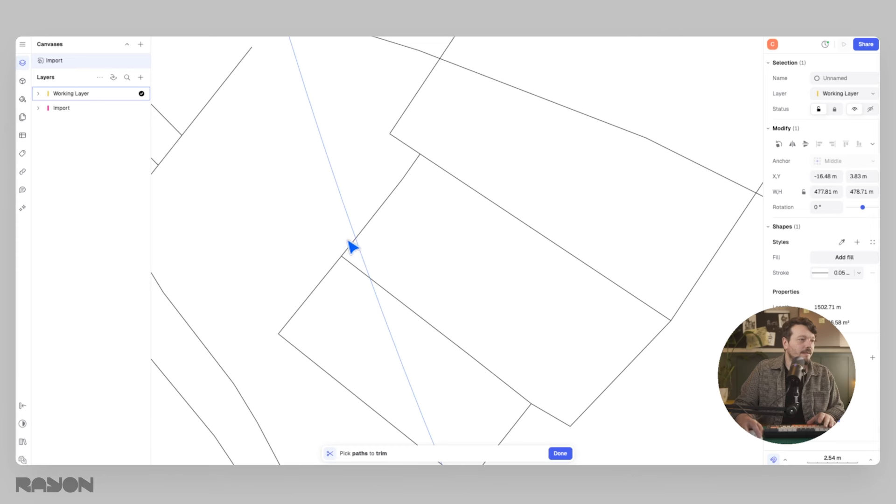
left_click_drag(348, 241, 298, 362)
scroll(324, 294, "down", 3)
middle_click_drag(324, 294, 364, 230)
middle_click_drag(364, 230, 360, 223)
Delete all leftover imported linework outside the circle, leaving only the site inside it
left_click_drag(568, 123, 442, 289)
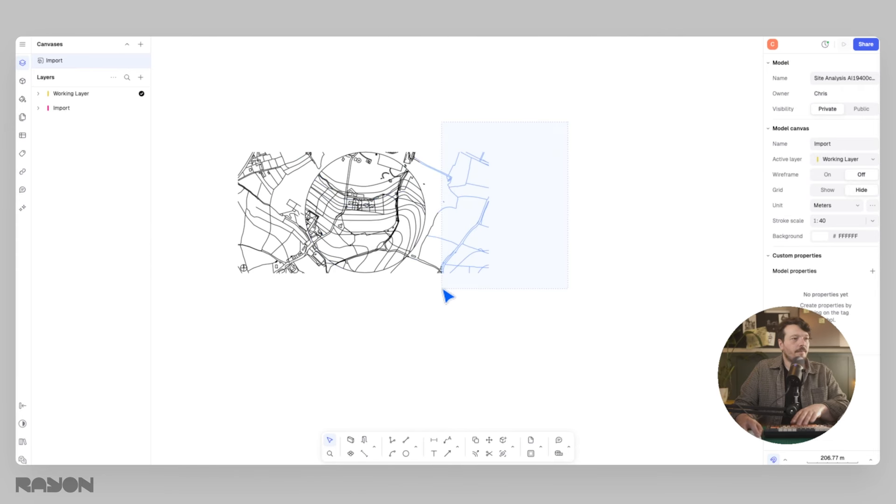
key("Delete")
scroll(427, 183, "up", 5)
middle_click_drag(398, 99, 462, 214)
left_click_drag(488, 104, 377, 227)
key("Delete")
scroll(387, 211, "up", 3)
key("Delete")
middle_click_drag(356, 181, 458, 260)
left_click_drag(437, 125, 344, 167)
scroll(327, 201, "down", 6)
scroll(443, 178, "up", 3)
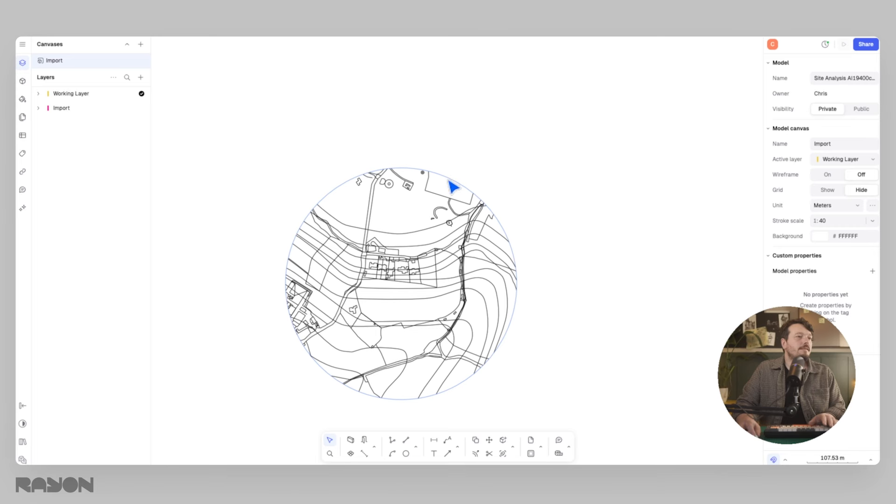
Set the circle's stroke weight to 4 mm and the canvas stroke scale to 1:500
left_click(450, 182)
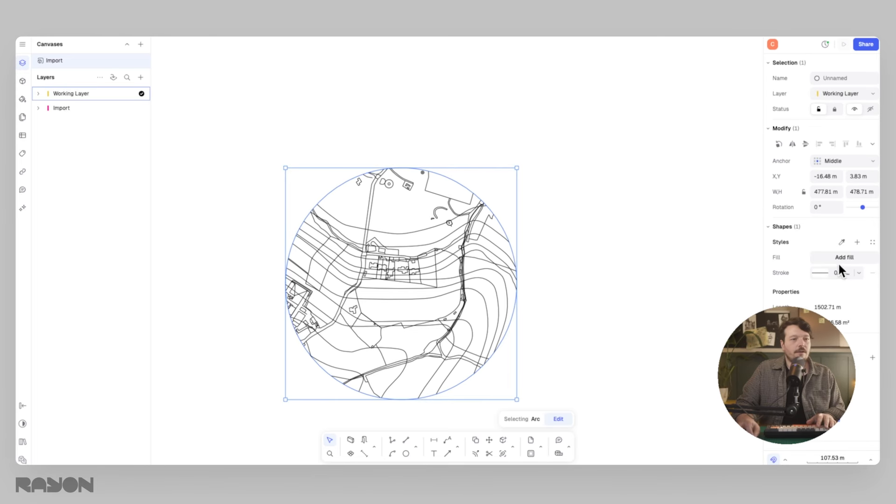
left_click(821, 273)
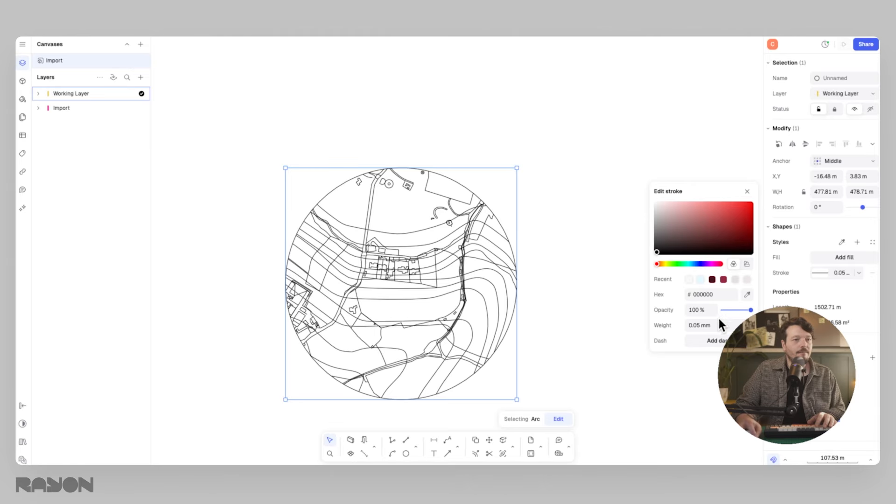
left_click(704, 326)
left_click(684, 229)
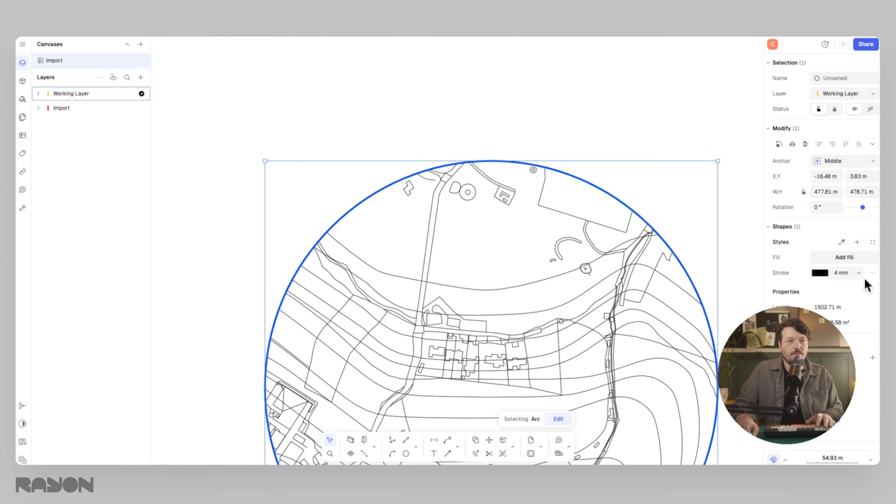
left_click(697, 257)
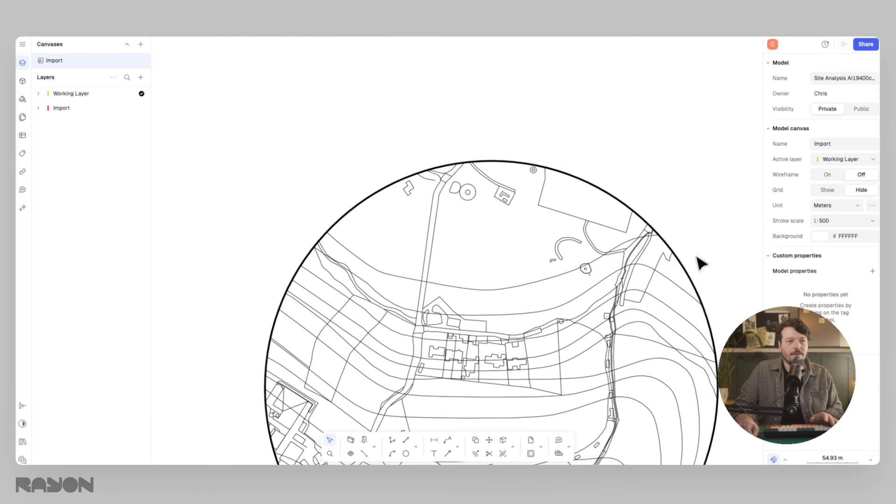
Save the boundary circle's styling as a reusable style named "Outline"
left_click(672, 253)
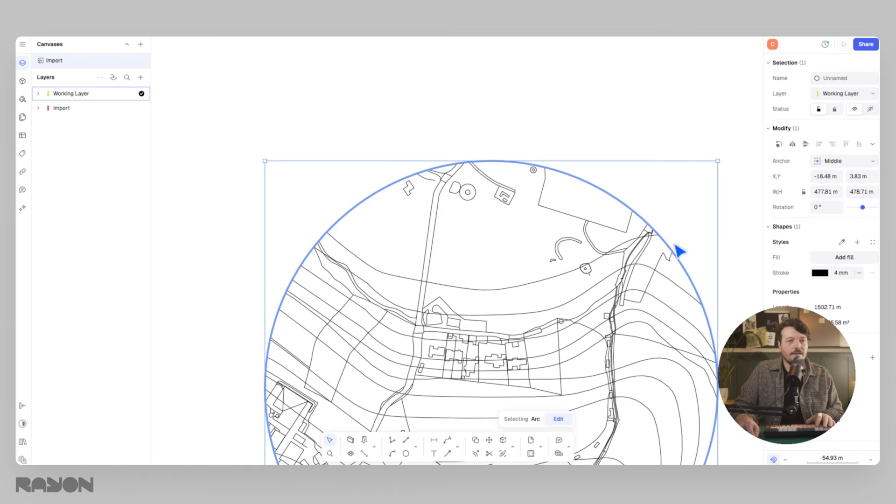
left_click(857, 242)
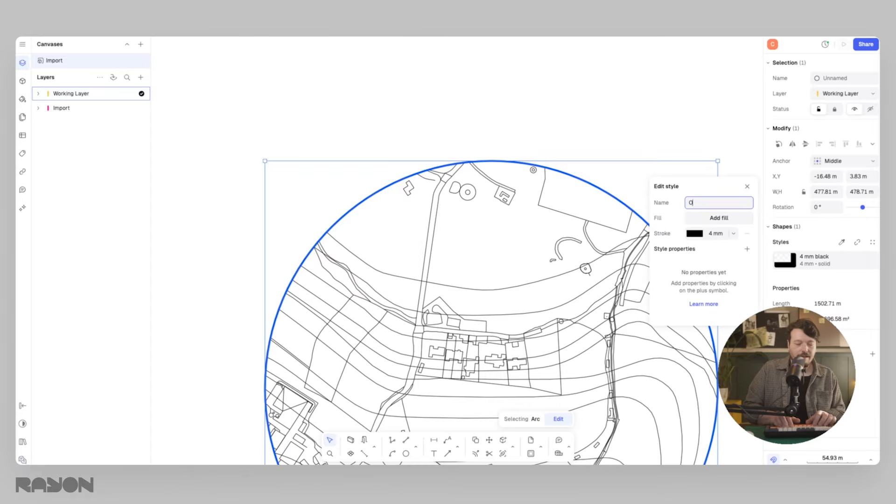
type("Outline")
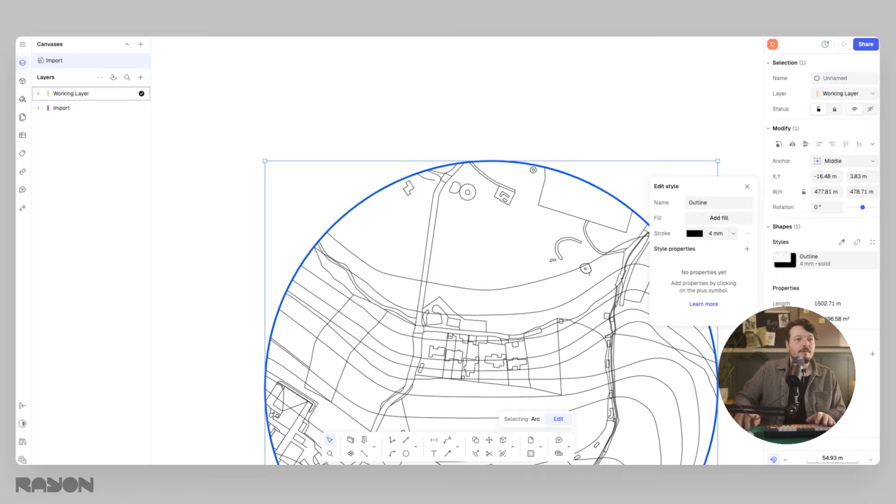
key("Return")
left_click(497, 88)
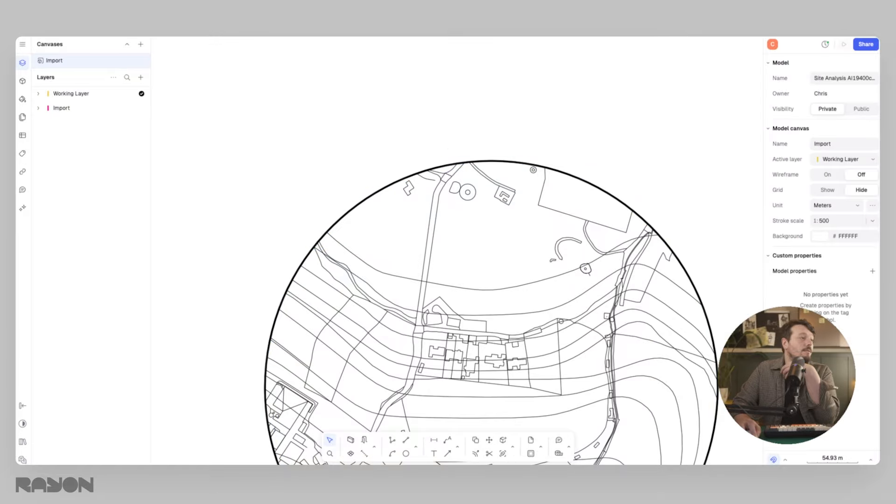
Look through the in-model shape styles to locate the saved Outline style
left_click(23, 99)
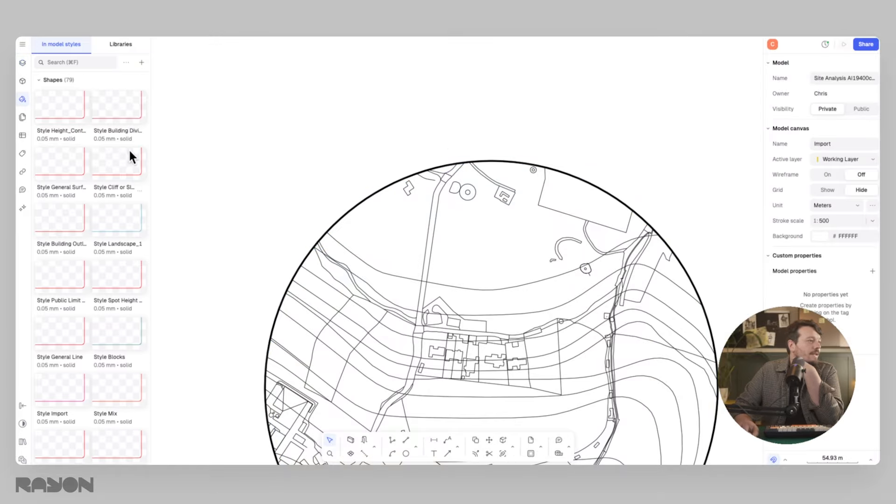
scroll(118, 147, "down", 2)
scroll(100, 167, "down", 10)
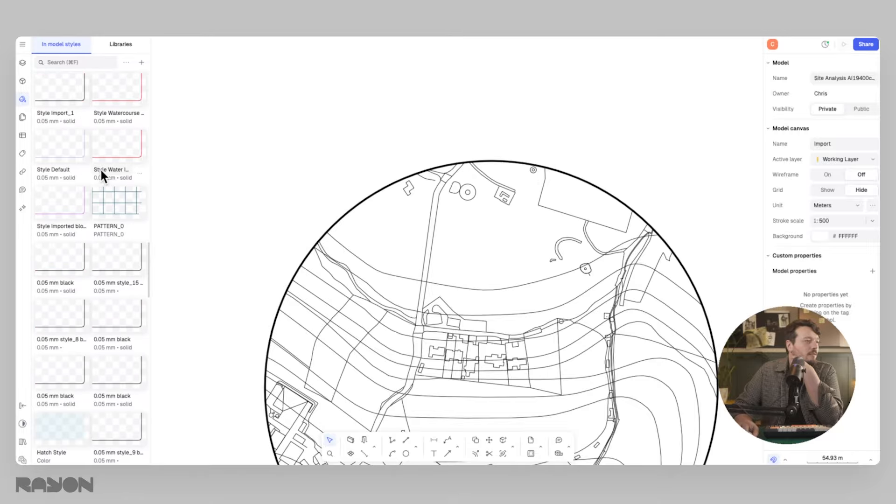
scroll(100, 167, "down", 12)
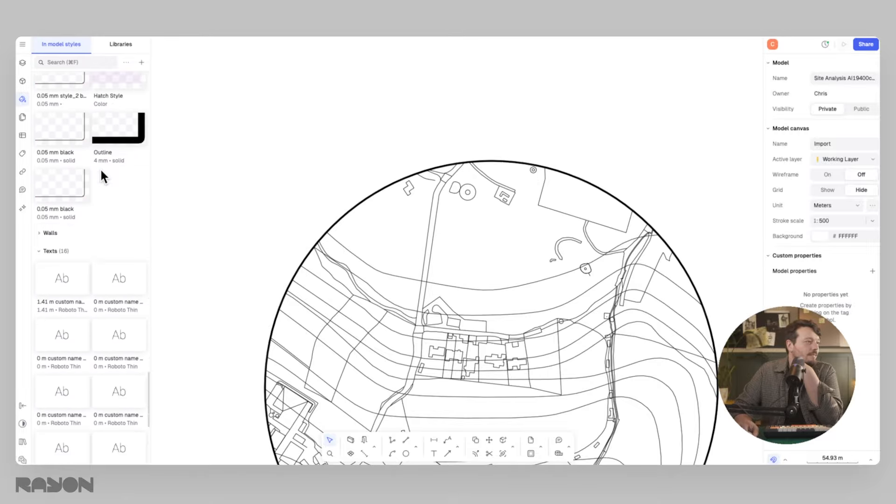
scroll(100, 167, "up", 3)
scroll(256, 172, "right", 4)
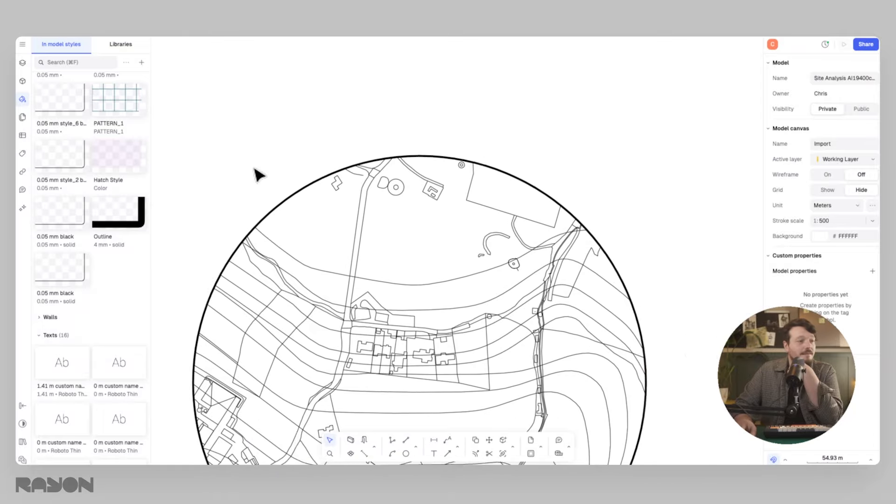
scroll(223, 173, "down", 3)
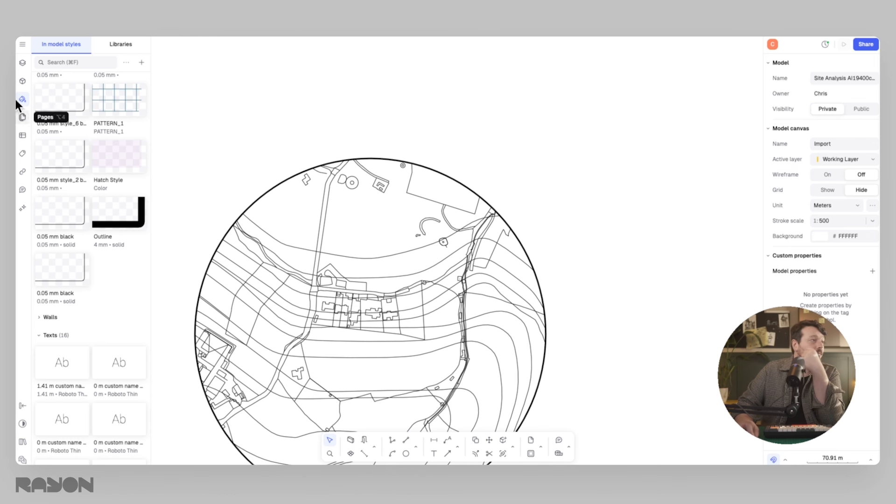
Expand the Import layer and look through its sublayers to see how the imported linework is organised
left_click(22, 63)
scroll(274, 89, "down", 5)
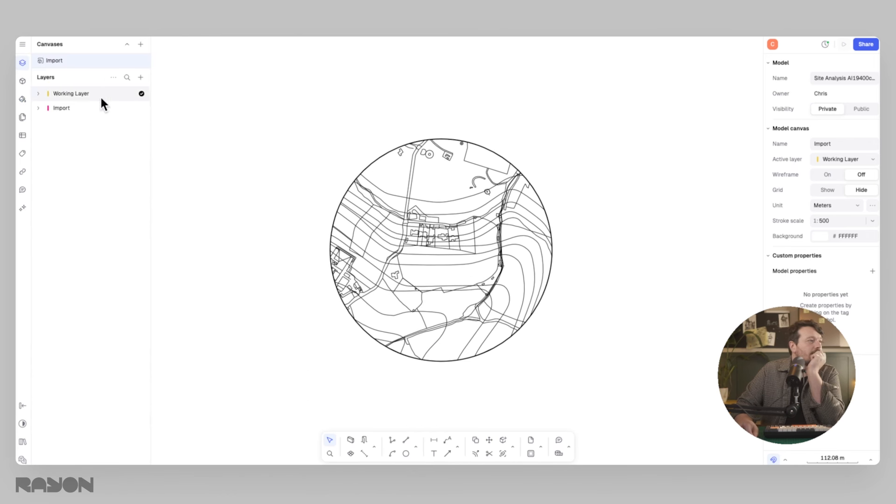
left_click(38, 107)
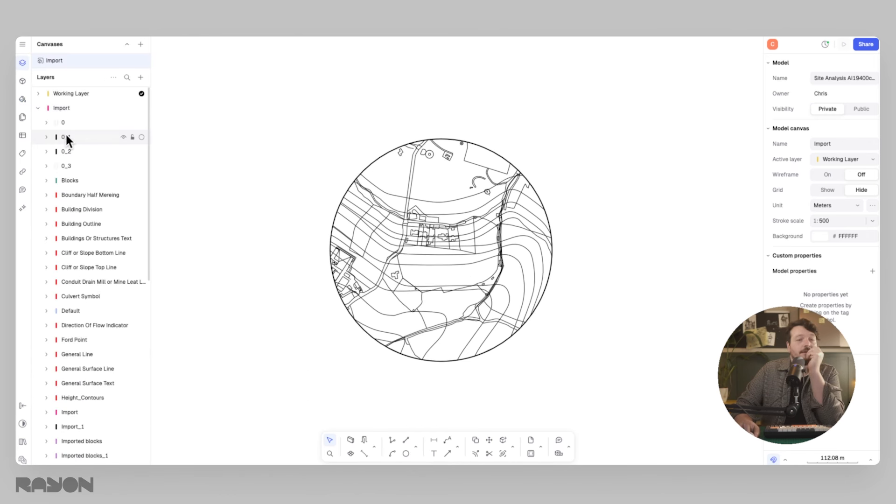
scroll(73, 151, "down", 5)
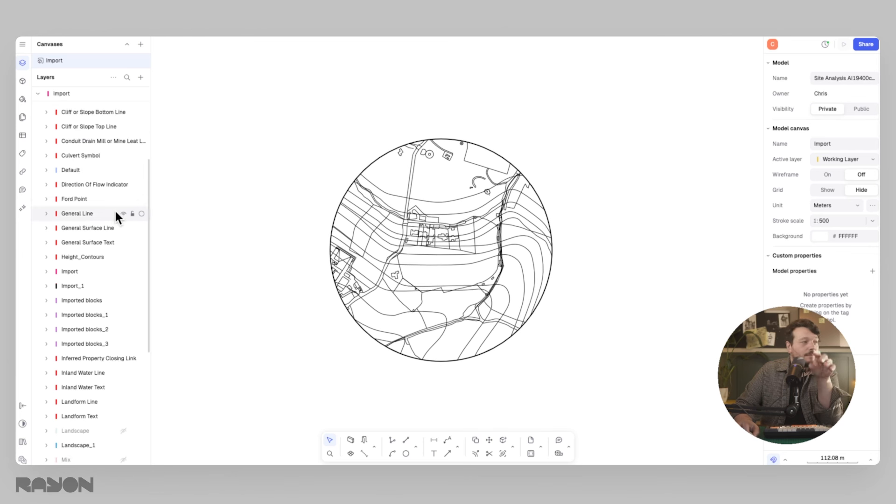
scroll(109, 250, "up", 5)
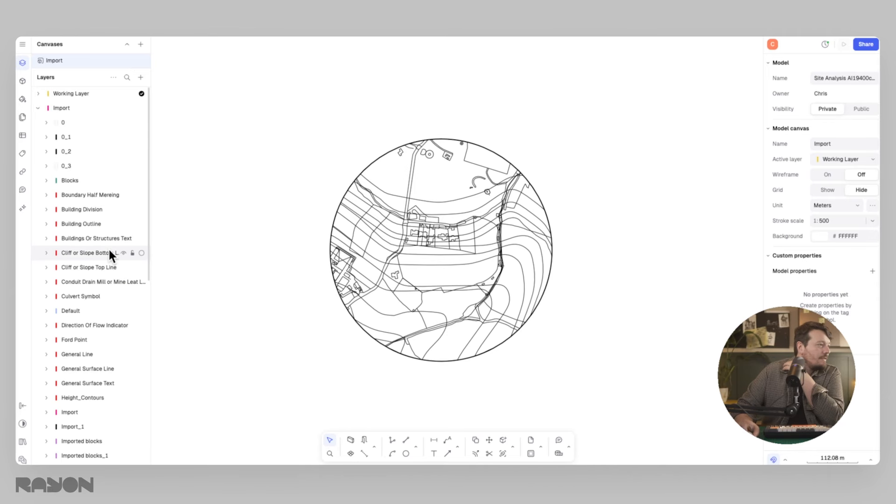
scroll(115, 211, "down", 10)
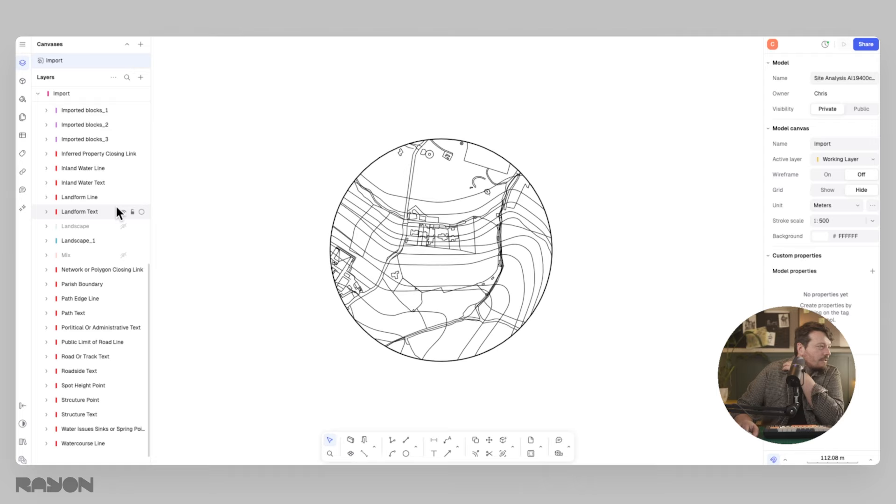
scroll(116, 209, "up", 6)
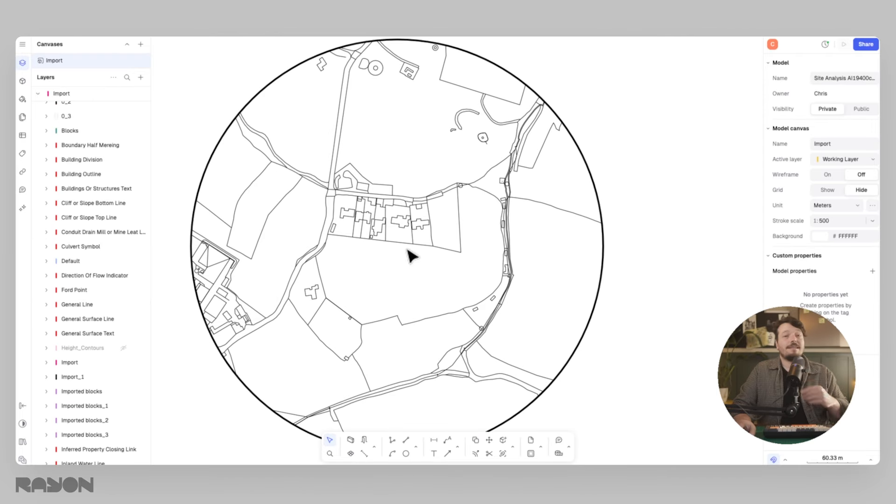
middle_click_drag(408, 248, 419, 271)
Show the Height_Contours layer, select all of its contour paths and detach them from their shared style
left_click(122, 348)
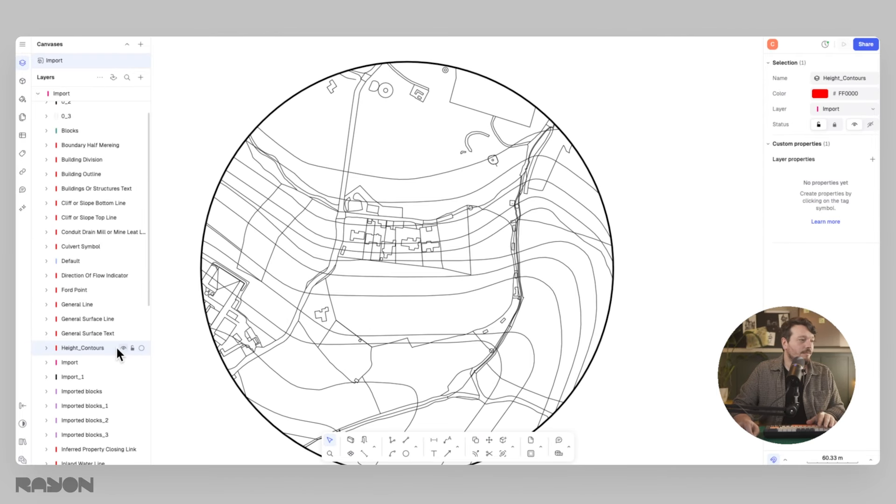
left_click(46, 347)
left_click(85, 359)
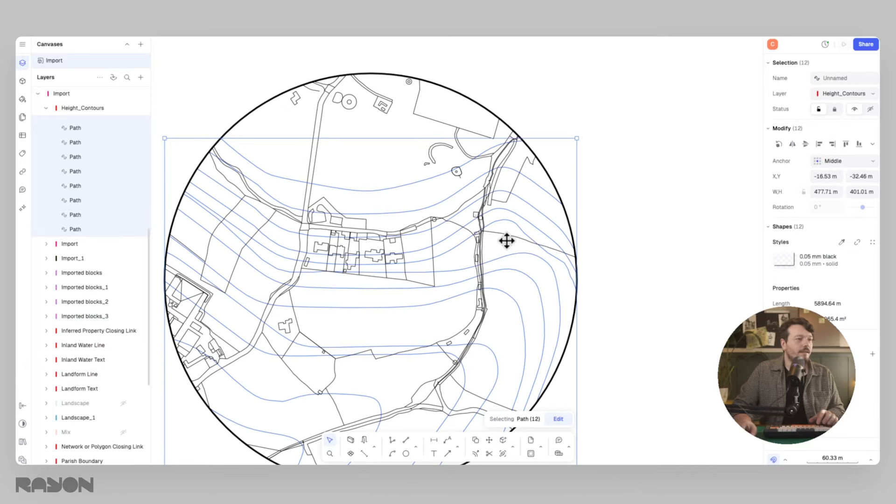
scroll(509, 241, "down", 2)
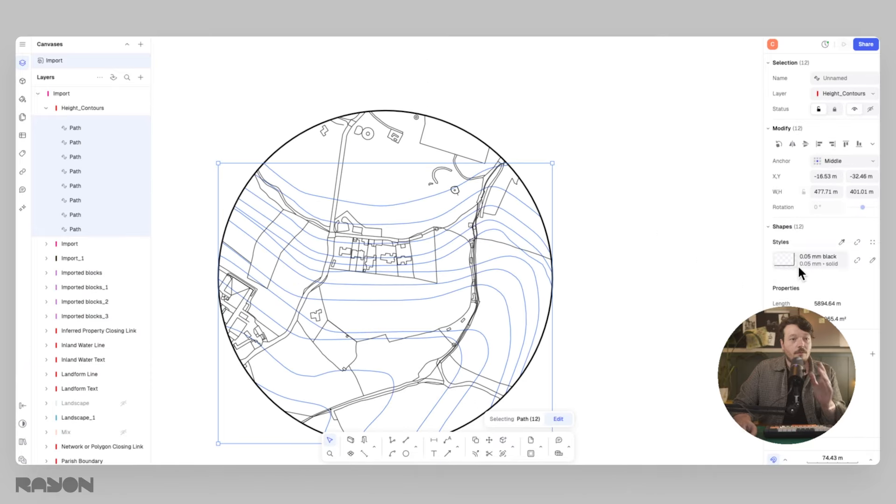
left_click(858, 260)
Give the contour paths a dashed stroke with a dash scale of 5x and a weight of 0.18 mm
left_click(821, 273)
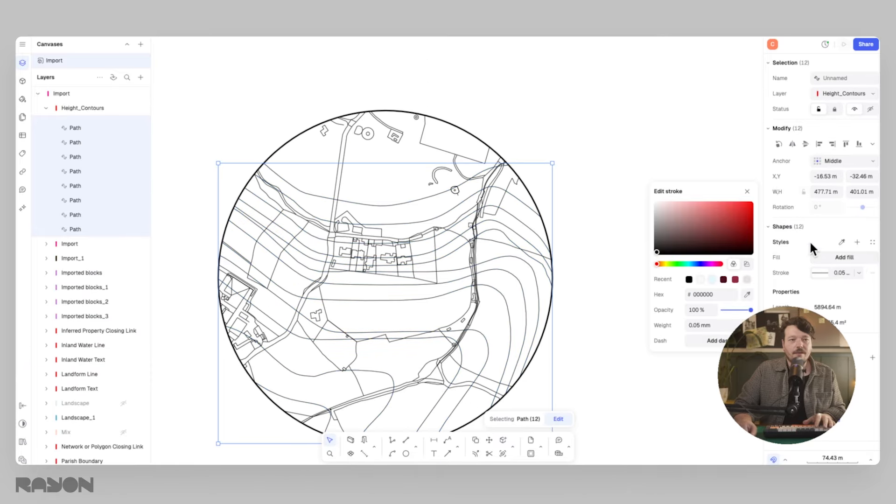
left_click(724, 340)
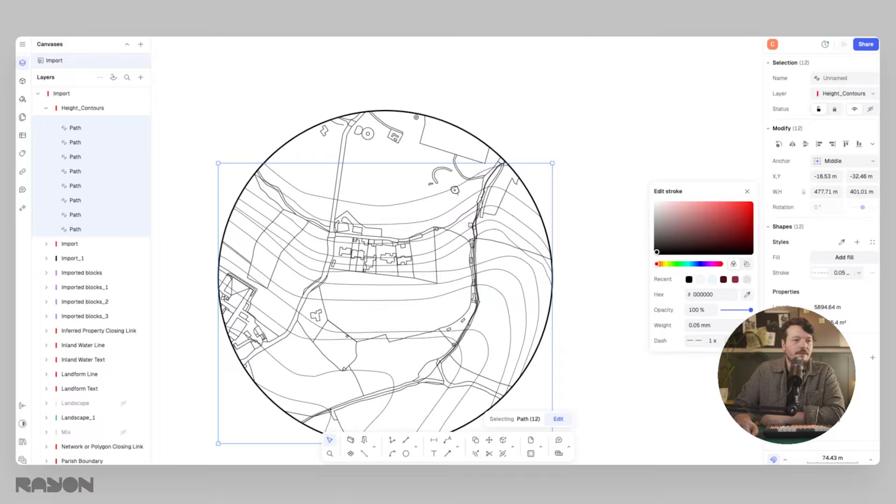
left_click(700, 439)
scroll(500, 224, "up", 5)
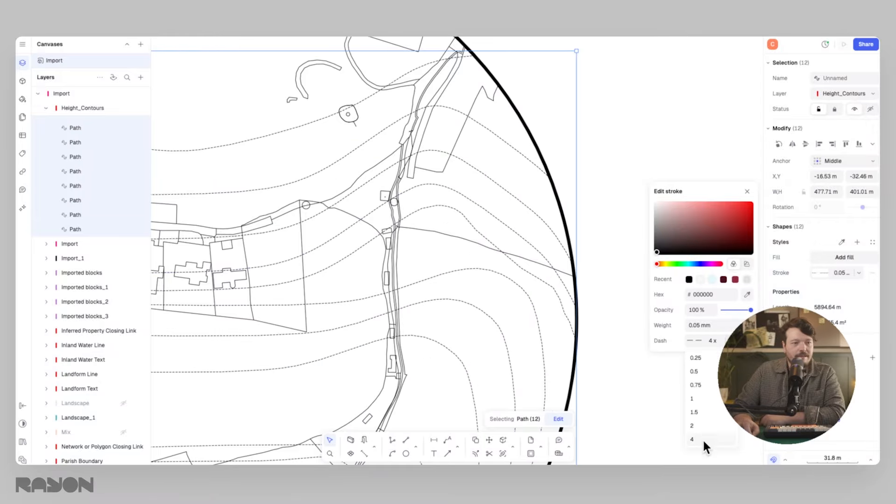
left_click(712, 340)
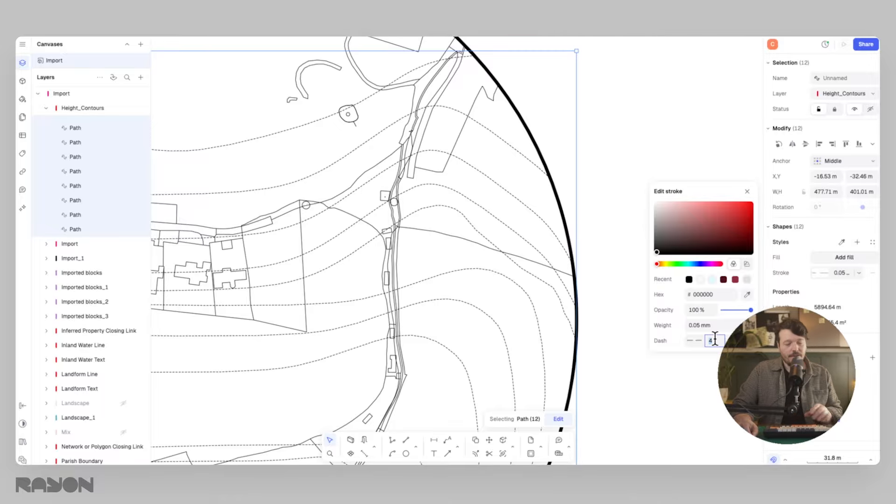
type("10")
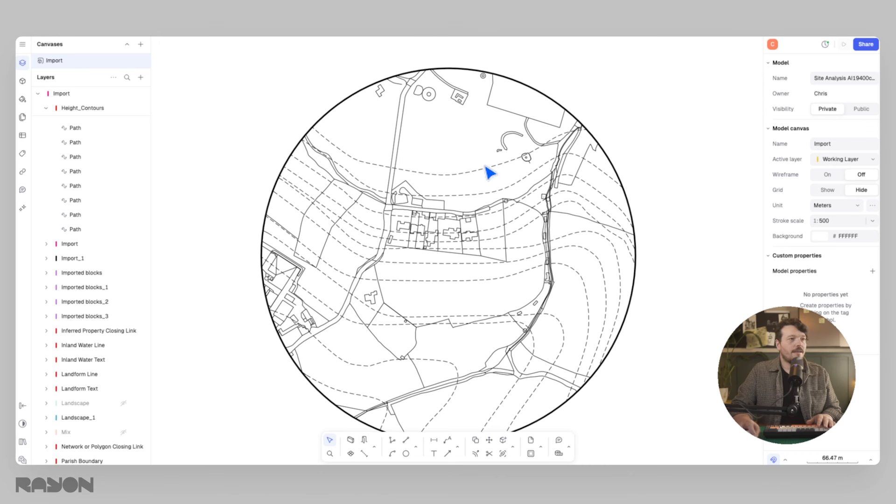
Reselect all paths in the Height_Contours layer and set their stroke colour to grey 7D7D7D
left_click(488, 175)
scroll(84, 168, "up", 1)
left_click(82, 160, "shift")
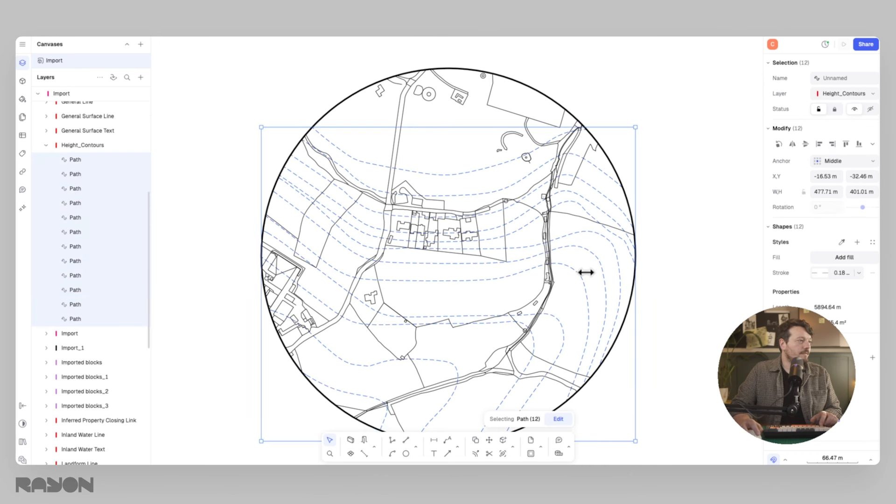
left_click(826, 272)
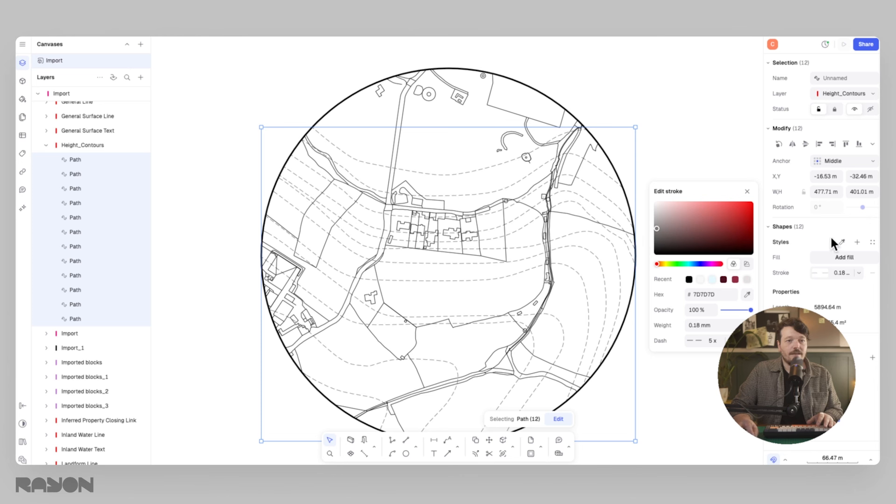
Save the contour paths' dashed grey styling as a style named "Contours"
left_click(857, 242)
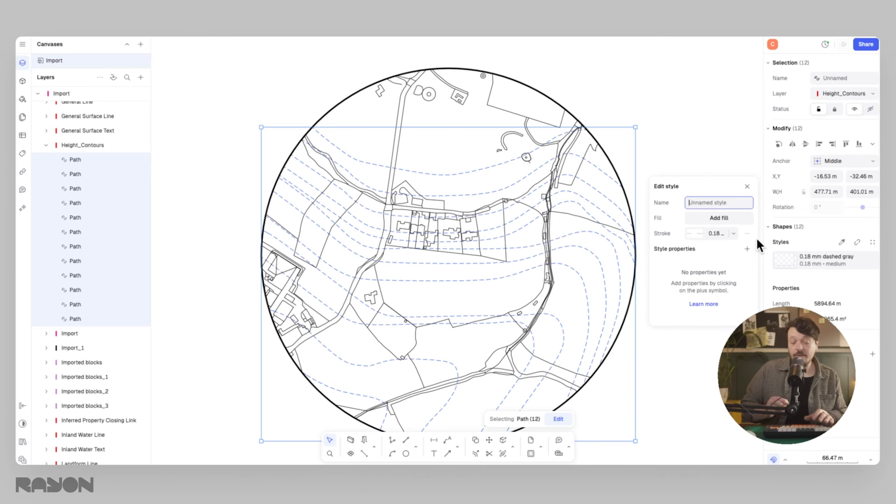
type("Contours")
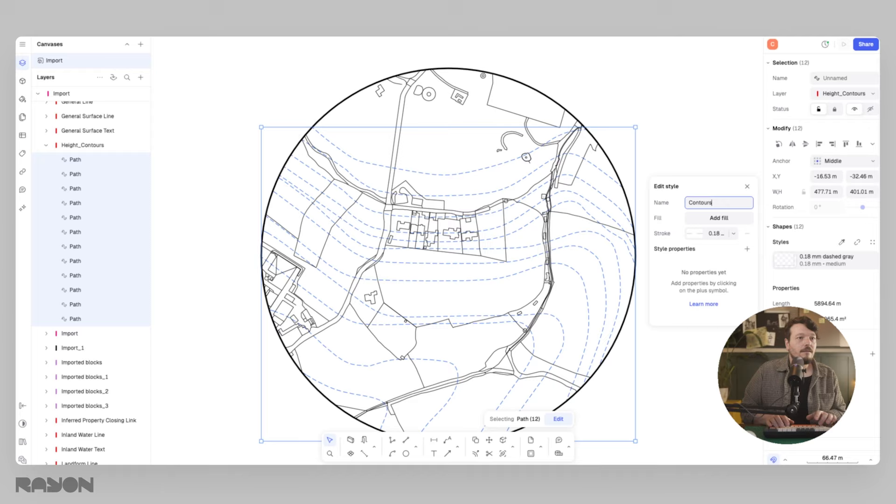
key("Return")
left_click(656, 117)
Collapse the Height_Contours layer and hide it
left_click(44, 146)
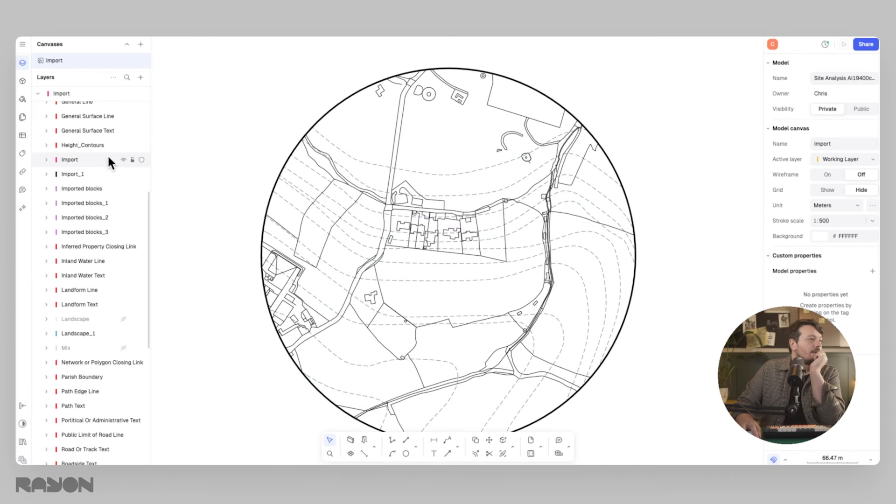
left_click(123, 144)
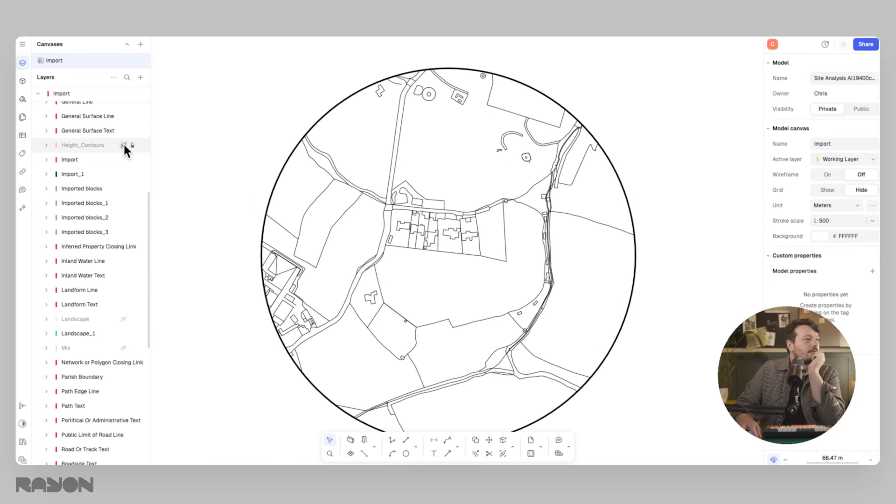
scroll(199, 146, "right", 2)
scroll(201, 165, "right", 1)
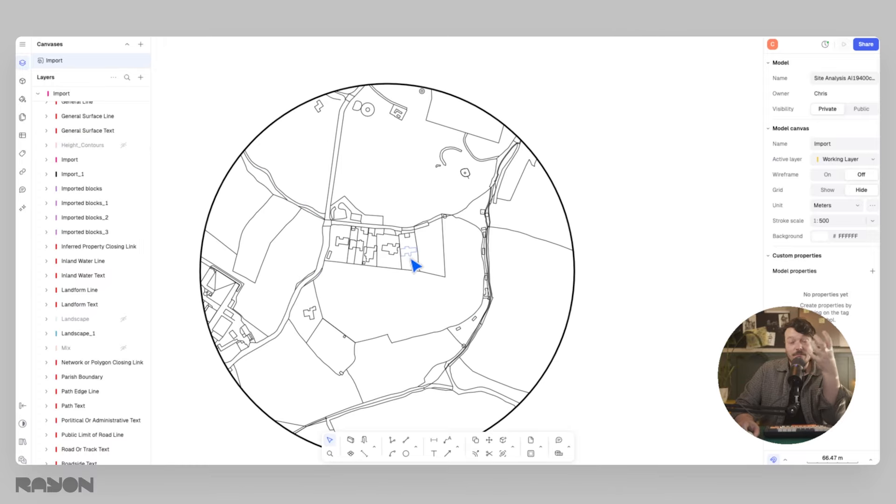
Select the house at the east end of the central row to identify which layer it belongs to
scroll(414, 265, "up", 5)
left_click(422, 237)
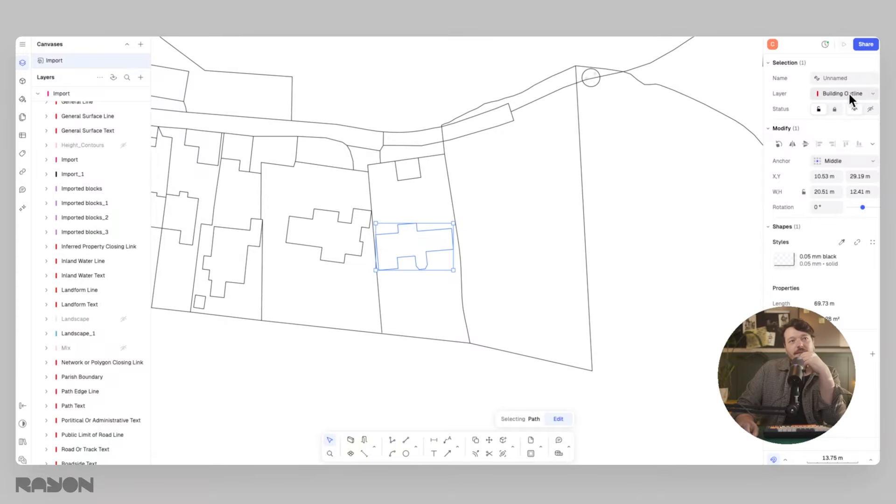
scroll(123, 152, "up", 5)
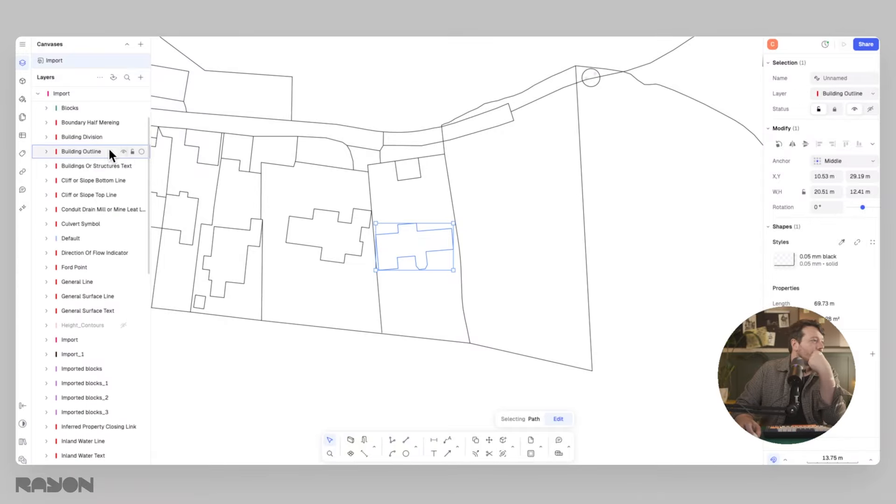
Select all paths in the Building Outline layer, detach their style and set their stroke weight to 1 mm
left_click(45, 151)
scroll(99, 261, "down", 5)
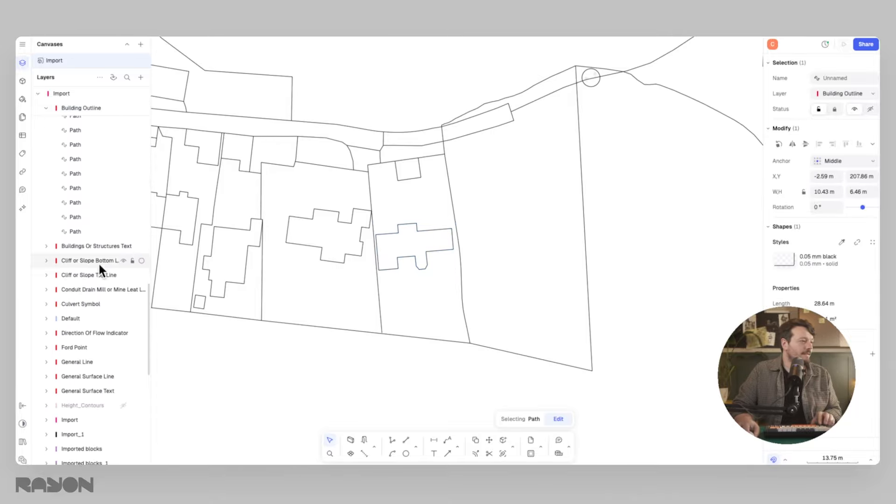
scroll(99, 266, "up", 3)
left_click(96, 333, "shift")
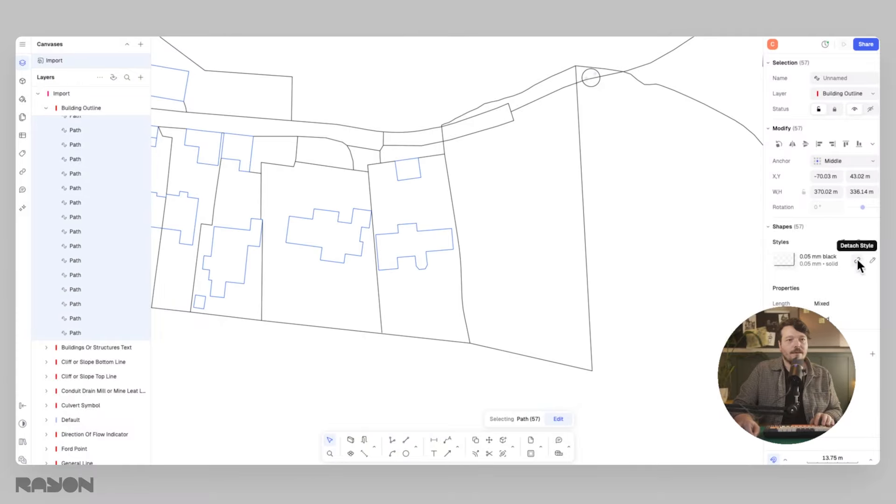
left_click(858, 262)
left_click(858, 273)
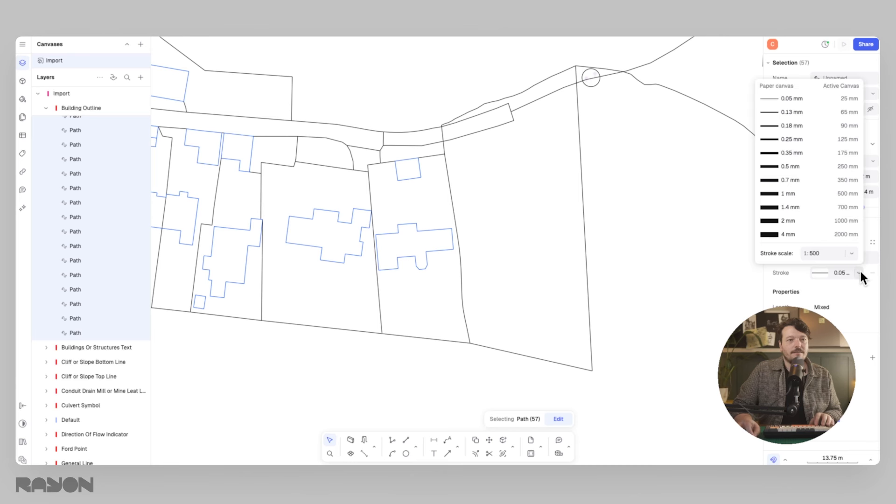
left_click(805, 194)
Save the building paths' styling as a style named "Building Outline" and clear the selection
left_click(858, 242)
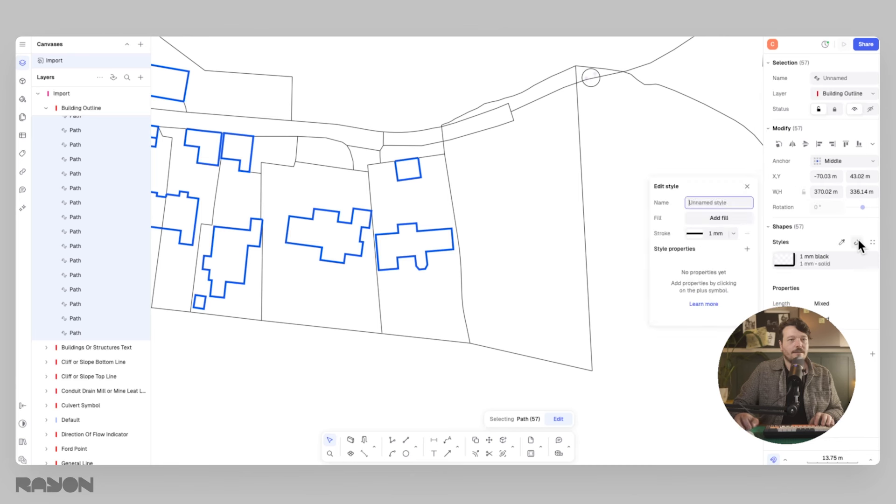
type("Building Outlien")
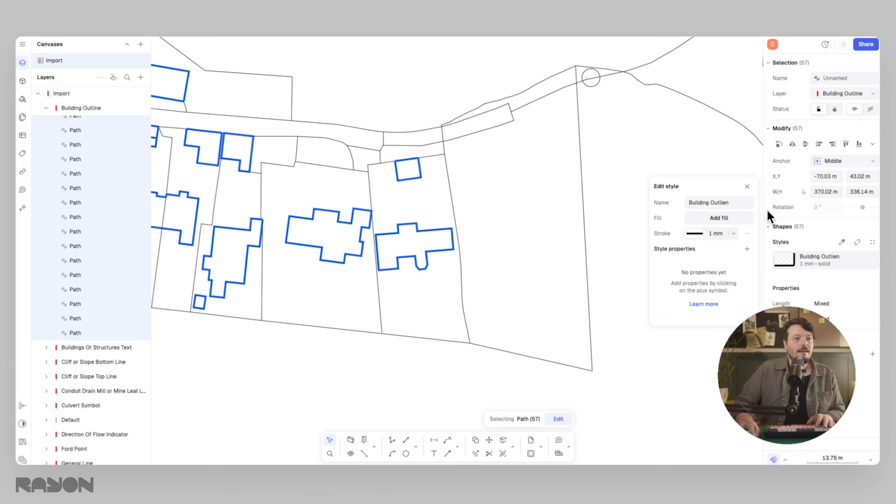
left_click(735, 202)
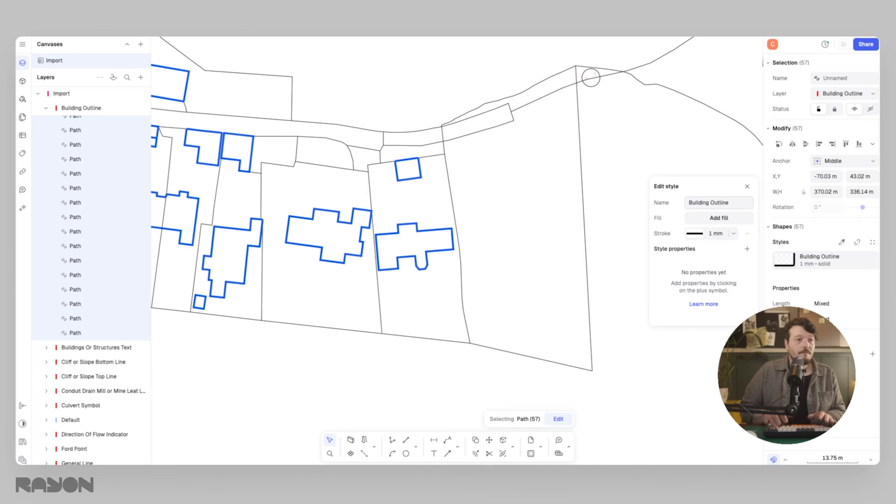
left_click(694, 140)
Inspect the restyled building outlines across the site within the circular boundary
scroll(577, 166, "down", 5)
key("Escape")
scroll(568, 177, "up", 5)
middle_click_drag(430, 180, 427, 216)
scroll(427, 217, "down", 5)
middle_click_drag(443, 162, 439, 225)
scroll(439, 225, "down", 2)
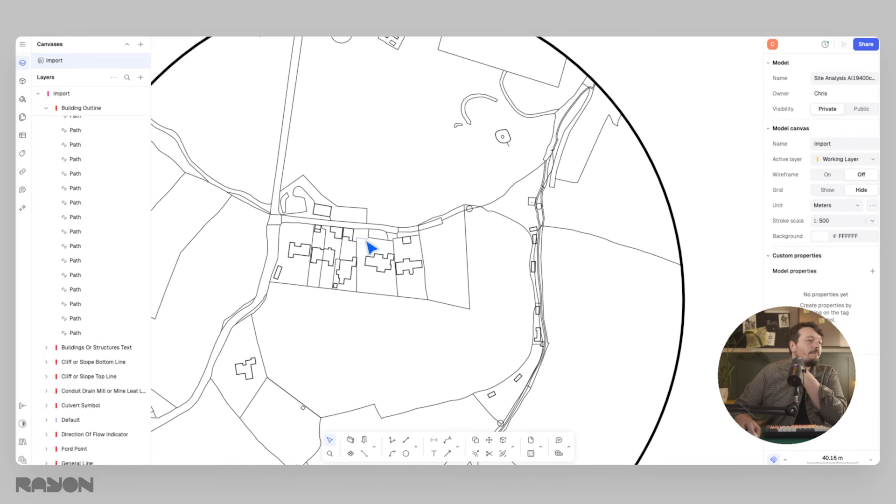
scroll(175, 392, "up", 5)
middle_click_drag(174, 392, 362, 229)
scroll(280, 220, "down", 2)
scroll(344, 168, "down", 3)
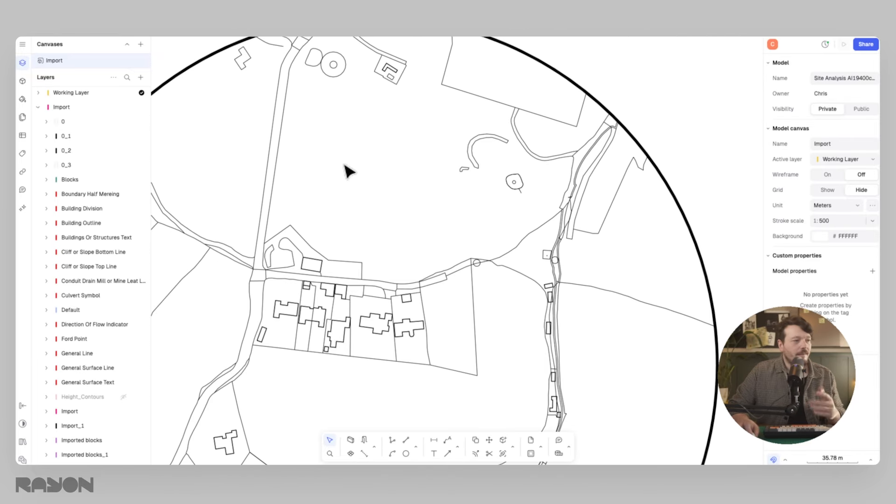
Select the plot east of the row of houses, detach its style and give it a red FF0000 stroke of 2 mm
scroll(473, 362, "up", 5)
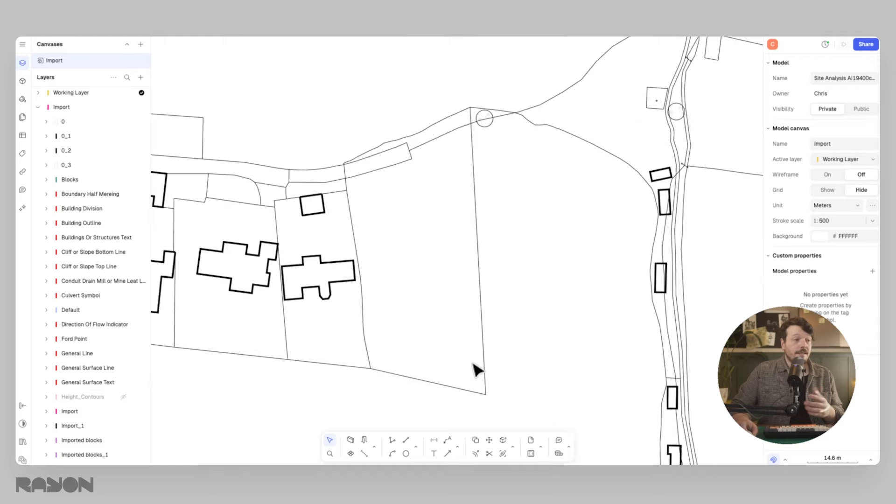
middle_click_drag(473, 362, 404, 297)
left_click(414, 205)
middle_click_drag(381, 160, 401, 206)
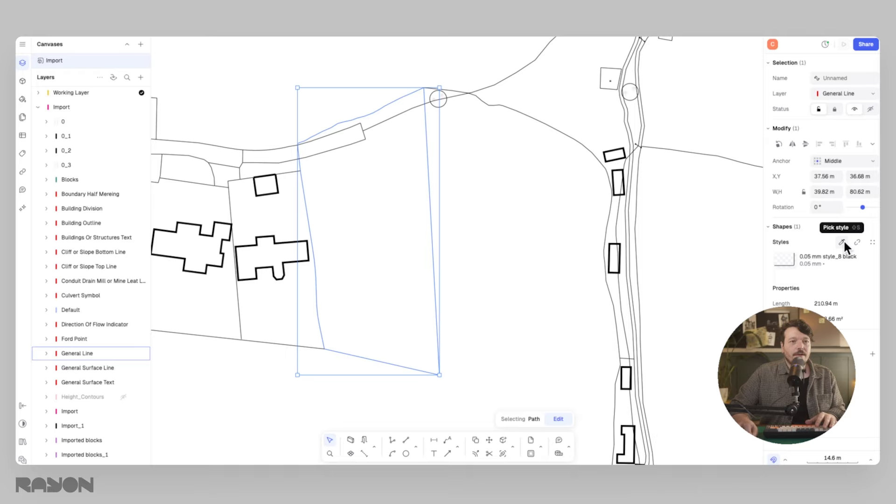
left_click(857, 243)
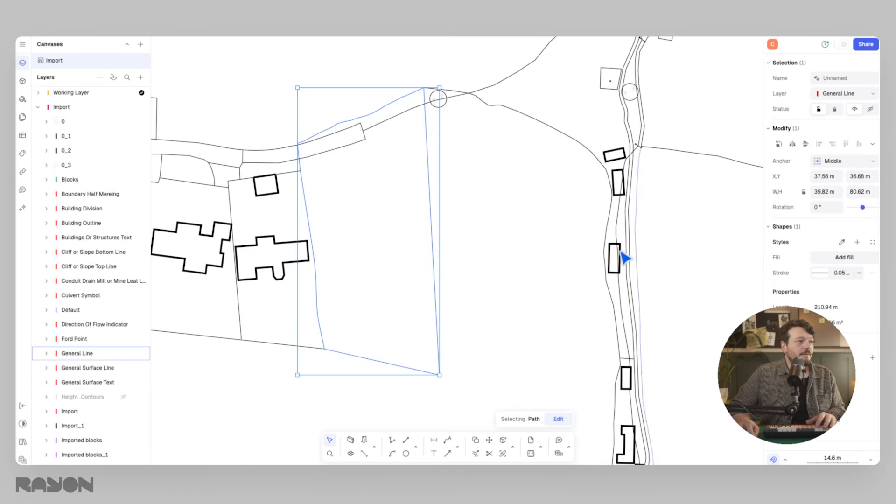
left_click(820, 273)
left_click_drag(680, 237, 752, 203)
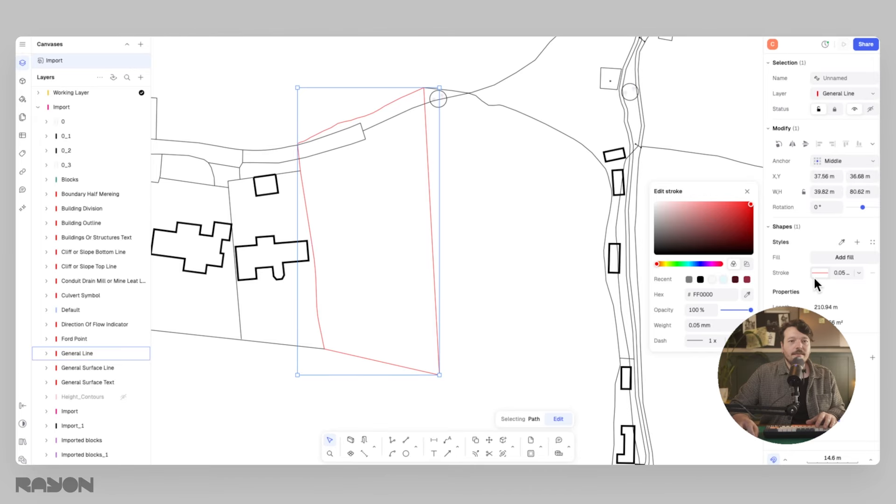
left_click(747, 392)
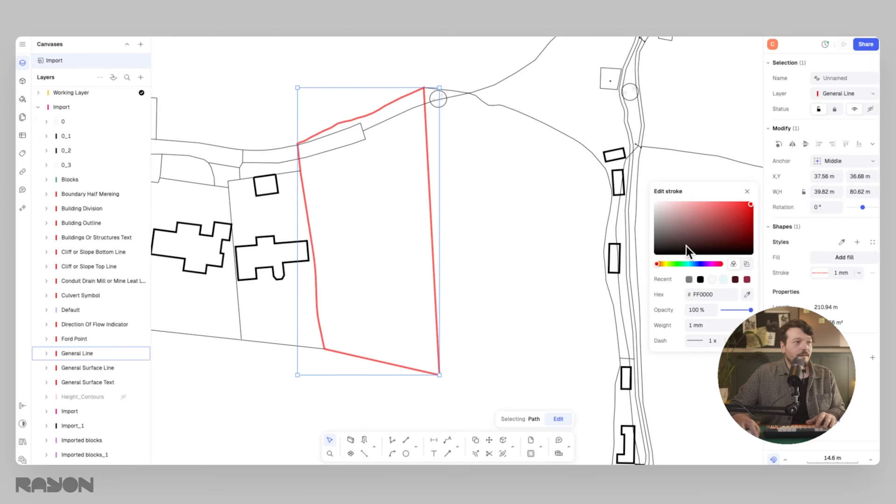
left_click(747, 341)
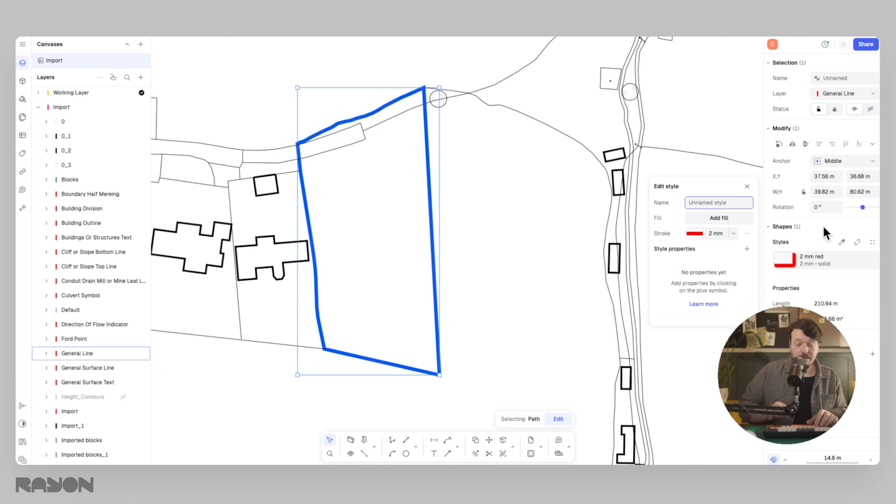
Name the plot outline's new style "Site Boundary" and clear the selection
type("S")
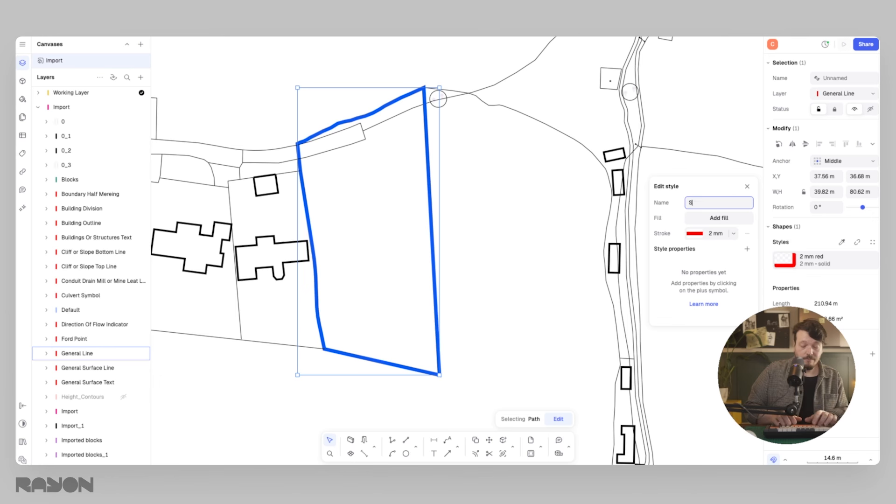
type("ite Boundary")
key("Return")
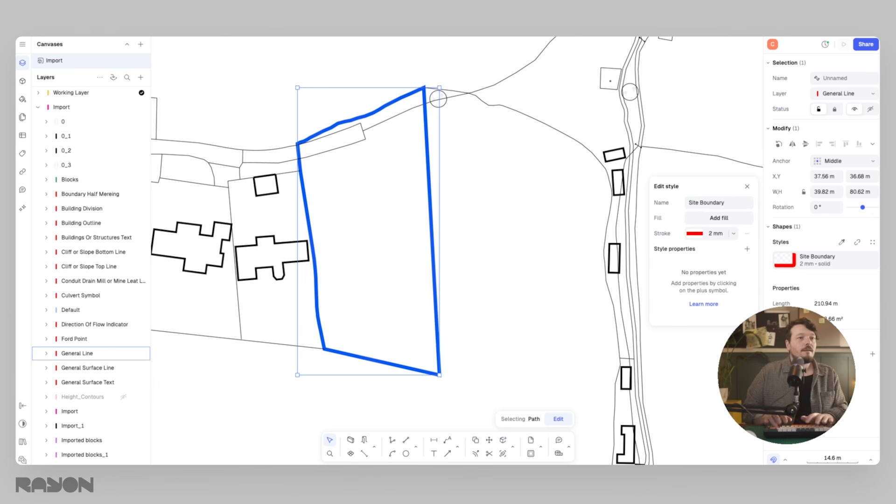
left_click(525, 234)
Add a solid red FF0000 fill at 10% opacity to the Site Boundary style
left_click(431, 146)
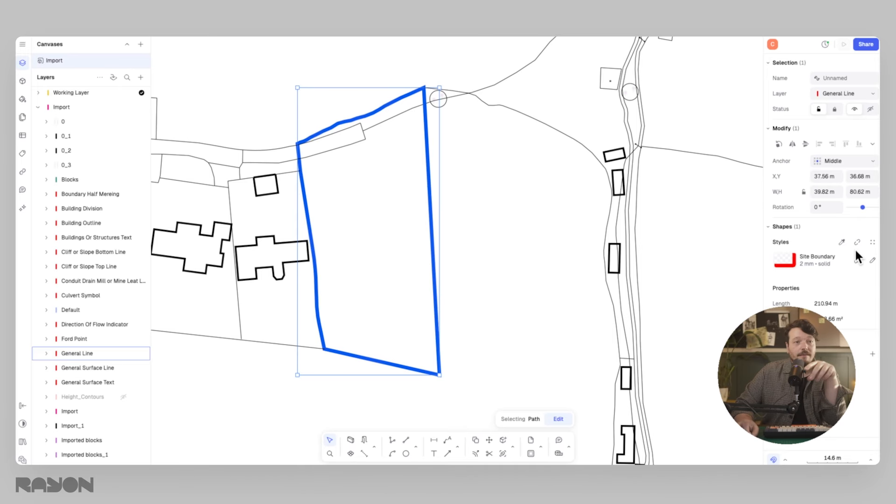
left_click(799, 259)
left_click(713, 214)
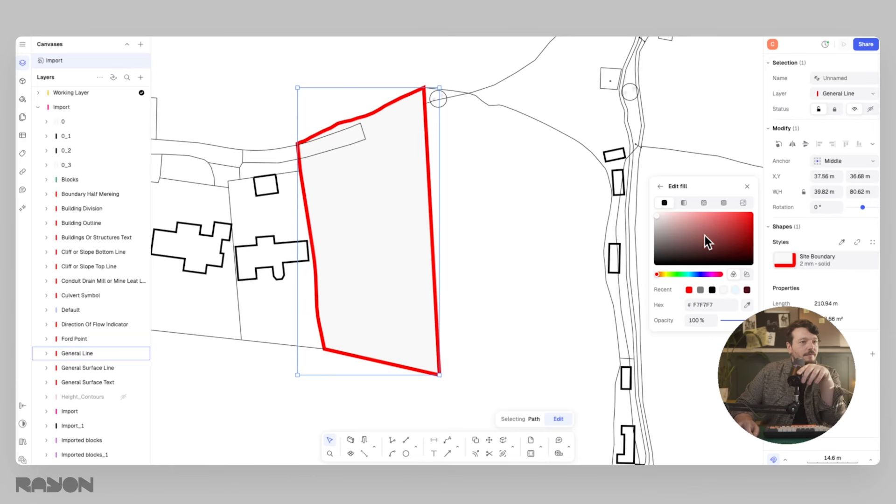
left_click_drag(705, 236, 753, 217)
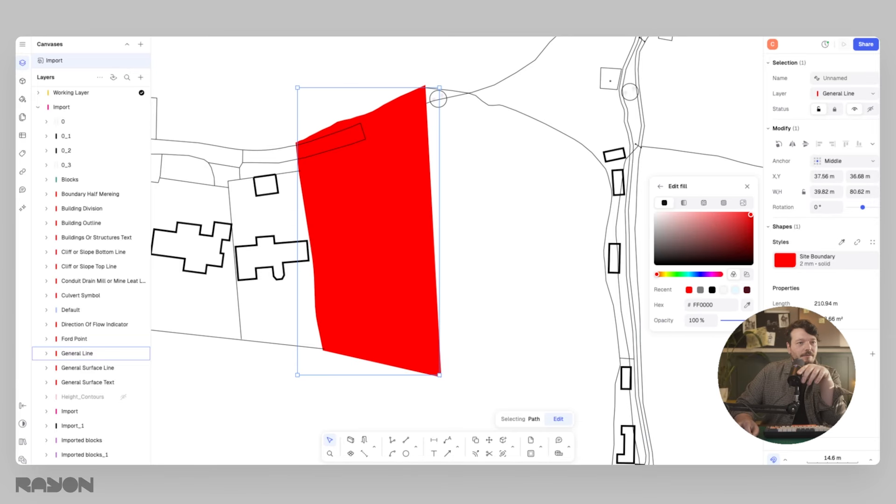
left_click_drag(726, 322, 725, 322)
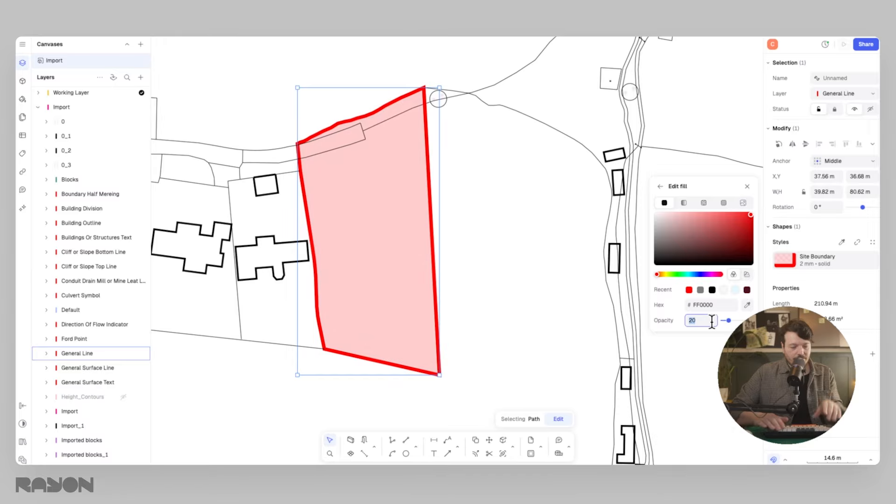
type("109")
key("BackSpace")
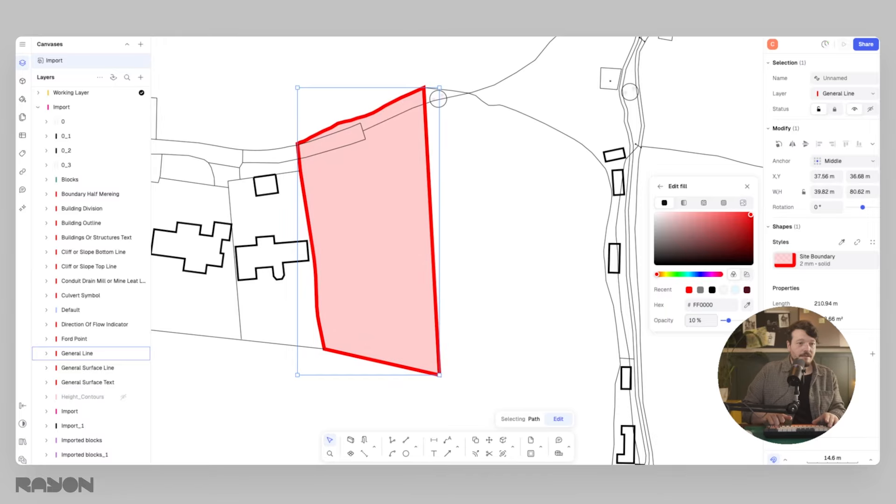
key("Return")
left_click(526, 255)
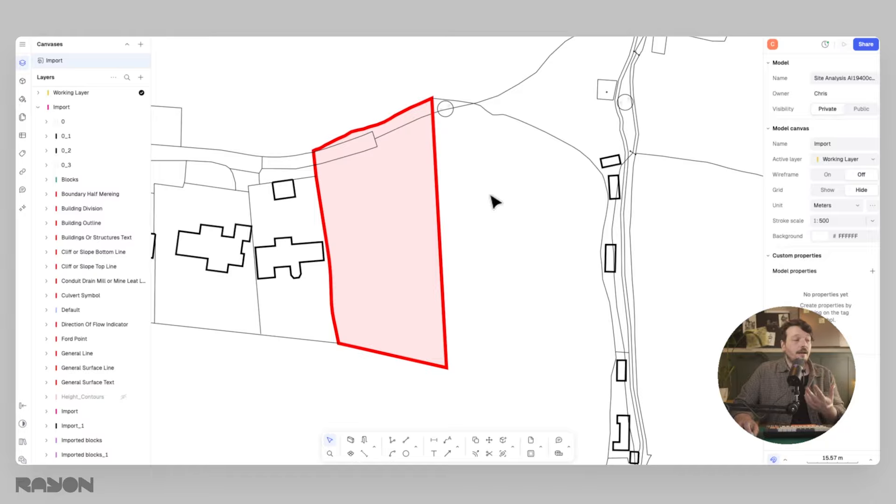
left_click(457, 446)
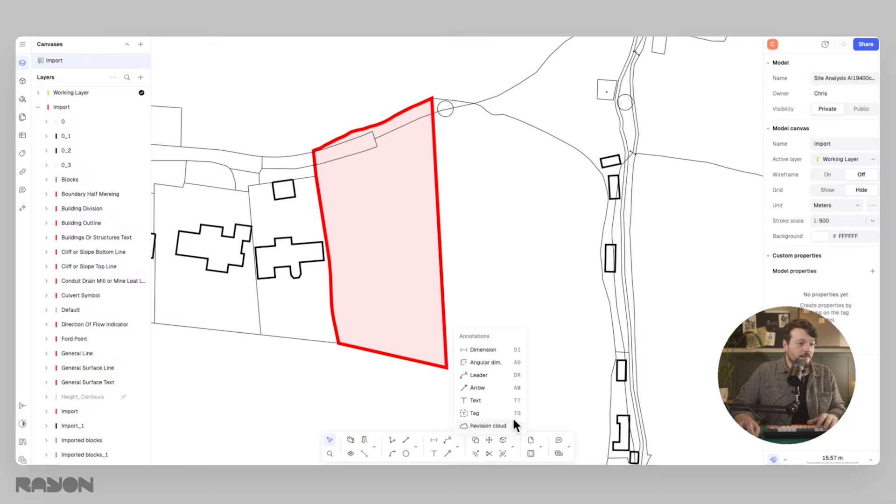
left_click(514, 446)
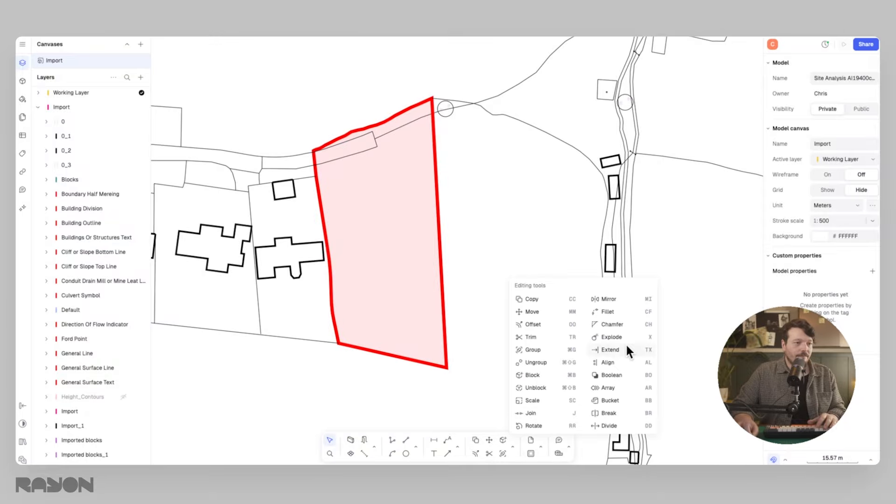
left_click(613, 400)
scroll(341, 260, "left", 5)
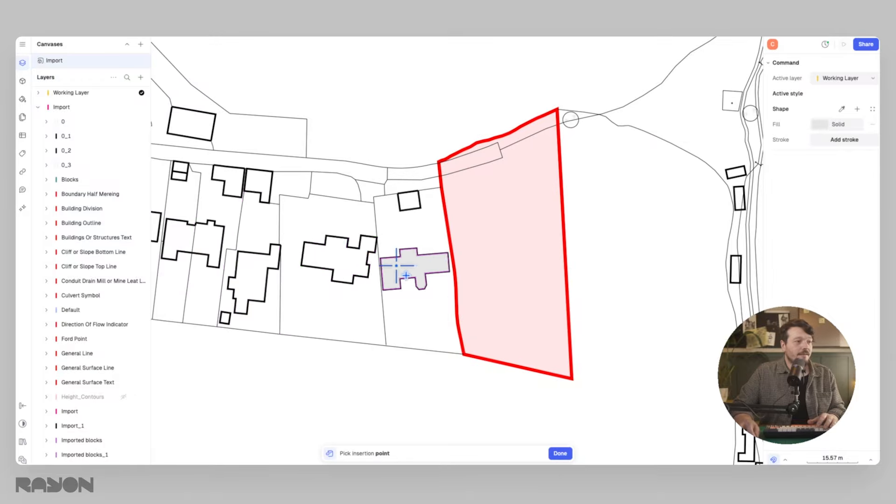
scroll(264, 159, "left", 3)
scroll(264, 159, "up", 1)
middle_click_drag(265, 156, 267, 186)
middle_click_drag(412, 237, 406, 187)
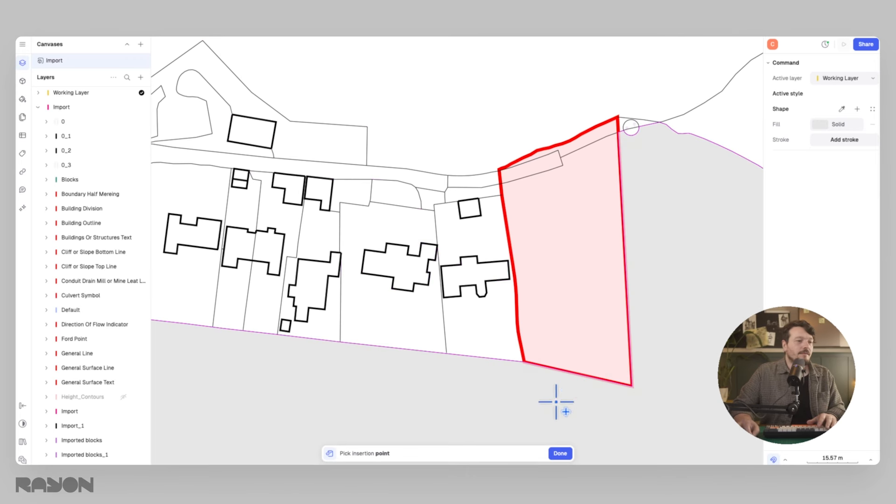
left_click(560, 453)
Collapse the Import layer and create a new layer named "Fill"
left_click(38, 93)
left_click(38, 108)
left_click(140, 77)
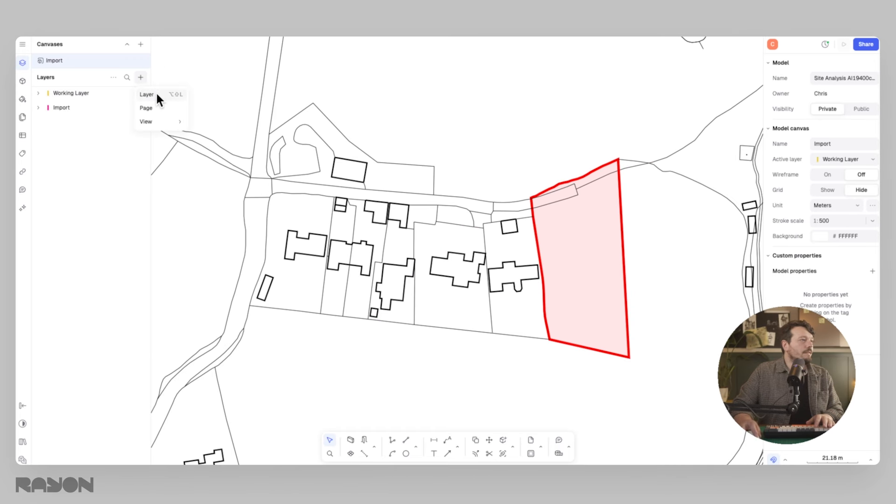
left_click(157, 97)
type("S")
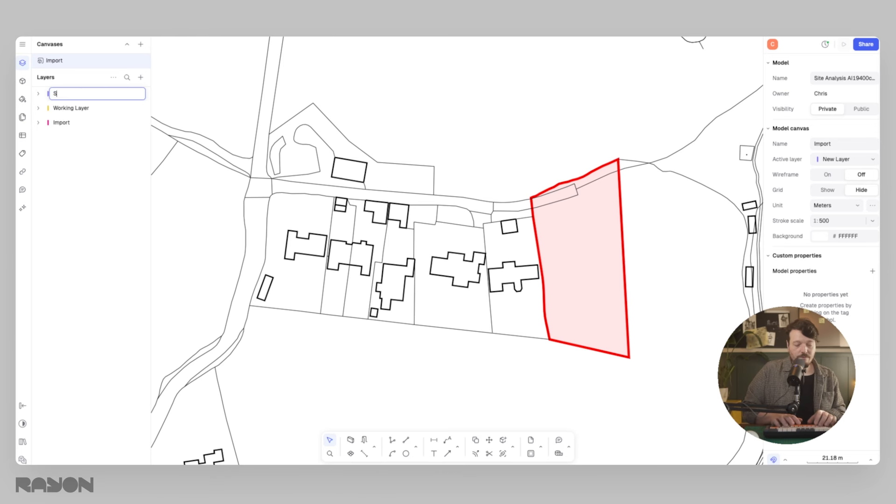
type("i")
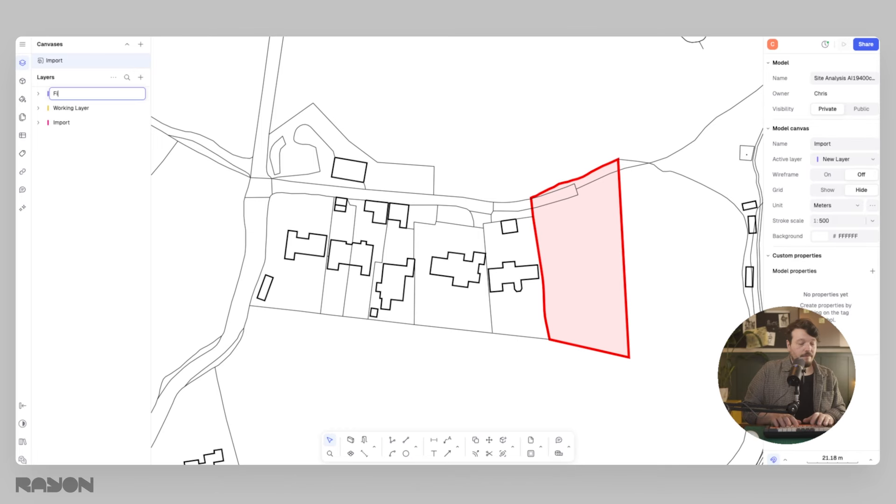
type("ll")
key("Return")
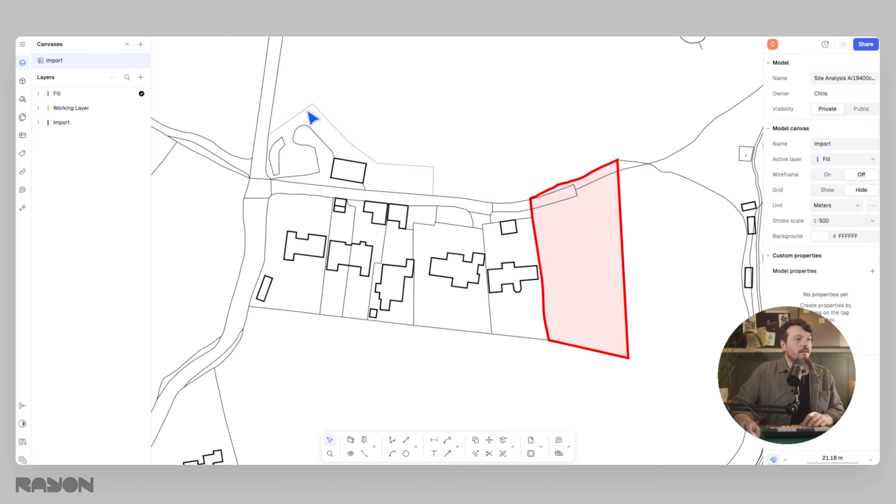
Start a Bucket fill on the Fill layer and pick the building footprints in and around the central row of houses
key("f")
left_click(353, 169)
scroll(343, 212, "up", 6)
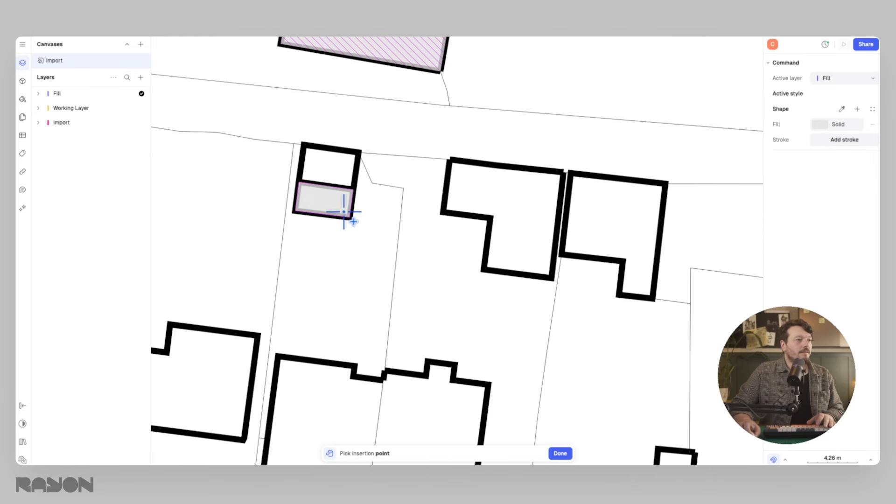
left_click(343, 170)
scroll(434, 238, "down", 5)
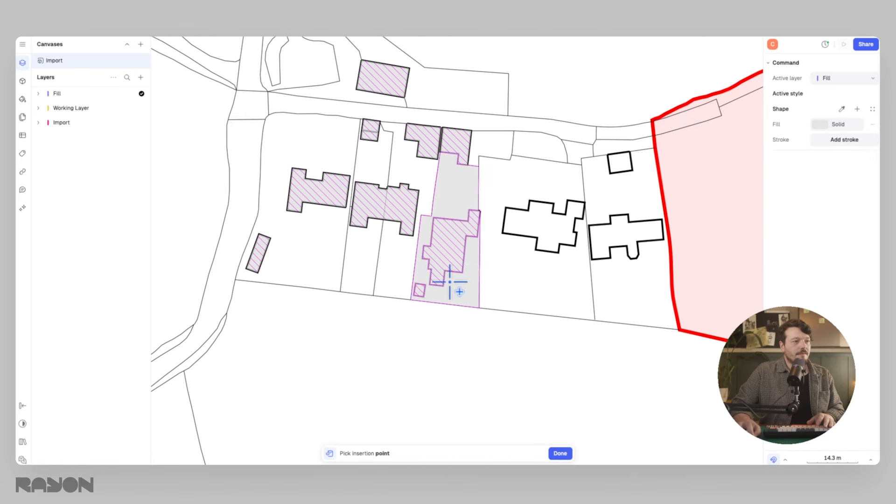
left_click(547, 230)
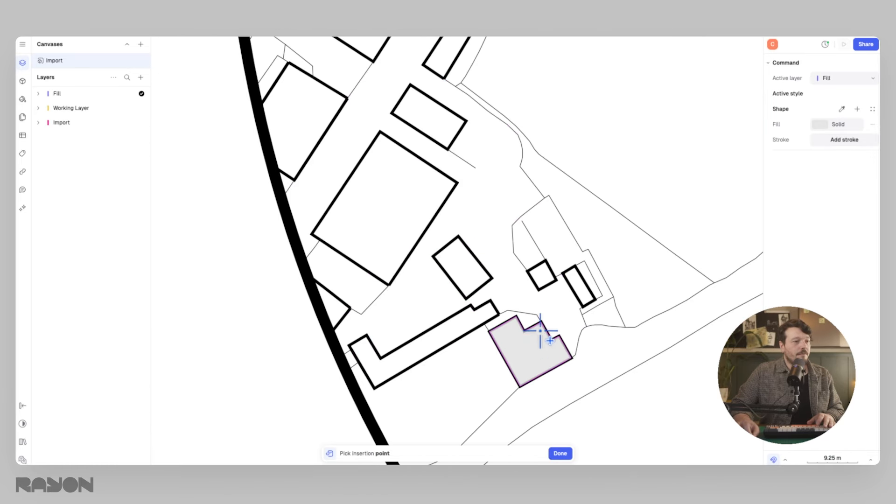
Fill the building footprints clustered beside the thick crop circle, including the stepped building, the small outbuildings and the large rectangular block
left_click(541, 333)
left_click(580, 291)
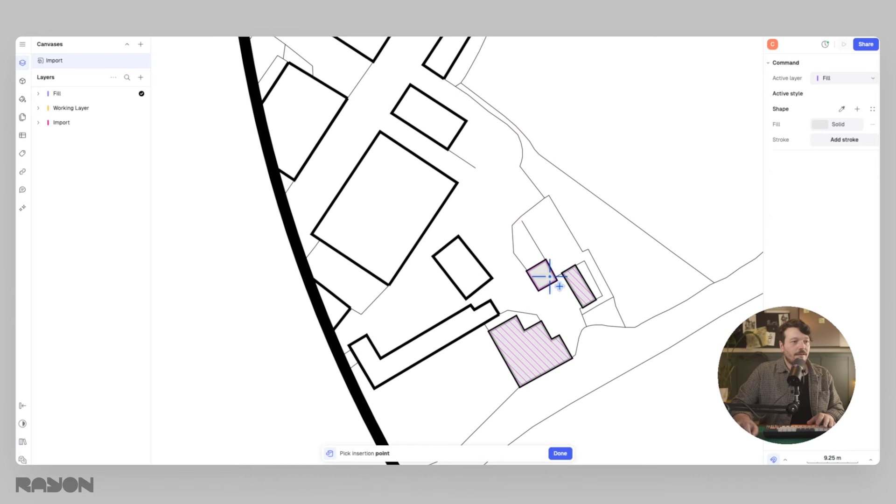
left_click(550, 276)
left_click(456, 321)
left_click(465, 272)
left_click(383, 271)
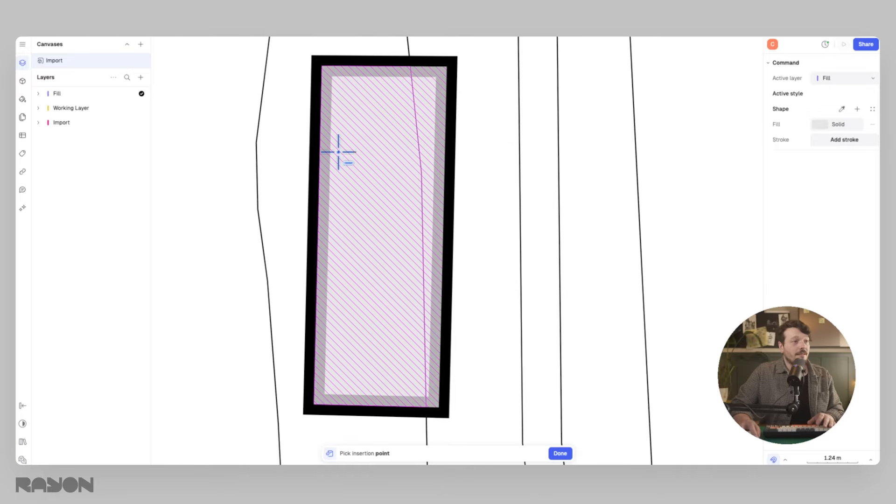
Fill the remaining building footprints strung along the narrow road, including the parts cut by the road line
scroll(340, 150, "down", 5)
middle_click_drag(385, 397, 384, 201)
scroll(394, 225, "up", 1)
left_click(404, 221)
scroll(405, 224, "down", 1)
middle_click_drag(409, 277, 412, 145)
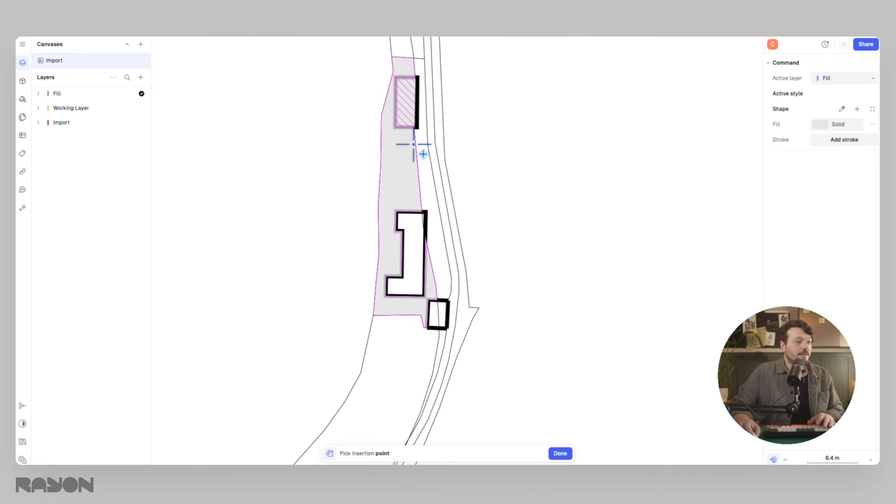
scroll(407, 247, "up", 4)
left_click(426, 208)
scroll(436, 286, "down", 3)
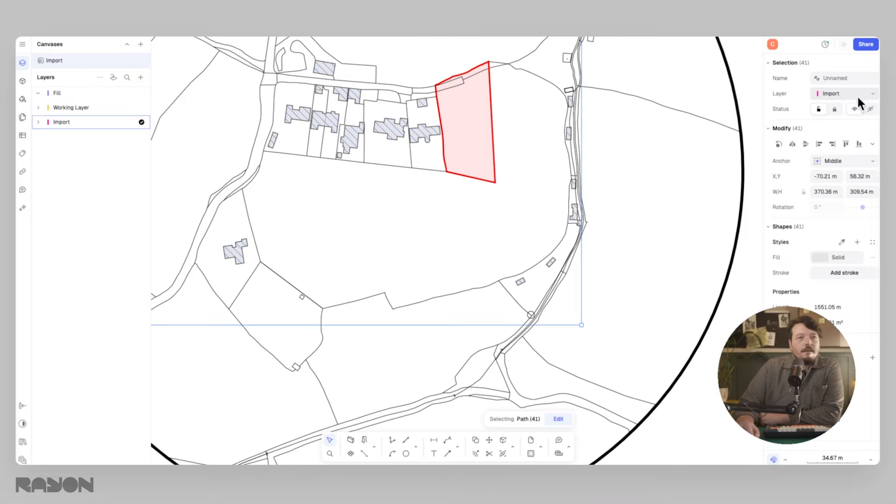
Move the selected fill shapes to the Fill layer and select all of its paths
left_click(856, 94)
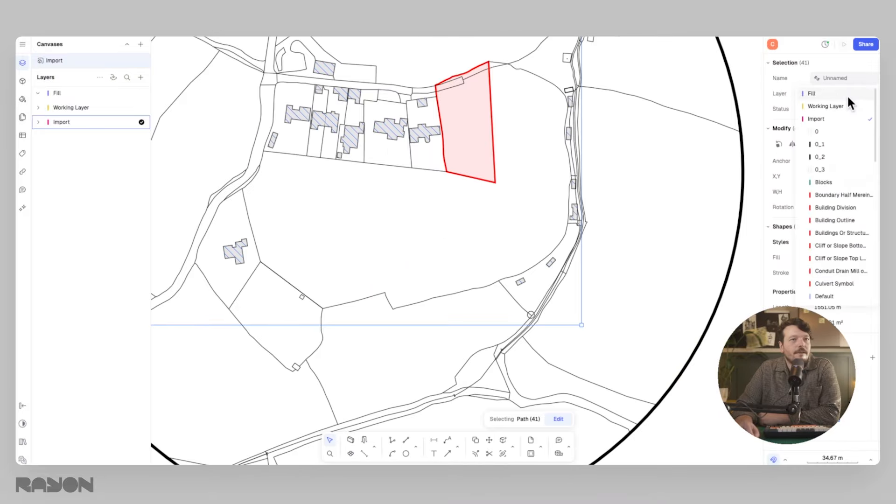
left_click(848, 94)
left_click(38, 94)
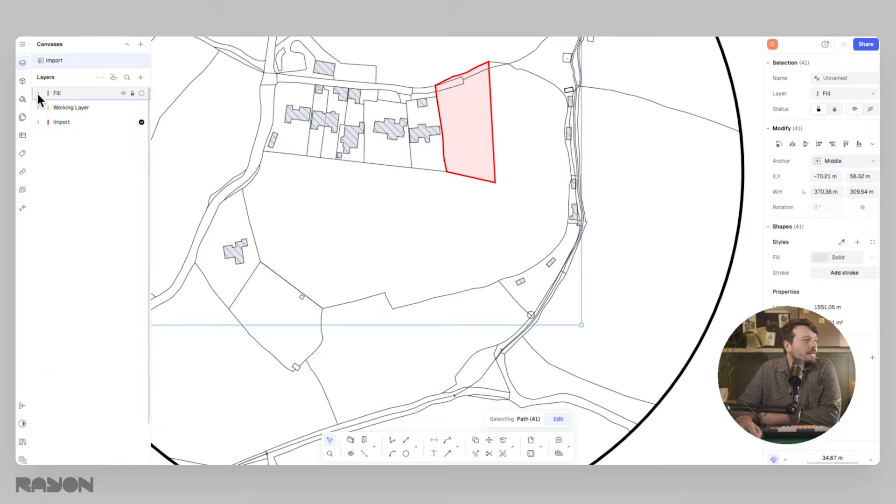
left_click(38, 93)
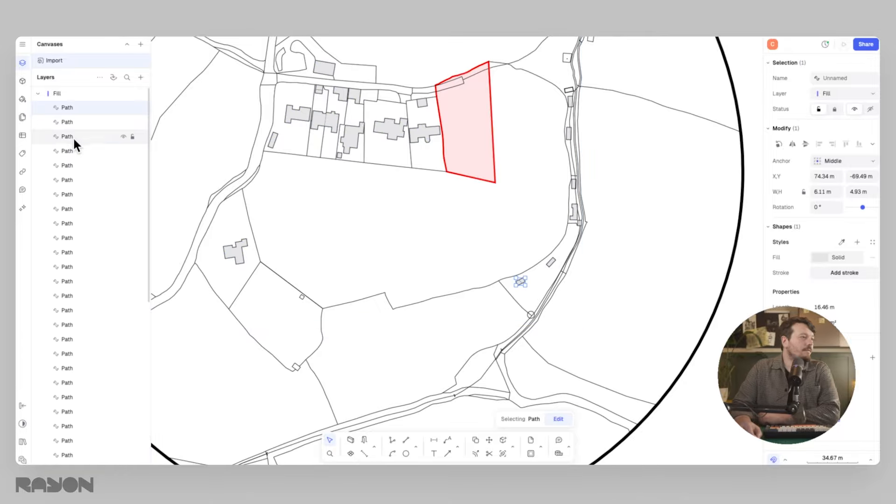
left_click(93, 396, "shift")
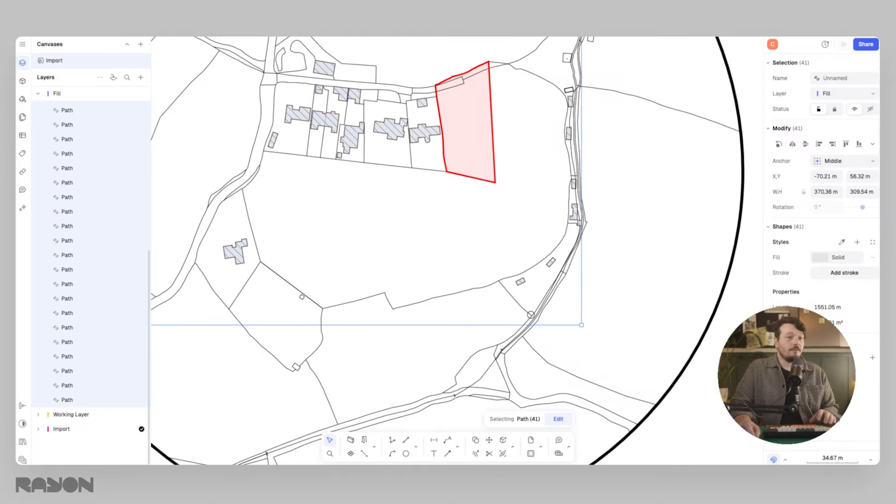
Change the selected building fills to white FFFFFF, save them as a new style named "Block Fill" and clear the selection
left_click(821, 258)
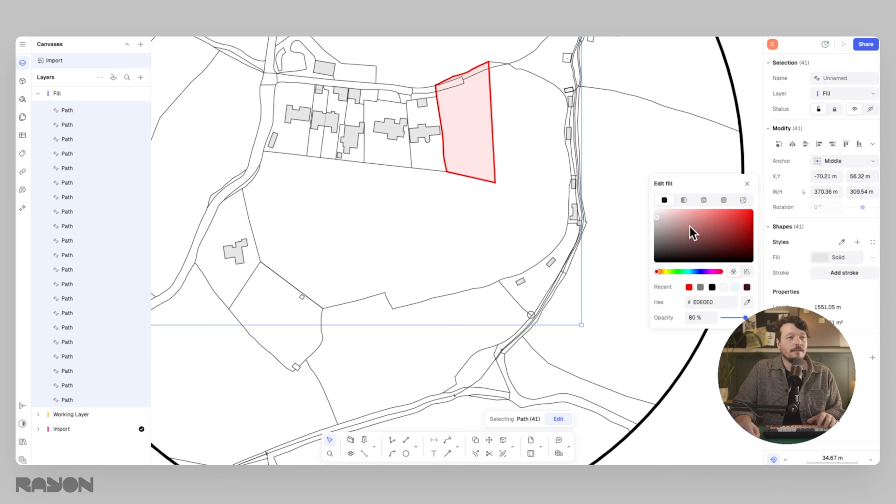
left_click_drag(690, 226, 656, 212)
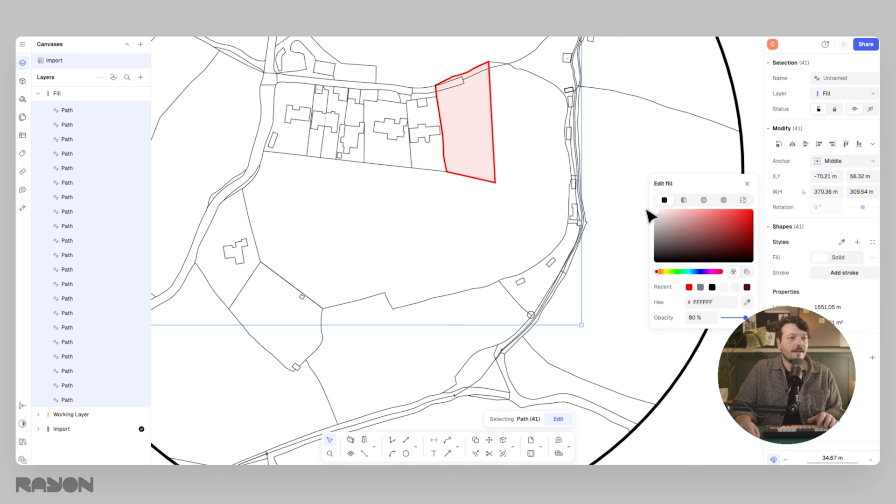
left_click(857, 243)
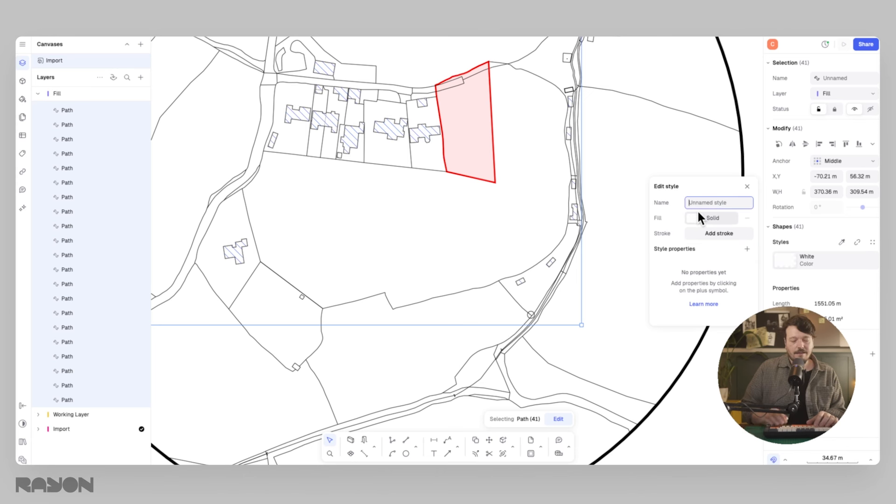
type("Block F")
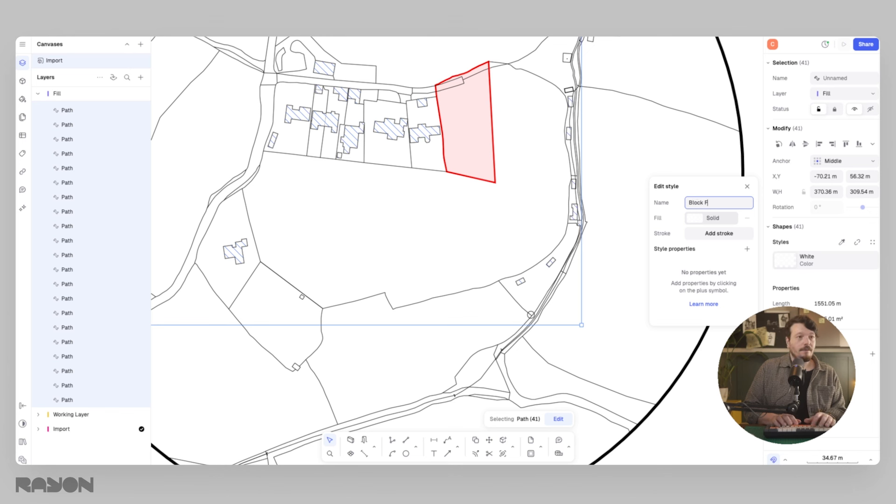
type("ill")
left_click(684, 156)
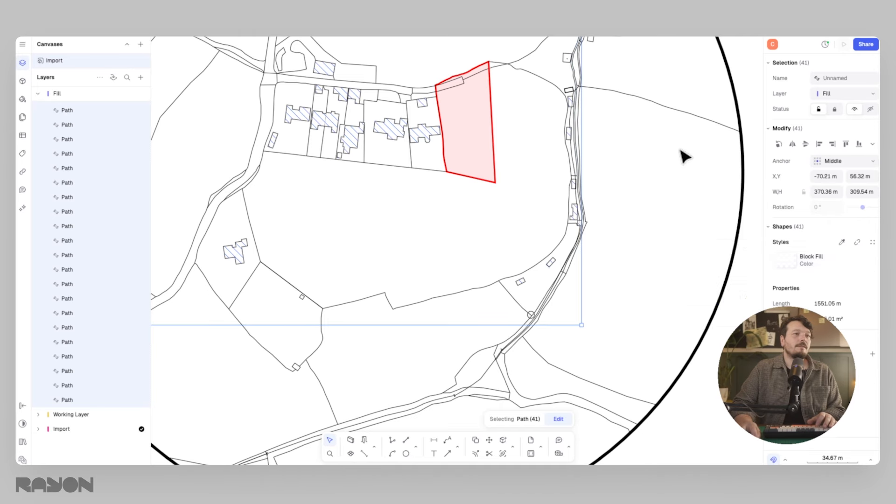
left_click(683, 156)
Collapse the Fill layer and move it below the Import layer so the building outlines sit above the fills
left_click(38, 93)
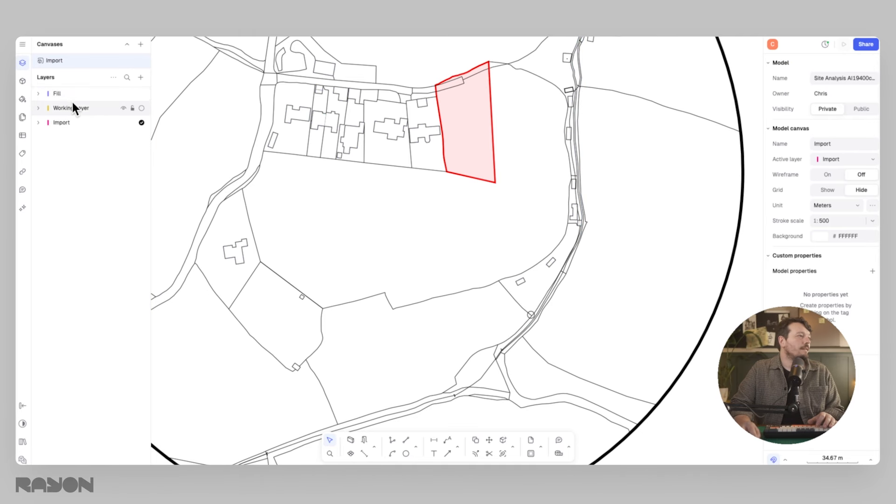
left_click_drag(81, 93, 82, 130)
scroll(450, 155, "up", 10)
scroll(442, 158, "down", 3)
scroll(434, 160, "up", 3)
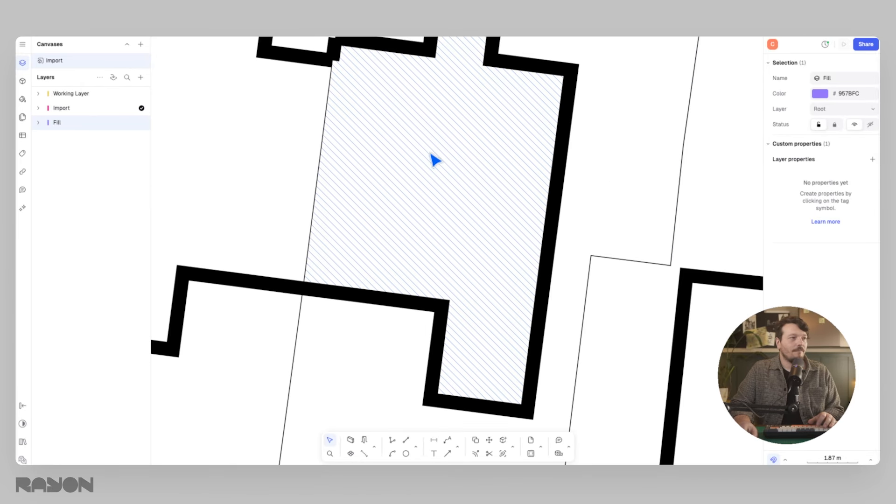
scroll(435, 160, "down", 3)
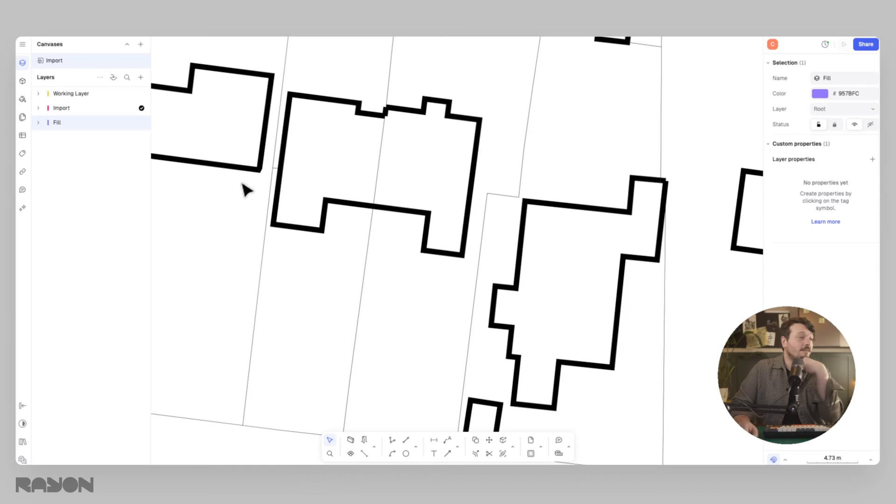
Select every path in the Fill layer and group them
left_click(38, 123)
left_click(85, 135)
scroll(95, 256, "down", 1)
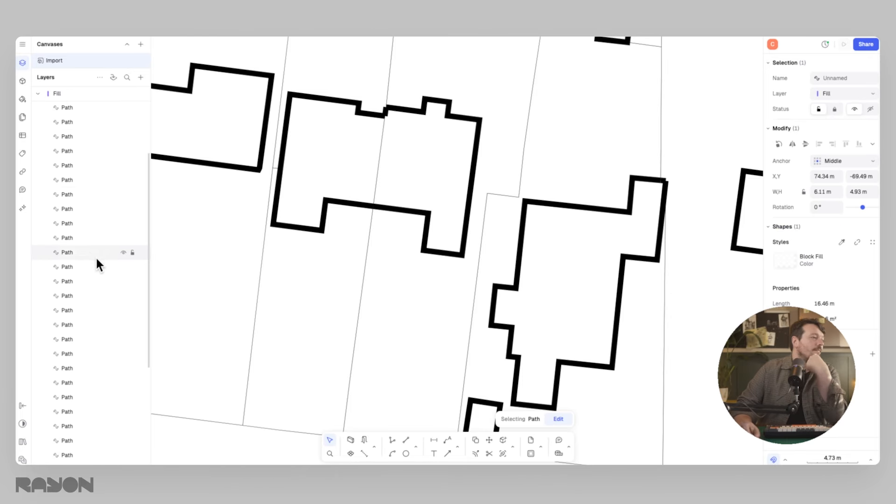
scroll(93, 271, "down", 5)
left_click(76, 426, "shift")
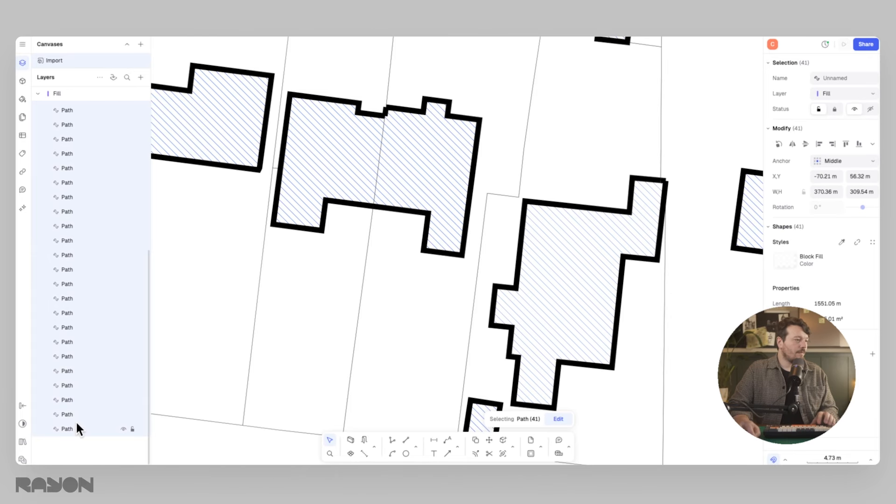
right_click(77, 425)
left_click(105, 362)
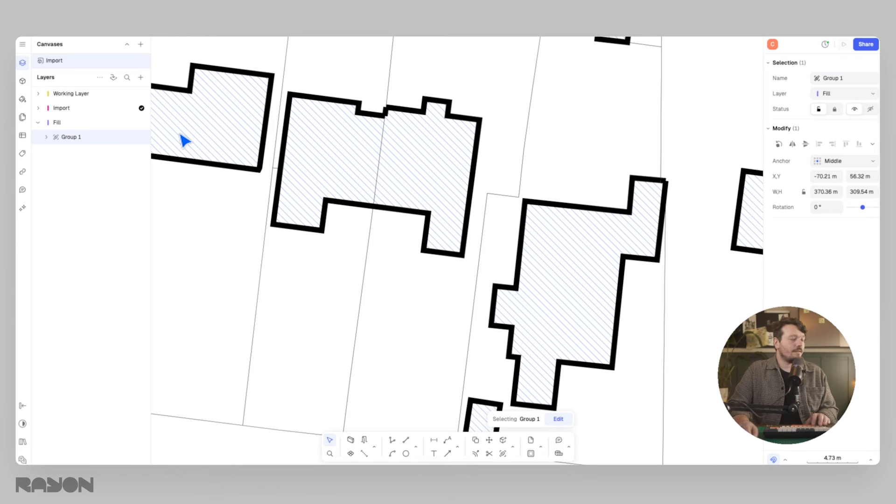
Duplicate the fill group, shift the copy off the buildings and move it back onto the building corner
key("ctrl+d")
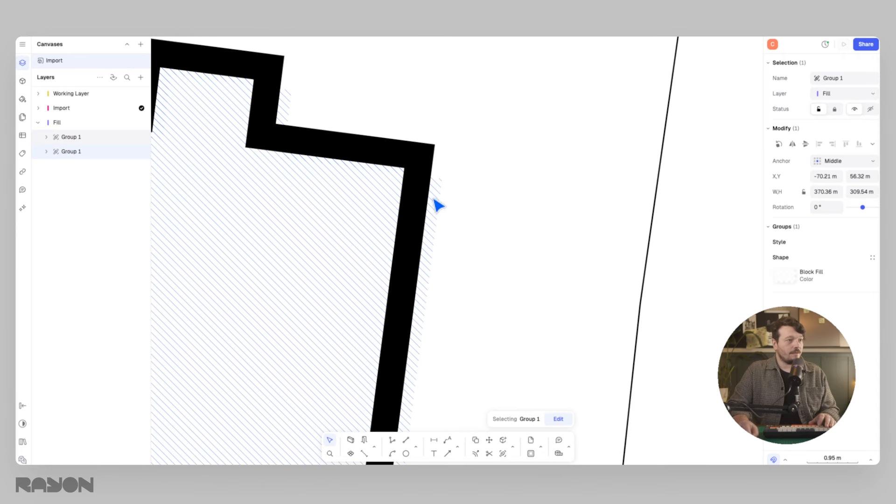
left_click_drag(432, 198, 538, 148)
key("m")
left_click(528, 106)
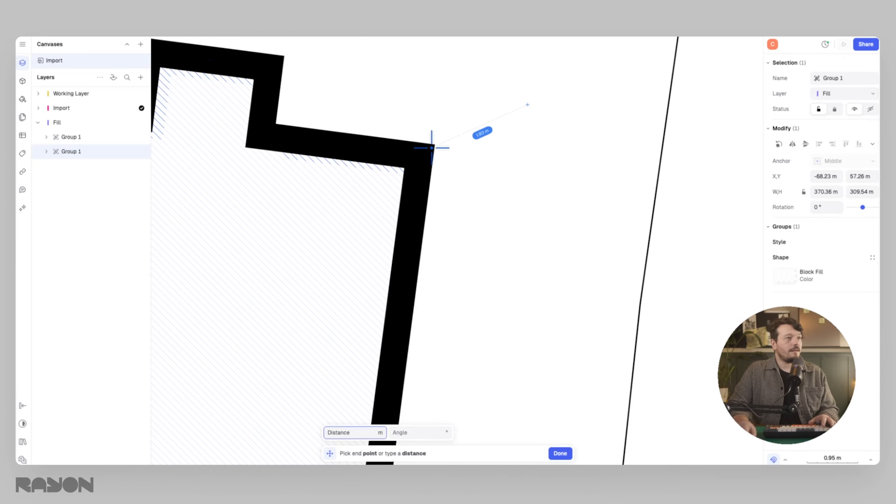
left_click(435, 144)
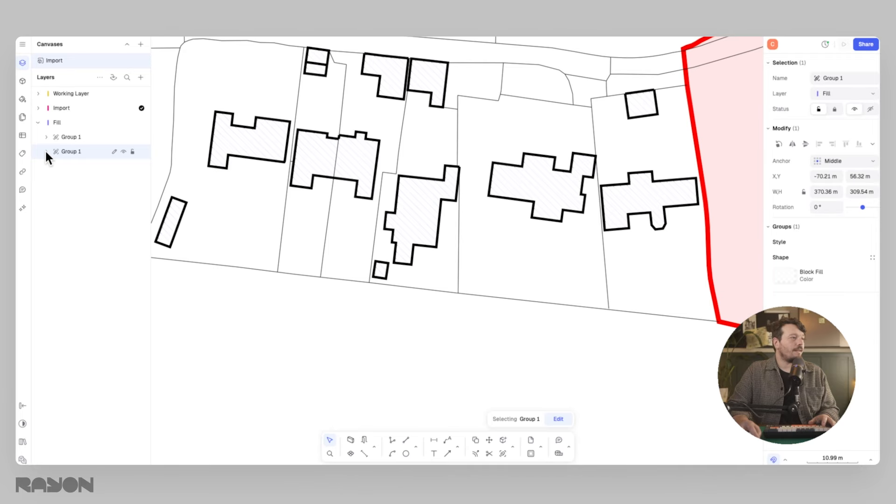
Detach the Block Fill style in the lower group and set its fill to black 000000 with reduced opacity
left_click(47, 152)
left_click(74, 165)
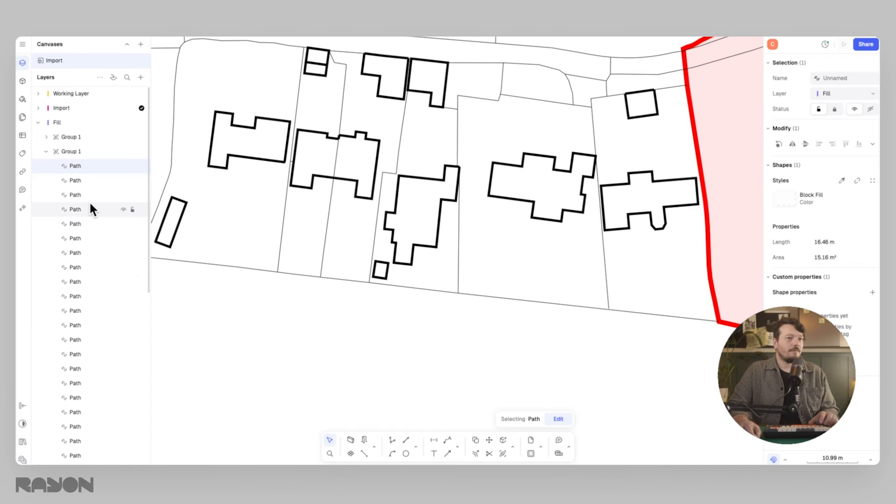
left_click(857, 181)
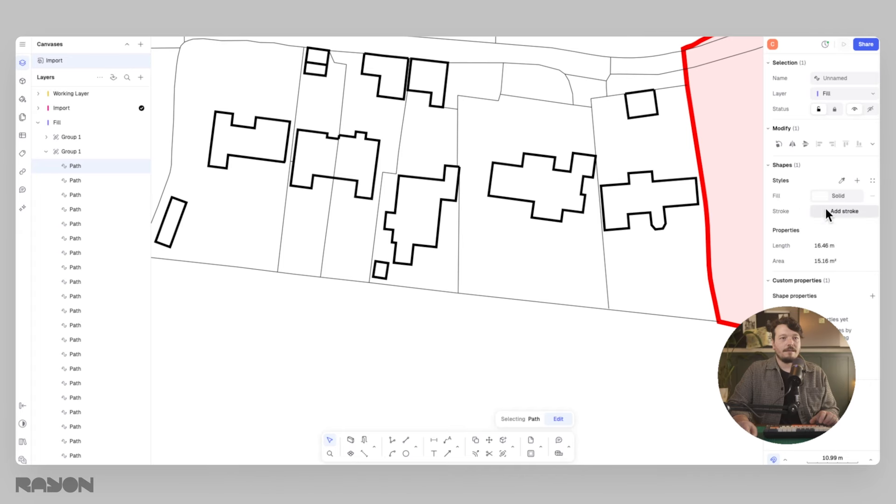
left_click(825, 196)
left_click_drag(718, 183, 659, 246)
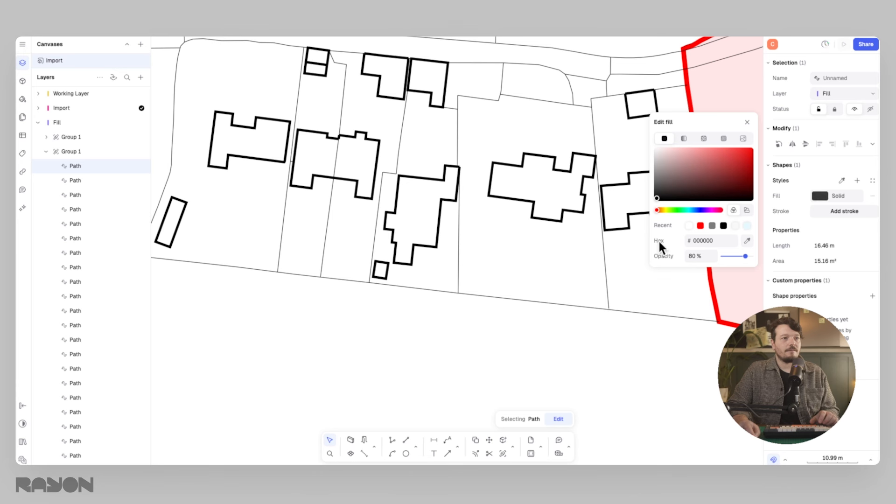
left_click_drag(732, 256, 728, 256)
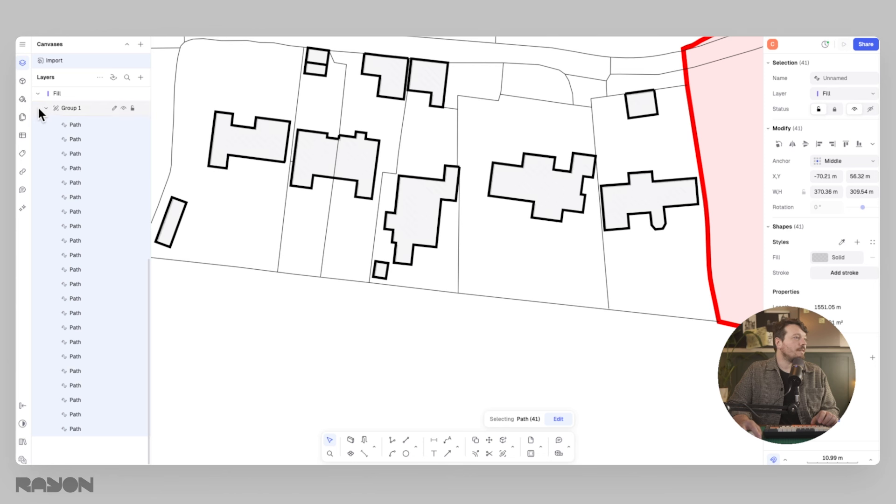
Offset the lower fill group up and right of the buildings as a drop shadow, to about X -68.7 m, Y 57.4 m
left_click(46, 108)
left_click(75, 149)
left_click(47, 152)
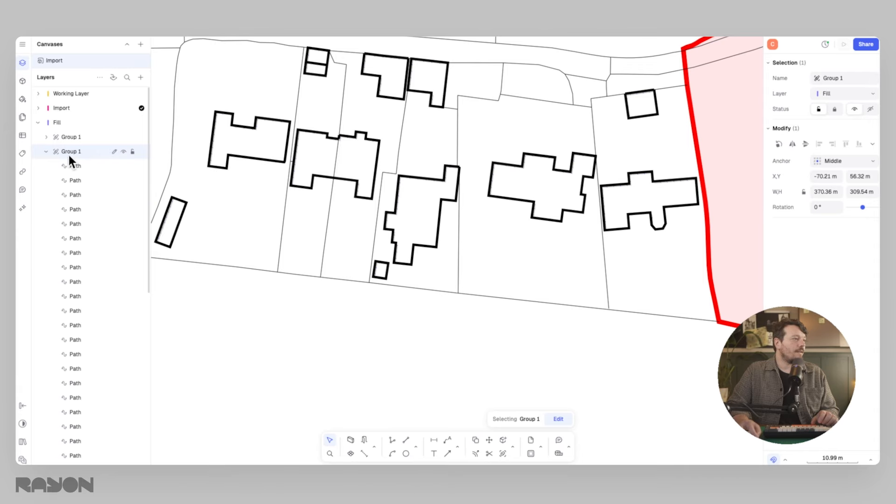
left_click(46, 152)
key("m")
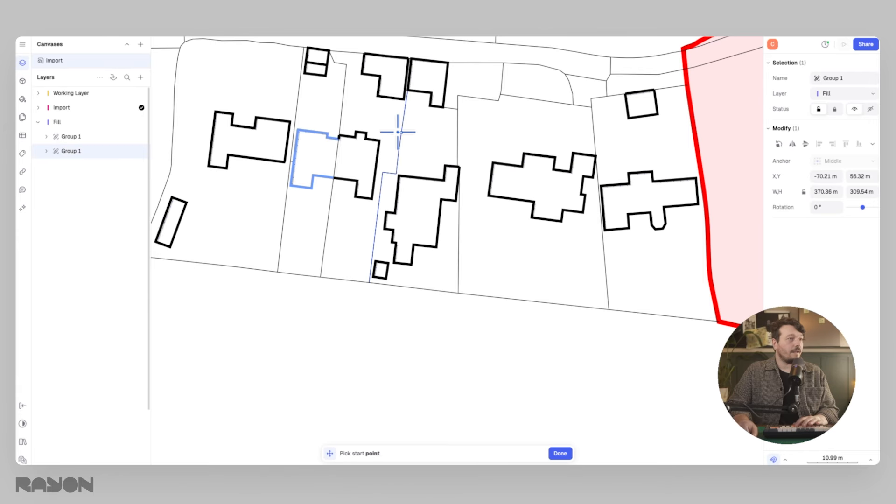
scroll(292, 181, "up", 10)
scroll(293, 181, "down", 5)
left_click(268, 187)
left_click(292, 167)
scroll(395, 137, "down", 4)
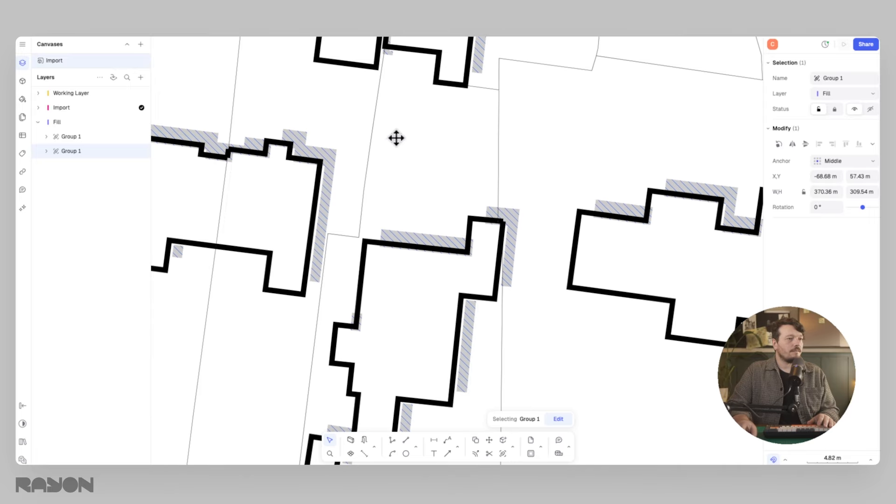
Move the shadow group closer to the building outlines, to about X -69.3 m, Y 57.1 m, and clear the selection
left_click(78, 136)
scroll(299, 163, "down", 3)
mouse_move(416, 147)
middle_mouse_down()
mouse_move(367, 165)
mouse_move(423, 140)
middle_mouse_up()
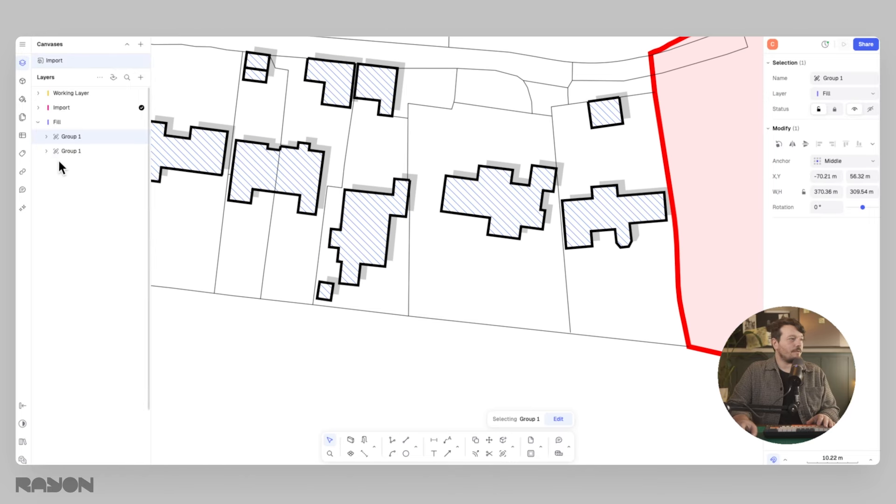
left_click(70, 151)
scroll(268, 159, "up", 8)
scroll(448, 154, "down", 3)
key("m")
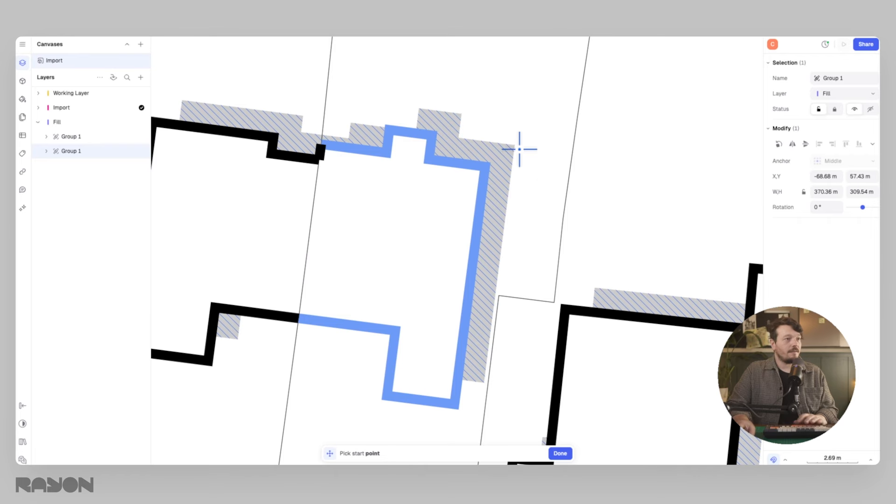
left_click(516, 145)
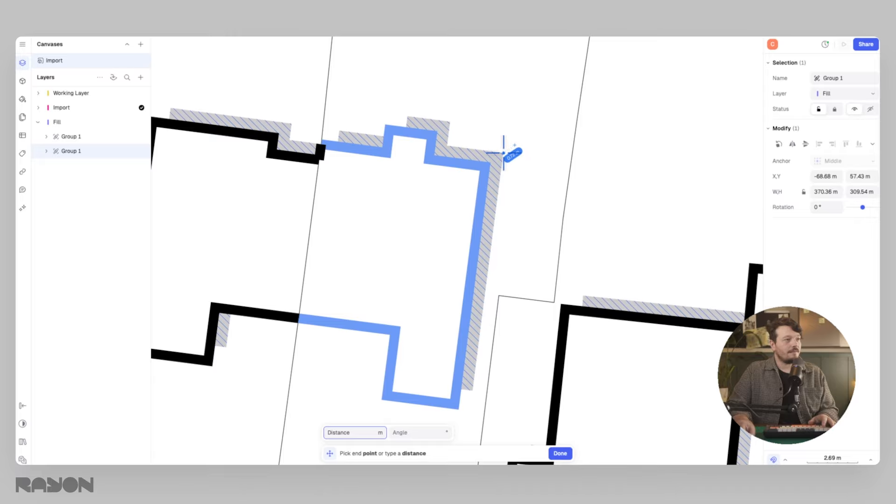
left_click(504, 147)
scroll(352, 140, "down", 5)
scroll(477, 136, "up", 5)
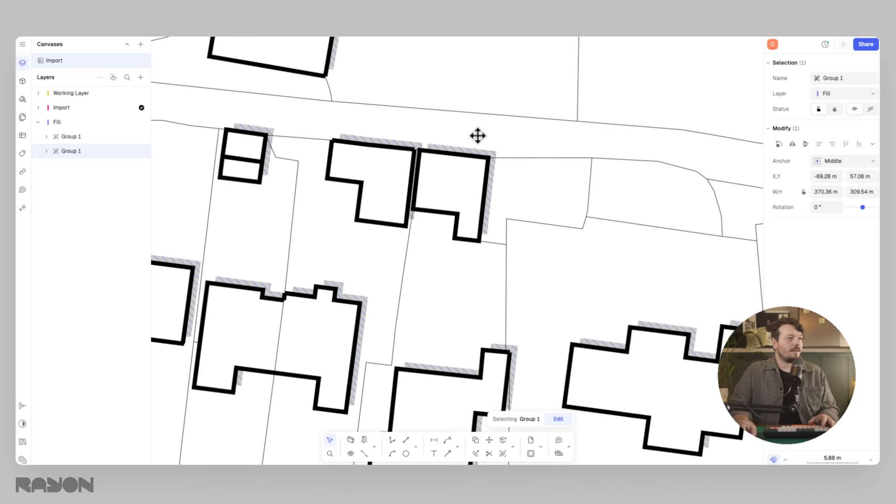
scroll(404, 150, "down", 6)
scroll(376, 151, "up", 4)
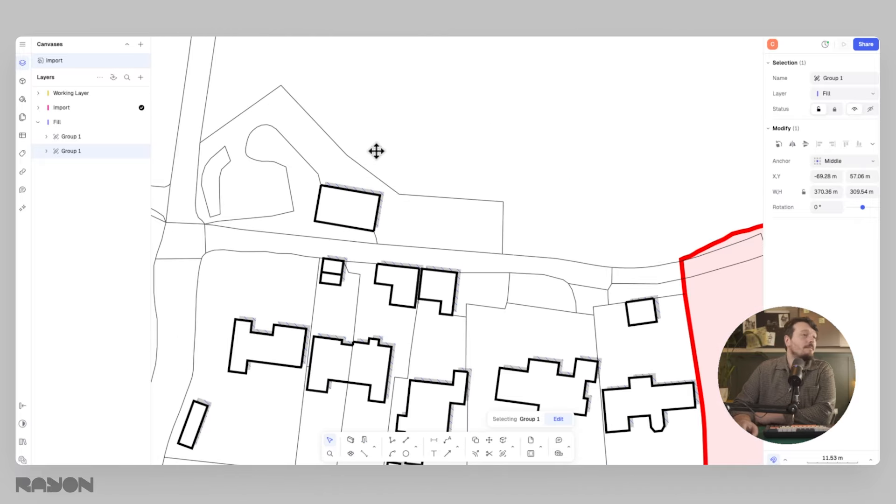
middle_click_drag(693, 44, 563, 140)
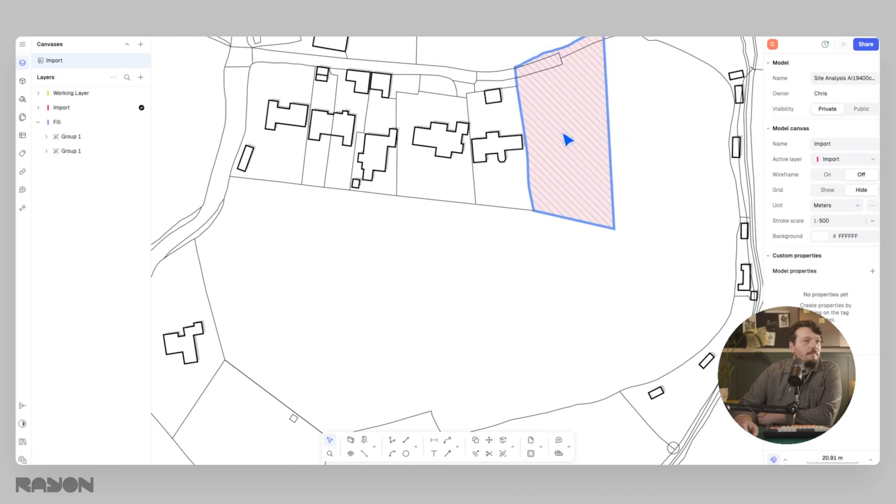
Turn the Height_Contours layer back on inside the Import layer
middle_click_drag(542, 46, 424, 180)
middle_click_drag(424, 181, 425, 204)
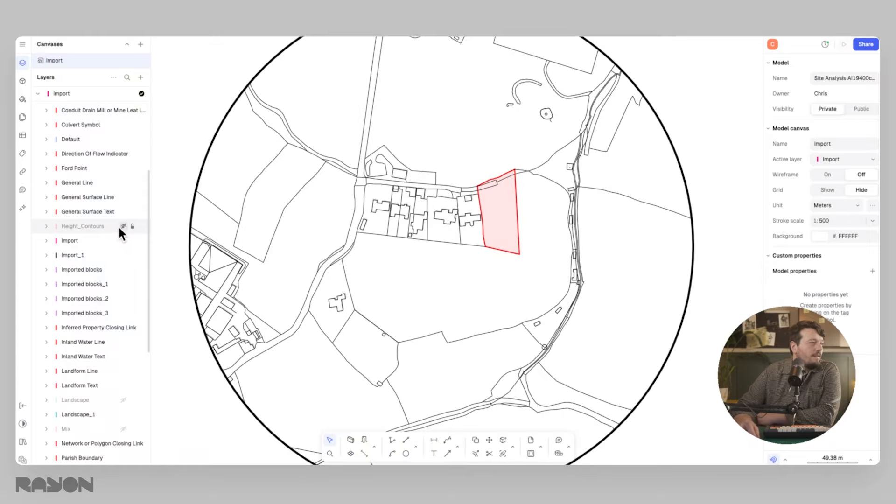
left_click(123, 226)
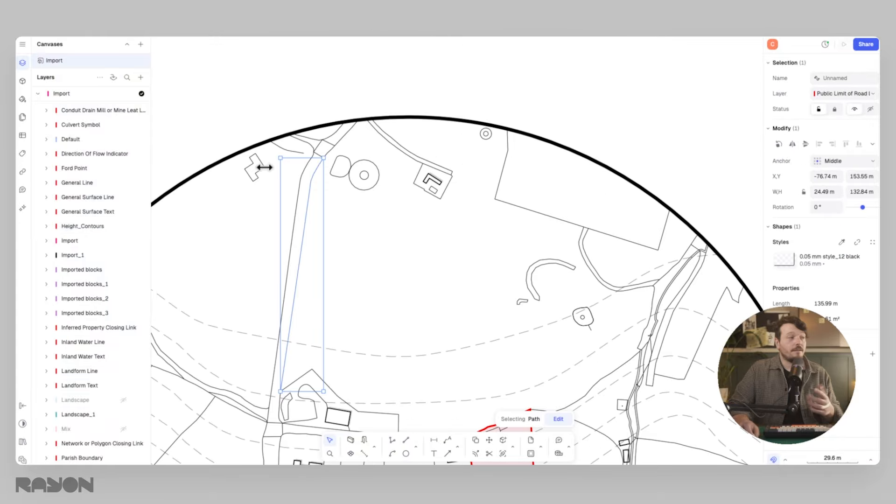
Select all the road edge paths leading north to the circle boundary and detach their imported line styles
scroll(370, 128, "down", 3)
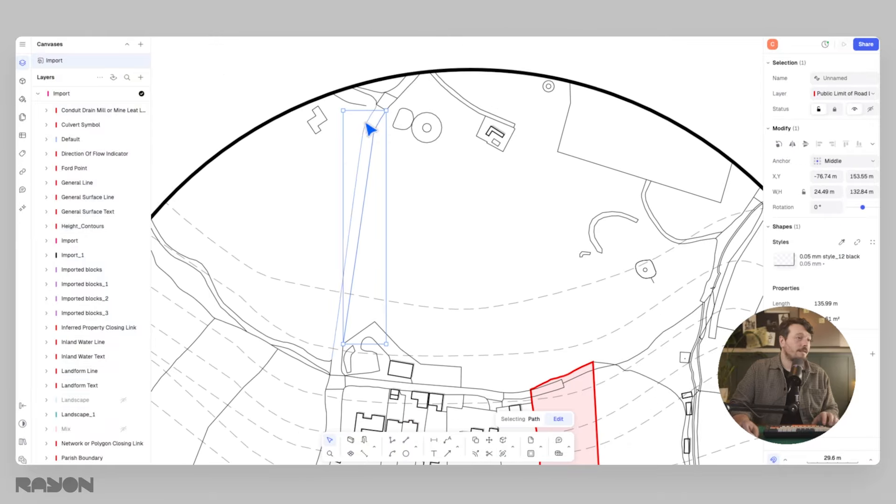
scroll(390, 109, "up", 5)
left_click(392, 100, "shift")
left_click(393, 62, "shift")
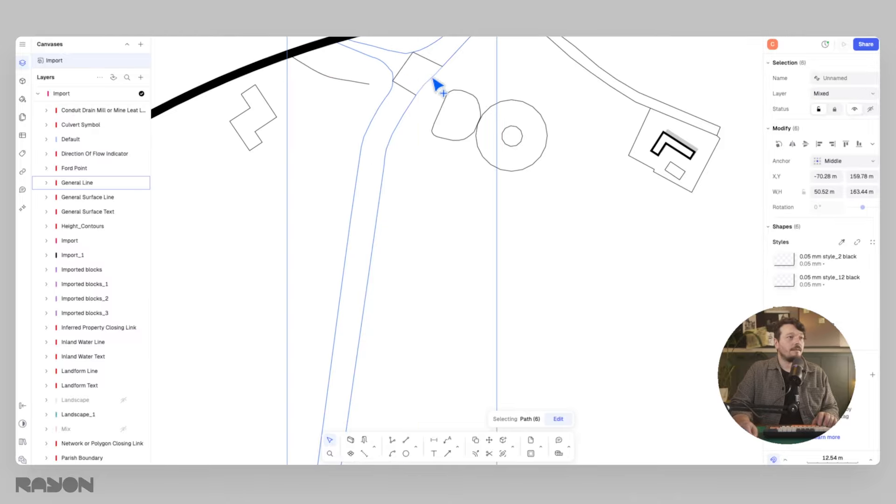
left_click(429, 78, "shift")
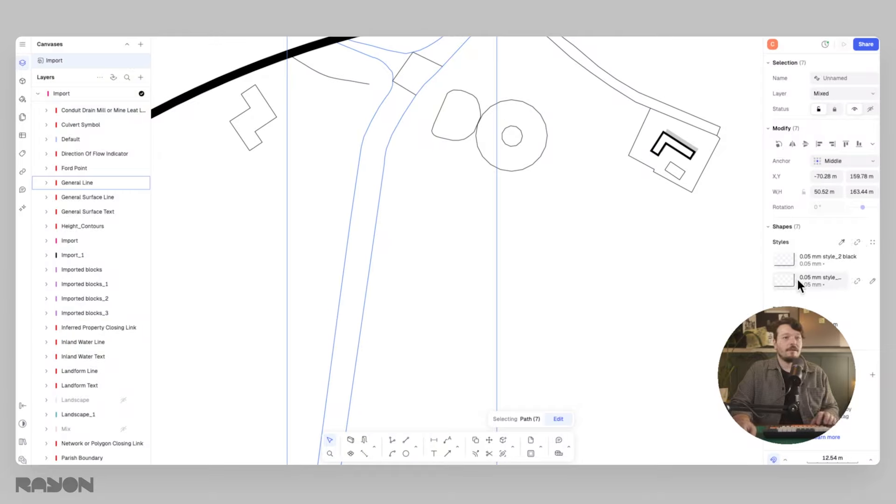
left_click(859, 259)
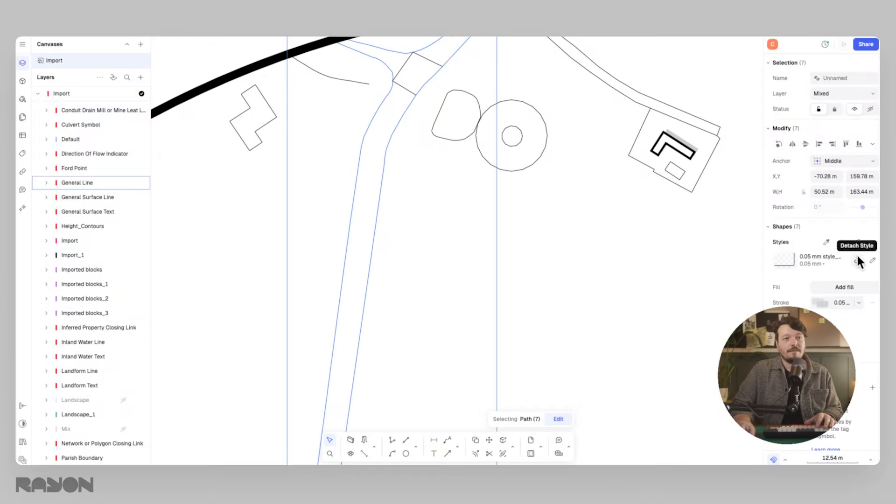
left_click(858, 257)
Create a new style named Road for the selected road edges with a 1 mm stroke
left_click(858, 243)
left_click(701, 207)
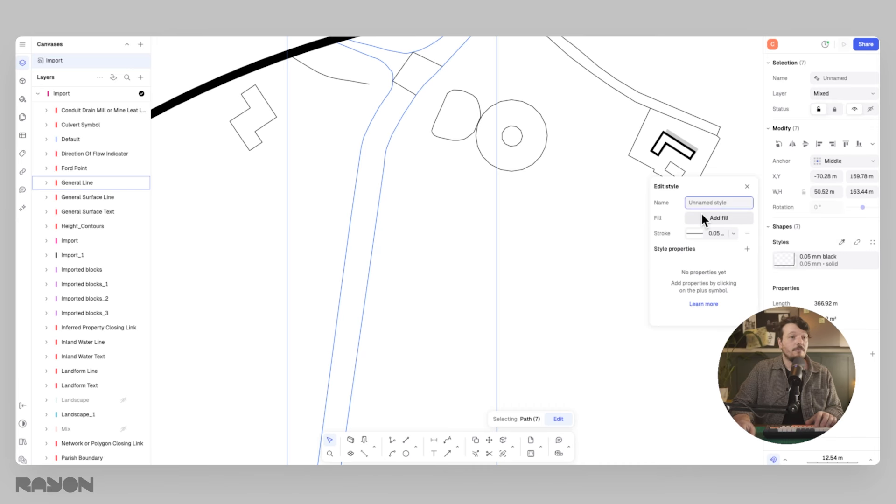
type("Road")
key("Return")
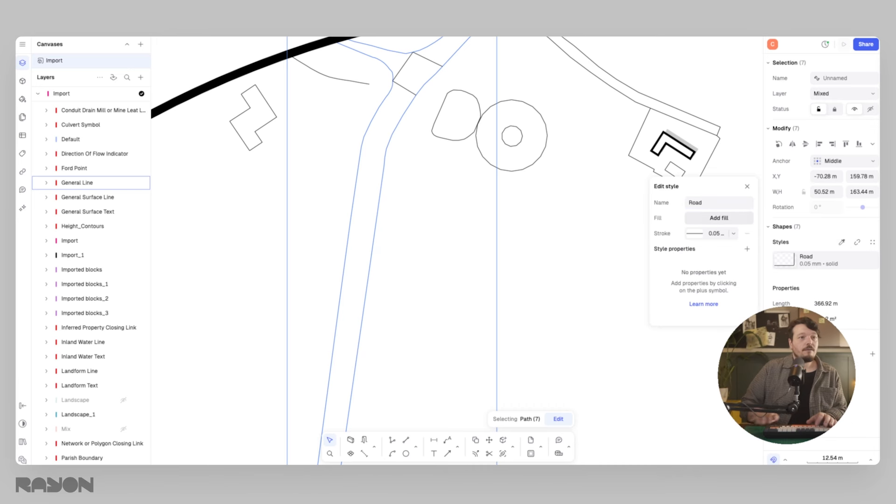
left_click(734, 233)
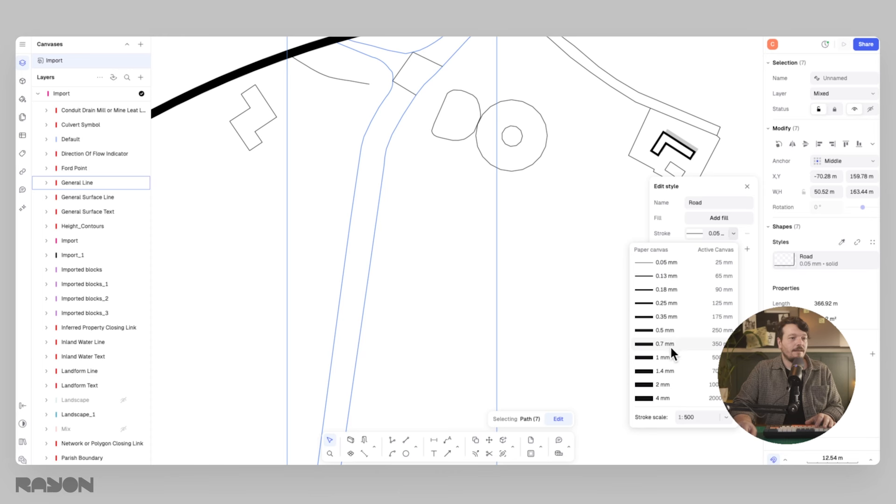
left_click(663, 358)
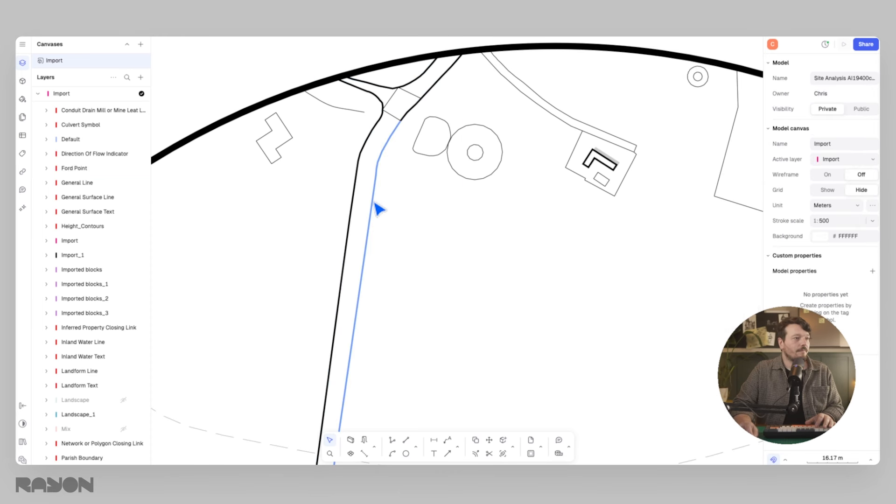
Select the remaining thin road edges at the junction west of the houses and match them to the Road style
left_click(373, 206)
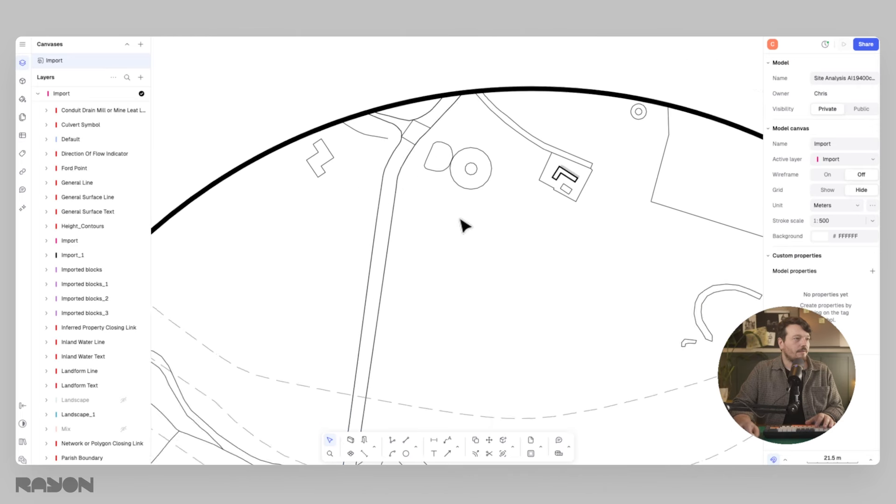
scroll(459, 218, "down", 5)
scroll(459, 165, "up", 10)
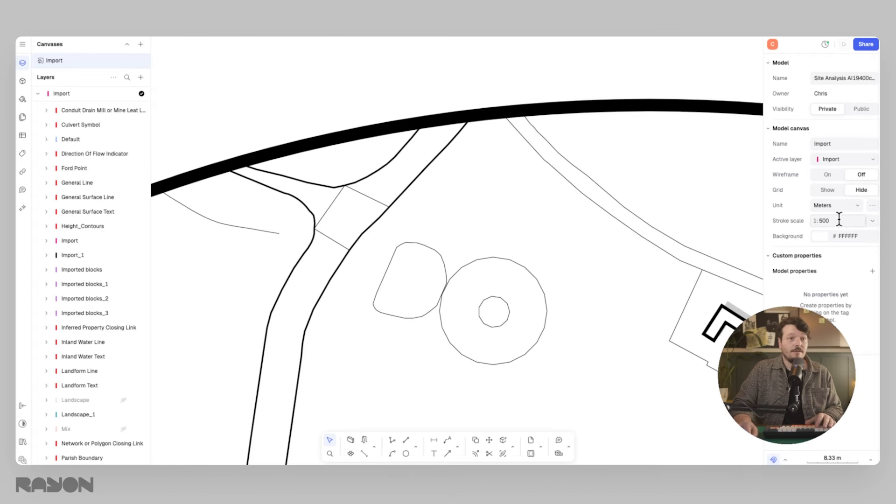
left_click_drag(631, 200, 523, 261)
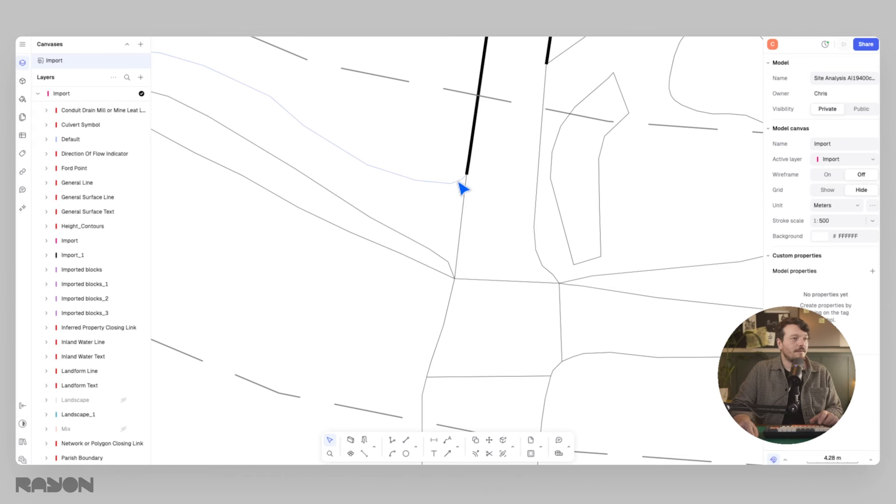
left_click(444, 258)
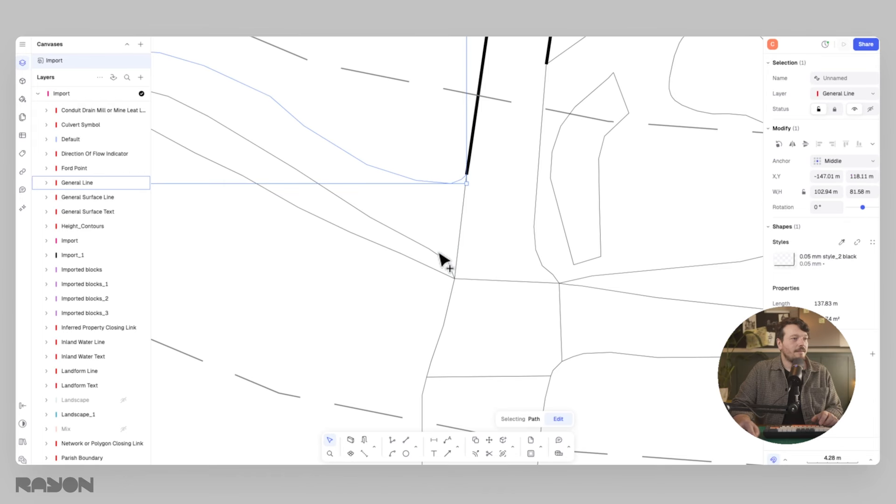
left_click(841, 242)
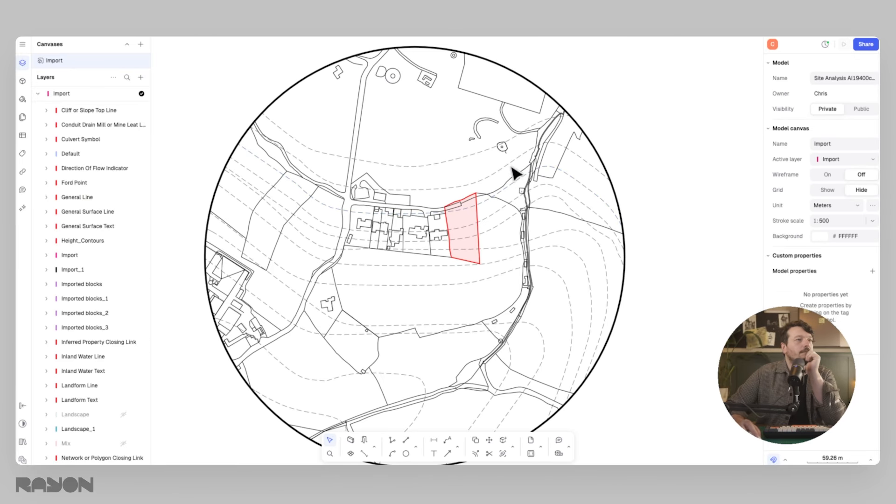
Collapse the Fill layer and hide the Height_Contours layer inside the Import layer
scroll(515, 174, "down", 1)
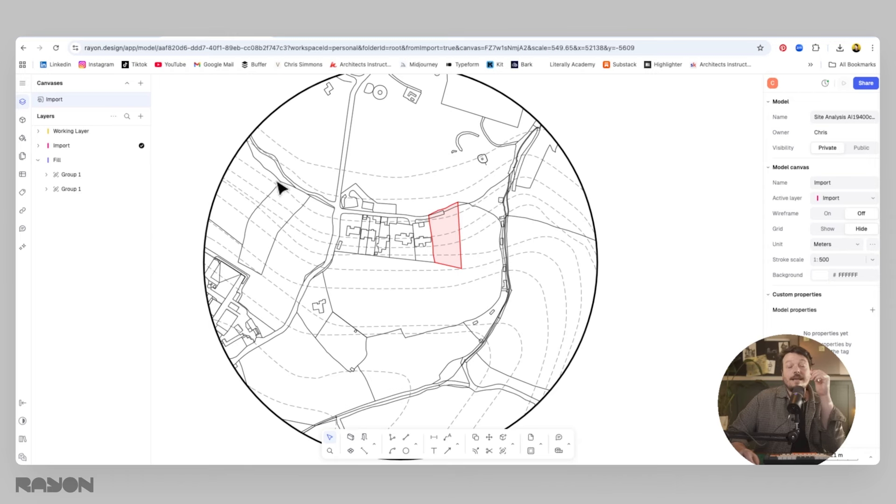
middle_click_drag(384, 227, 393, 228)
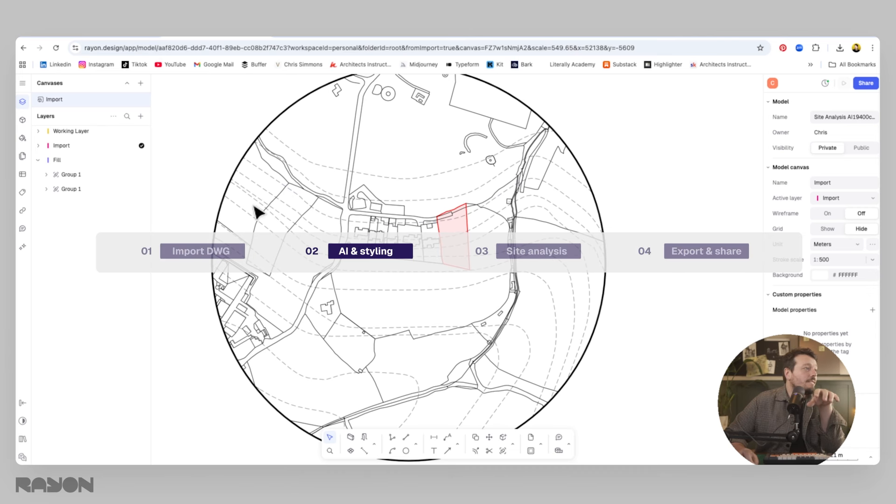
left_click(38, 160)
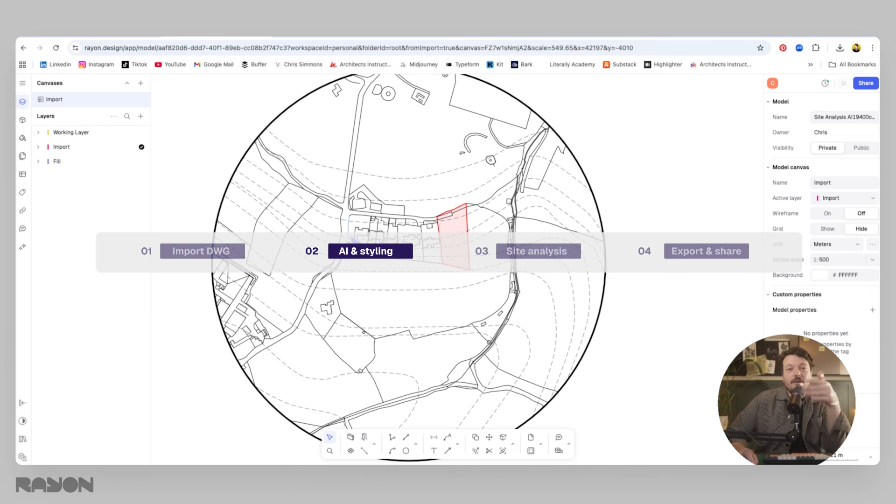
scroll(354, 235, "up", 8)
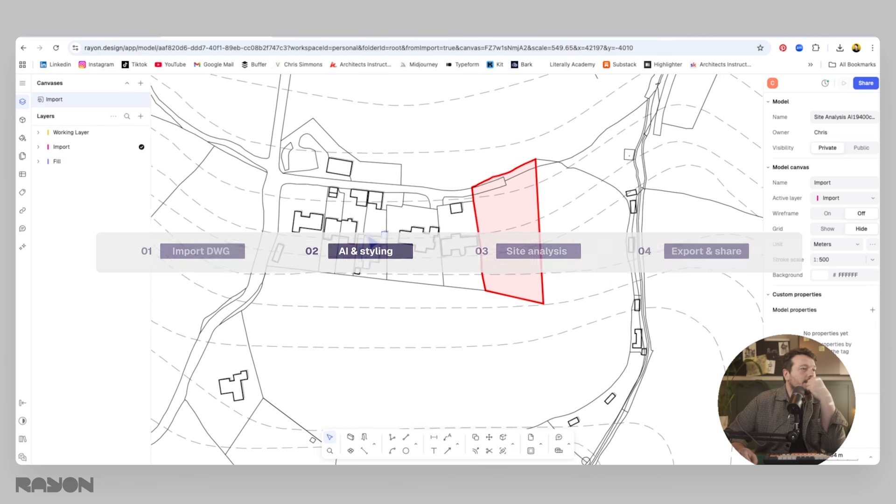
scroll(367, 236, "up", 5)
middle_click_drag(465, 240, 402, 238)
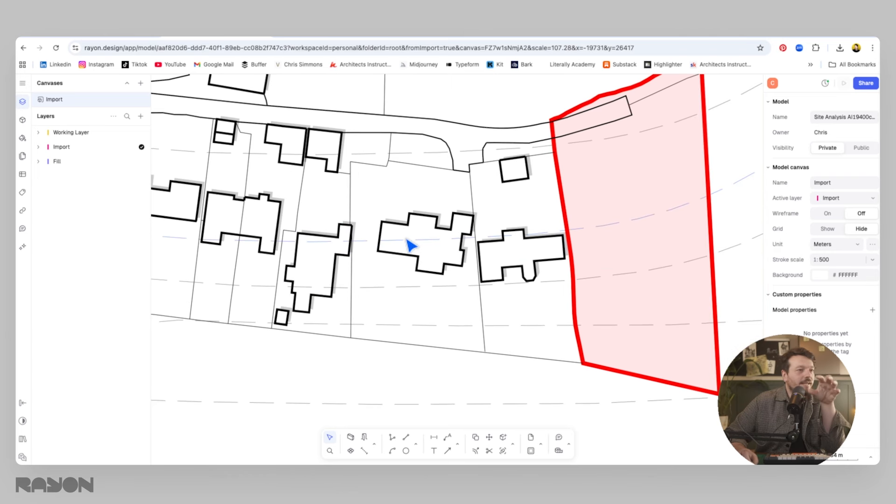
left_click(39, 147)
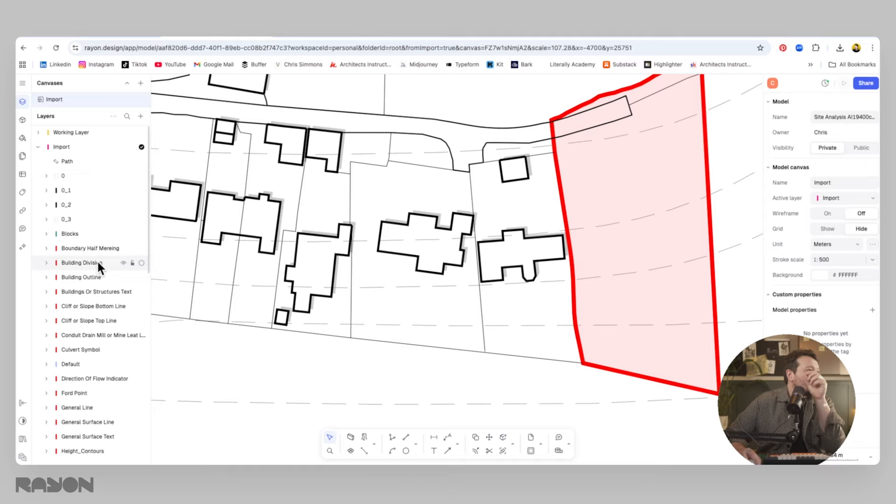
scroll(96, 260, "down", 5)
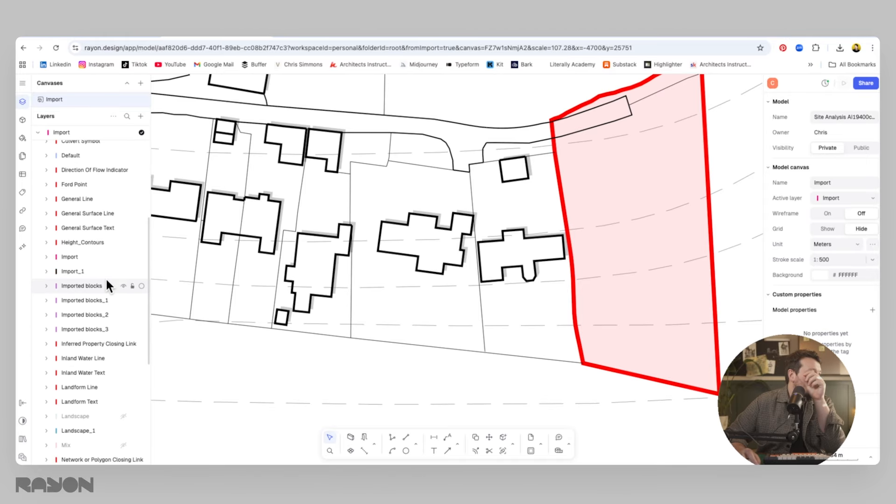
left_click(124, 242)
Examine the plan without contours, from the houses beside the red site to the roads and fields around it
scroll(443, 269, "down", 3)
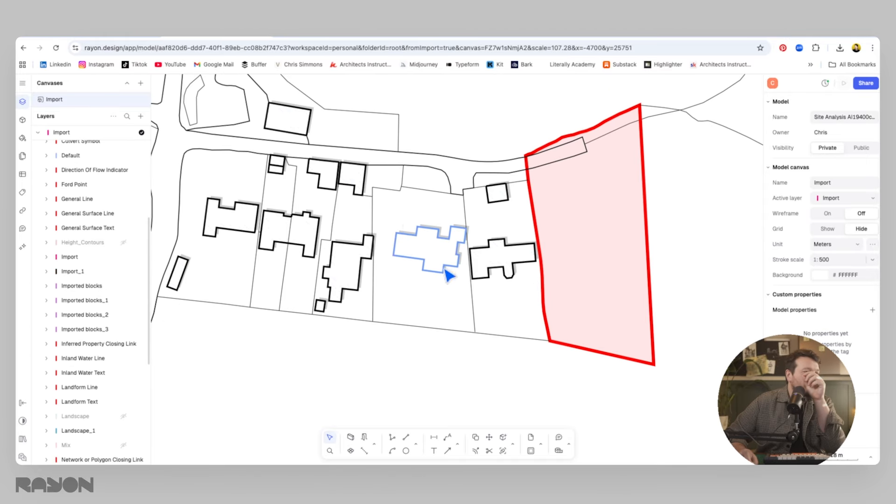
middle_click_drag(404, 223, 431, 273)
scroll(430, 272, "down", 3)
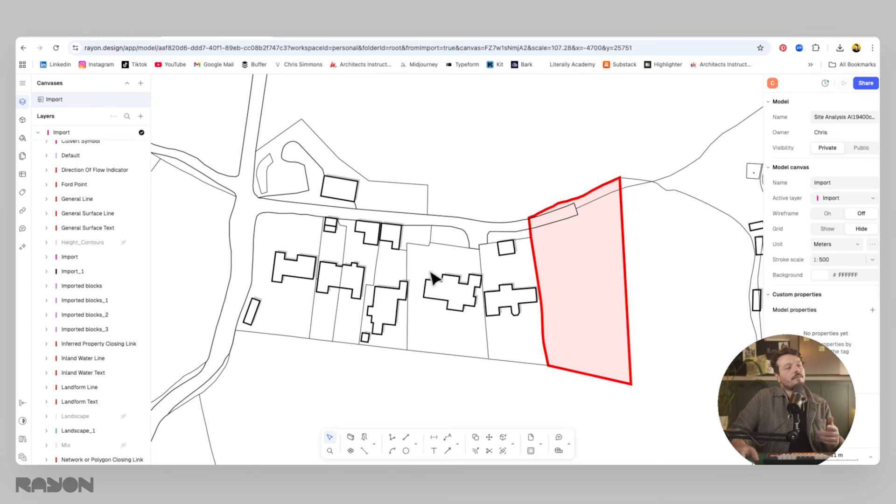
middle_click_drag(485, 264, 459, 266)
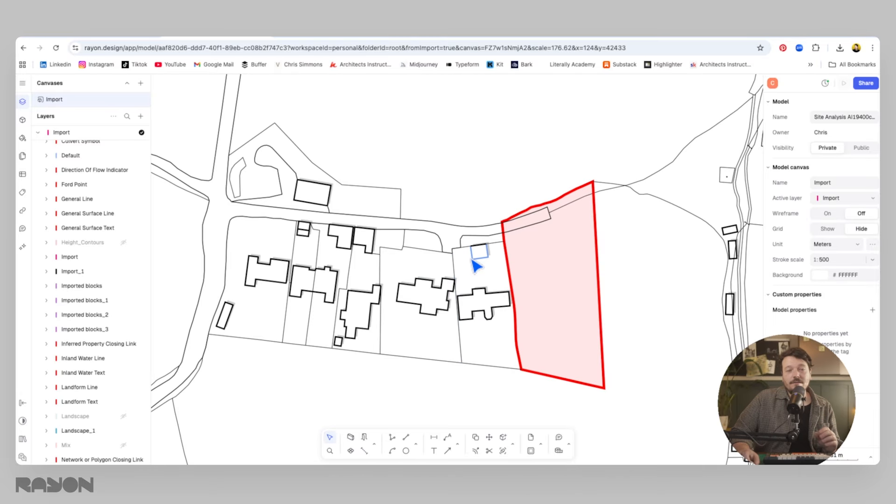
scroll(472, 263, "down", 4)
middle_click_drag(468, 286, 476, 178)
middle_click_drag(337, 284, 368, 267)
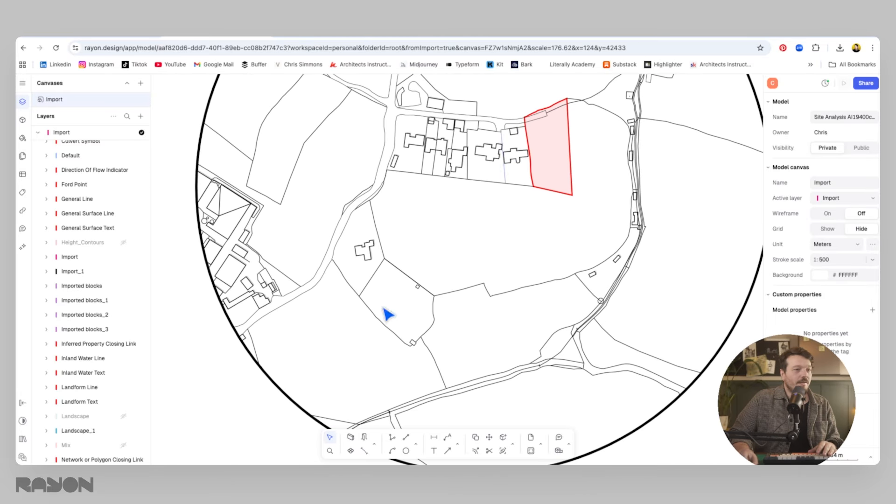
middle_click_drag(638, 187, 547, 293)
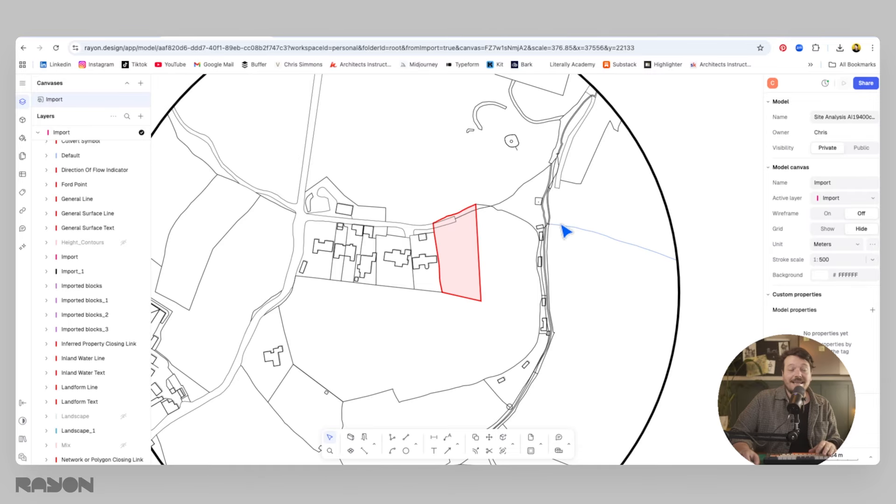
middle_click_drag(398, 259, 409, 245)
middle_click_drag(346, 272, 376, 240)
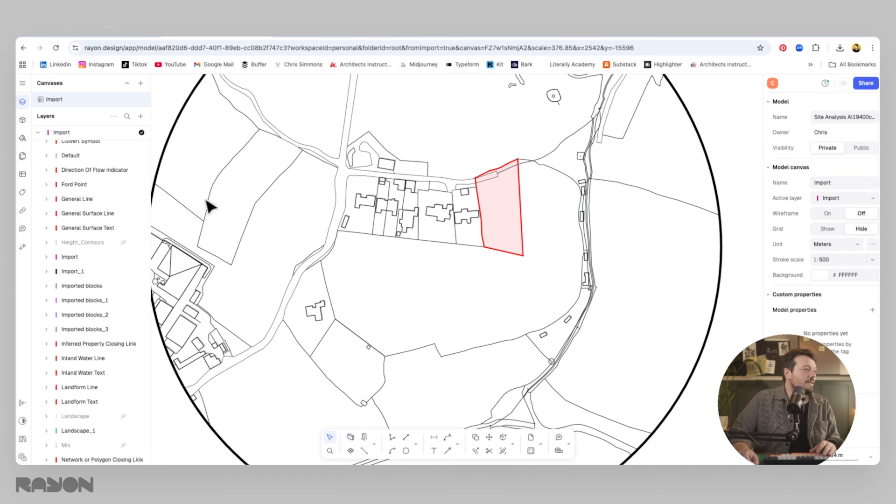
Collapse the Import layer's contents and select the Fill layer
scroll(87, 189, "up", 5)
left_click(38, 146)
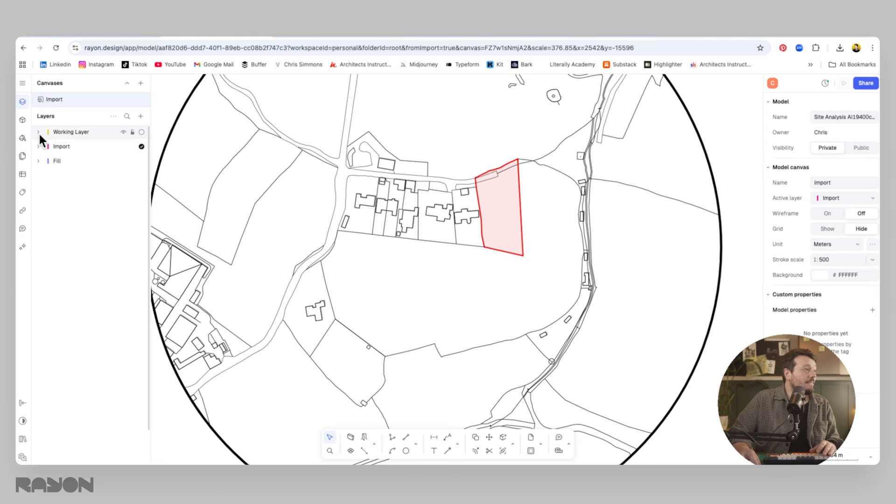
left_click(38, 133)
left_click(37, 133)
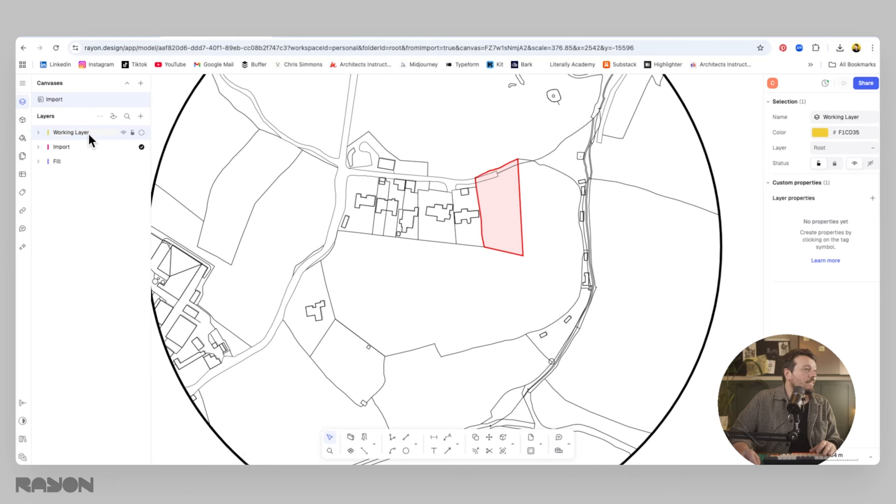
left_click(52, 163)
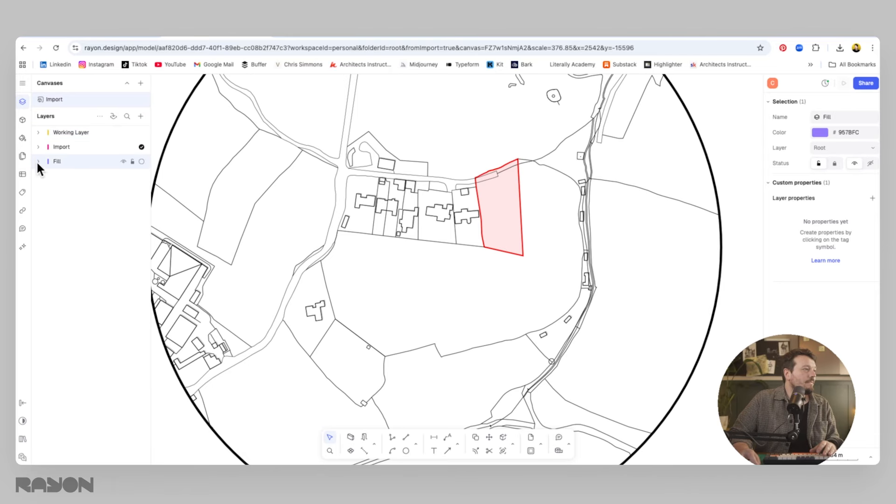
Fill the westernmost house plot beside the road junction with the Fill tool, leaving the buildings out
middle_click_drag(413, 252, 403, 269)
key("f")
scroll(362, 214, "up", 5)
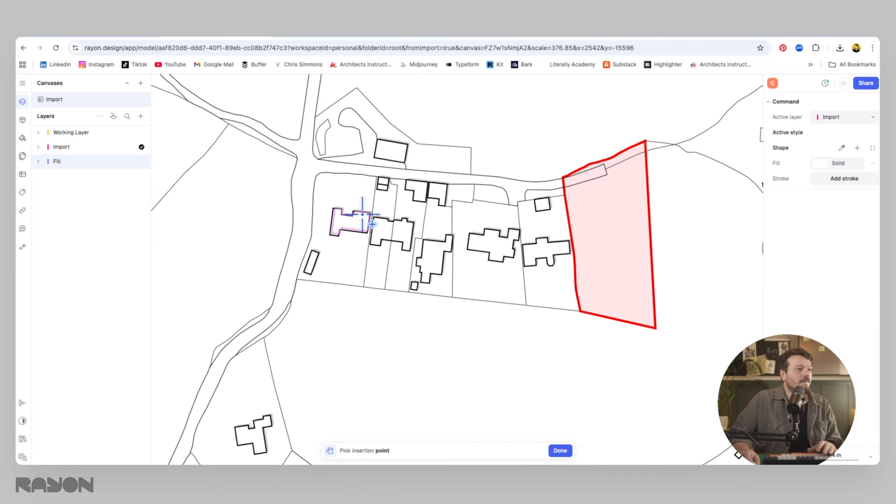
left_click(352, 200)
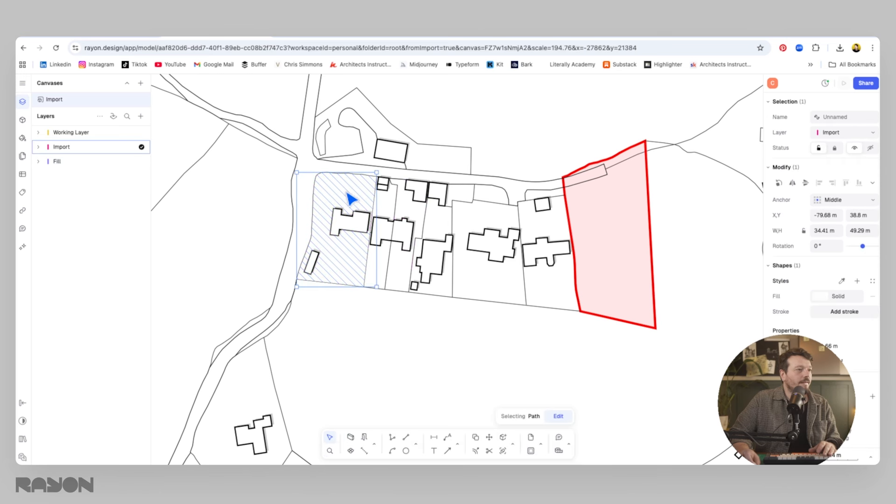
Set the plot's solid fill colour to bright yellow FFEF00
scroll(352, 199, "up", 1)
left_click(849, 297)
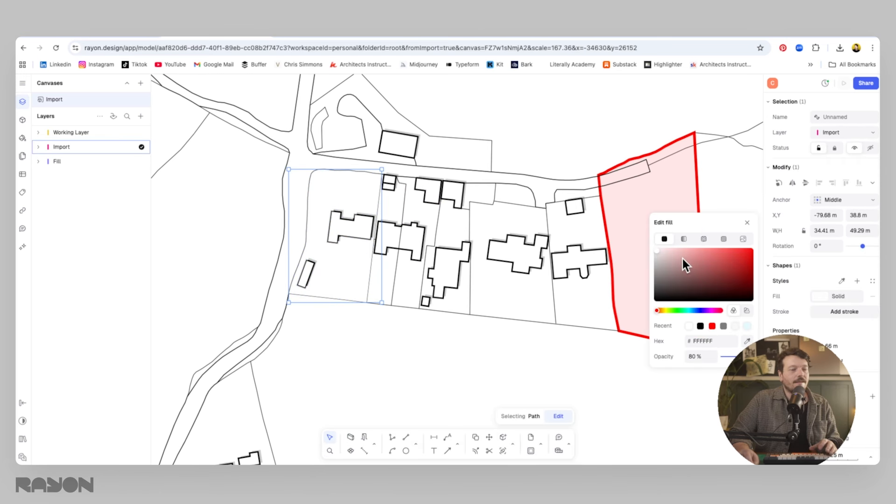
left_click(666, 310)
left_click_drag(668, 254, 750, 251)
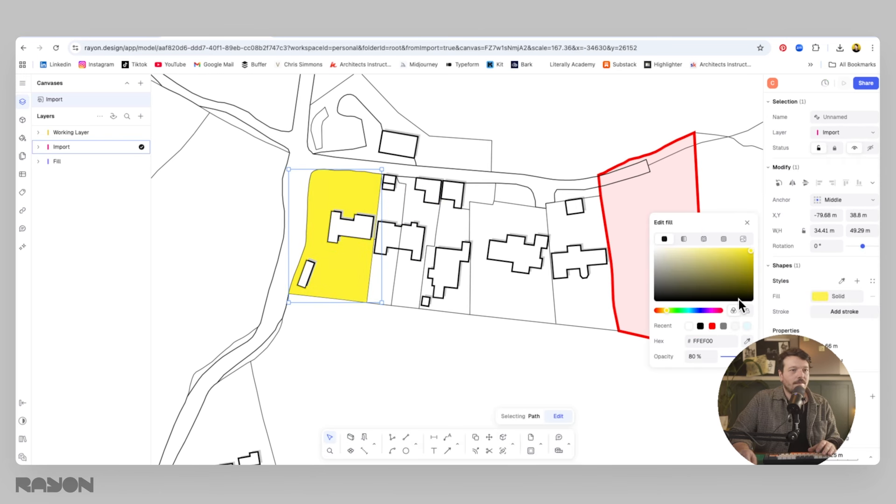
Mute the westernmost plot's solid fill to a khaki beige of about C8C272 at 12% opacity
left_click(725, 357)
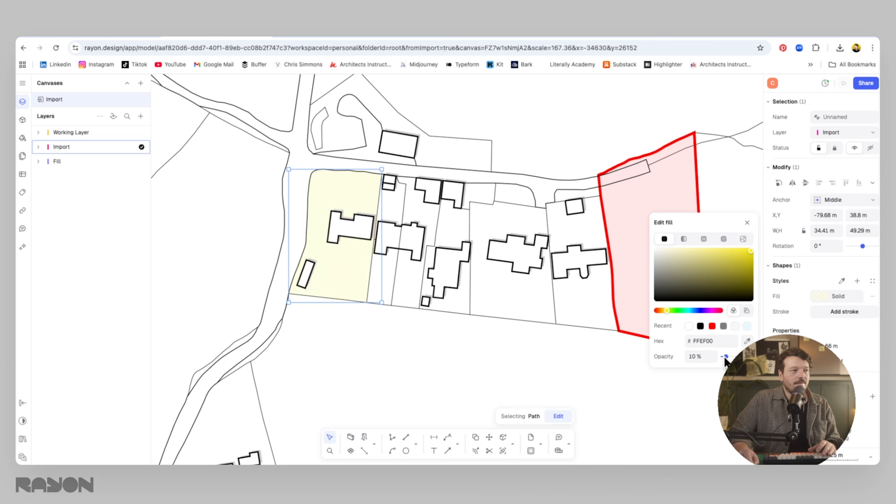
left_click_drag(719, 249, 698, 260)
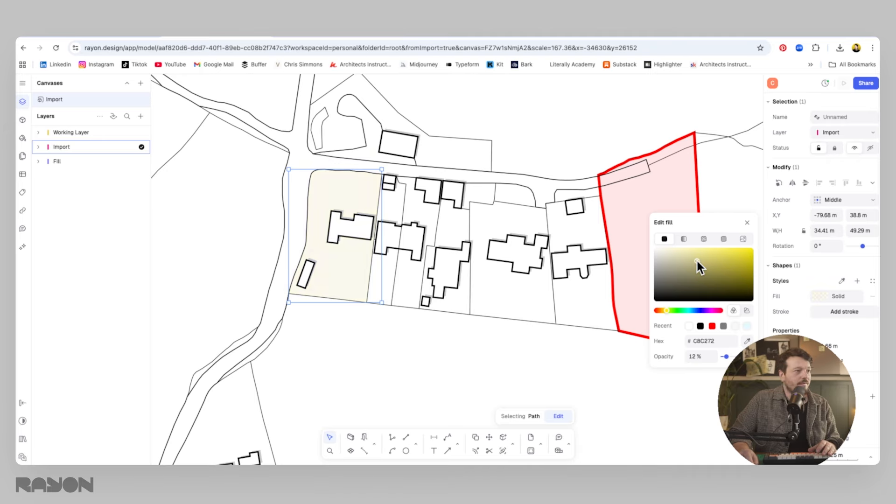
key("Escape")
key("Escape")
Save the westernmost plot's fill as a new style named Residential
left_click(349, 195)
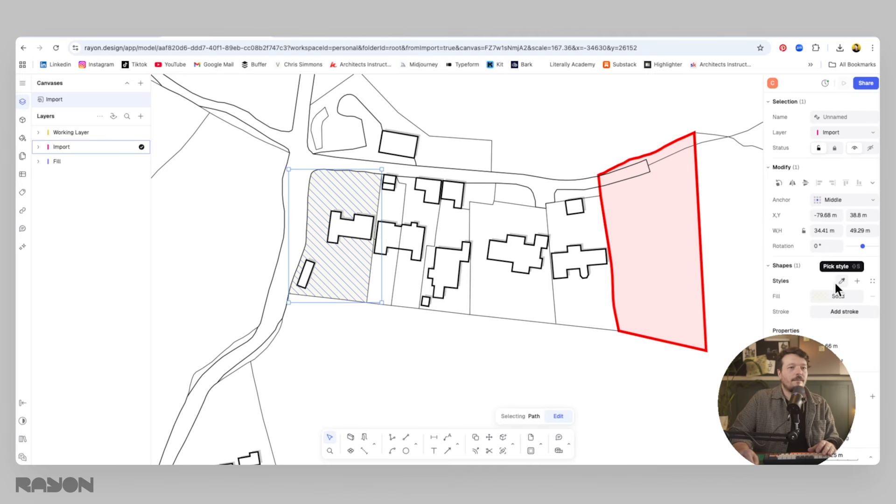
left_click(857, 281)
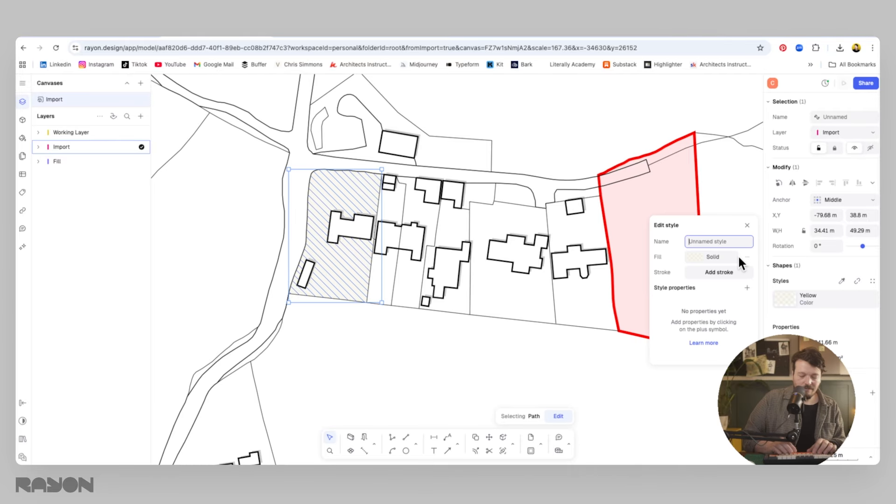
type("Residential")
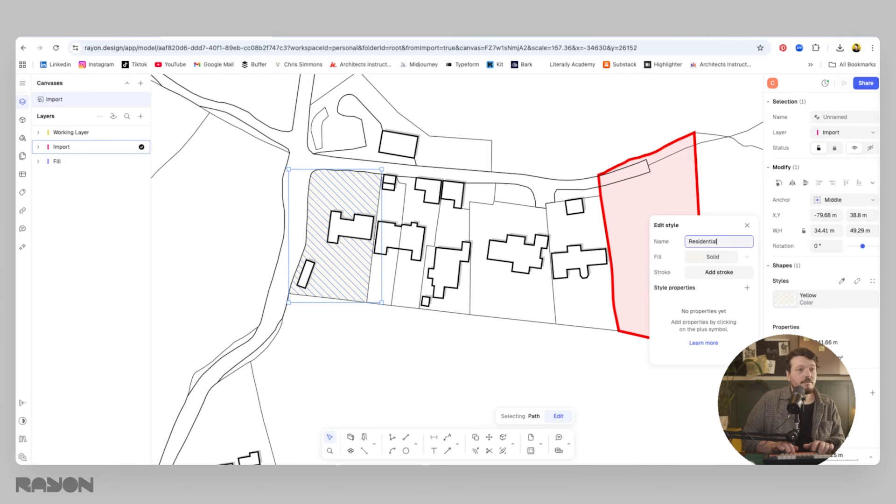
key("Return")
key("Escape")
scroll(352, 198, "up", 3)
middle_click_drag(352, 199, 378, 205)
key("f")
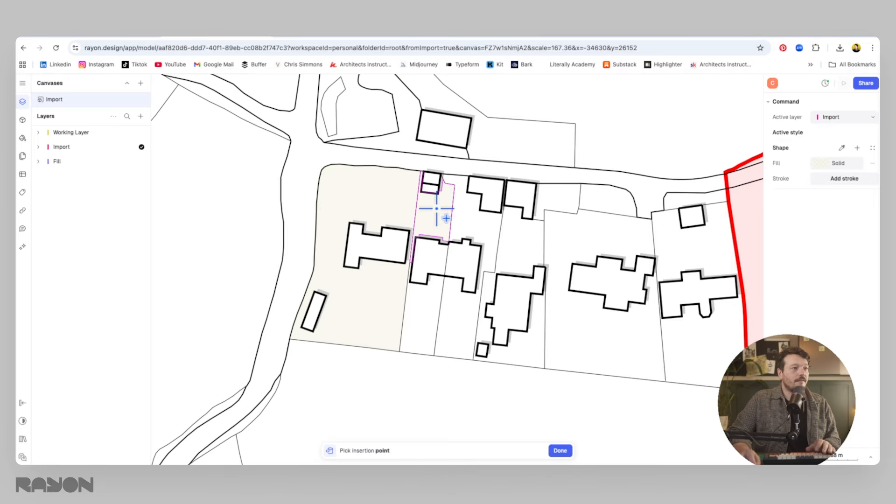
left_click(437, 208)
key("Escape")
Create a layer named Landscape Fill and move the westernmost plot's fill onto it
scroll(430, 230, "up", 3)
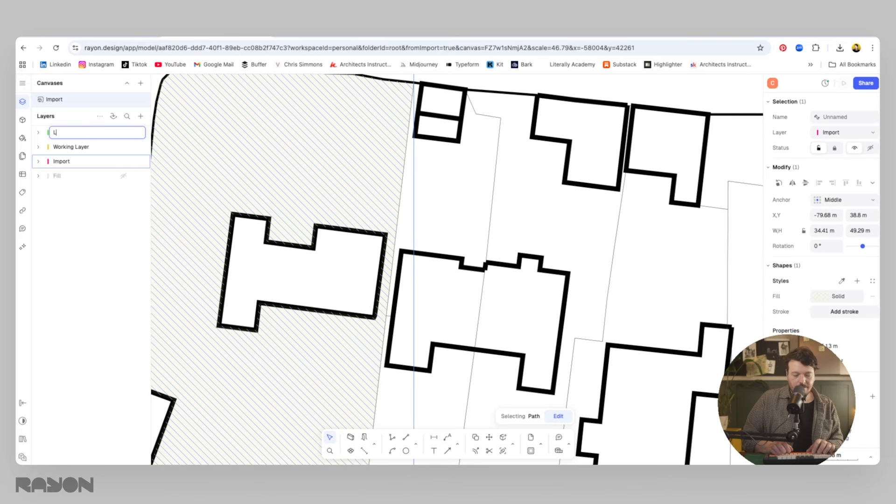
type("ll")
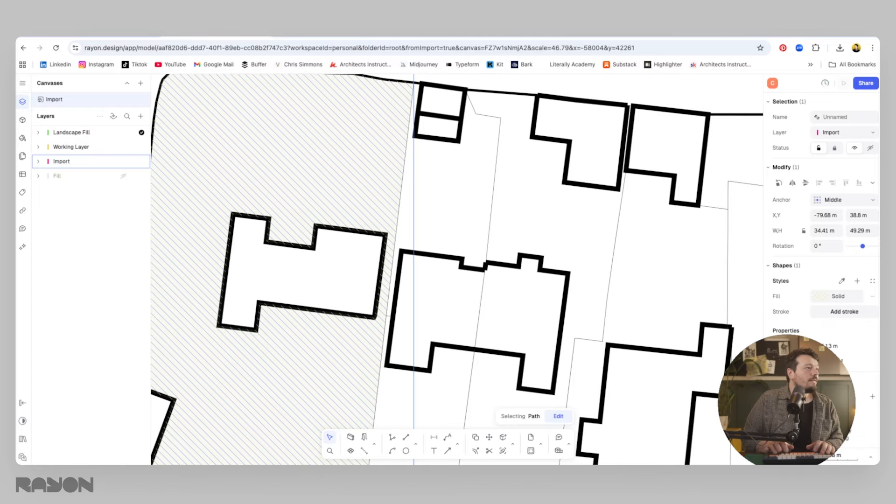
key("Return")
left_click(842, 133)
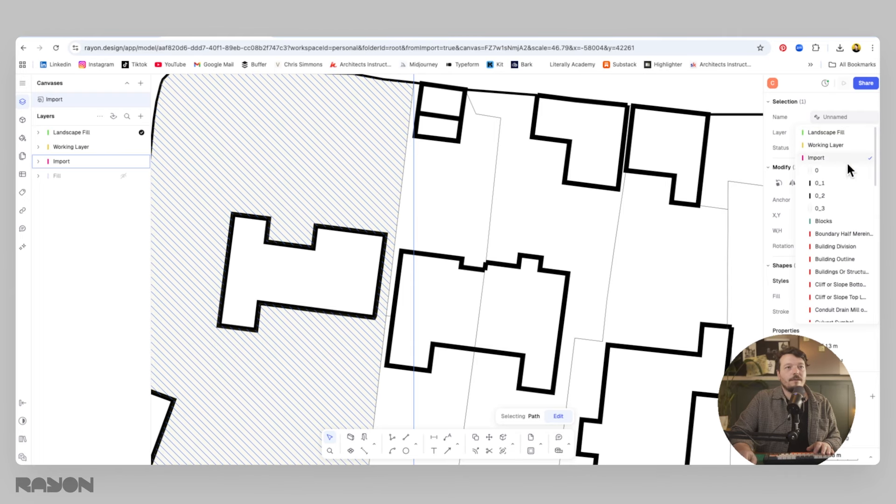
left_click(843, 132)
Move the Landscape Fill layer to the end of the layer order, below the Fill layer
left_click_drag(70, 132, 77, 187)
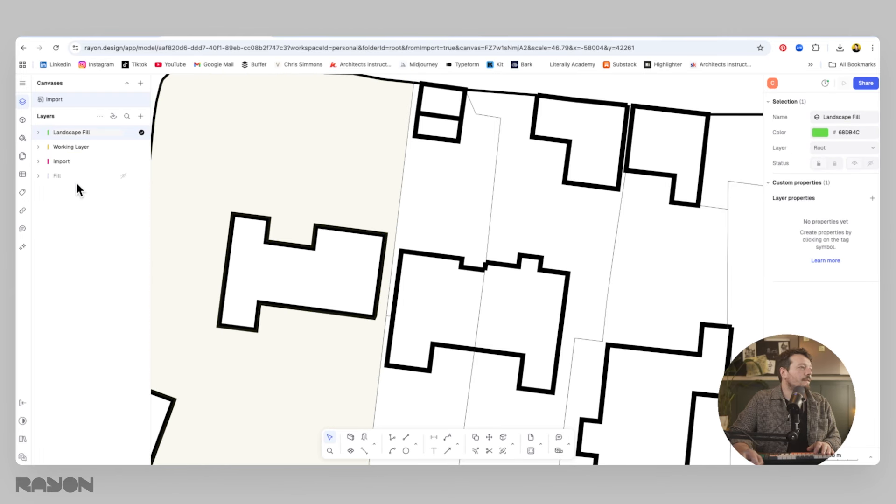
left_click_drag(112, 134, 121, 176)
left_click_drag(122, 175, 121, 183)
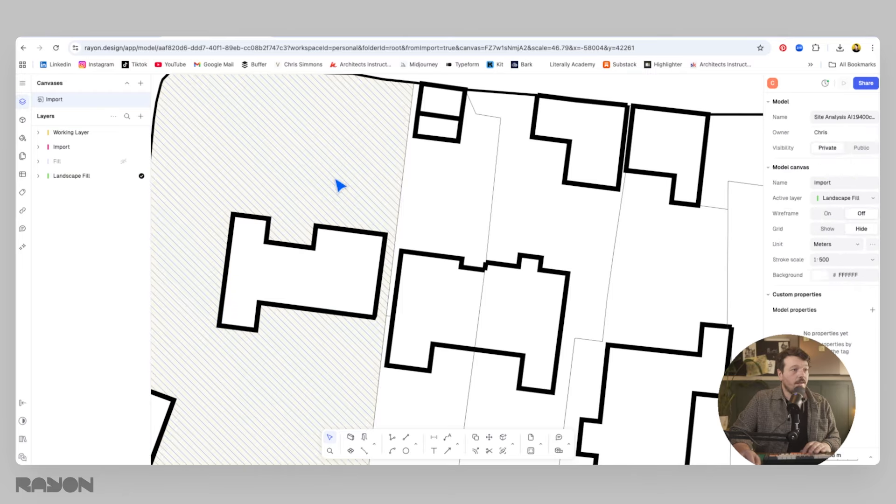
Fill the remaining house plots along the road and the detached house's plot to the southwest with the same beige, leaving the buildings out
key("h")
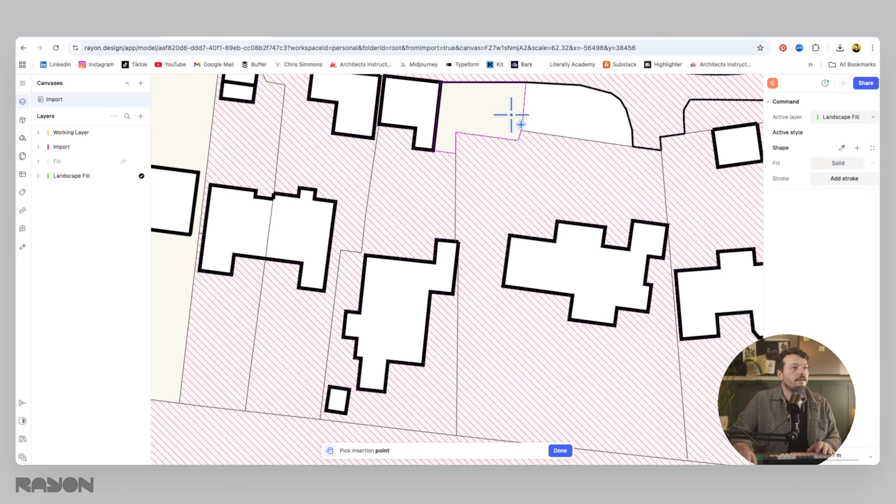
scroll(490, 194, "down", 5)
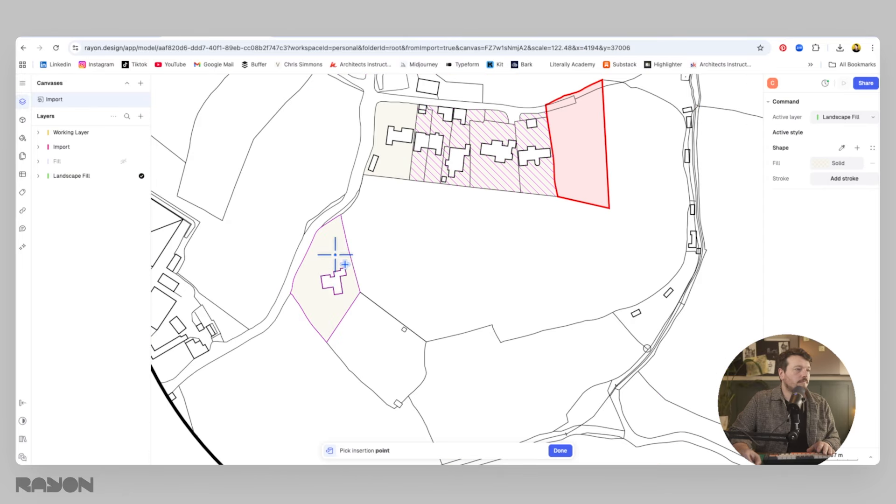
left_click(335, 249)
mouse_move(311, 273)
middle_mouse_down()
mouse_move(458, 204)
mouse_move(436, 261)
middle_mouse_up()
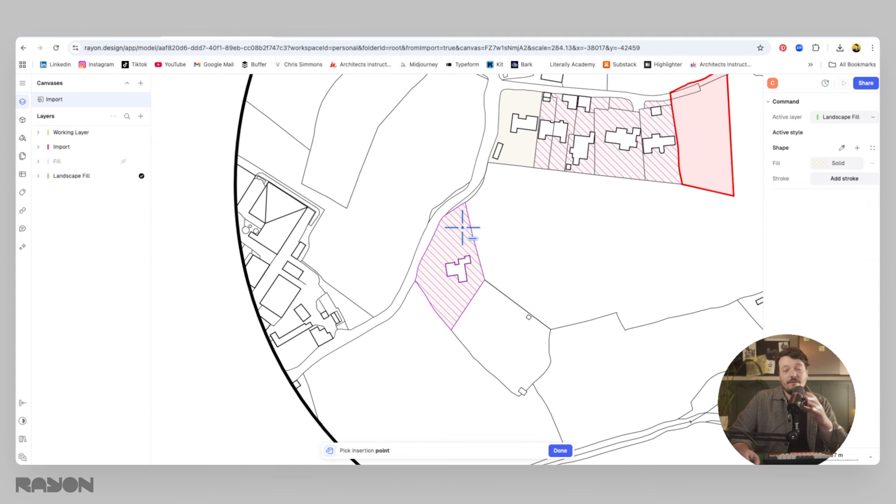
Fill the farmyard areas at the circle's western edge and the building plots north of the road with the same beige
scroll(308, 260, "left", 2)
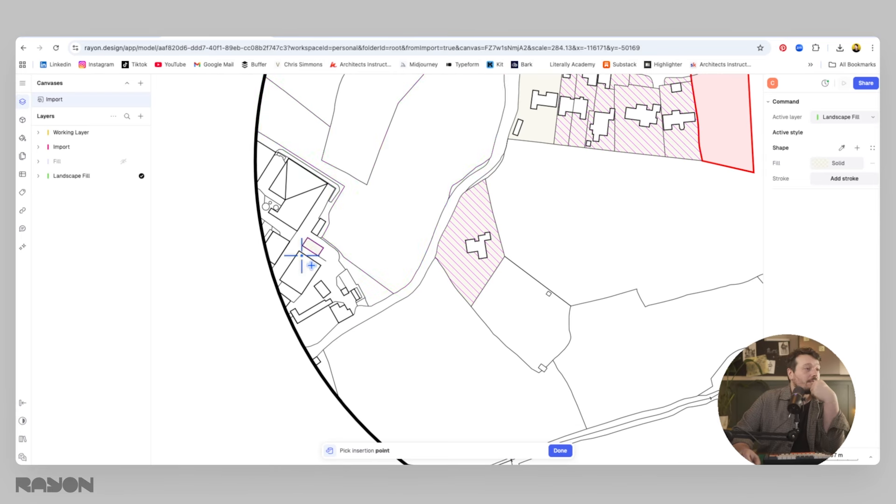
scroll(295, 262, "up", 2)
scroll(379, 184, "down", 1)
scroll(280, 172, "left", 6)
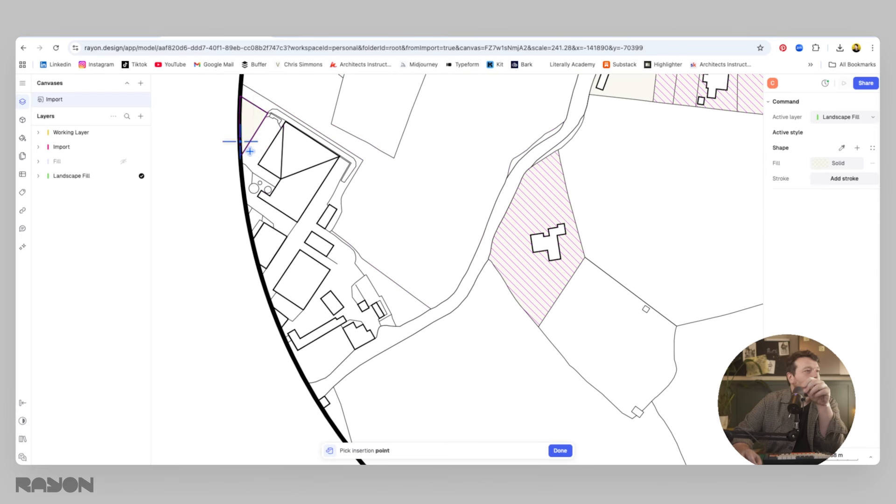
scroll(260, 140, "up", 3)
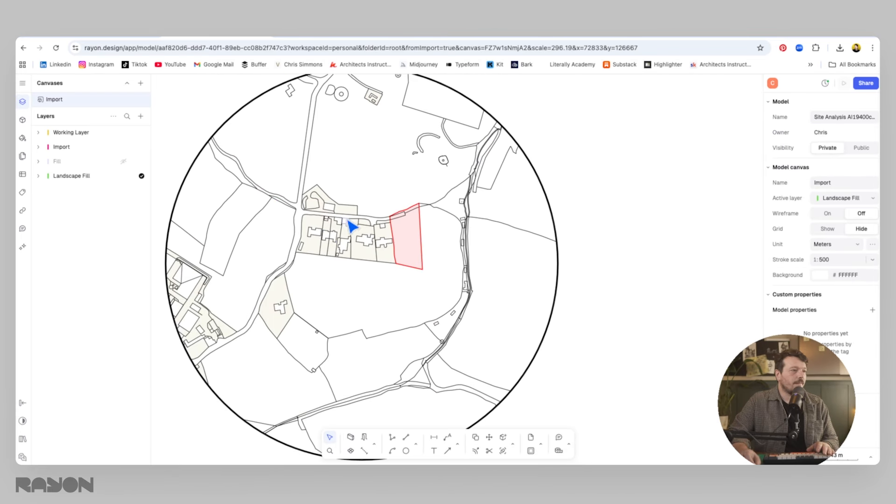
Fill the long narrow field west of the road junction and set its solid fill colour to light green A2E58C
scroll(359, 232, "left", 3)
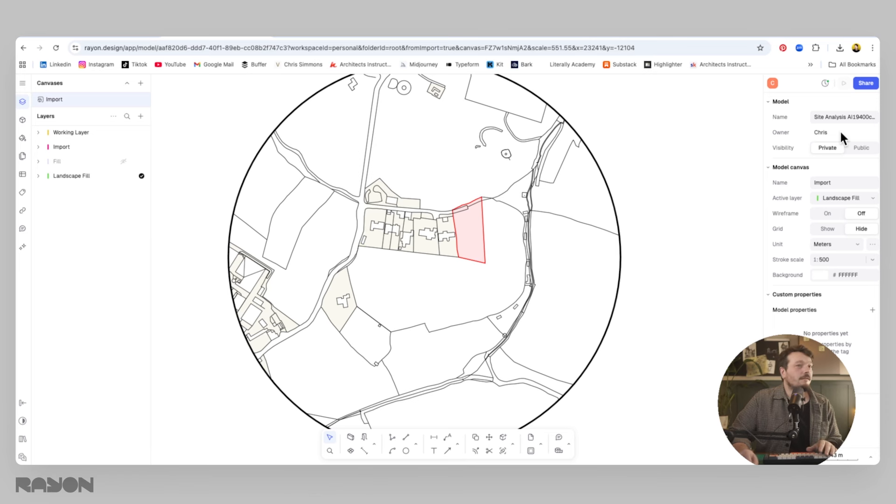
key("f")
scroll(282, 194, "up", 5)
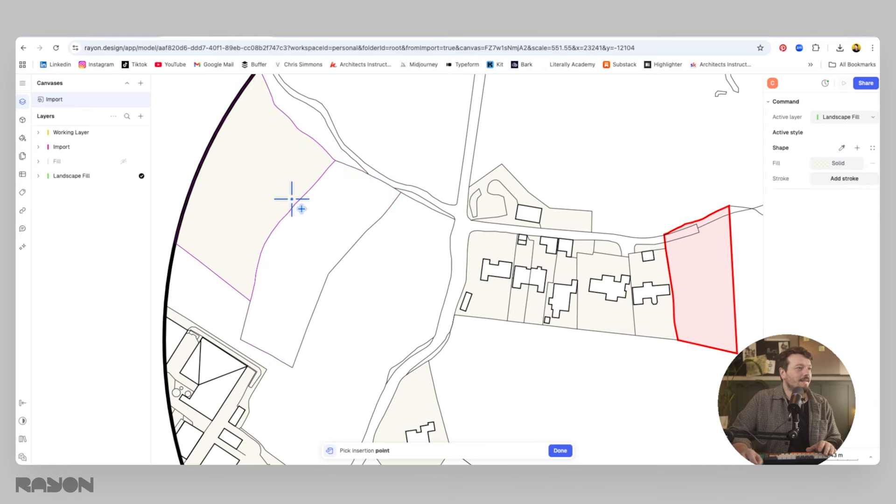
left_click(329, 213)
left_click(830, 297)
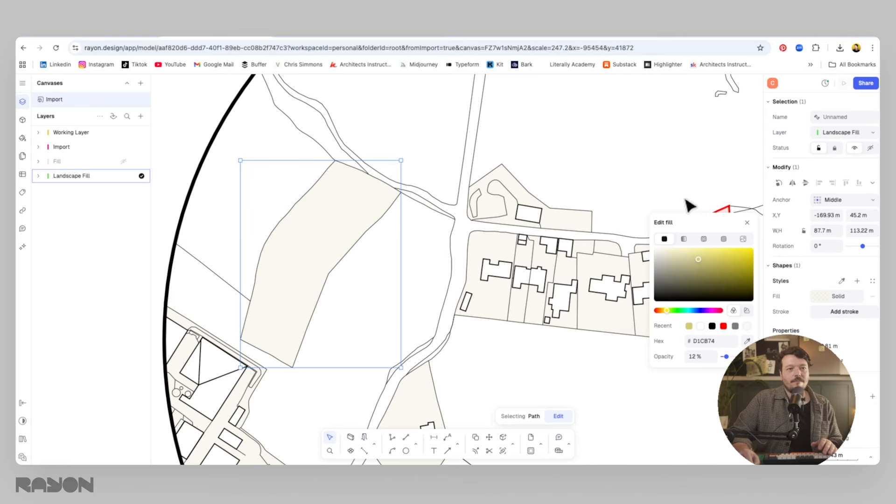
left_click_drag(692, 260, 694, 255)
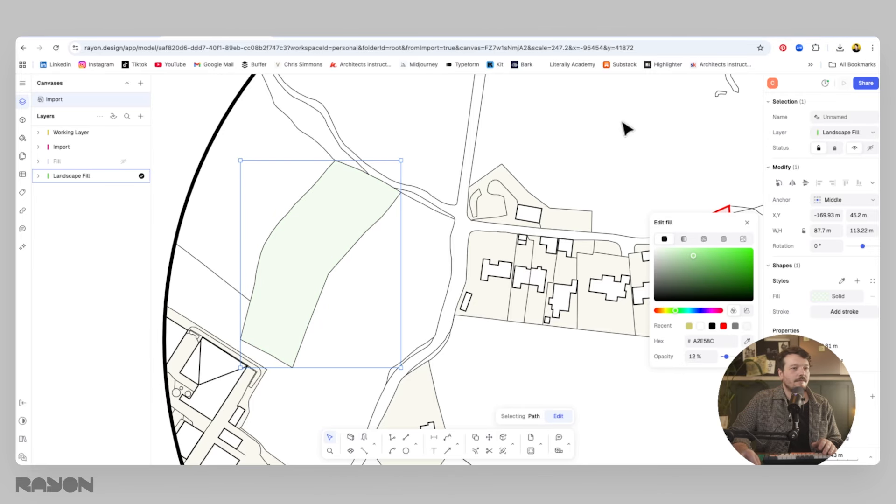
left_click(656, 146)
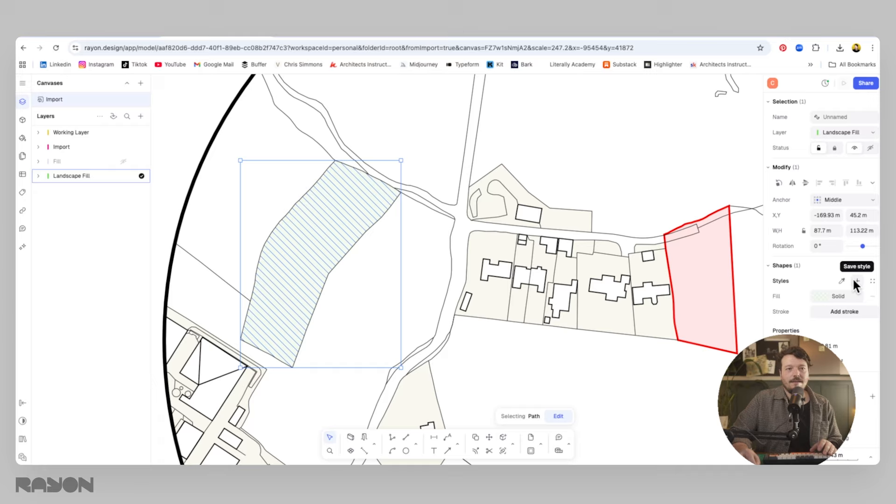
Save the green field's fill as a new style named Landscape
left_click(856, 281)
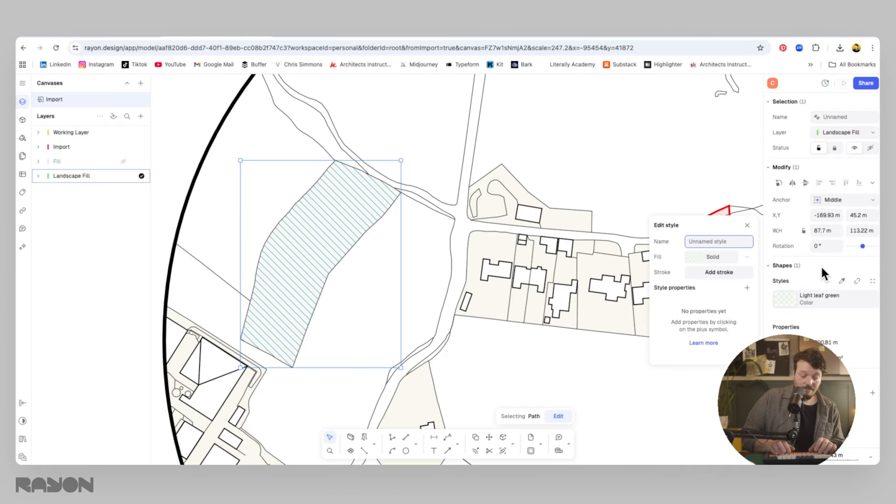
type("Landscape")
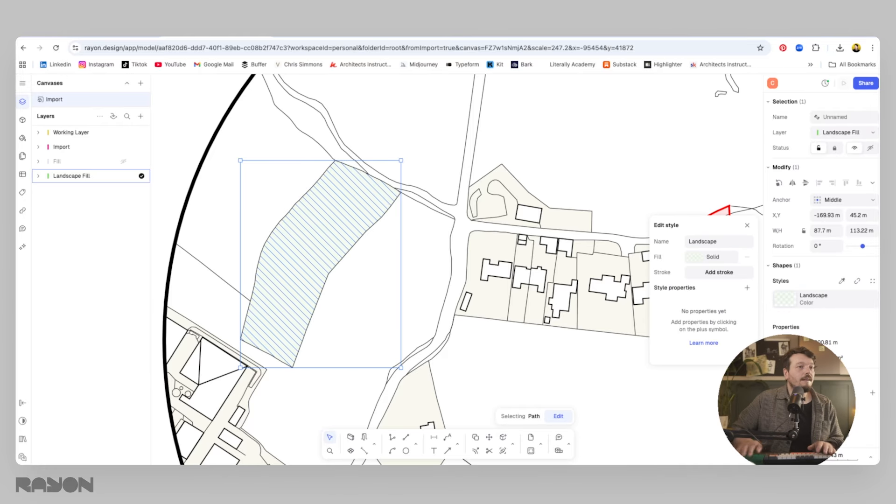
left_click(862, 298)
key("Escape")
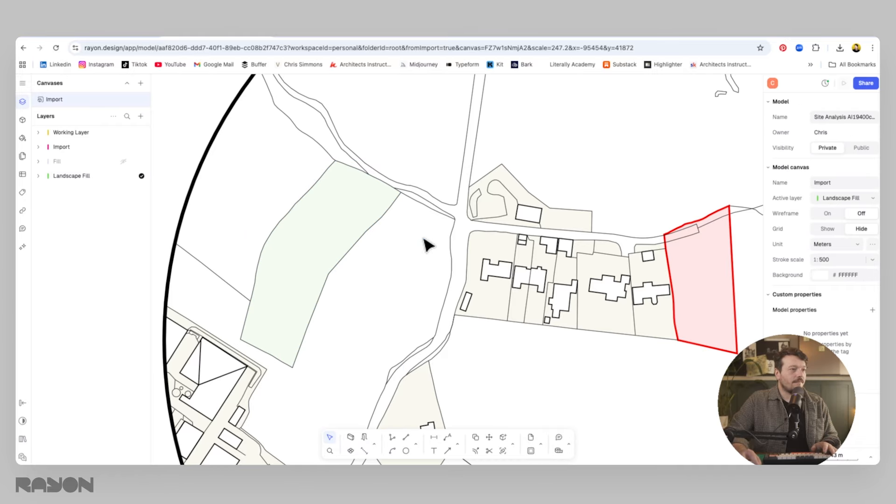
Fill the adjoining field up to the road and give it the Landscape style picked from the green field
left_click(424, 240)
left_click(842, 281)
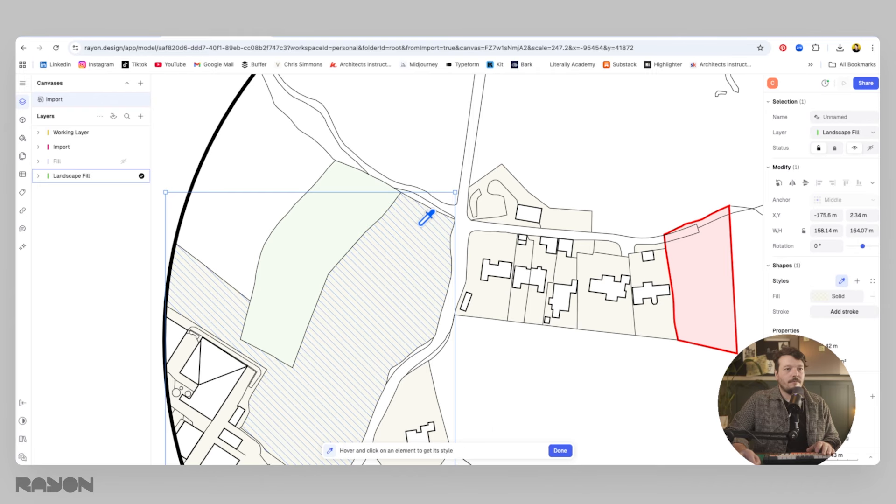
left_click(361, 200)
left_click(441, 134)
Fill the other fields inside the circle with the Landscape style, including the strip beside the eastern road and the large northern field
key("b")
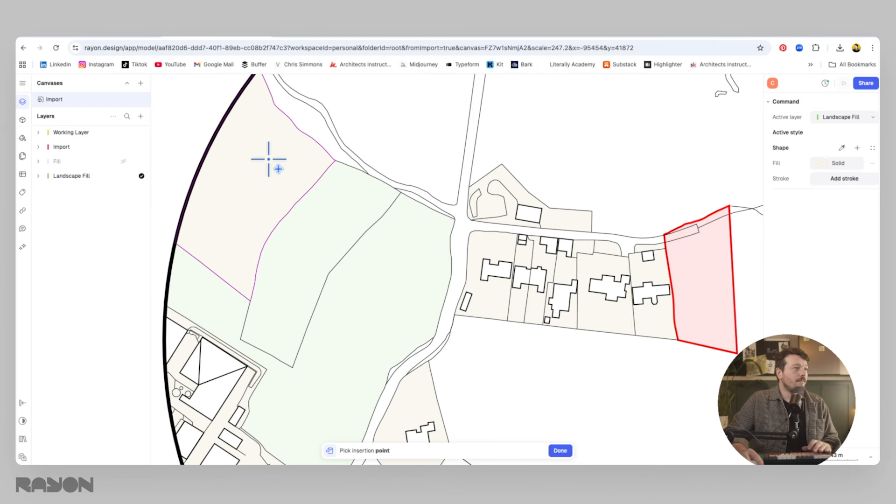
left_click(269, 158)
left_click(301, 118)
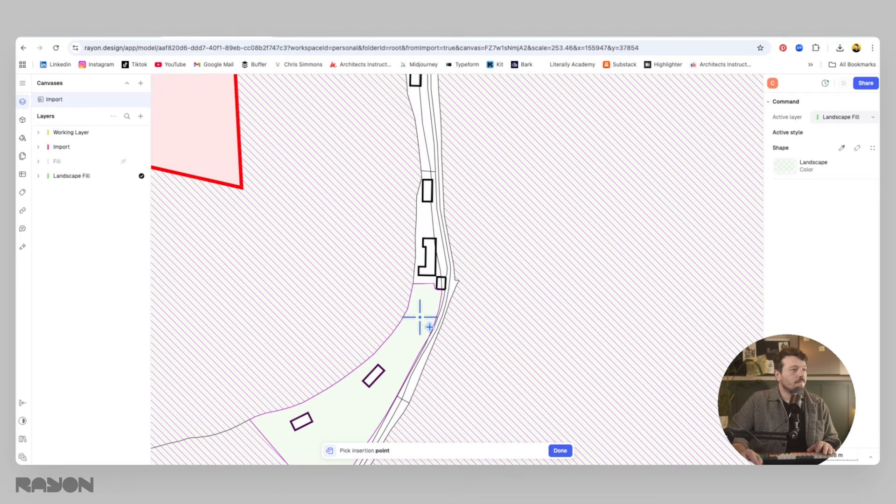
left_click(420, 318)
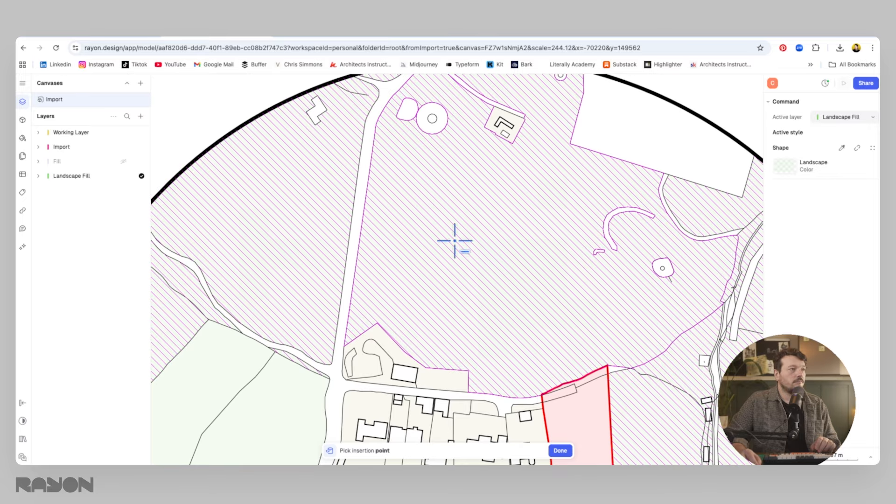
scroll(486, 263, "down", 3)
key("Return")
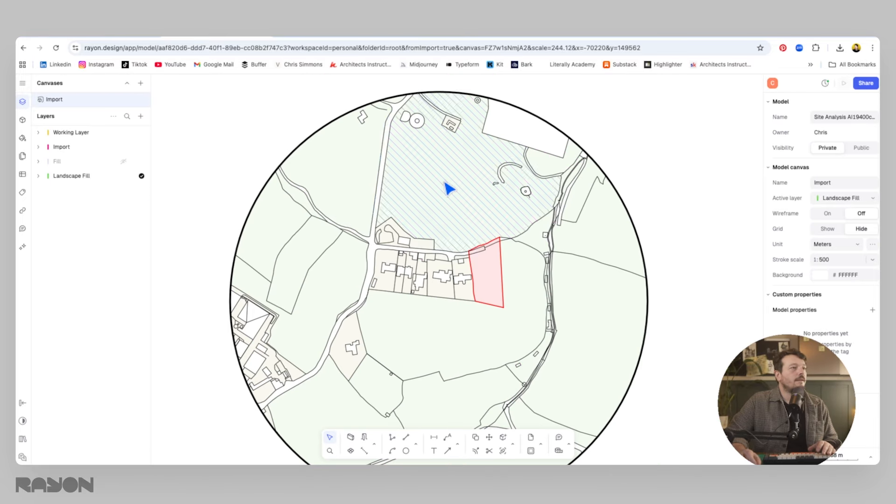
Show the hidden Fill layer again and check the building fills and shadows against the coloured plots
scroll(383, 106, "up", 2)
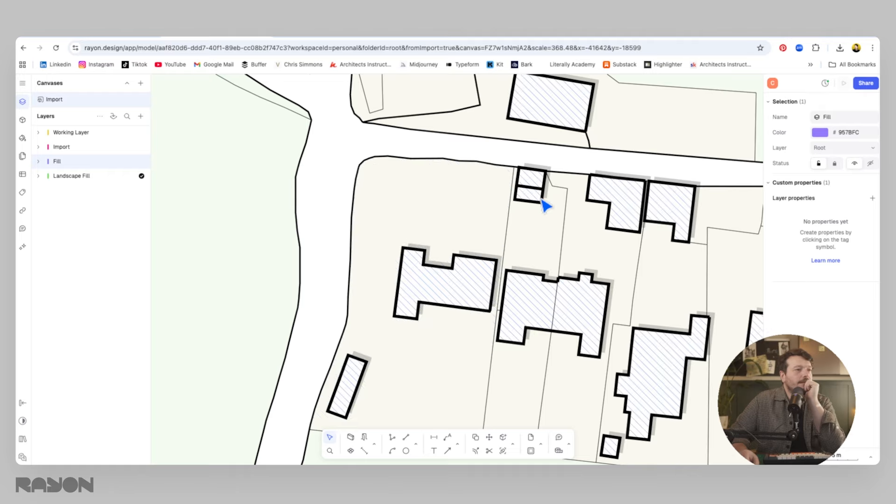
scroll(391, 186, "down", 5)
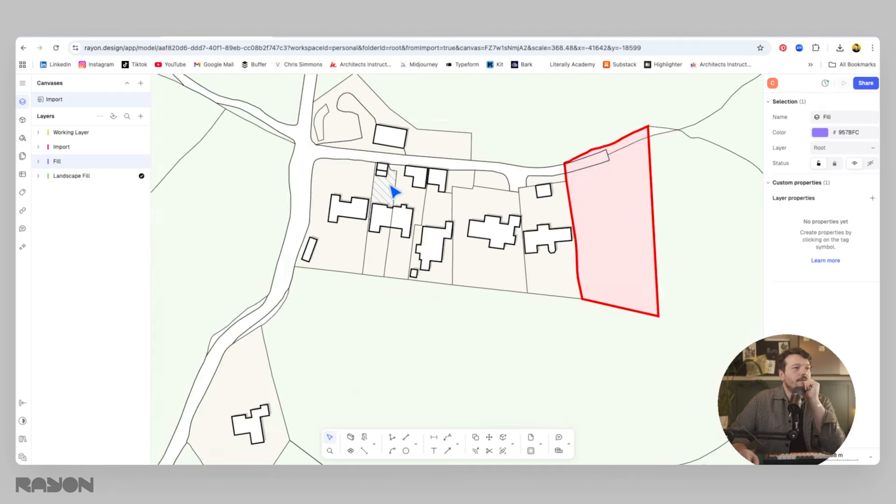
scroll(395, 192, "down", 3)
scroll(384, 192, "up", 4)
left_click(486, 178)
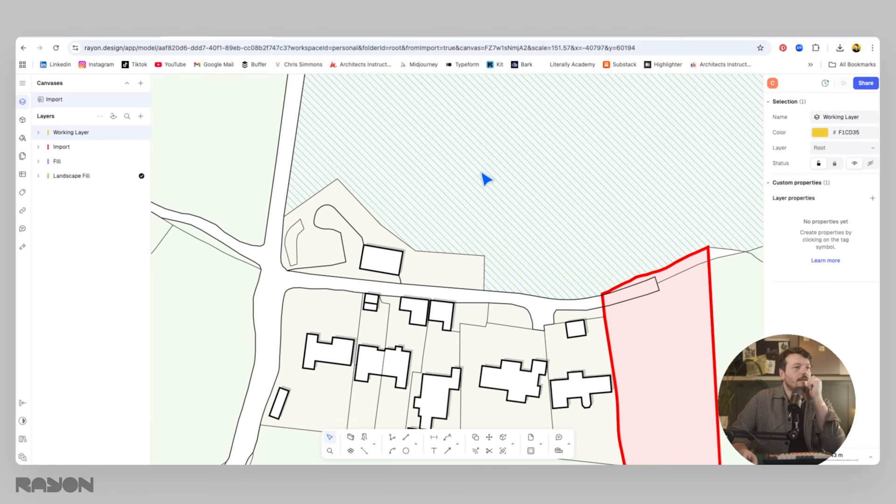
key("f")
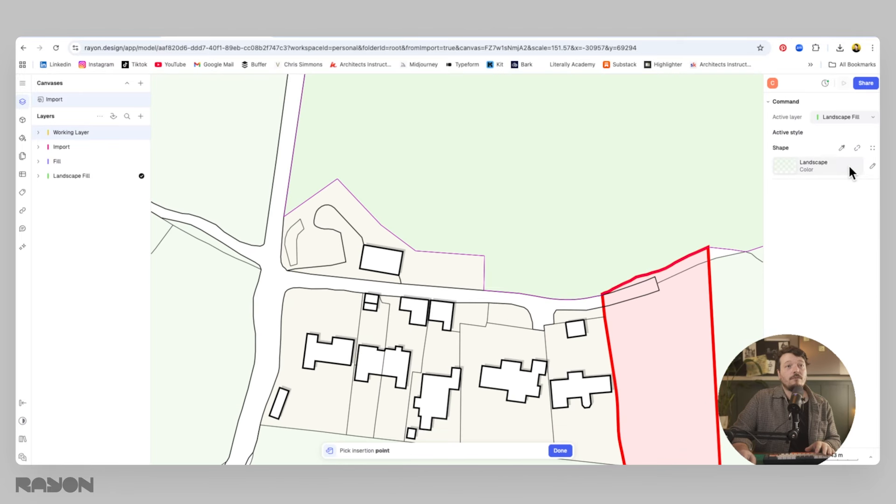
left_click(449, 199)
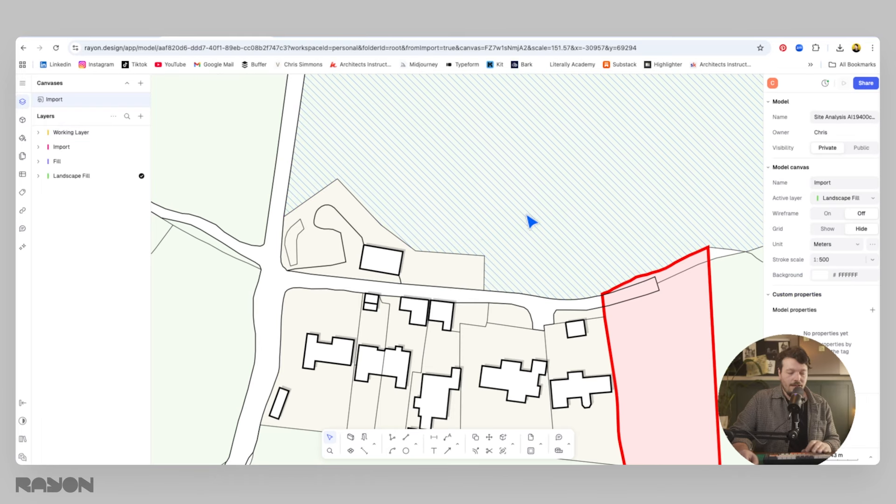
Fill the connected roads around the central junction and select the new road fill
scroll(373, 236, "down", 5)
key("f")
left_click(363, 251)
key("Escape")
left_click(372, 255)
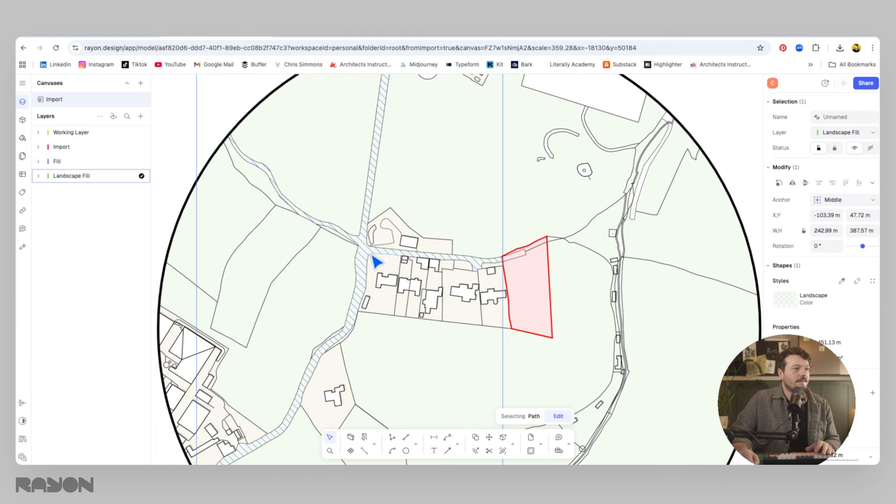
Detach the road fill from the Landscape style, recolour it light purple and save it as a new style named Roads
left_click(830, 295)
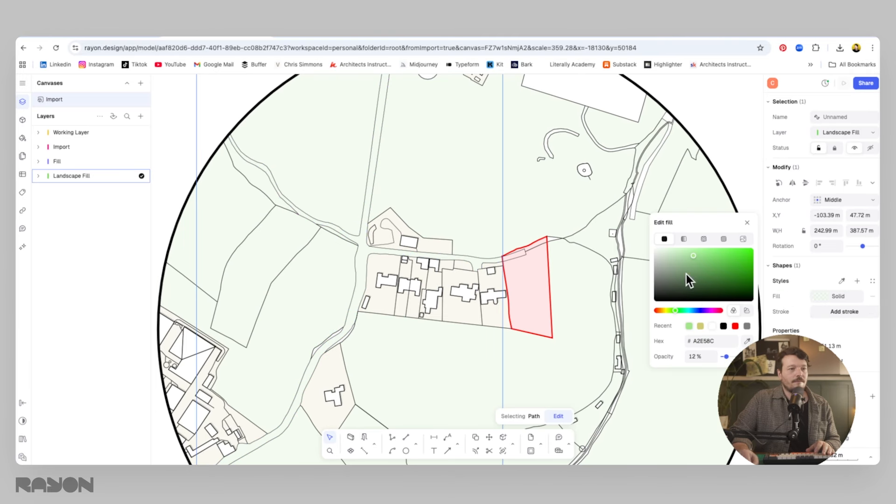
left_click(681, 310)
left_click_drag(682, 310, 707, 310)
left_click(871, 298)
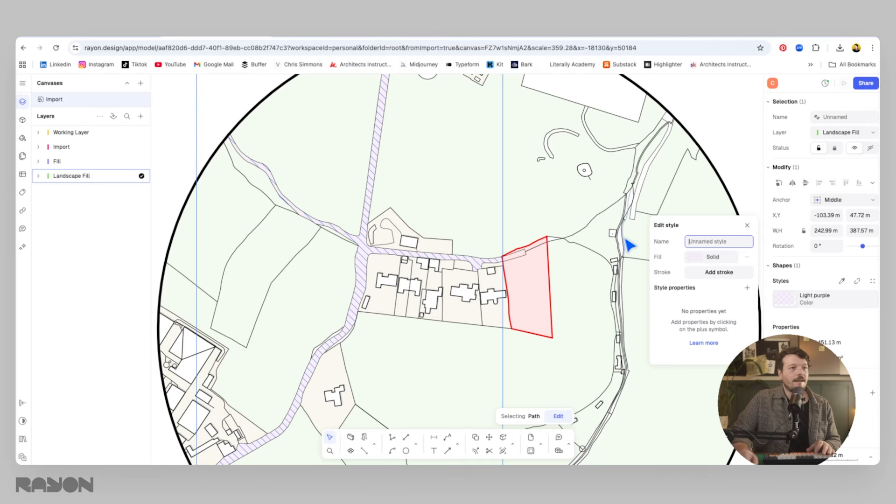
key("r")
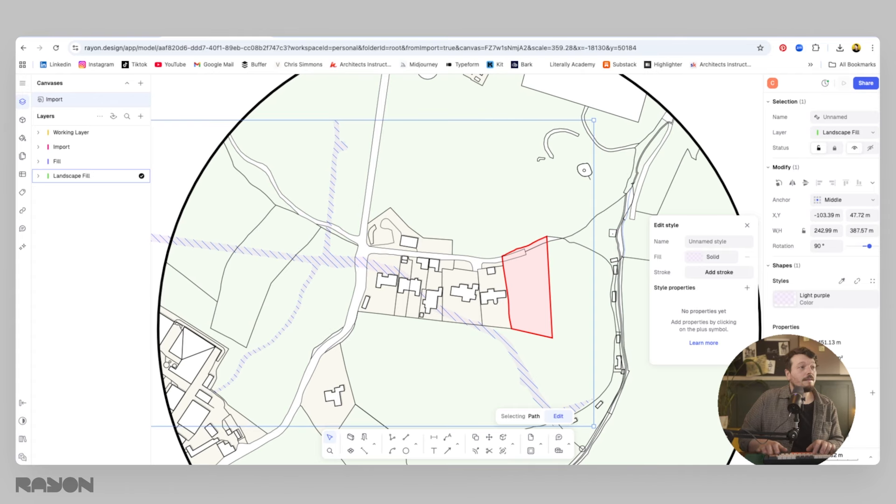
key("ctrl+z")
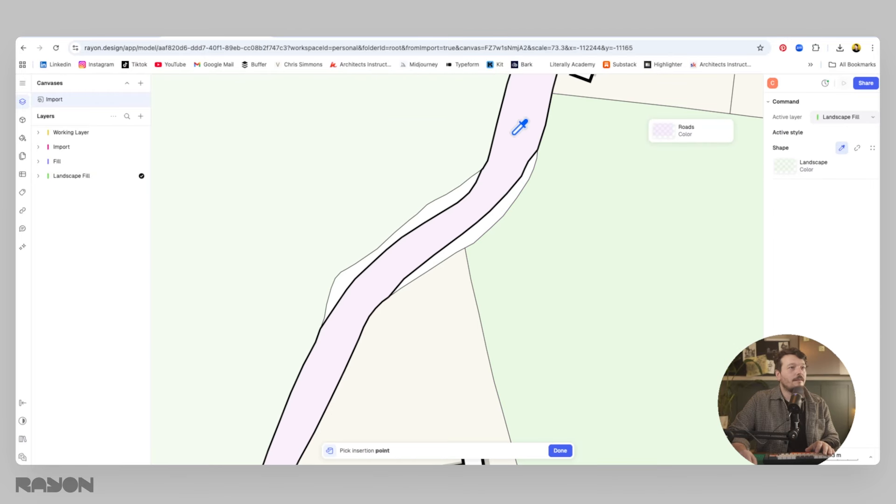
Pick the Roads style from the purple road and fill the remaining road areas inside the circle with it
left_click(519, 126)
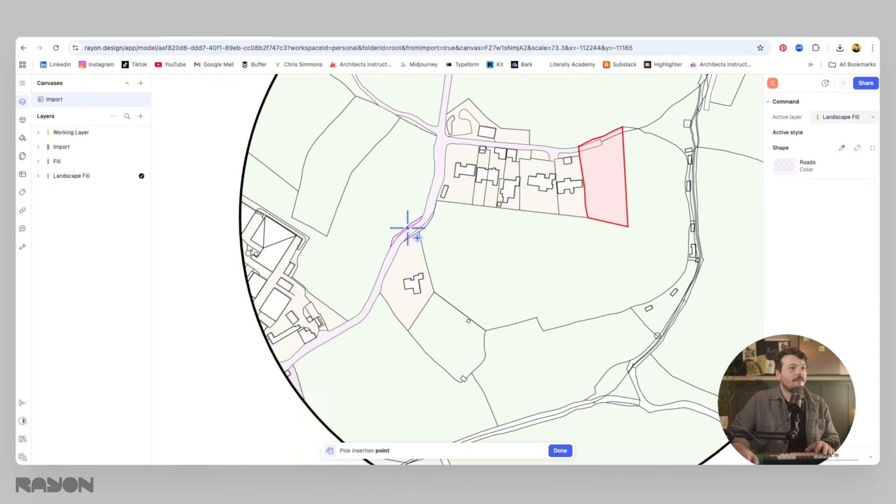
middle_click_drag(537, 172, 428, 174)
middle_click_drag(562, 343, 506, 251)
scroll(487, 287, "up", 5)
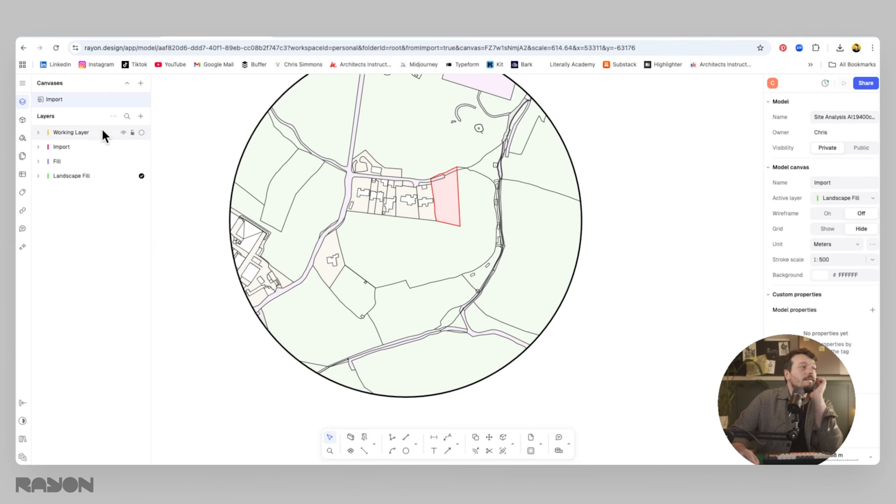
Move the Working Layer below Landscape Fill in the layer order and check the buildings and plots beside the site
left_click_drag(102, 131, 101, 187)
left_click(204, 313)
scroll(414, 217, "up", 8)
middle_click_drag(490, 188, 454, 221)
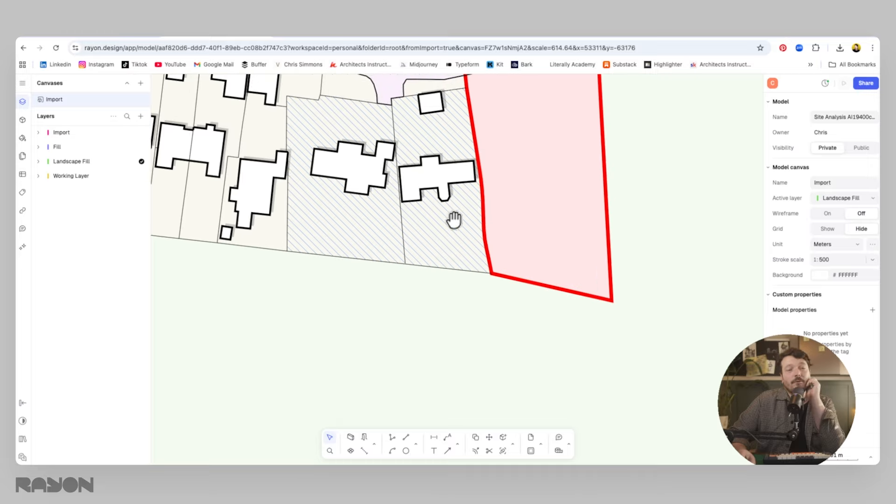
scroll(544, 199, "down", 5)
mouse_move(569, 170)
middle_mouse_down()
mouse_move(494, 195)
mouse_move(472, 182)
mouse_move(474, 199)
middle_mouse_up()
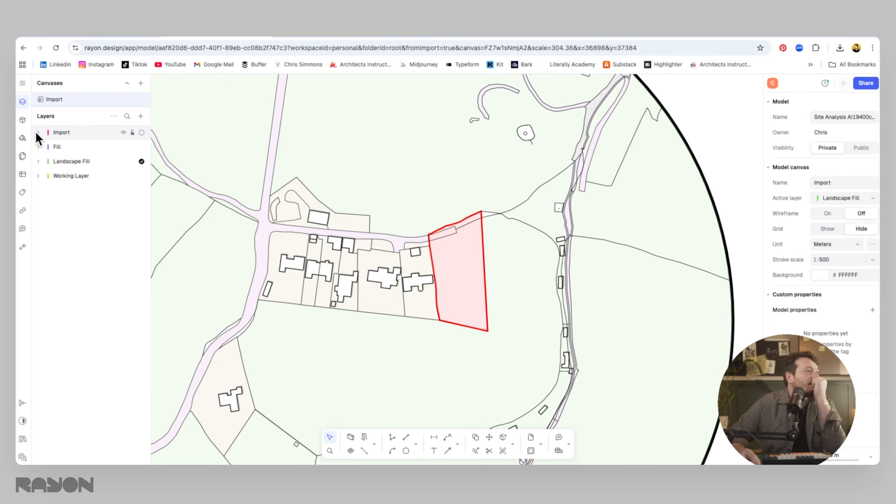
Show the hidden Height_Contours layer inside the Import layer across the whole site circle
left_click(37, 133)
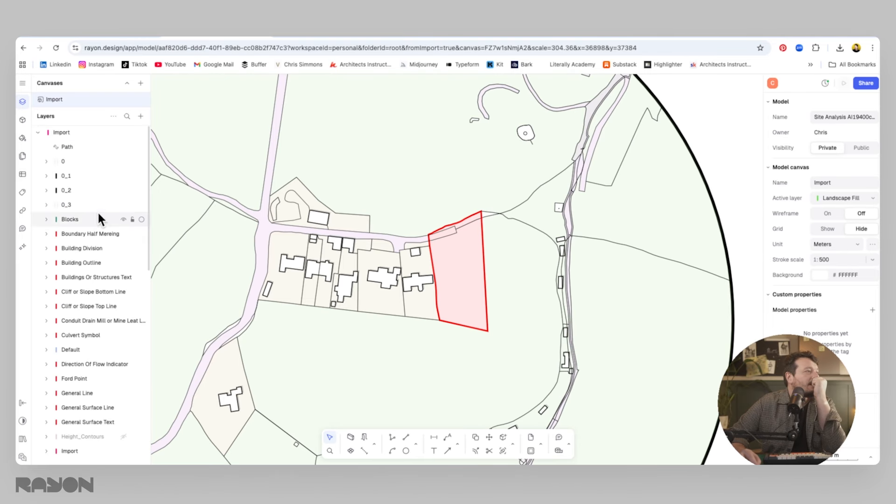
left_click(103, 435)
left_click(123, 437)
scroll(408, 237, "down", 5)
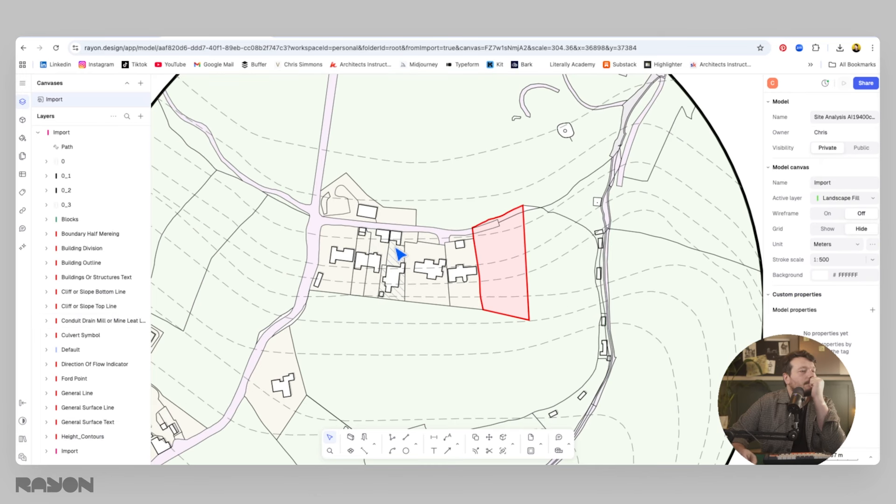
scroll(400, 254, "down", 5)
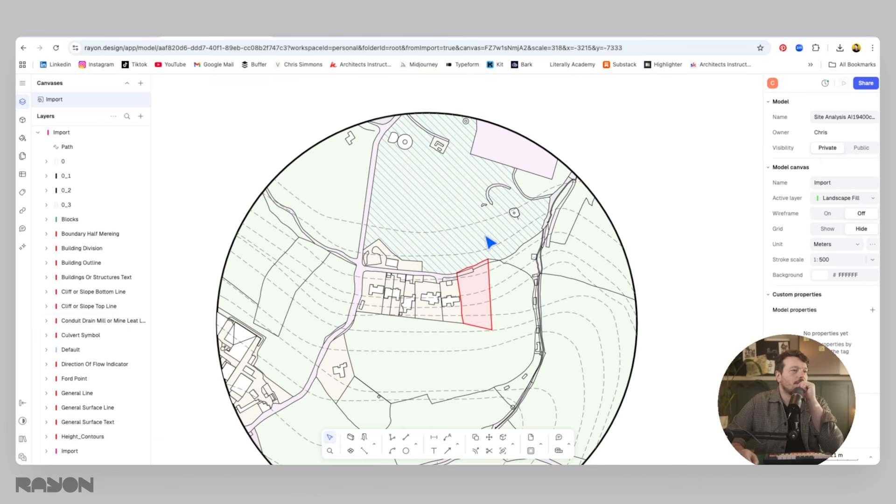
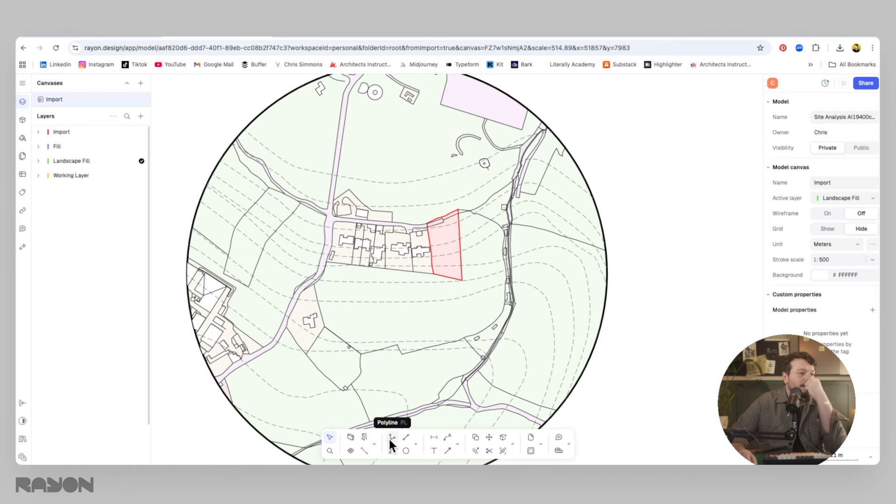
Start a Curve outside the circle's southwestern edge and bring it to where the main road enters the circle
left_click(418, 446)
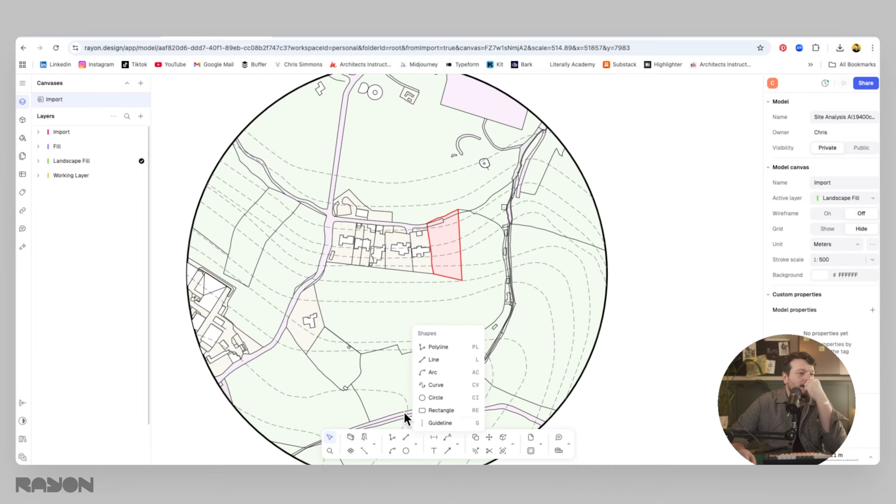
left_click(436, 385)
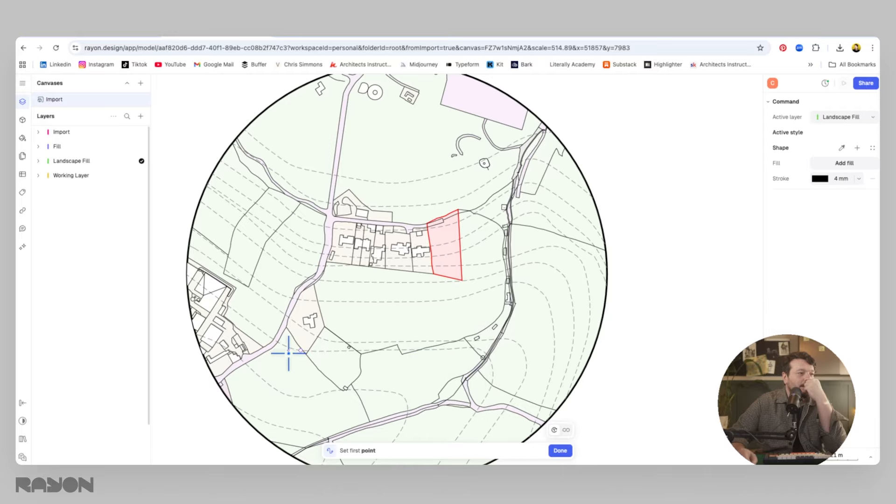
scroll(389, 198, "up", 2)
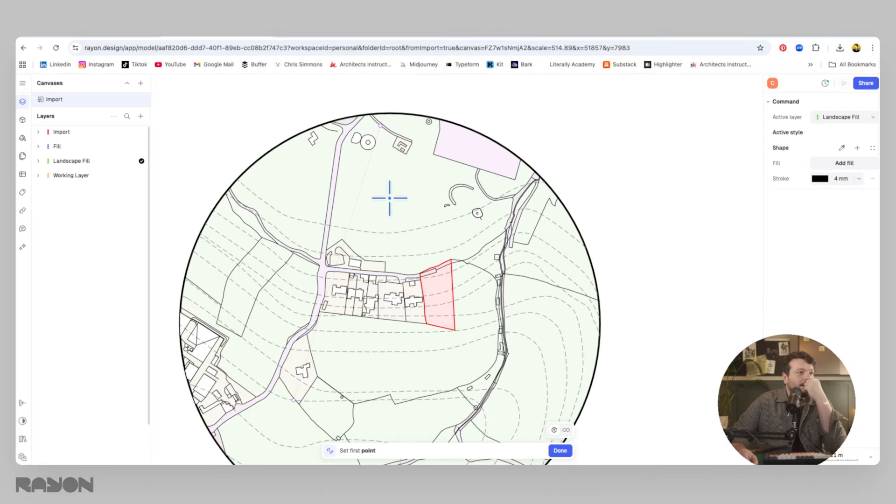
scroll(365, 300, "up", 3)
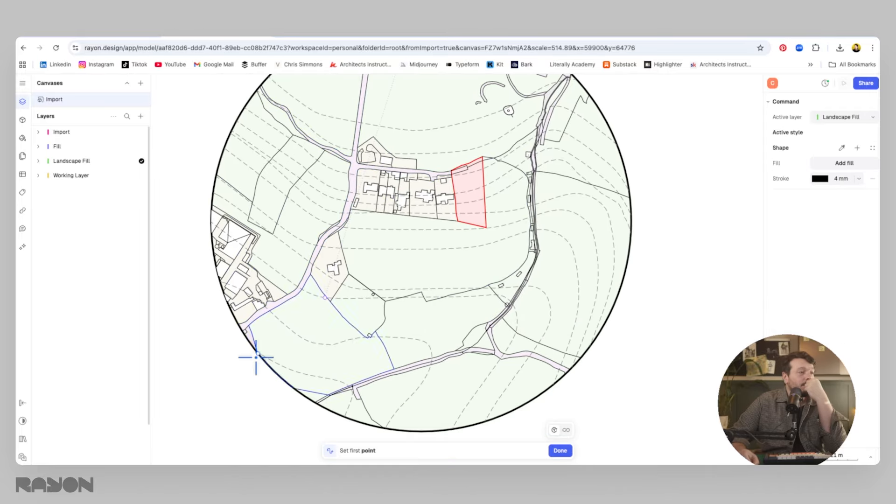
scroll(254, 356, "up", 3)
scroll(305, 275, "down", 2)
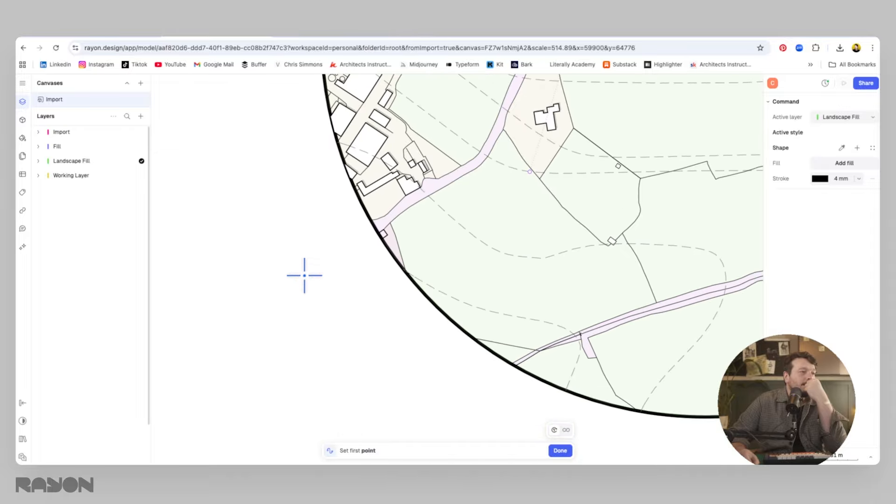
left_click(195, 329)
left_click(260, 283)
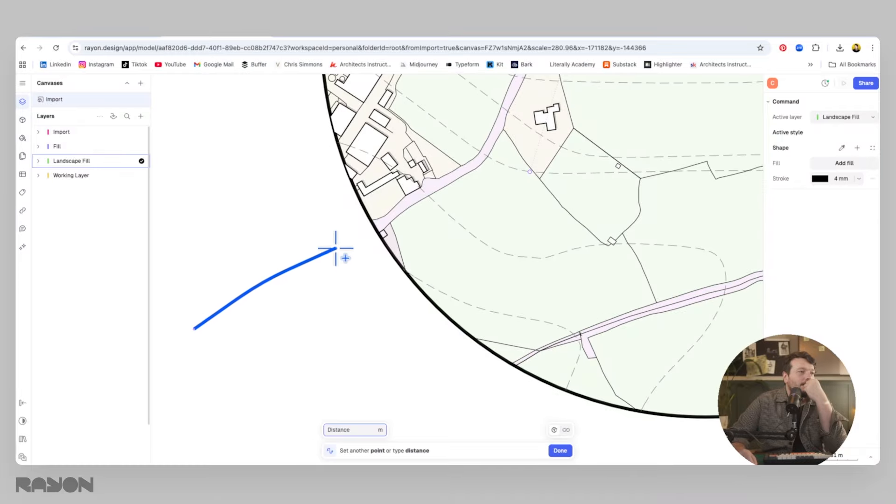
left_click(376, 228)
Continue the curve along the middle of the main road, past the southwestern buildings and around the bend towards the houses
scroll(430, 184, "up", 5)
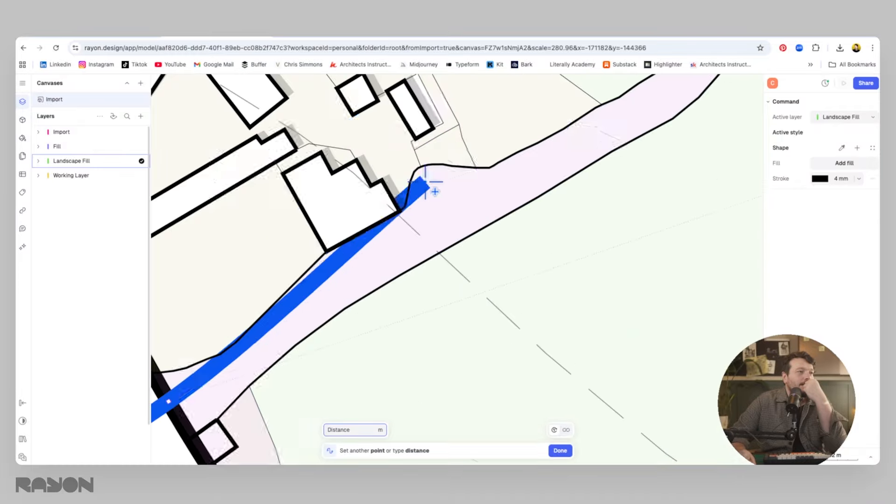
left_click(238, 367)
left_click(383, 254)
left_click(520, 182)
middle_click_drag(616, 128, 458, 241)
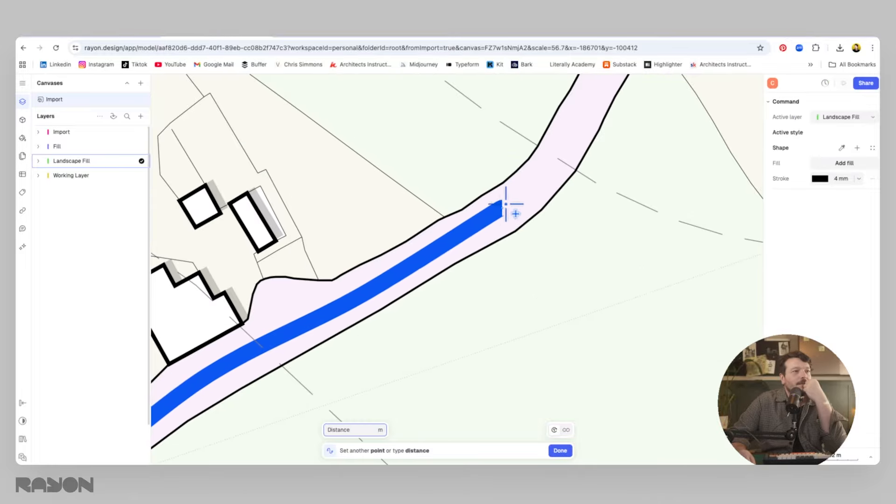
middle_click_drag(590, 124, 400, 274)
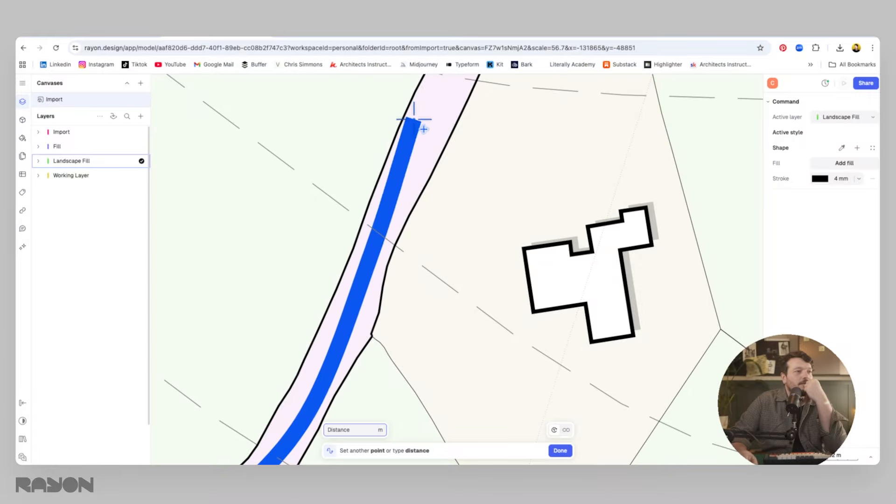
left_click(437, 107)
middle_click_drag(414, 221, 300, 439)
left_click(380, 211)
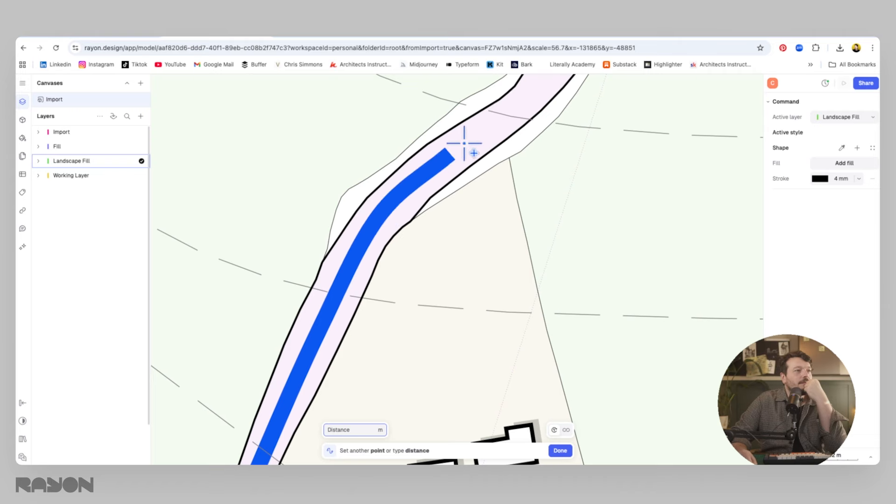
middle_click_drag(534, 114, 329, 280)
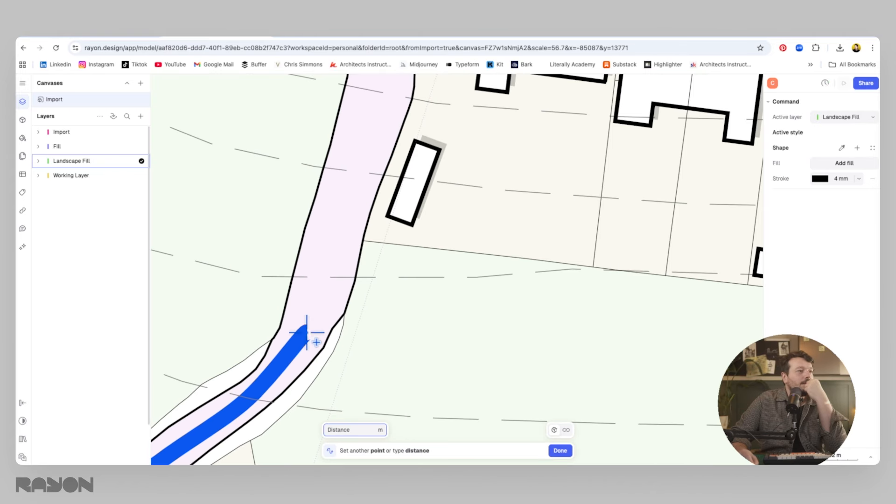
middle_click_drag(380, 110, 296, 200)
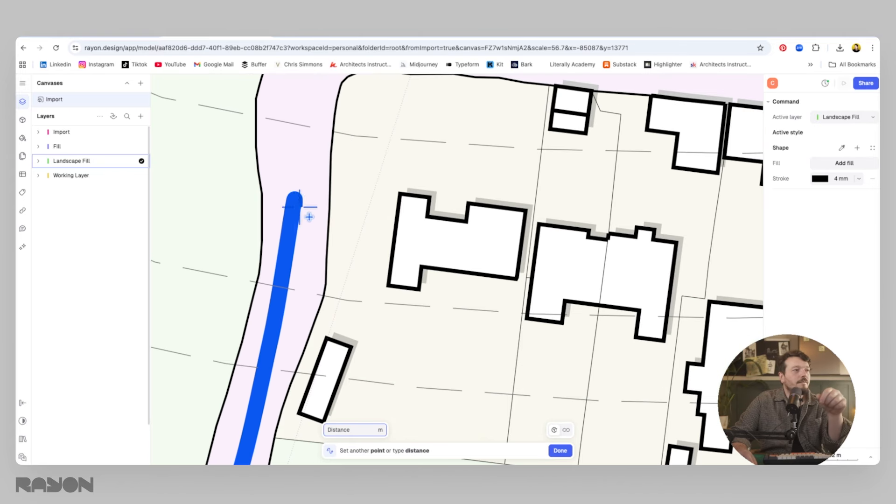
Carry the curve north through the junction and finish it beyond the circle's northern edge
left_click(295, 88)
middle_click_drag(300, 94, 300, 348)
left_click(357, 235)
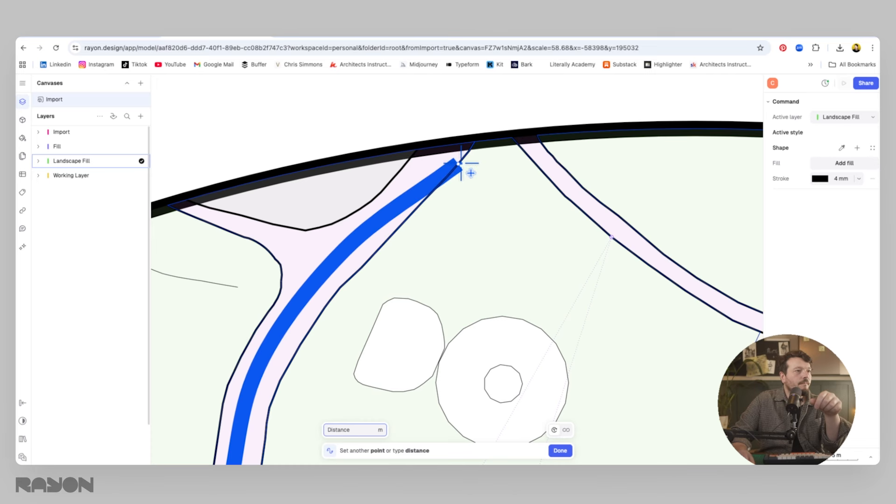
left_click(460, 163)
scroll(459, 163, "down", 5)
middle_click_drag(459, 163, 393, 224)
left_click(436, 96)
key("Return")
Give the main road curve a dashed stroke in bright purple C300FF
scroll(443, 131, "down", 5)
middle_click_drag(423, 313, 405, 182)
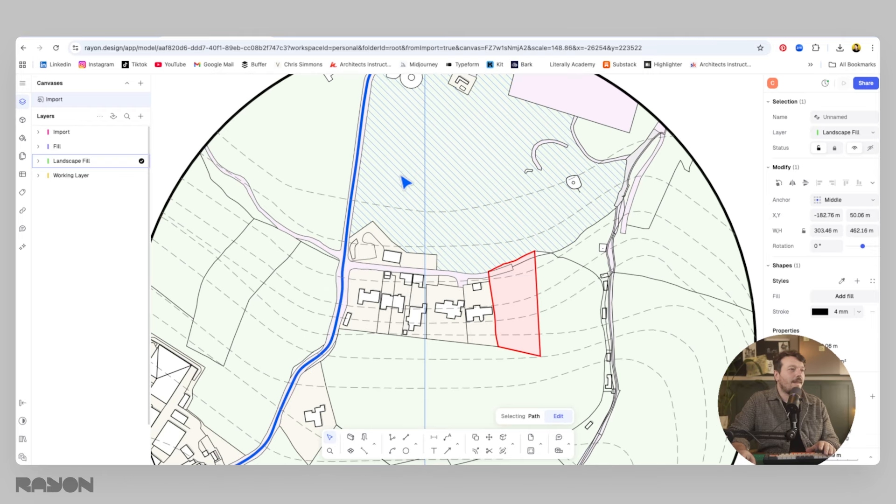
scroll(400, 167, "down", 5)
scroll(396, 178, "up", 5)
scroll(406, 168, "down", 1)
middle_click_drag(422, 148, 364, 272)
middle_click_drag(404, 113, 363, 200)
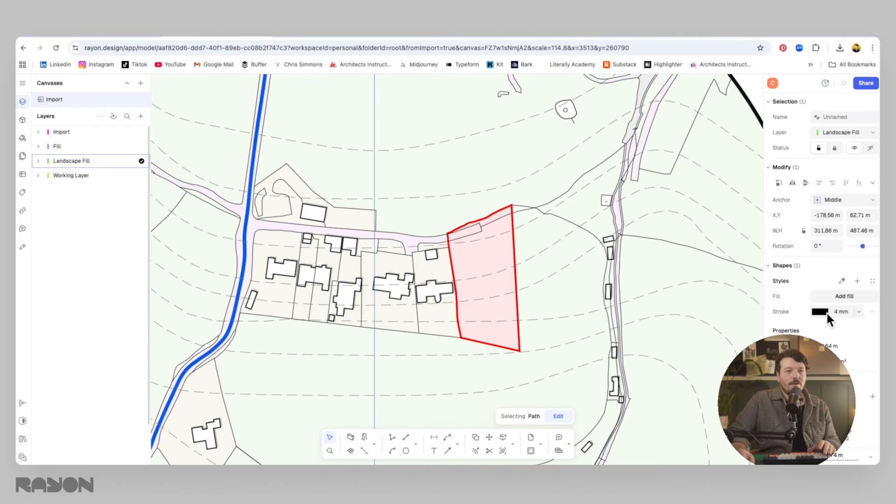
left_click(816, 311)
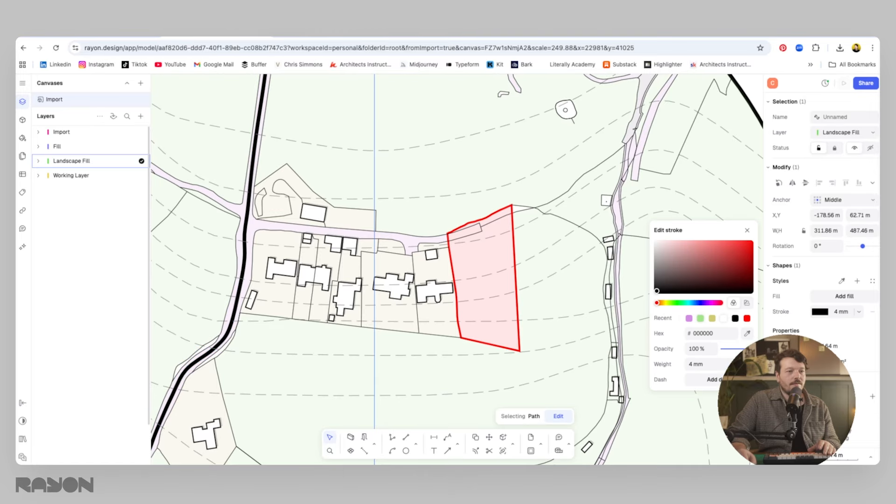
left_click(710, 379)
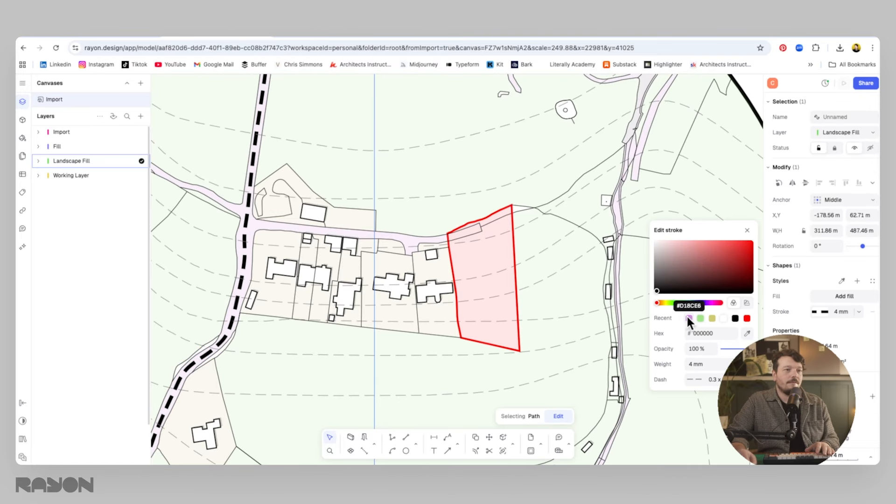
left_click(688, 318)
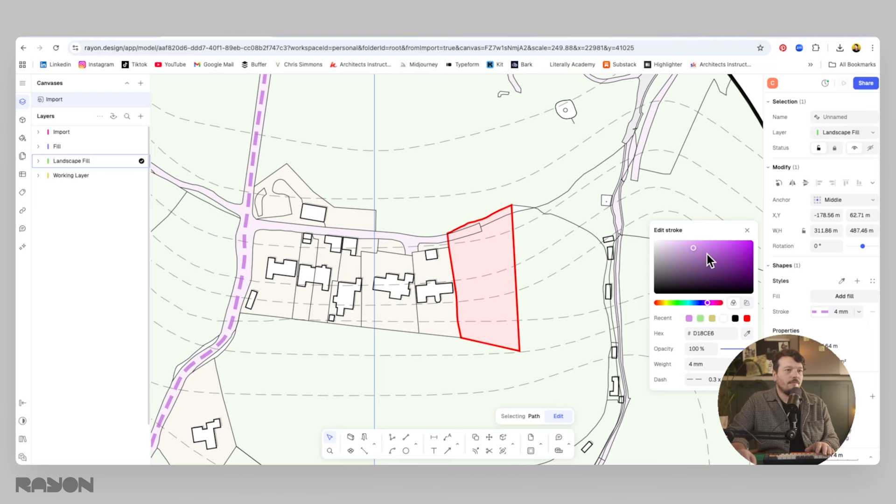
left_click_drag(707, 254, 802, 210)
scroll(519, 248, "down", 5)
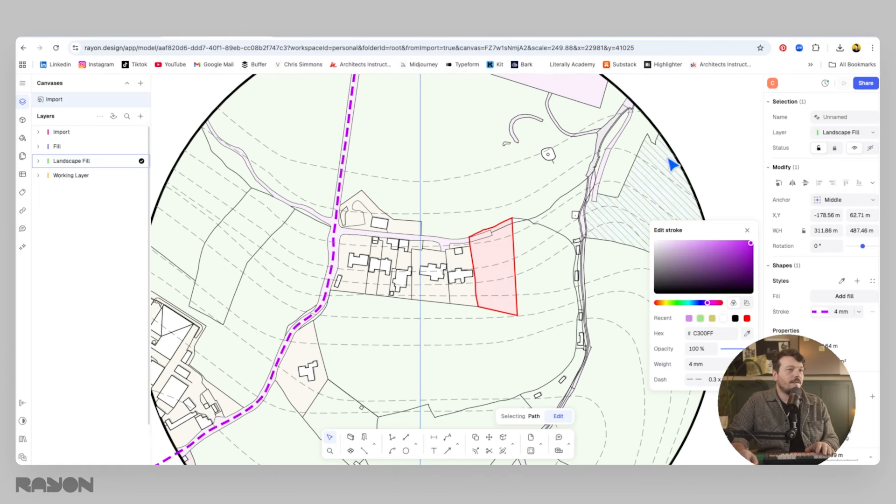
scroll(653, 187, "down", 3)
middle_click_drag(632, 173, 589, 241)
middle_click_drag(447, 294, 470, 273)
scroll(469, 273, "up", 10)
key("Escape")
Draw a second Curve from the red site west along the side road, through the junction and out past the circle's northwestern edge
middle_click_drag(562, 279, 516, 280)
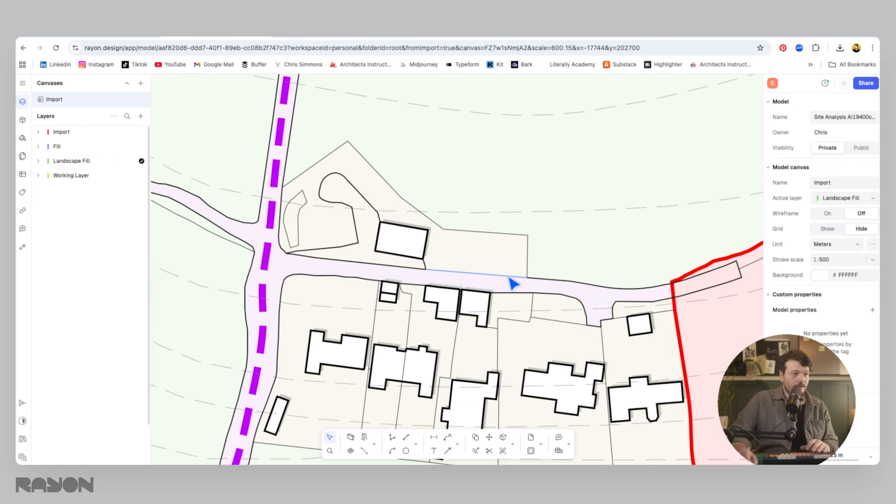
left_click(415, 445)
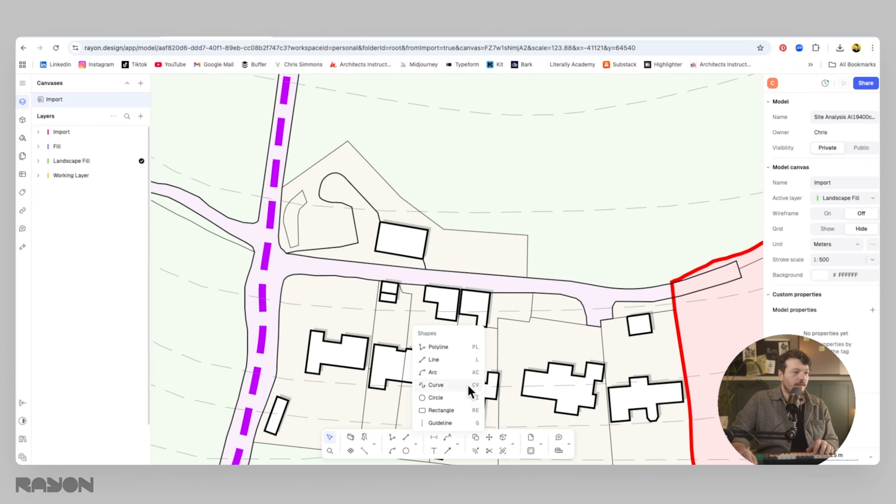
left_click(467, 385)
middle_click_drag(721, 276, 577, 304)
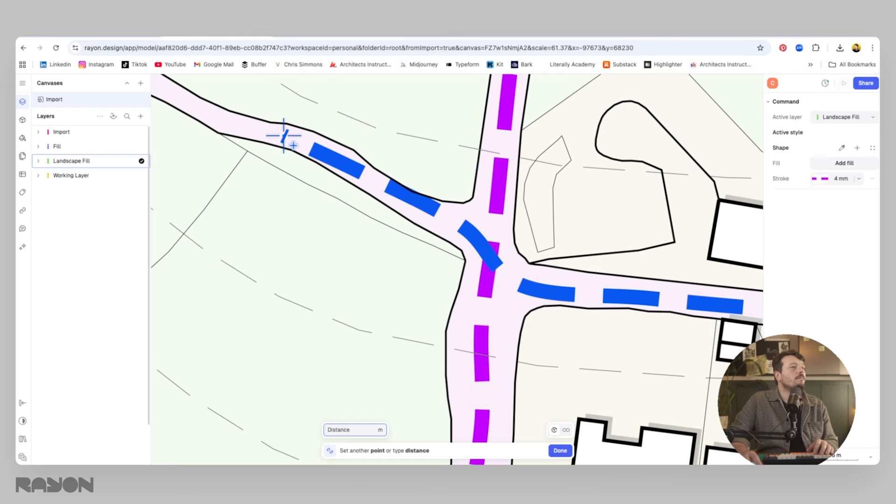
middle_click_drag(290, 140, 580, 240)
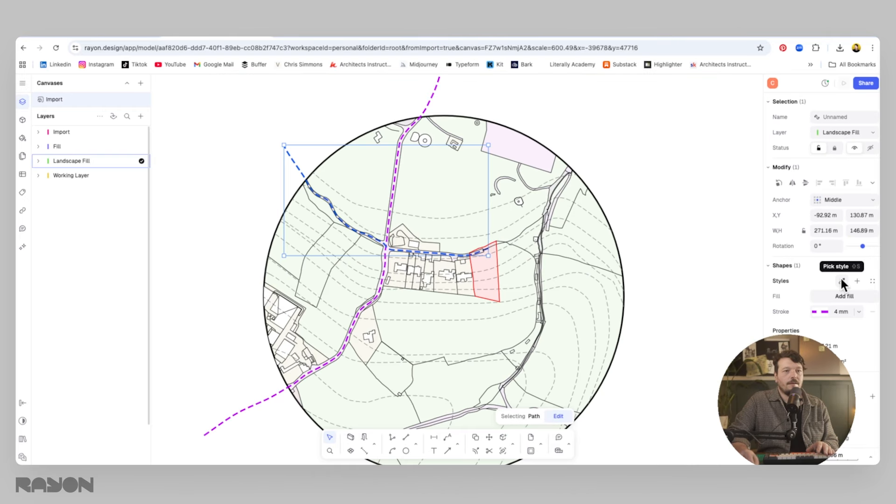
Apply the main road curve's dashed purple stroke style to the new side-road curve by picking it from that line
left_click(842, 281)
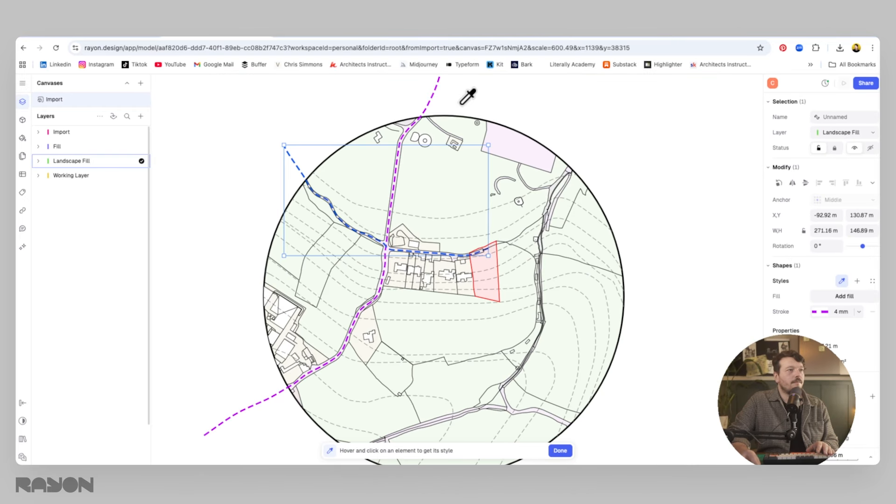
left_click(430, 98)
left_click(622, 125)
middle_click_drag(502, 271, 528, 241)
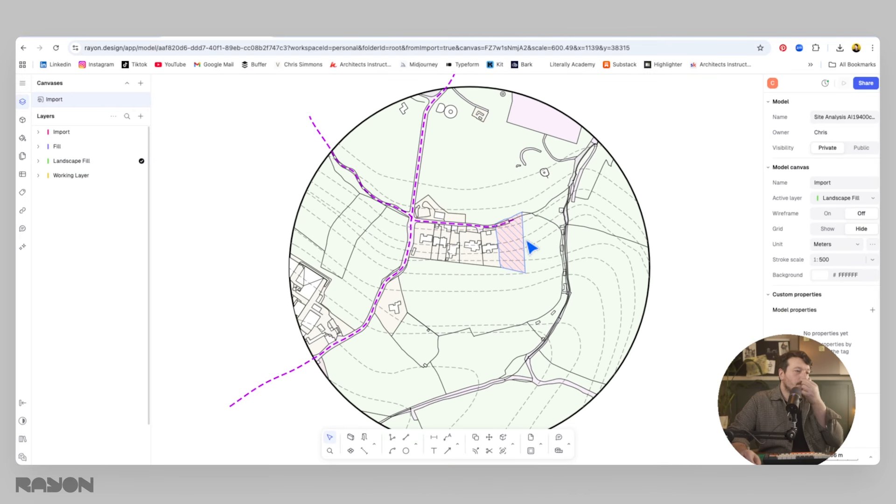
Draw a small triangle about 6.3 m by 8.4 m outside the circle's northwestern edge, with solid C300FF fill and no stroke
left_click(449, 360)
scroll(294, 224, "up", 5)
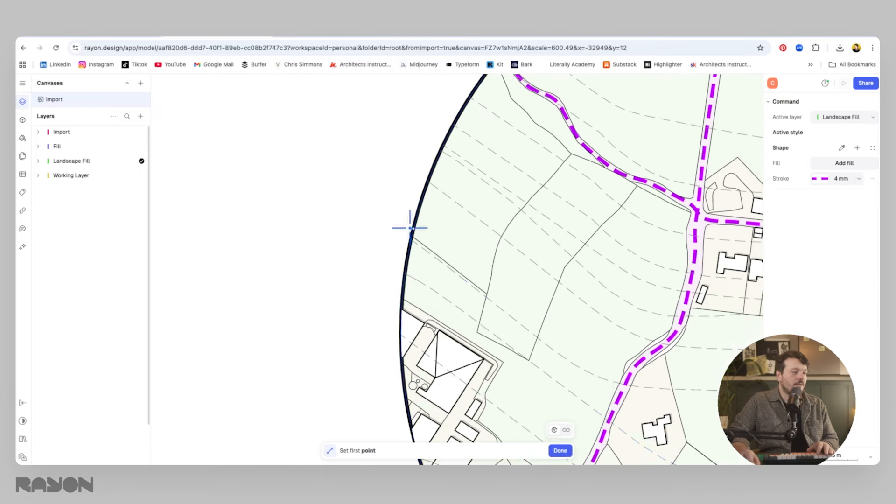
middle_click_drag(410, 226, 366, 308)
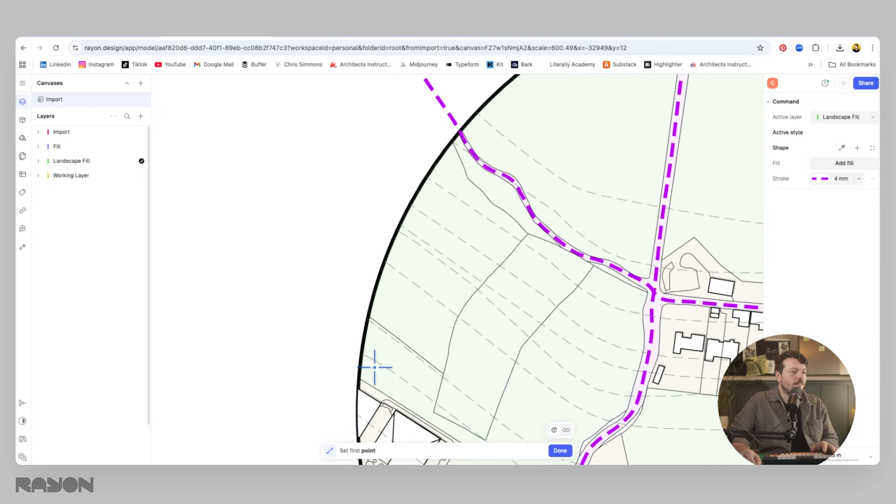
key("Escape")
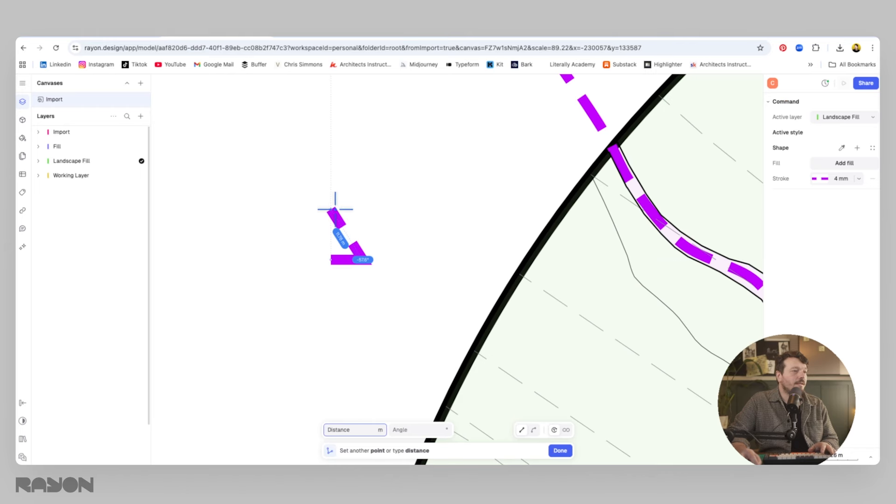
left_click(839, 296)
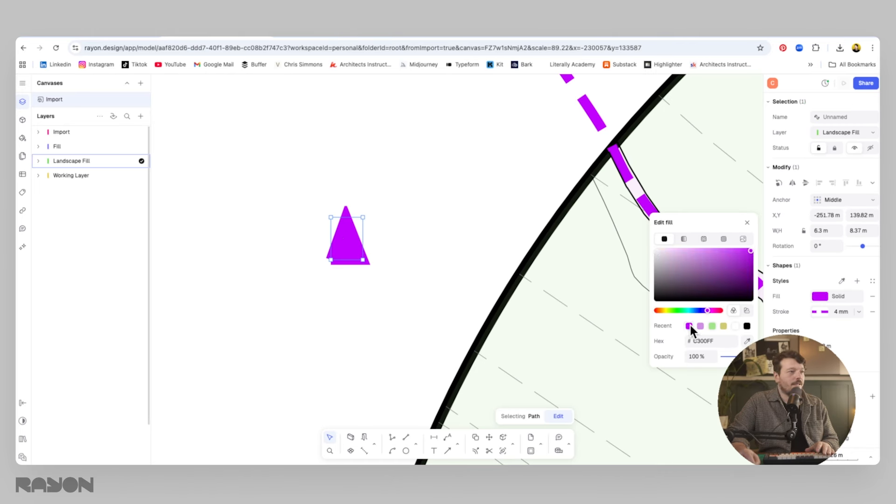
left_click(873, 311)
Move the triangle by its base midpoint onto the side-road curve's outer end and rotate it 22.2° to follow the line
left_click(391, 261)
left_click(358, 261)
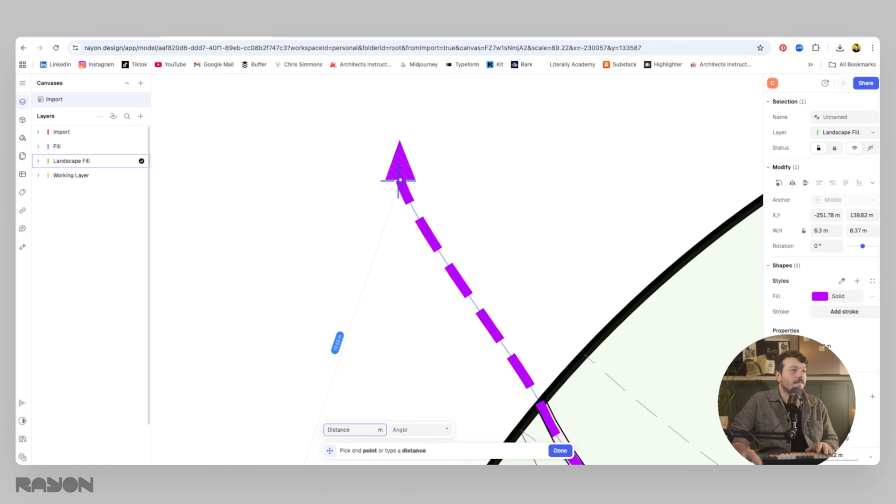
left_click(400, 182)
scroll(388, 151, "up", 5)
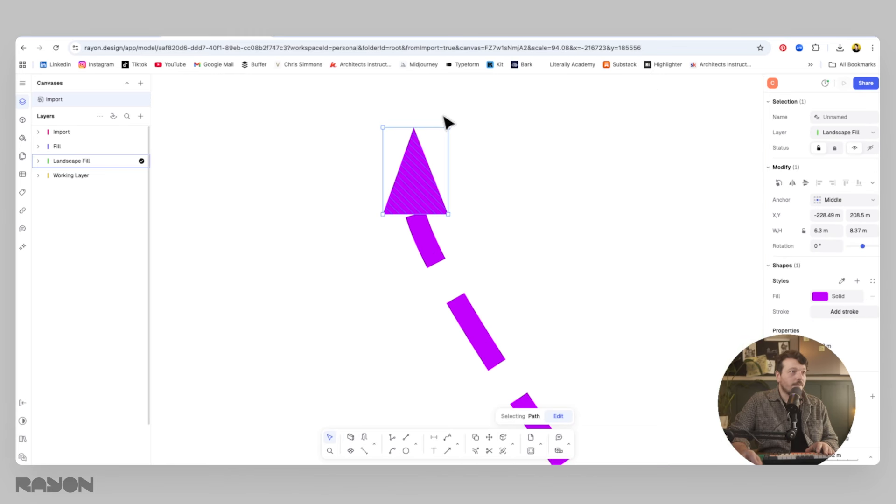
Copy the arrowhead from its base midpoint to the other ends of the two road curves, turning each to follow its line
key("c")
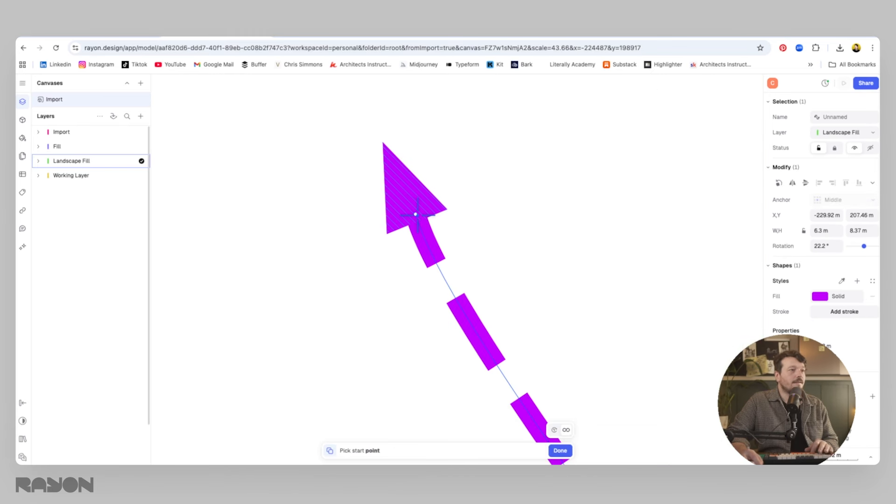
left_click(415, 214)
scroll(350, 279, "down", 3)
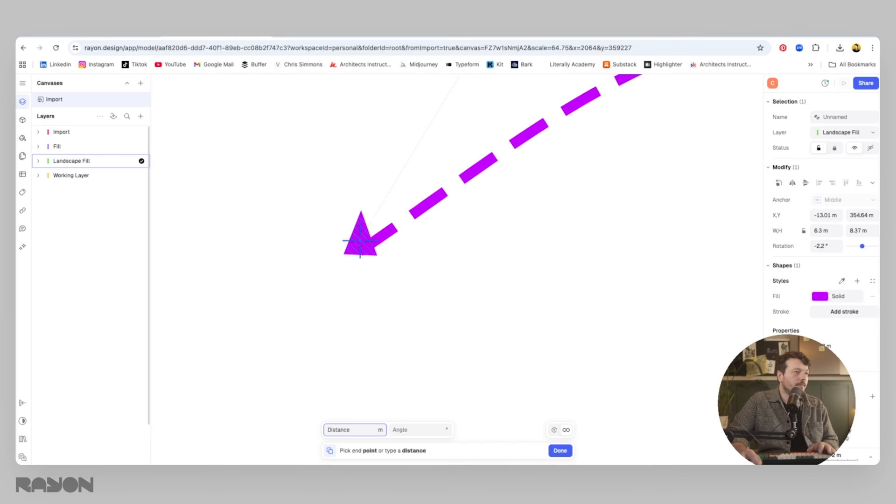
left_click(362, 238)
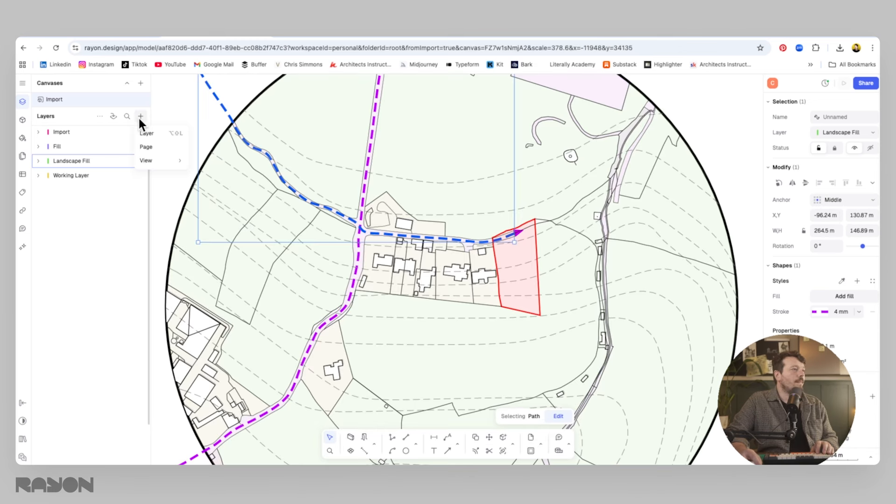
Create a layer named Annotation and move both dashed road curves onto it
left_click(140, 116)
left_click(155, 135)
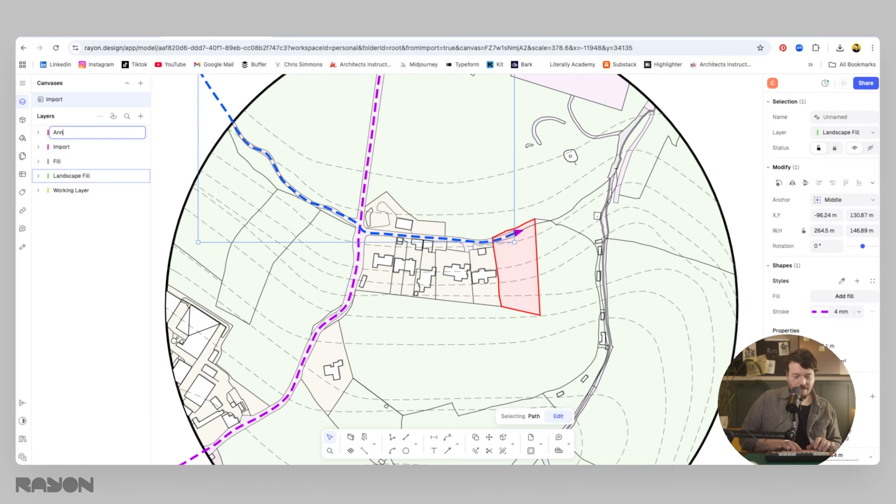
key("Return")
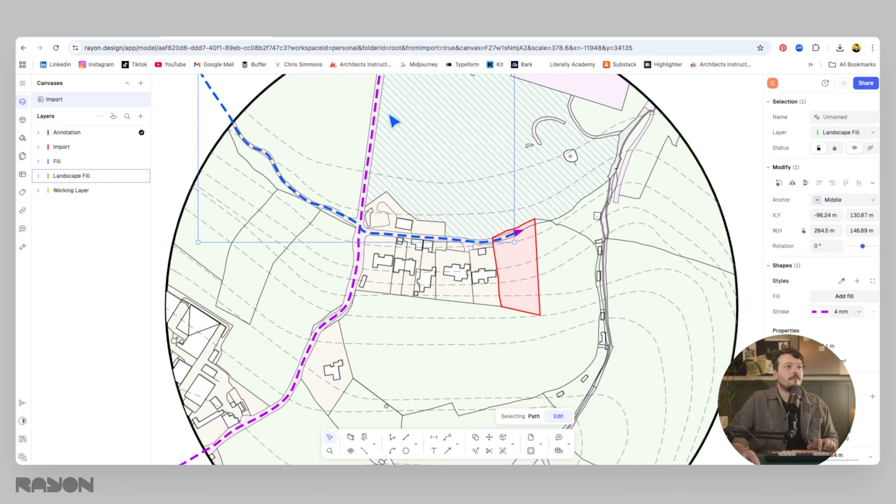
left_click(379, 123, "shift")
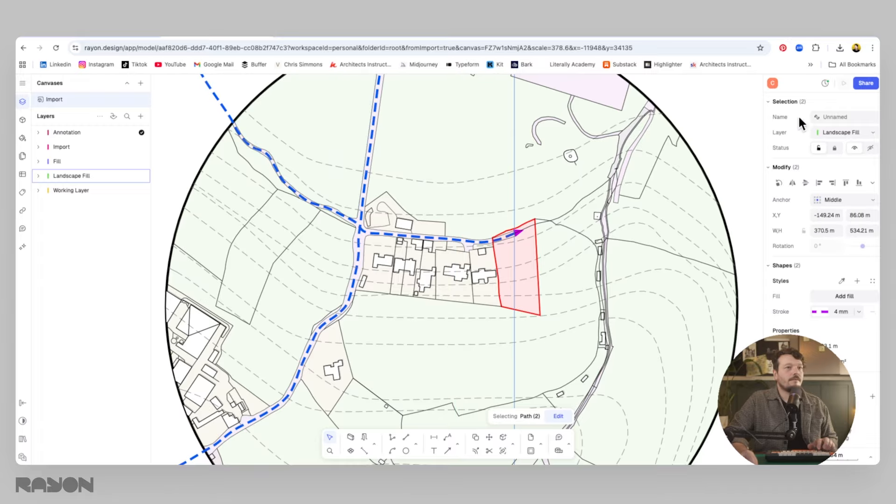
left_click(846, 132)
left_click(843, 137)
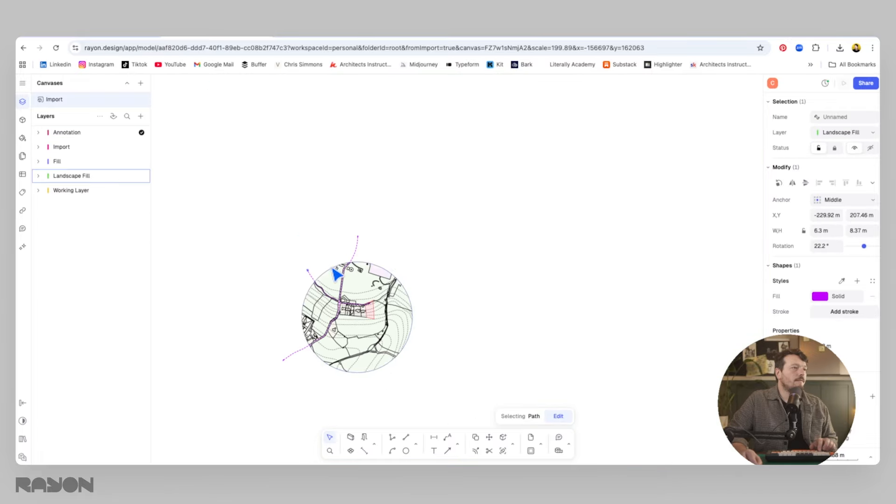
Assign the purple arrowheads at the ends of the road curves to the Annotation layer as well
scroll(366, 253, "up", 5)
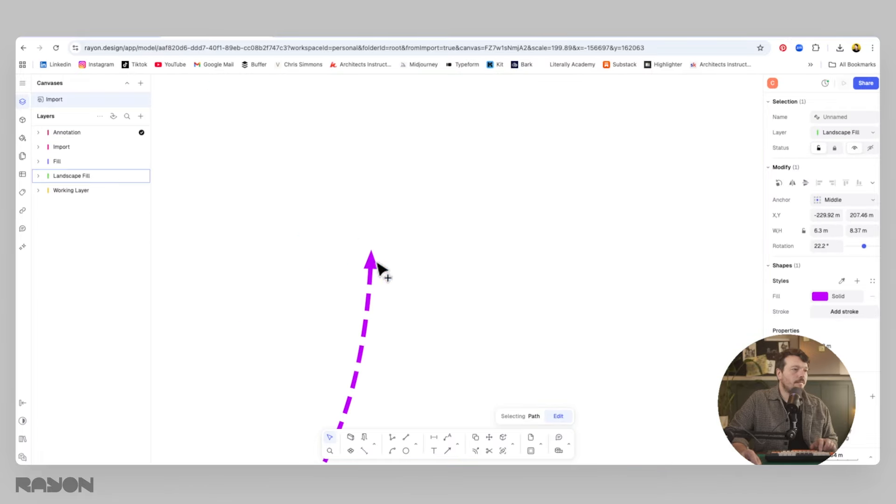
left_click(371, 258, "shift")
scroll(402, 184, "down", 10)
middle_click_drag(341, 302, 359, 245)
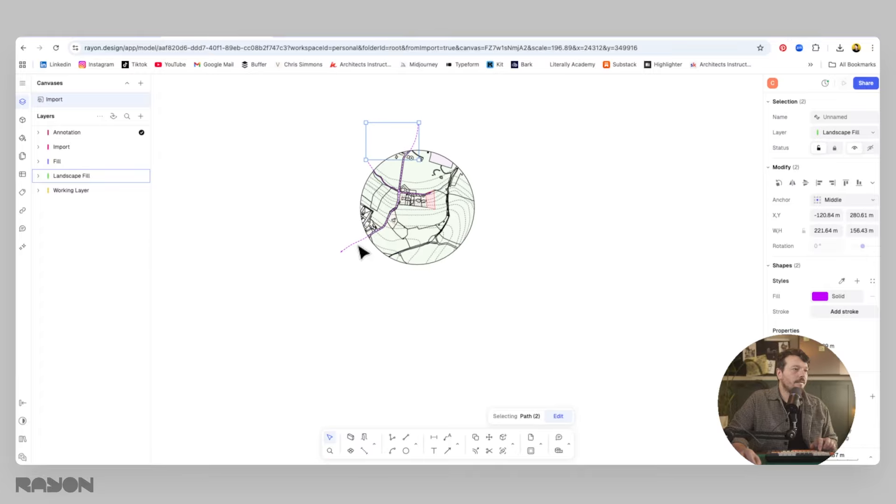
scroll(345, 269, "up", 10)
middle_click_drag(322, 119, 319, 228)
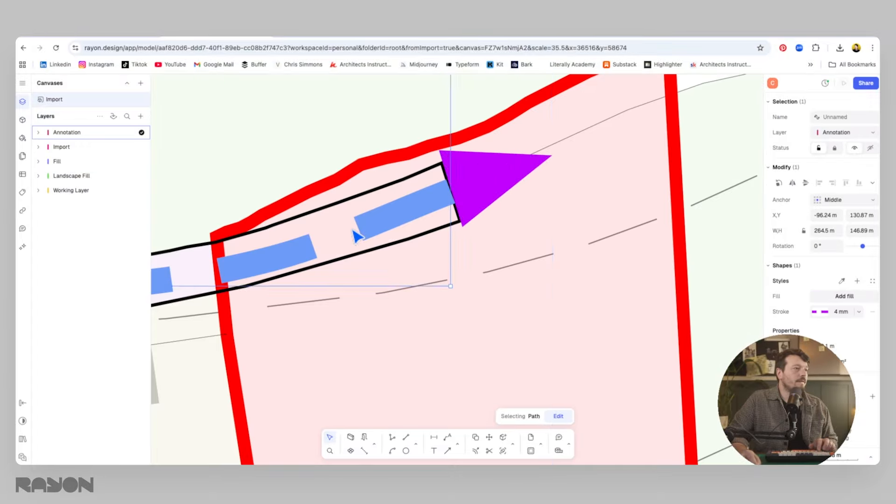
scroll(458, 240, "down", 10)
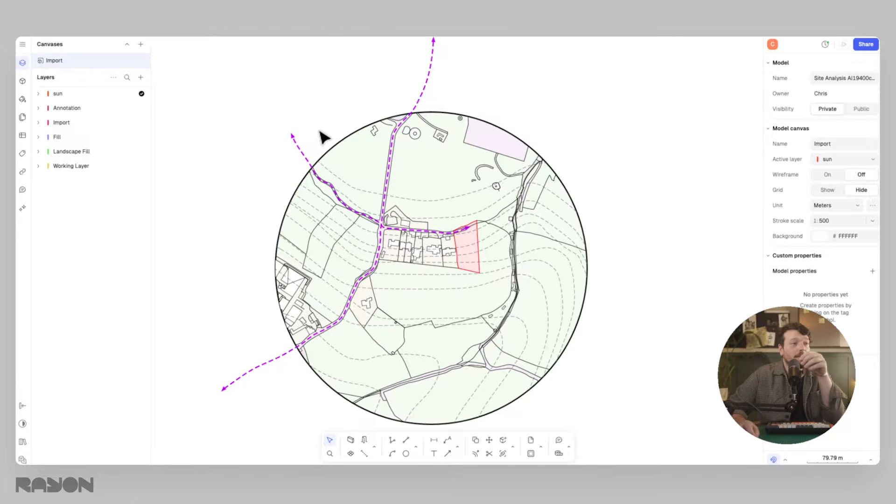
Import the sun path DWG from the Downloads folder into the current model
left_click(23, 46)
mouse_move(90, 104)
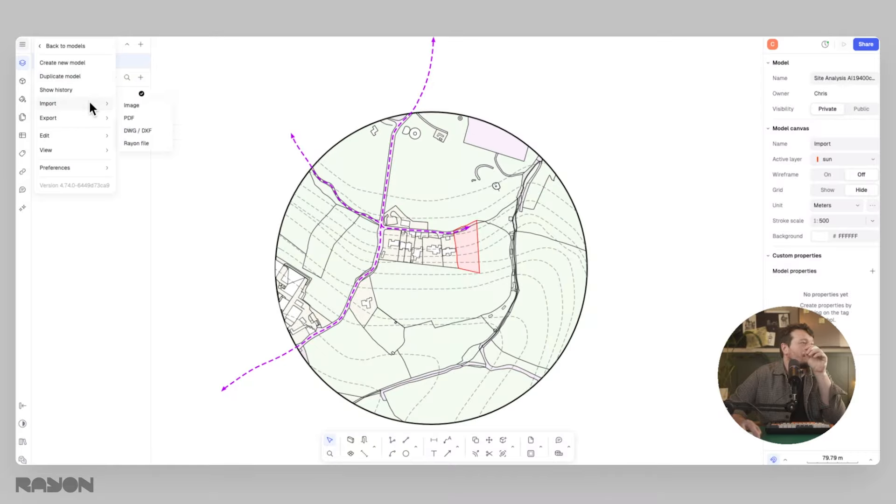
left_click(147, 131)
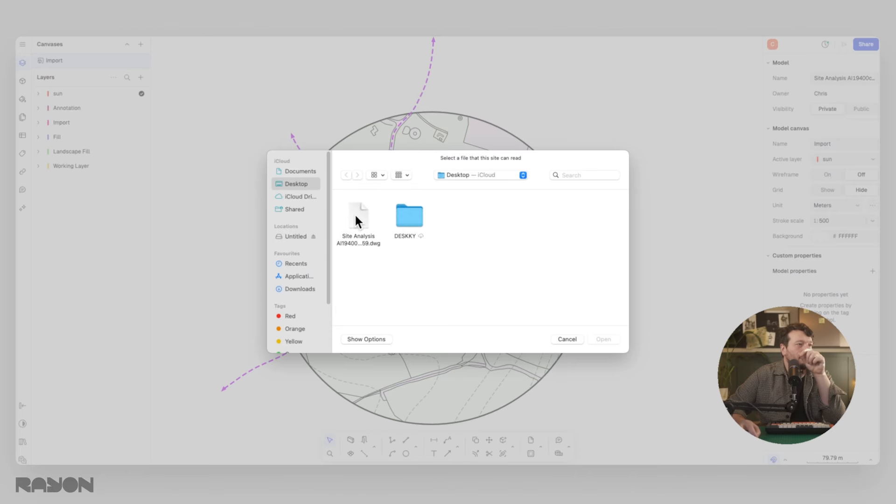
left_click(302, 289)
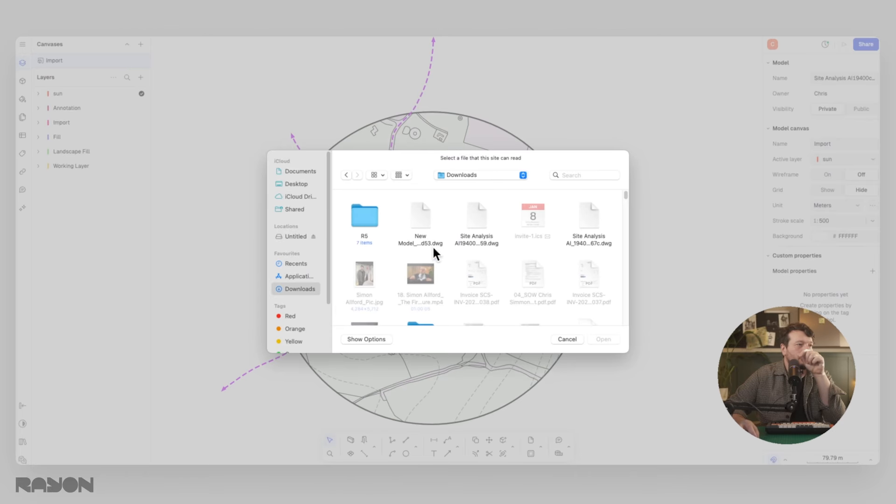
left_click(616, 341)
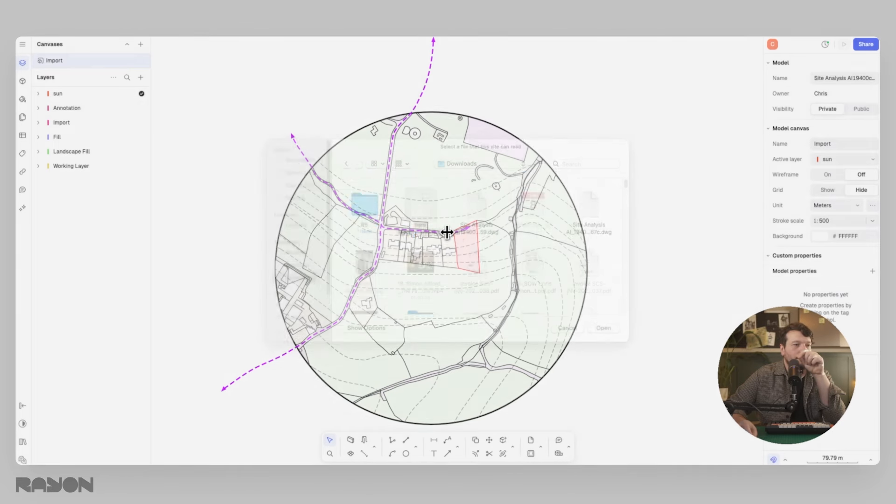
left_click(529, 186)
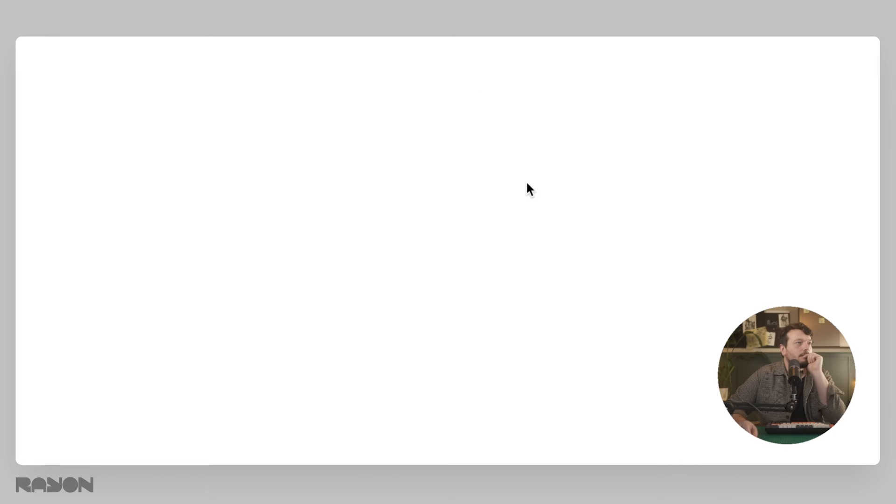
left_click(553, 452)
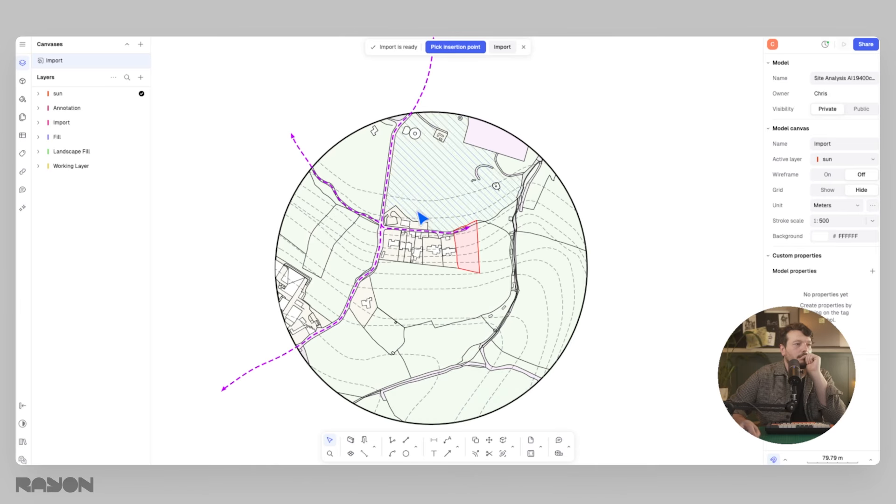
Pick an insertion point in the empty area east of the site circle to place the imported sun path diagrams
left_click(456, 51)
left_click(671, 152)
scroll(372, 237, "down", 10)
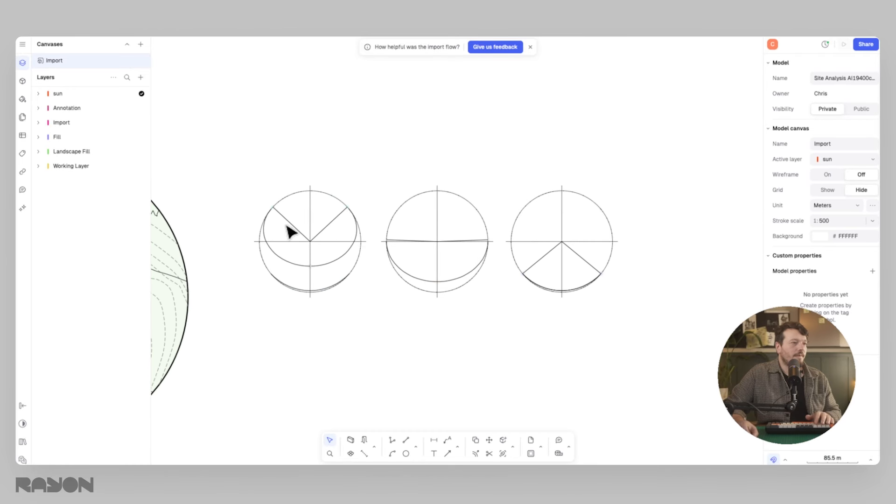
Examine the three imported sun path diagrams and select the pale marker at the eastern end of the third diagram's arc
scroll(288, 240, "up", 5)
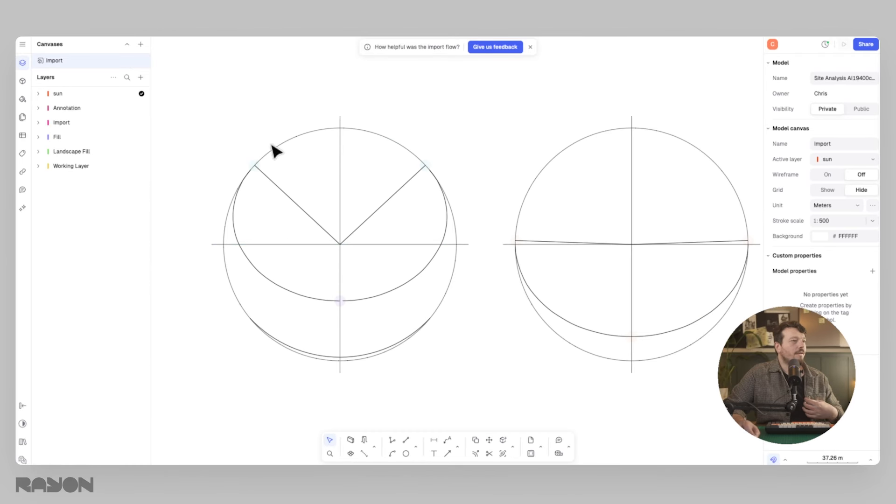
scroll(421, 166, "right", 10)
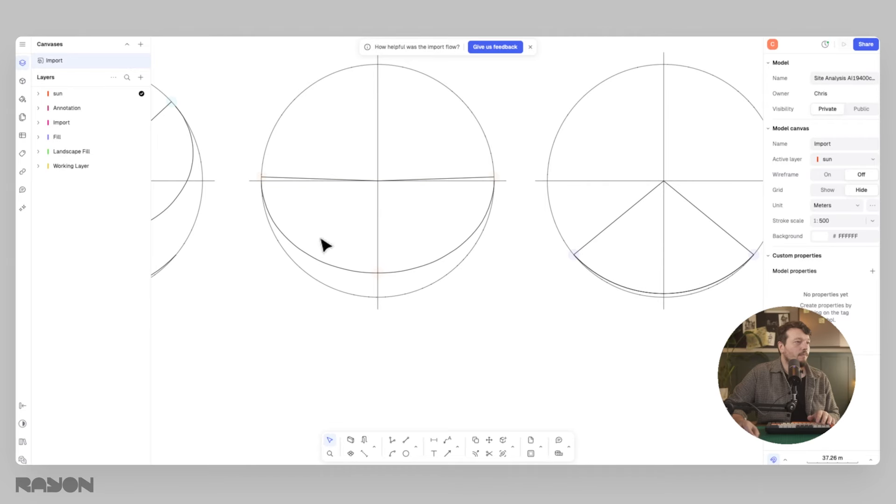
scroll(489, 204, "right", 8)
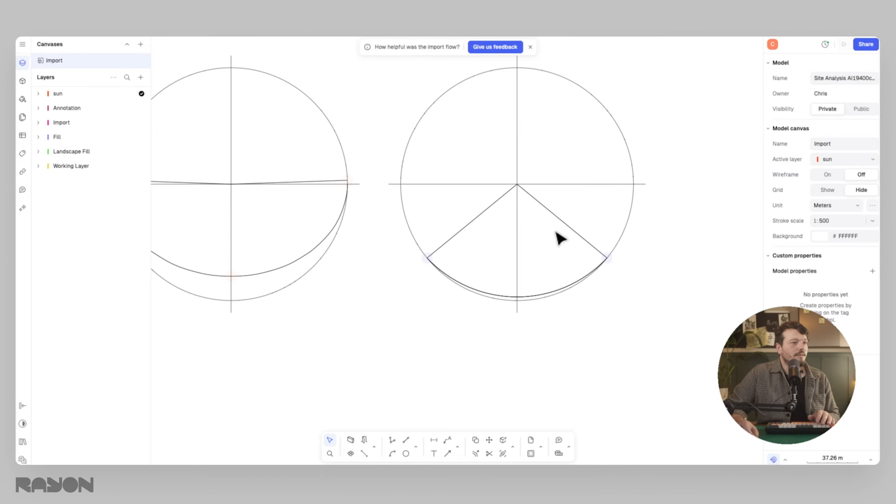
scroll(557, 248, "up", 2)
scroll(558, 257, "up", 6)
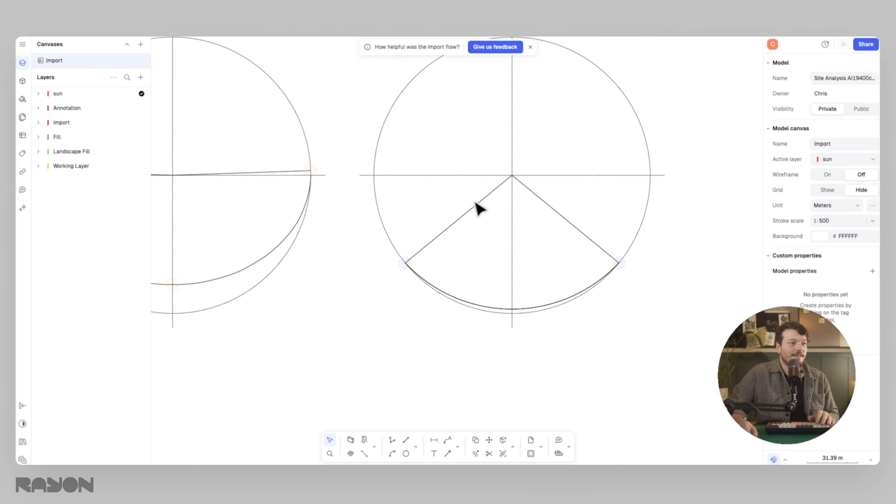
scroll(543, 276, "right", 6)
left_click(547, 280)
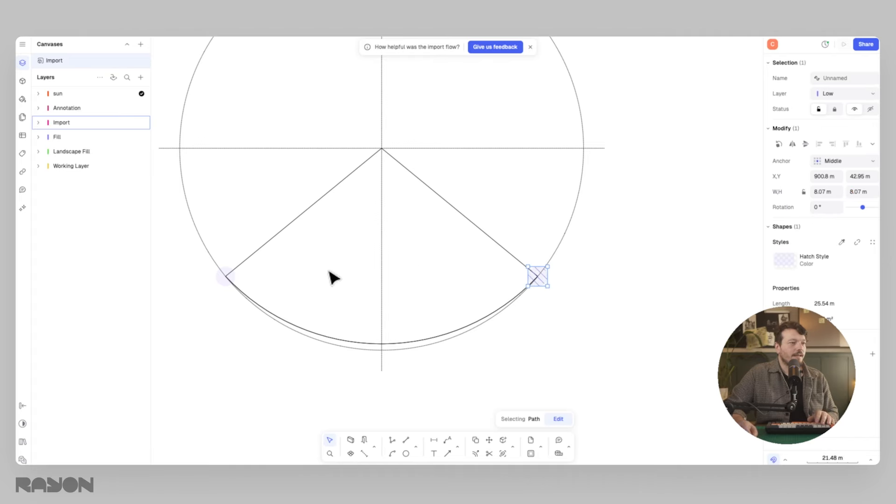
Give the two radial lines of the third sun path diagram a dark red 9A0000 stroke with a 2 mm weight
scroll(295, 280, "up", 6)
left_click(299, 280)
scroll(492, 275, "down", 4)
left_click(529, 200)
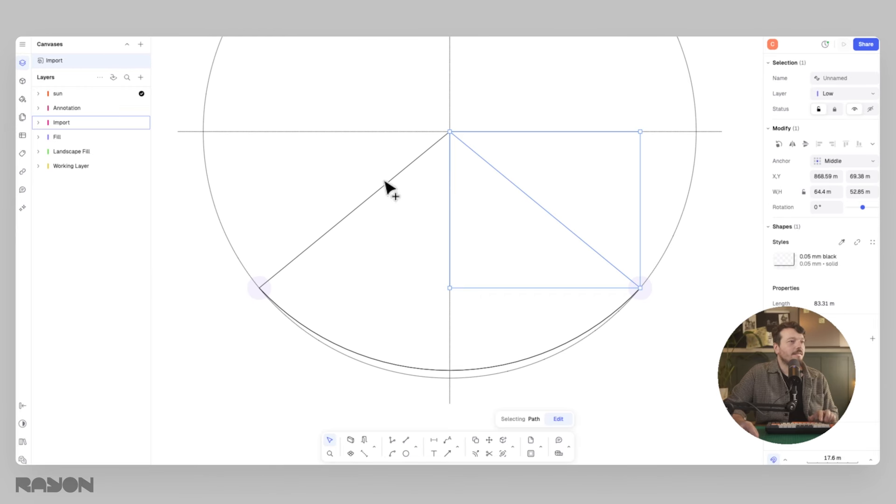
left_click(388, 185, "shift")
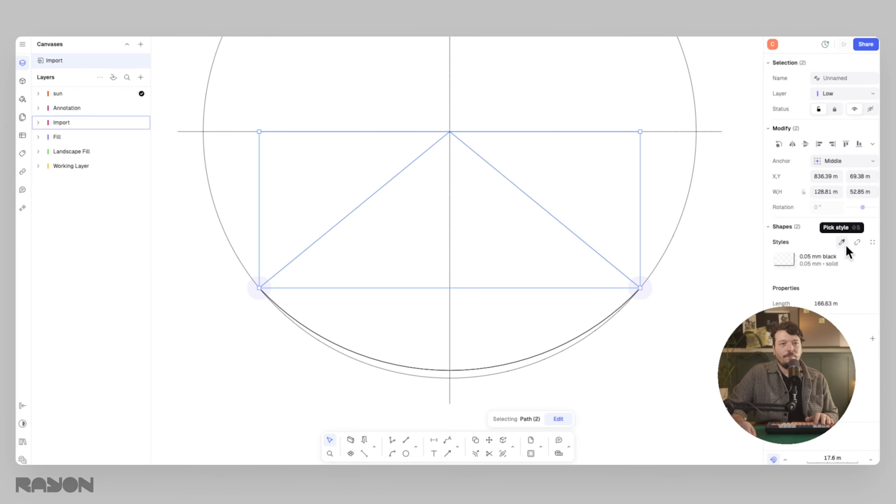
left_click(857, 259)
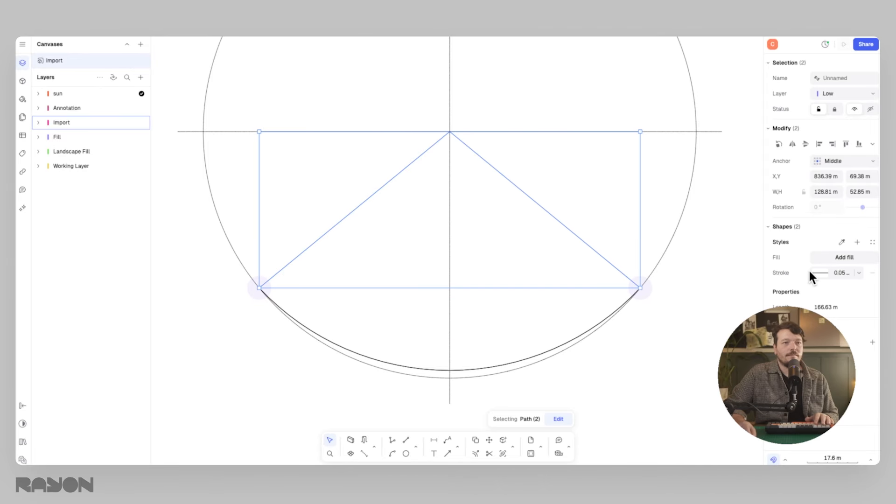
left_click(822, 273)
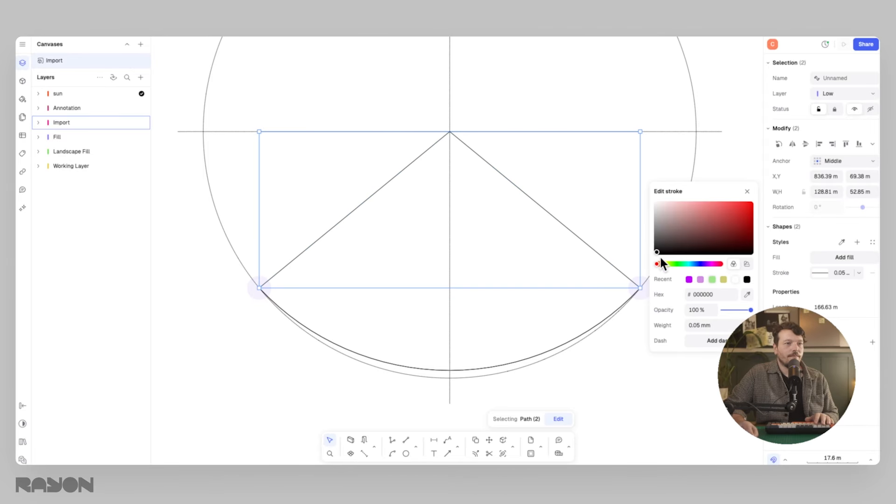
mouse_move(660, 255)
left_mouse_down()
mouse_move(727, 232)
mouse_move(762, 234)
mouse_move(766, 222)
left_mouse_up()
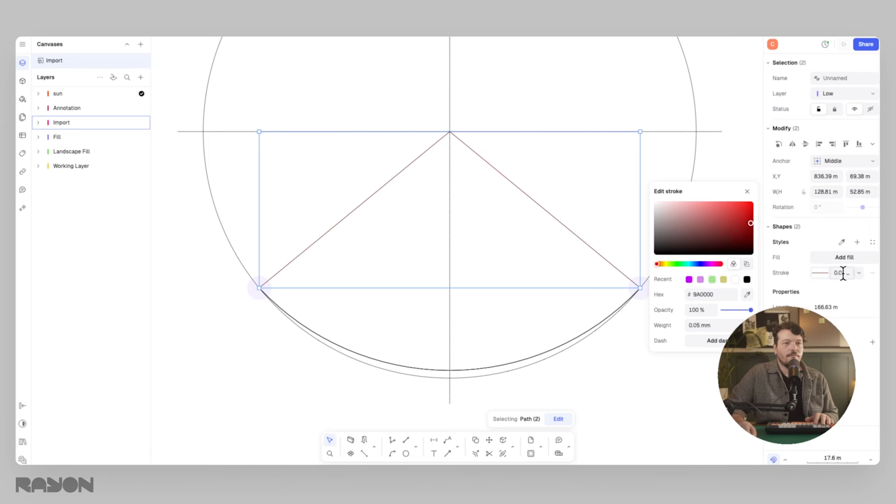
left_click(818, 272)
left_click(818, 272)
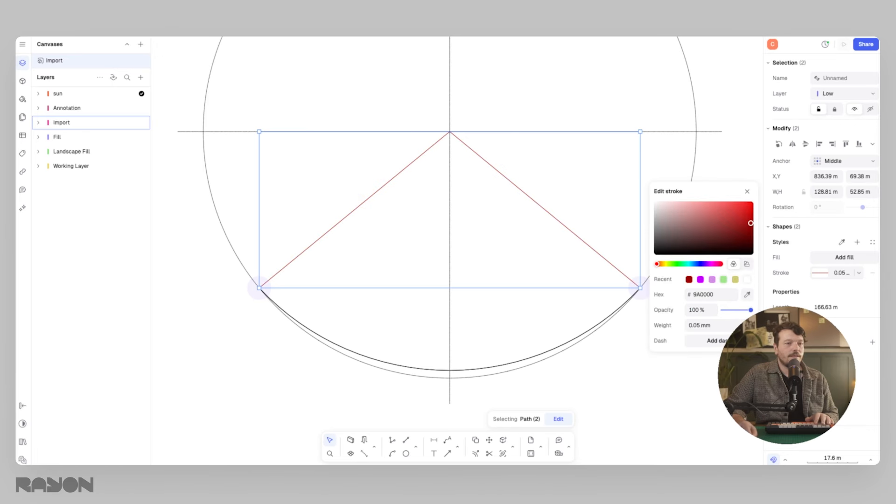
left_click(700, 325)
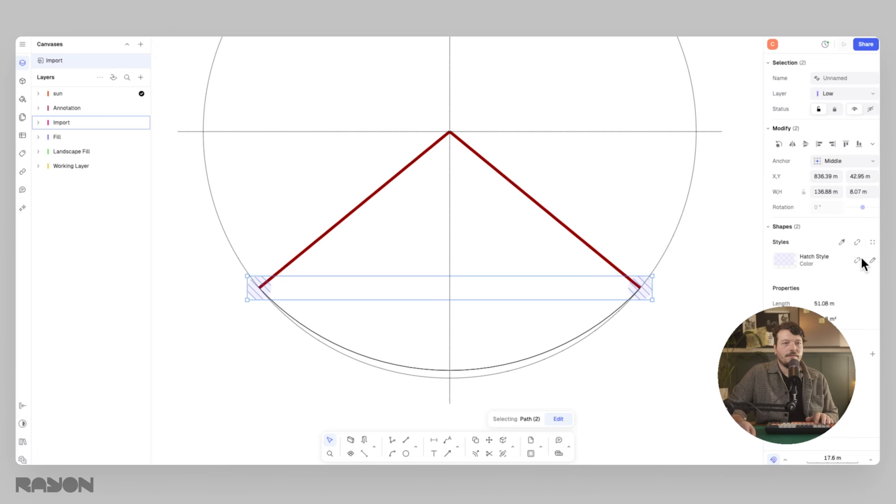
Fill the third diagram's two end markers solid dark red and copy the radial lines' red stroke style onto its sun path arc
left_click(857, 259)
left_click(855, 257)
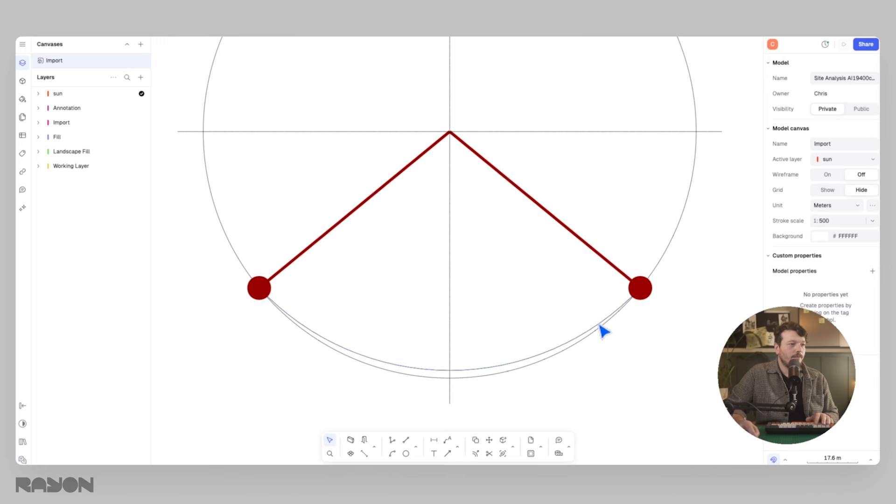
left_click(599, 324)
left_click(842, 243)
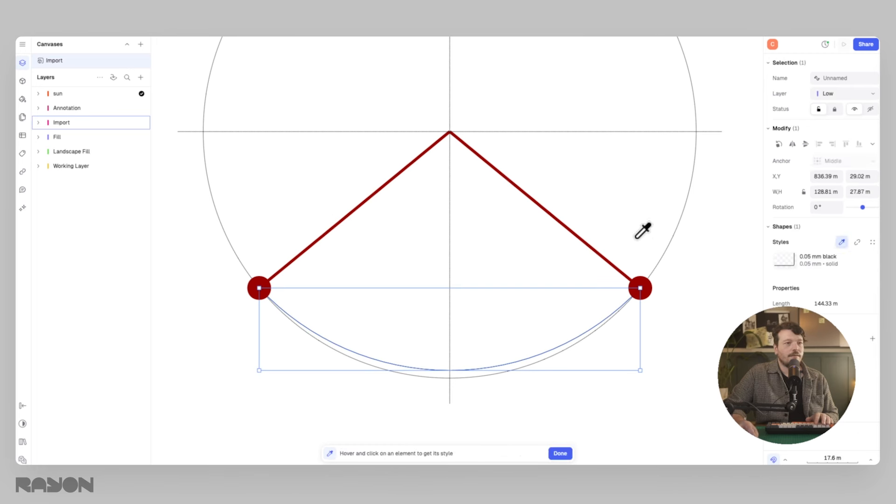
left_click(589, 245)
left_click(678, 330)
Copy the solid marker fill from the third diagram onto the second diagram's two horizon markers and recolour it orange
scroll(679, 330, "down", 5)
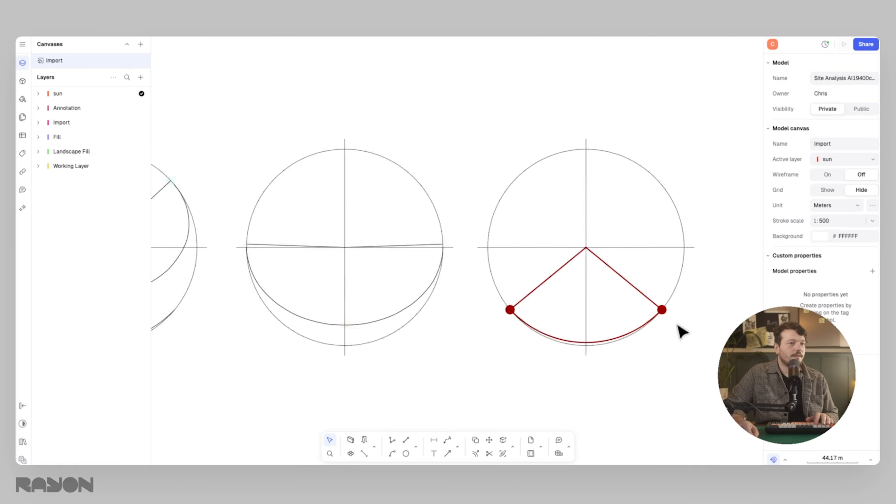
middle_click_drag(679, 330, 630, 286)
scroll(542, 206, "up", 4)
left_click(540, 184)
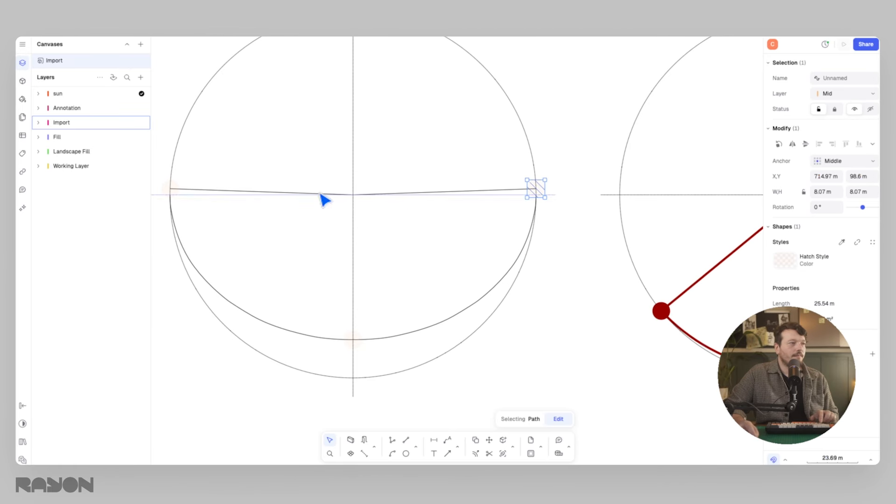
left_click(168, 188, "shift")
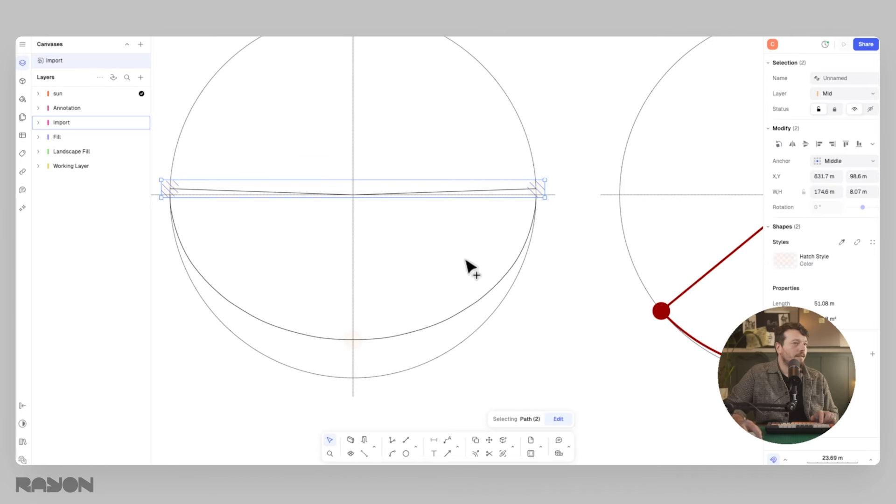
left_click(857, 242)
left_click(842, 243)
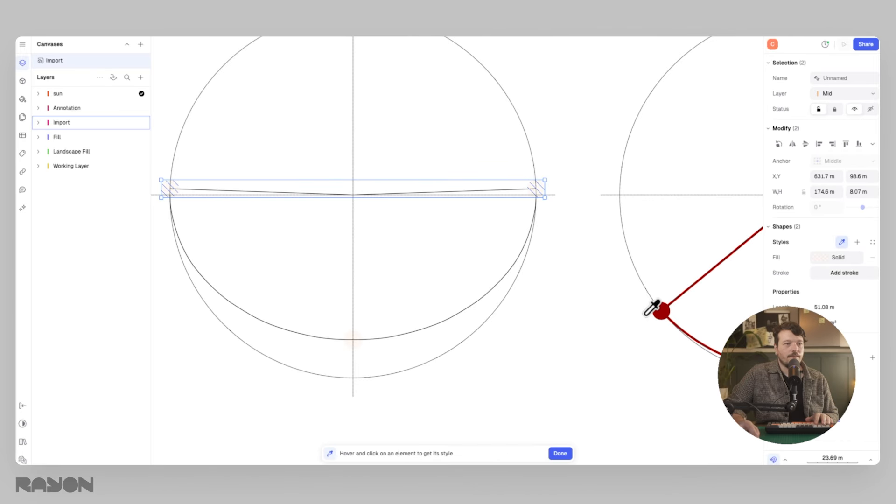
left_click(660, 310)
left_click(659, 272)
left_click_drag(661, 271, 661, 271)
left_click_drag(745, 235, 752, 218)
left_click(583, 208)
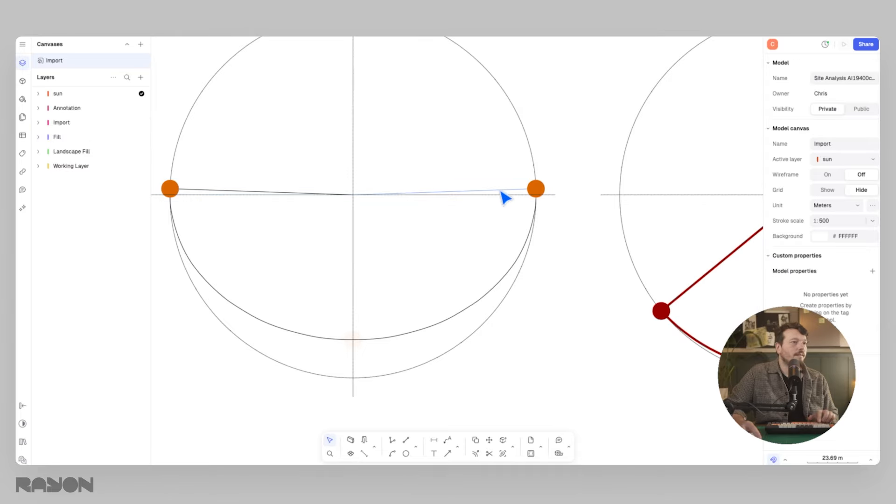
Restyle the second diagram's radial lines and sun path arc segments with a 2 mm orange stroke
left_click(502, 191)
left_click(235, 309, "shift")
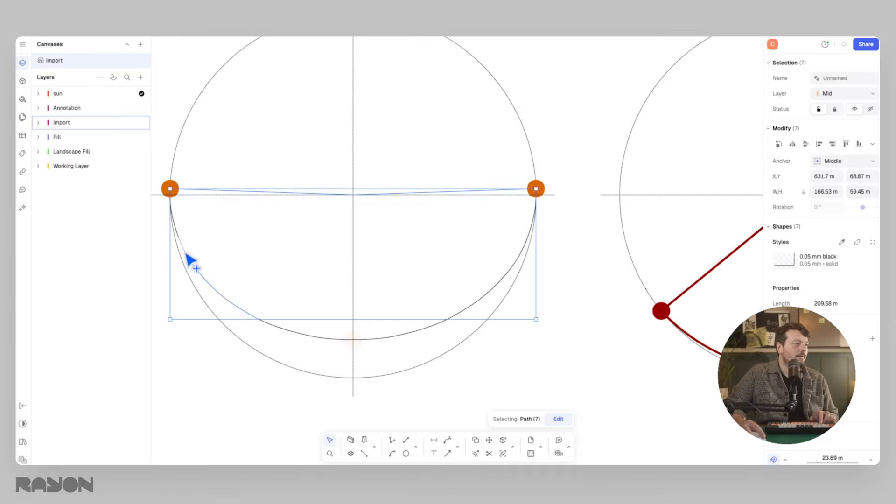
left_click(784, 259)
left_click(689, 280)
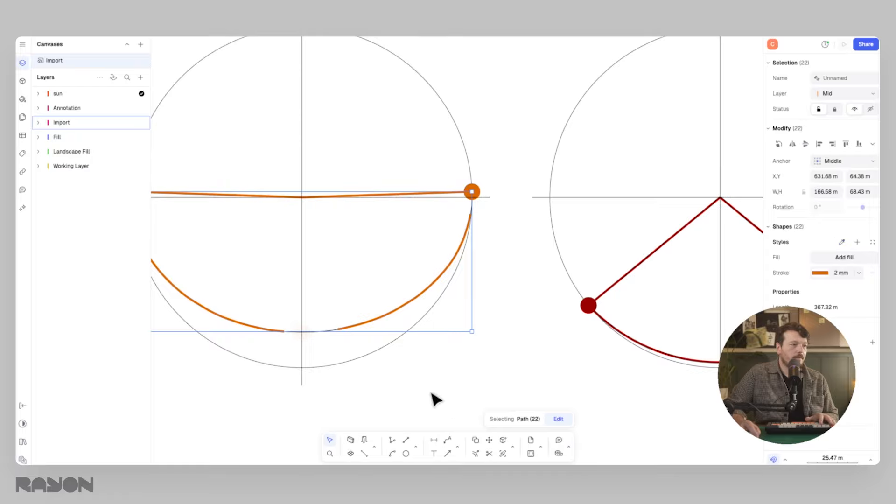
Copy the second diagram's marker fill onto the three markers of the first sun path diagram and change it to yellow FFE400
scroll(420, 364, "left", 3)
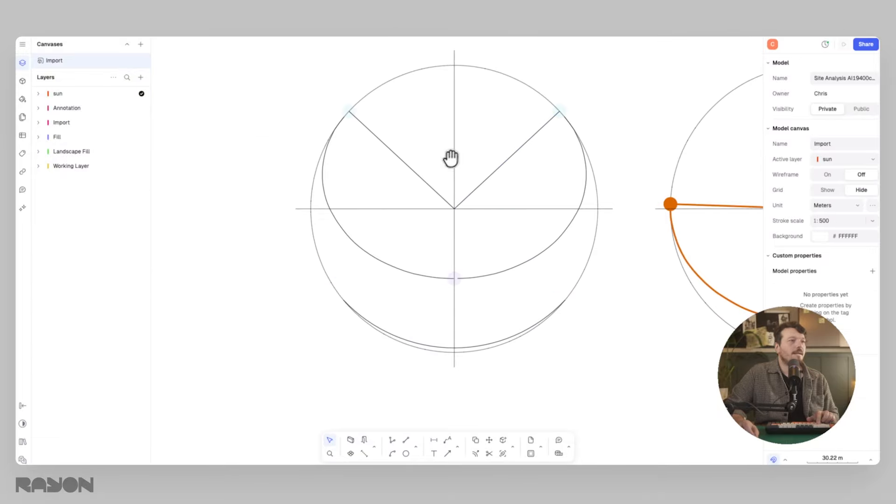
middle_click_drag(451, 159, 403, 161)
scroll(420, 157, "up", 1)
scroll(530, 111, "up", 5)
left_click(530, 105)
scroll(531, 151, "down", 5)
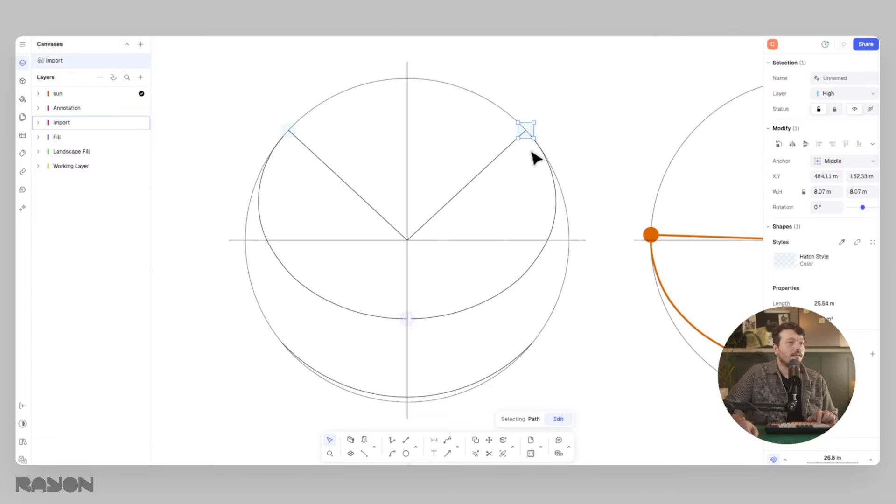
left_click(290, 133, "shift")
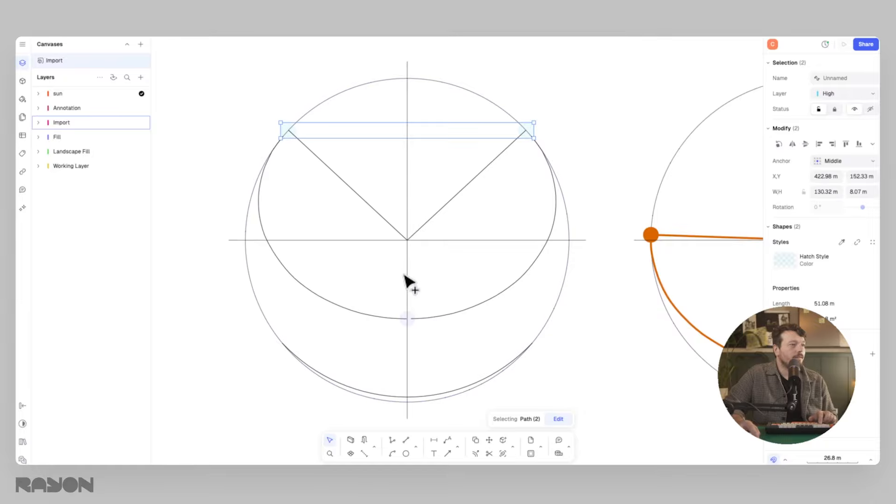
left_click(415, 320, "shift")
left_click(842, 241)
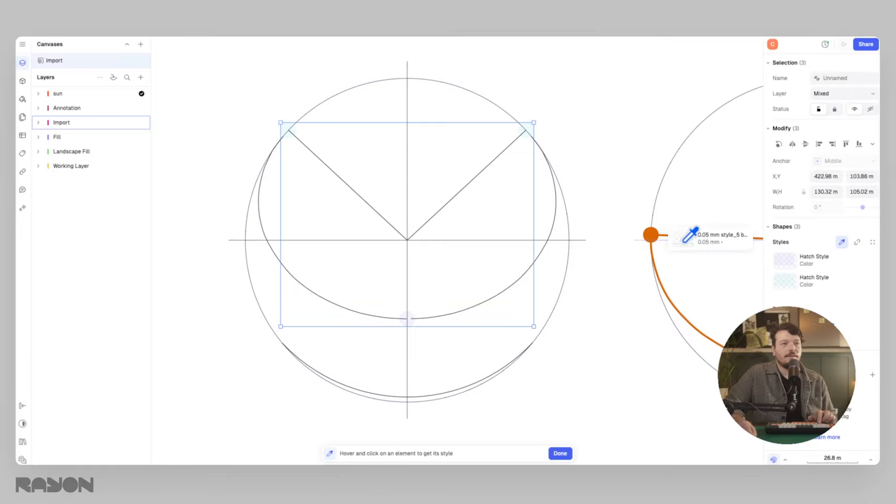
left_click(653, 232)
left_click(820, 257)
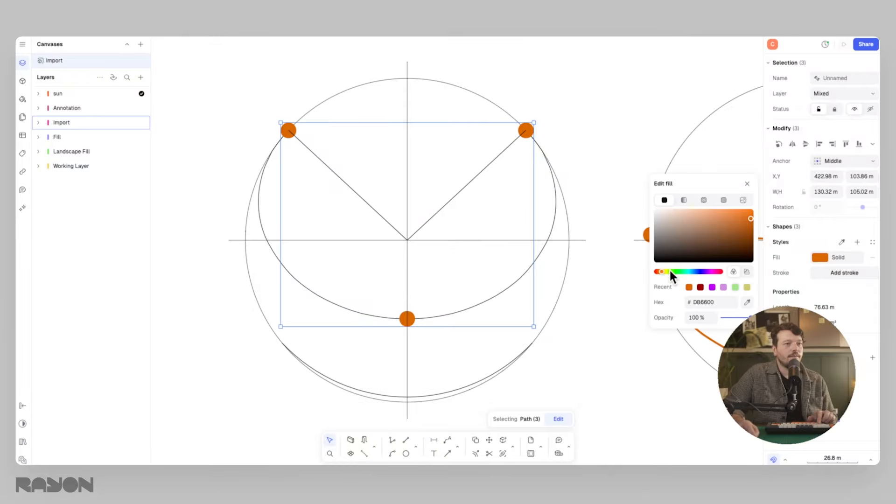
left_click_drag(662, 272, 666, 271)
left_click_drag(751, 218, 754, 196)
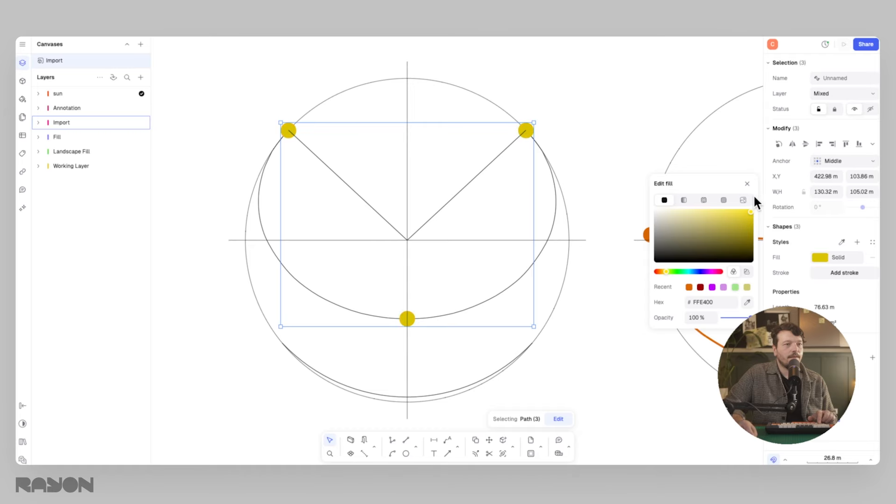
left_click(566, 118)
Restyle the first diagram's radial lines and sun path arc with a 2 mm yellow stroke
left_click(481, 172)
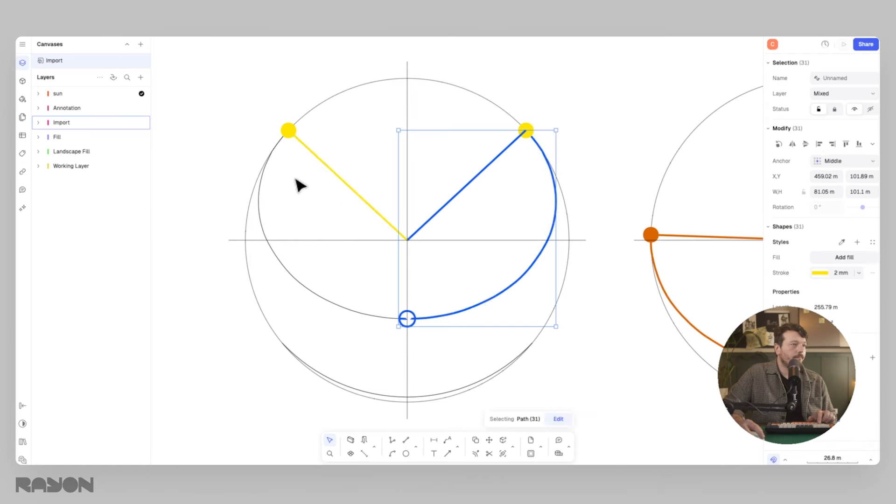
left_click(299, 186)
scroll(504, 200, "down", 10)
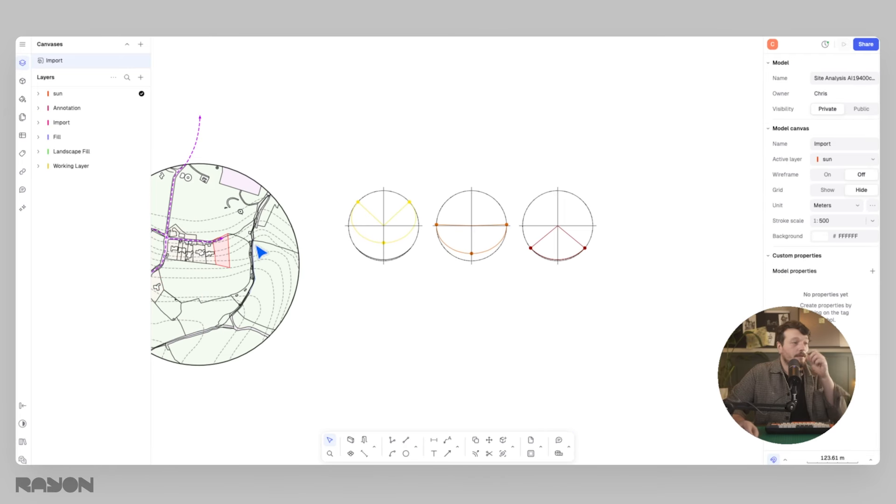
Group the coloured sun path lines and markers of each of the three diagrams separately
scroll(366, 262, "up", 10)
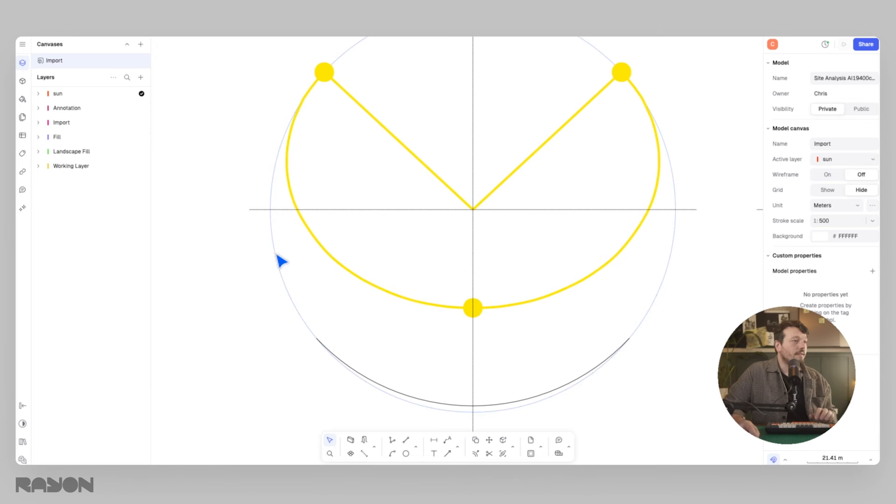
scroll(281, 261, "down", 5)
left_click_drag(275, 296, 462, 174)
scroll(394, 260, "right", 5)
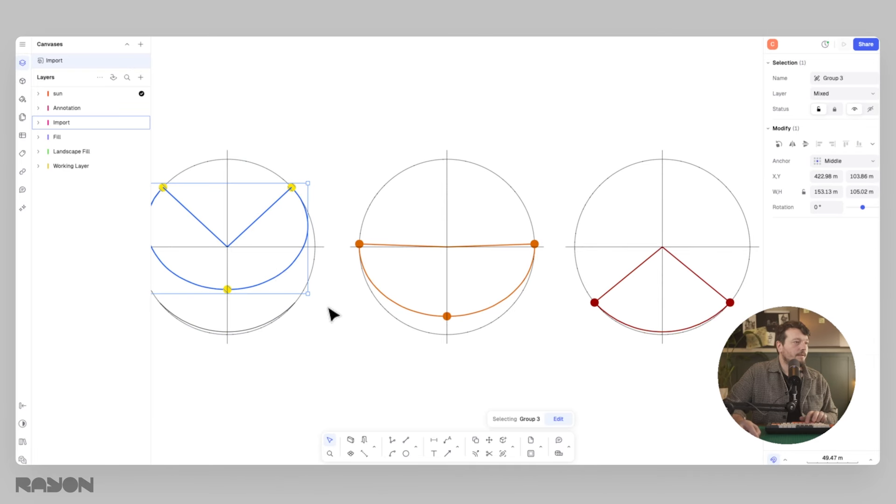
left_click_drag(340, 320, 552, 228)
scroll(374, 330, "right", 5)
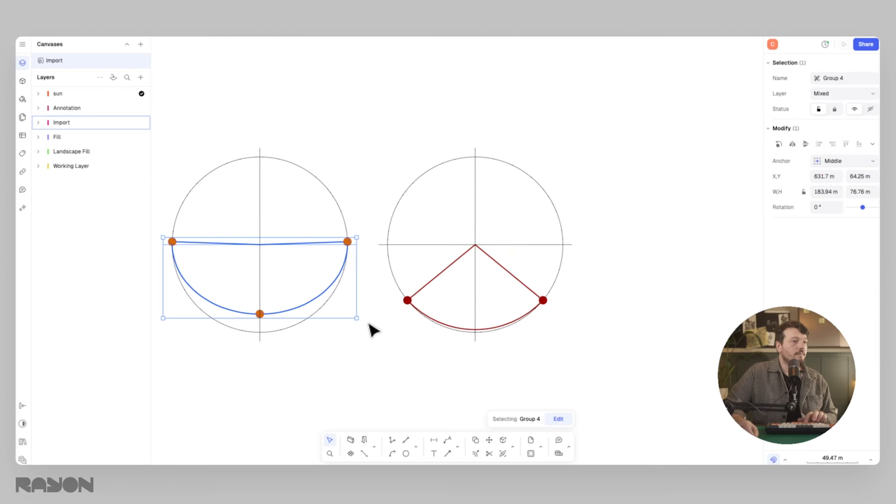
left_click_drag(382, 360, 577, 240)
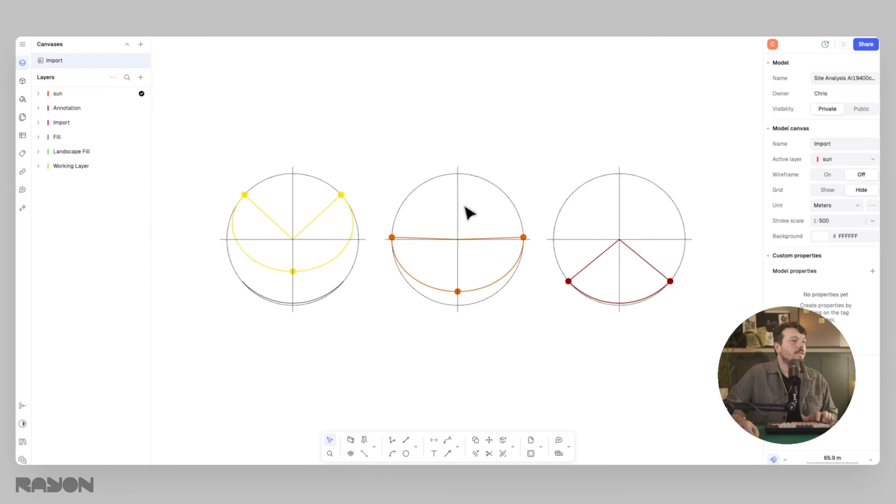
Restyle the third diagram's outer circle and two axis lines with a heavier black dashed stroke
scroll(596, 220, "right", 3)
scroll(490, 236, "up", 5, "ctrl")
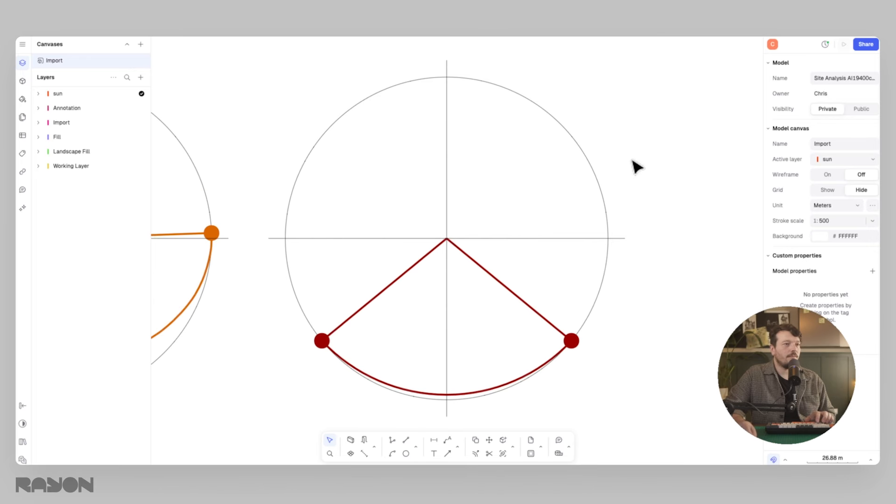
left_click_drag(632, 161, 586, 264)
left_click(446, 313, "shift")
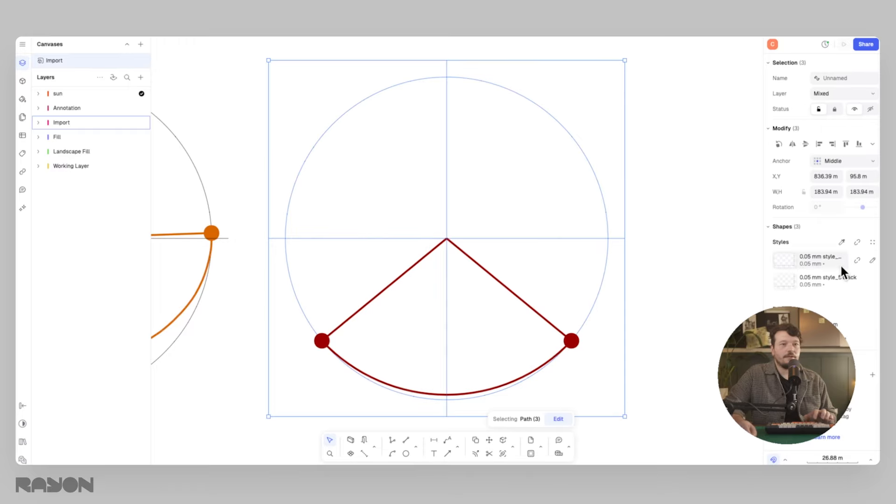
left_click(857, 260)
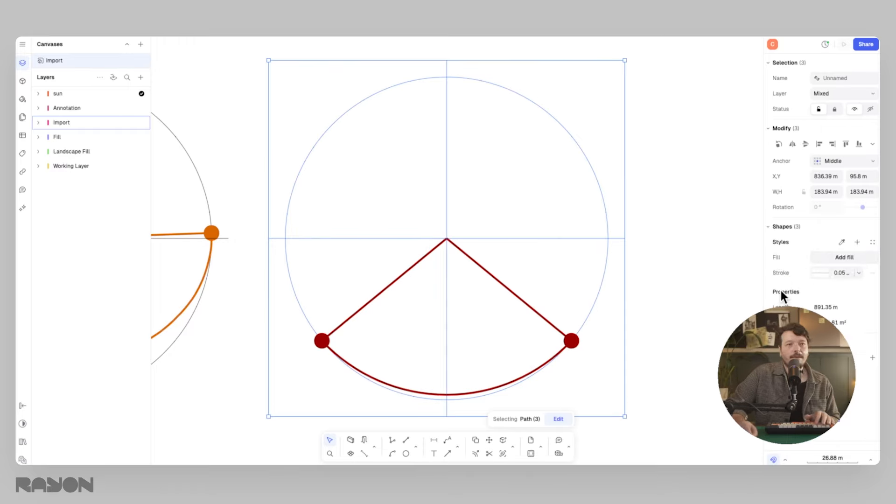
left_click(821, 272)
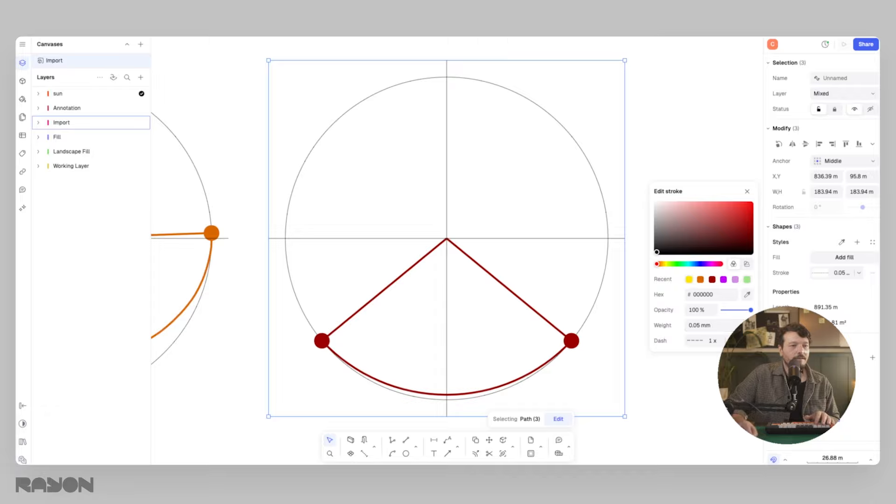
left_click(714, 325)
left_click(710, 270)
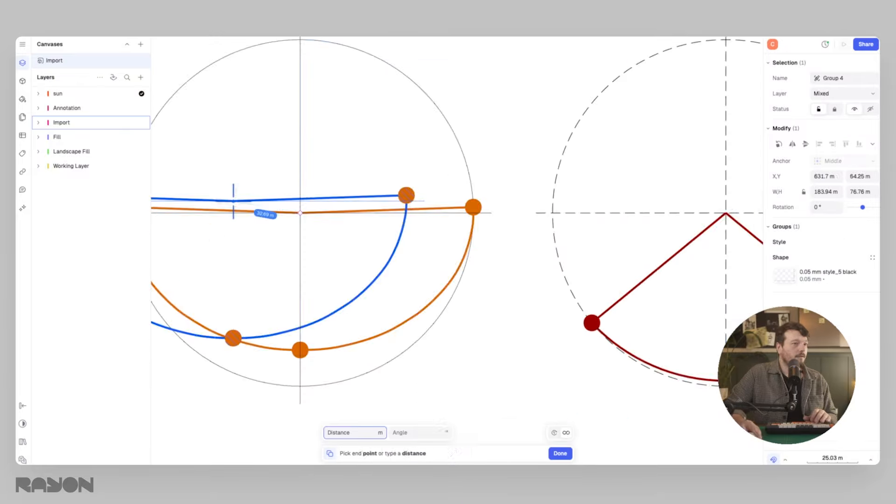
Place the copy of the orange sun-path group at the centre of the dashed circle
scroll(400, 206, "down", 3)
scroll(404, 216, "up", 3)
left_click(405, 216)
scroll(405, 217, "down", 5)
middle_click_drag(288, 199, 470, 190)
key("Escape")
Copy the yellow sun-path group from its circle's centre onto the centre of the dashed circle
scroll(276, 195, "up", 2)
left_click(325, 194)
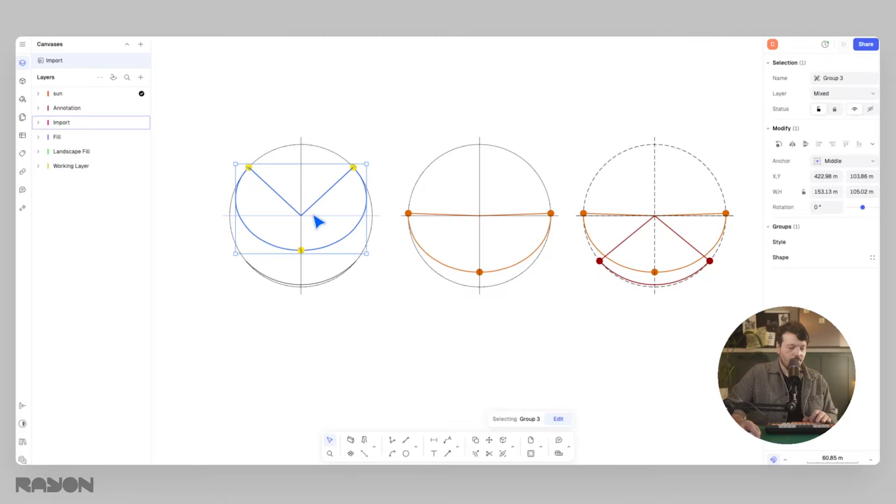
key("c")
left_click(301, 216)
left_click(655, 215)
key("Escape")
Delete the two source diagrams with the separate yellow and orange sun paths
middle_click_drag(566, 185, 505, 203)
left_click_drag(509, 117, 223, 332)
key("Delete")
Select the whole combined sun-path diagram and add a new layer named Solar path
middle_click_drag(636, 197, 463, 215)
left_click_drag(584, 149, 279, 369)
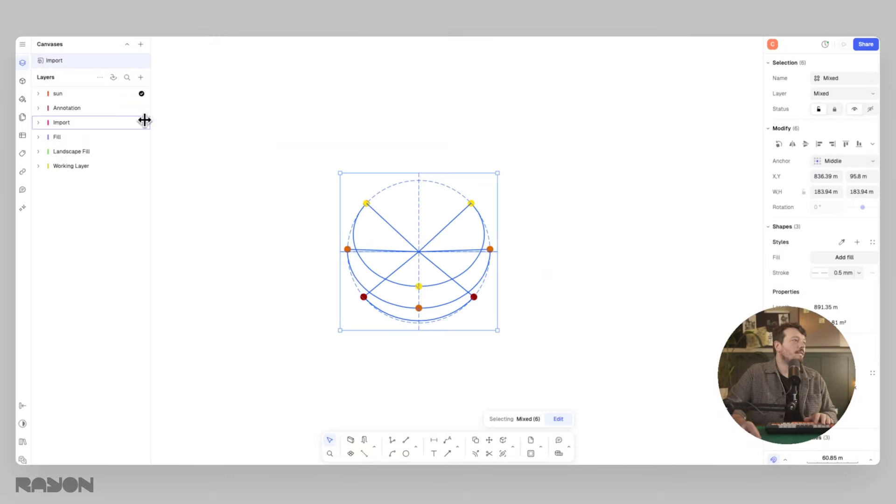
left_click(140, 77)
left_click(159, 94)
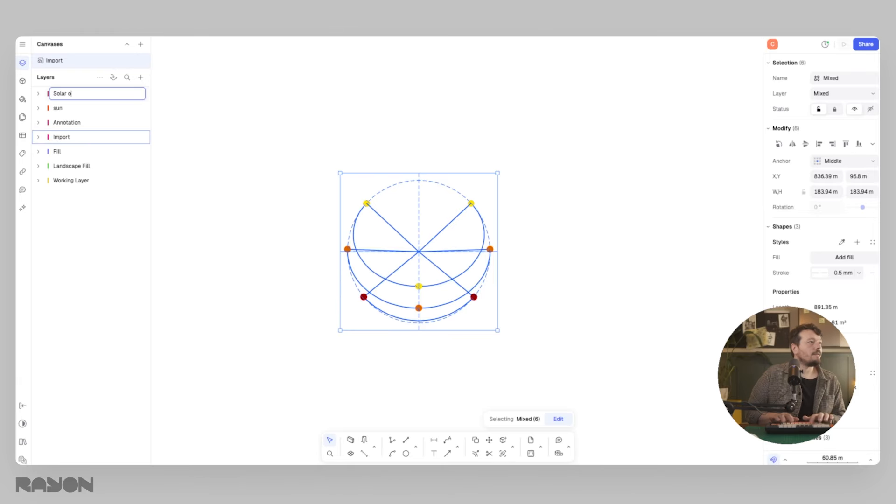
type("Solar")
type("path")
key("Return")
Move the combined sun-path diagram by its centre onto the middle of the red site plot
key("m")
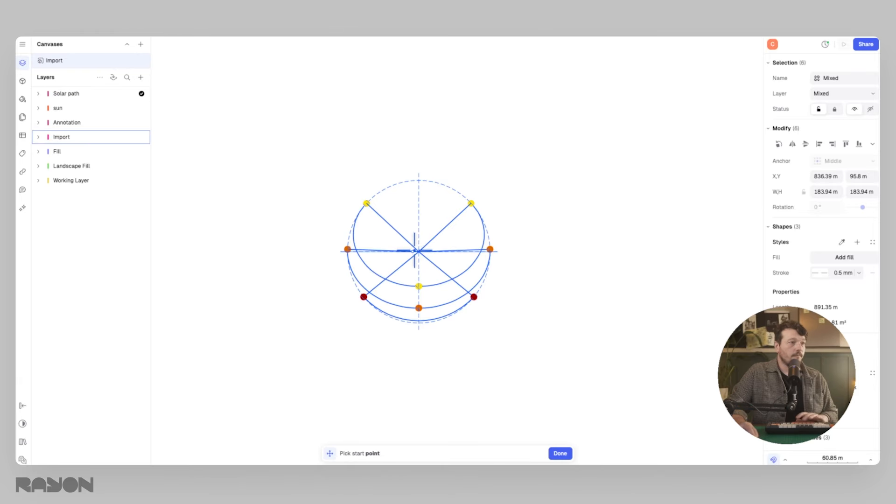
left_click(419, 252)
scroll(527, 205, "down", 7)
middle_click_drag(187, 227, 317, 236)
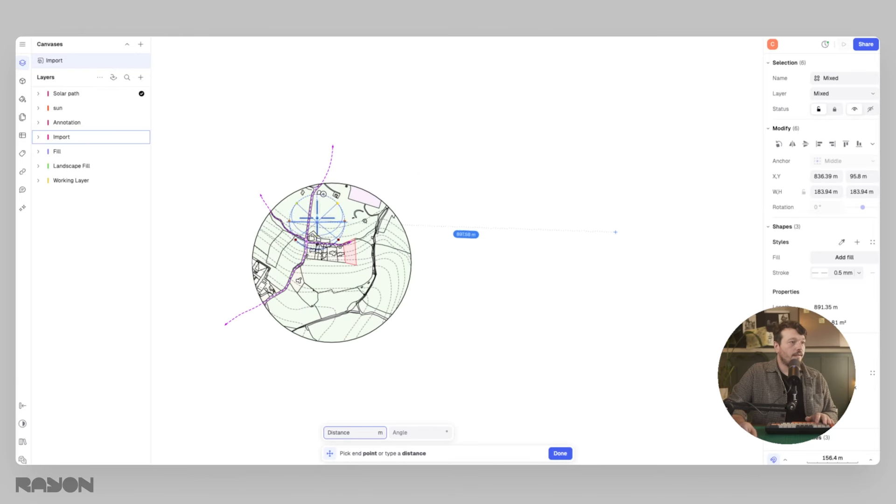
scroll(335, 275, "up", 6)
scroll(354, 226, "up", 5)
left_click(388, 224)
scroll(402, 193, "down", 9)
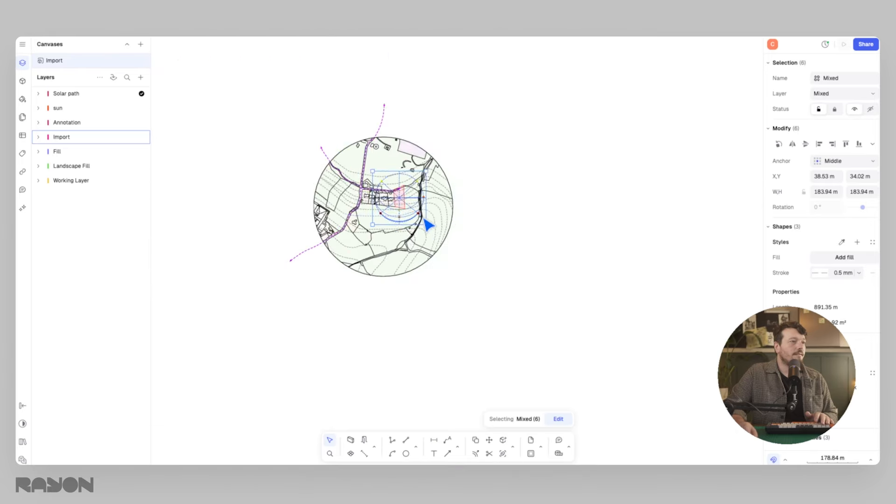
Enlarge the sun-path diagram to about 285 m across and recentre it on the red site plot
scroll(423, 217, "up", 8)
left_click_drag(439, 254, 586, 400)
middle_click_drag(388, 184, 480, 278)
key("m")
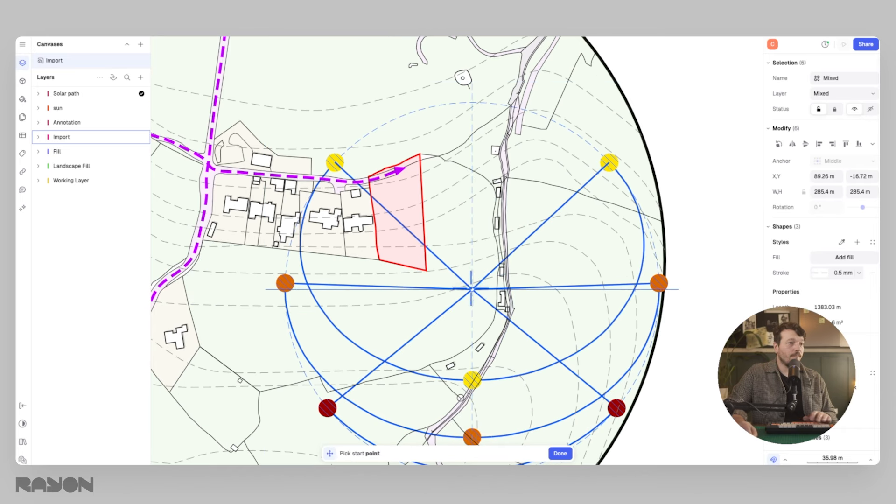
Assign the selected sun-path diagram to the Solar path layer and clear the selection
left_click(827, 94)
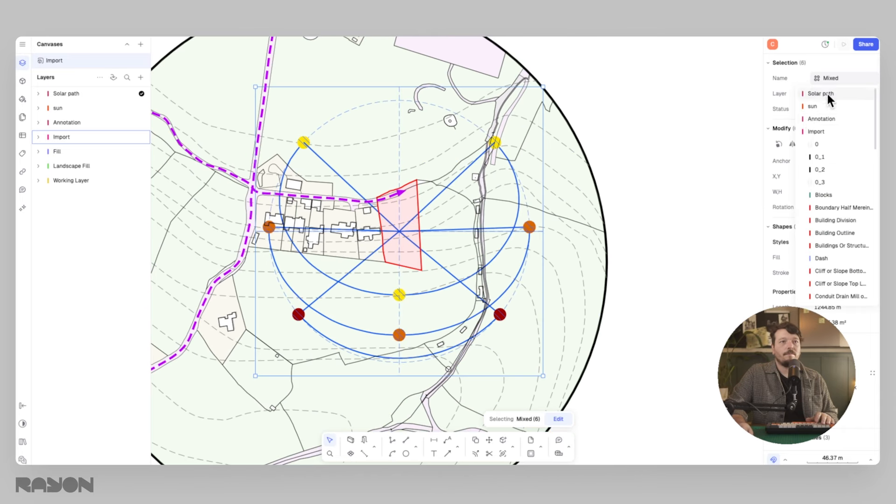
left_click(821, 94)
left_click(665, 172)
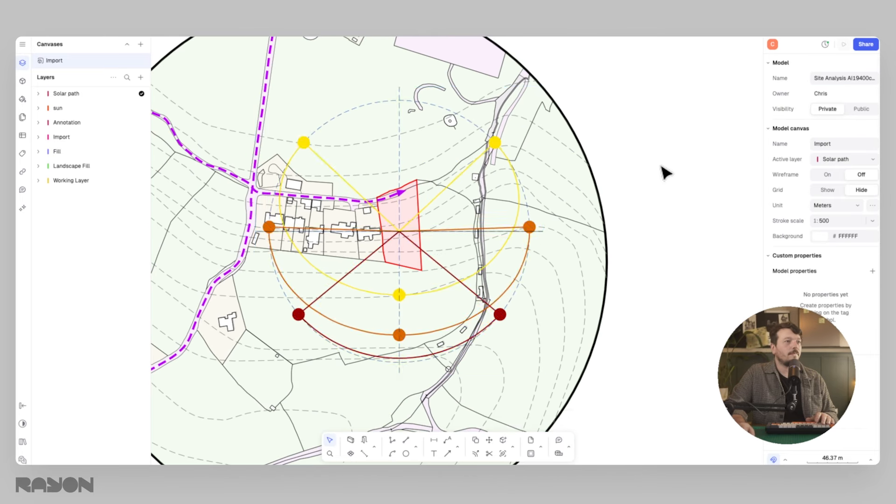
Add a new layer named Views
scroll(590, 195, "down", 2)
middle_click_drag(565, 229, 642, 191)
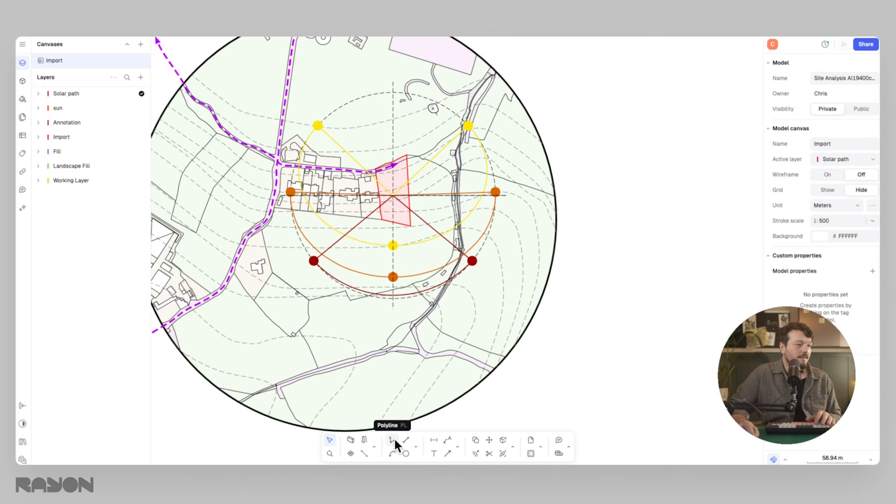
left_click(139, 78)
left_click(145, 98)
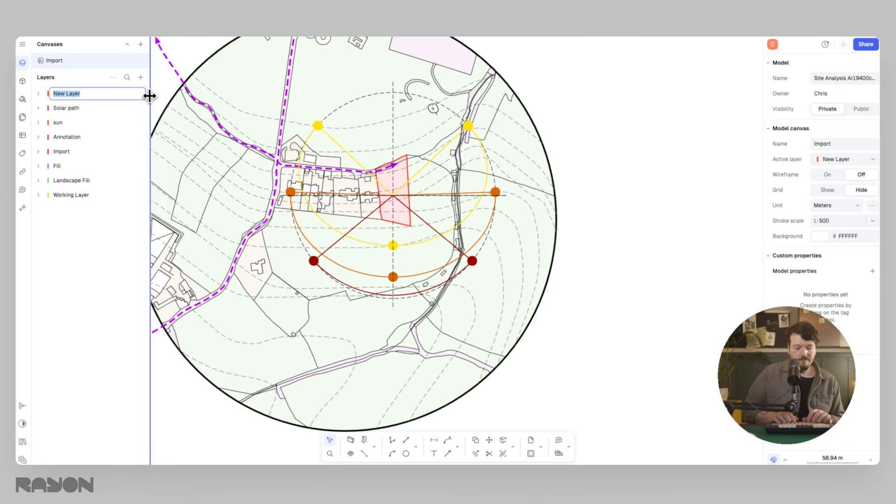
type("Views")
key("Return")
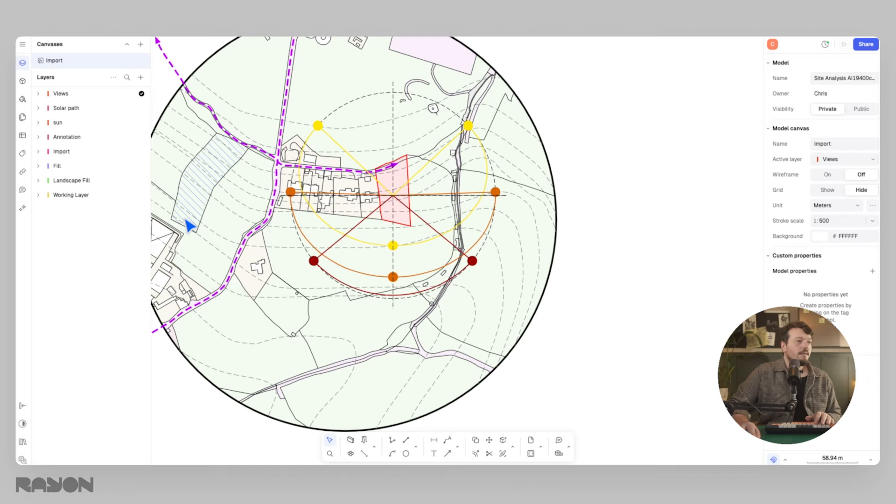
Draw a line about 201 m long from the sun-path centre south-west across the fields
left_click(392, 441)
scroll(393, 196, "up", 5)
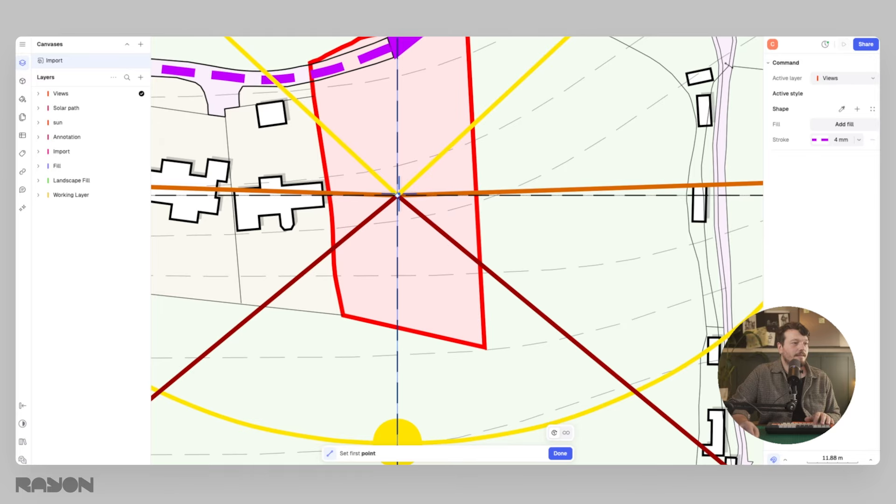
left_click(398, 195)
scroll(425, 164, "down", 5)
scroll(345, 322, "up", 2)
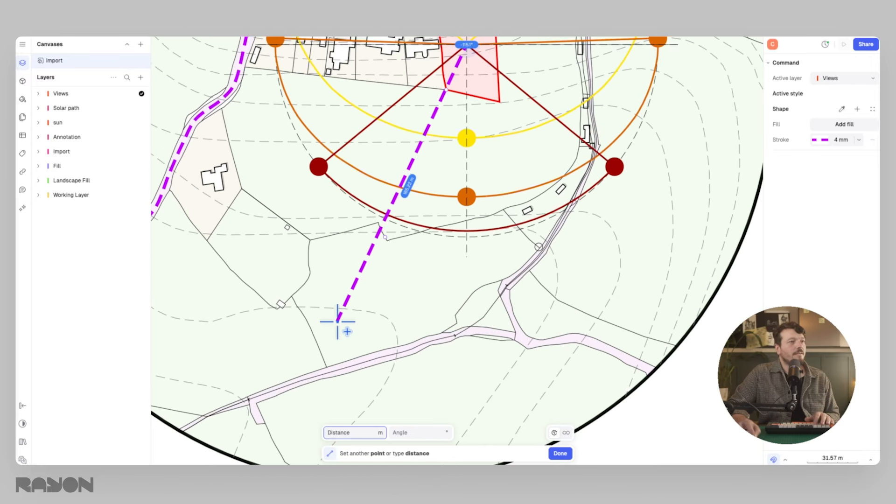
double_click(325, 345)
Draw a second line about 191 m long from the same centre to the south-east and join both outer ends with an arc
scroll(410, 146, "up", 5)
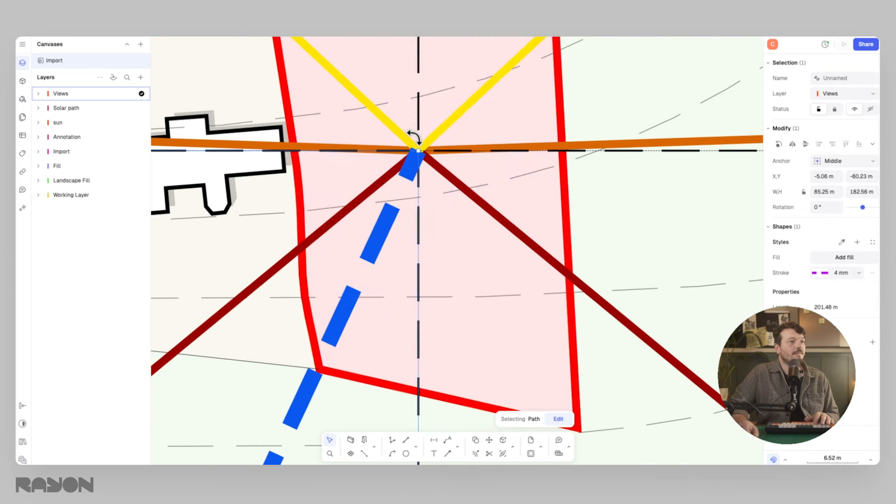
scroll(387, 231, "down", 5)
middle_click_drag(485, 208, 382, 172)
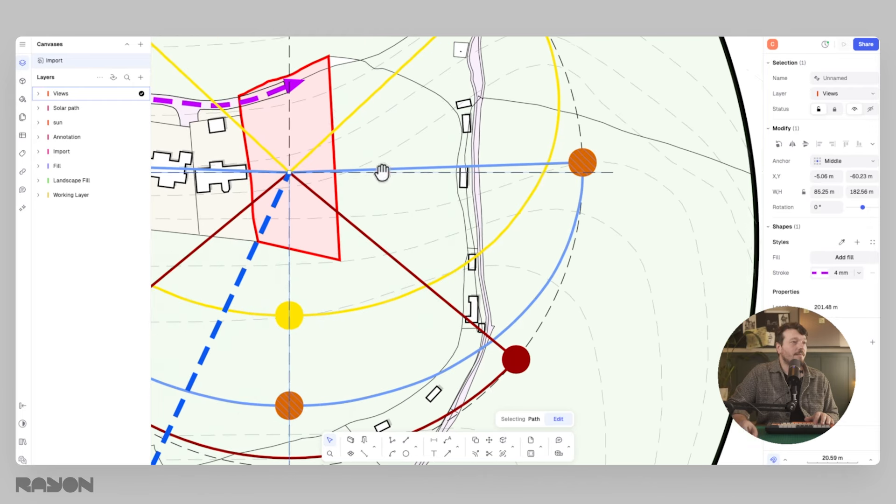
scroll(327, 180, "down", 2)
key("l")
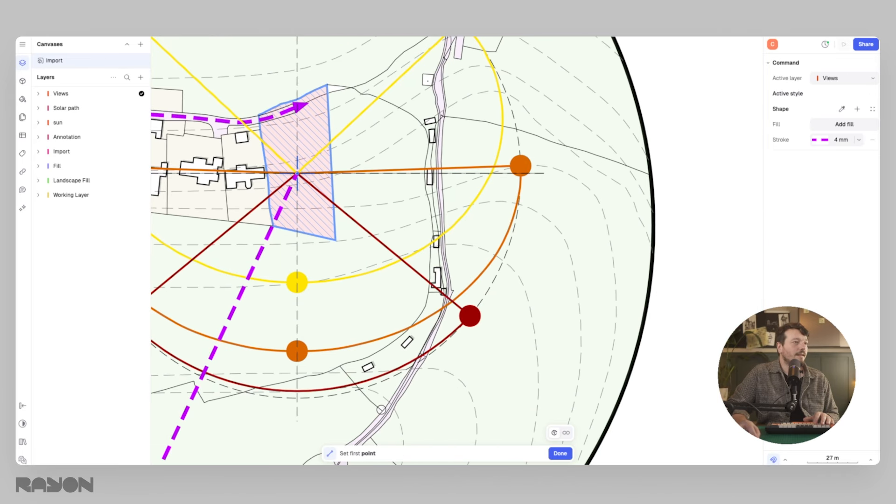
left_click(297, 173)
scroll(499, 260, "down", 4)
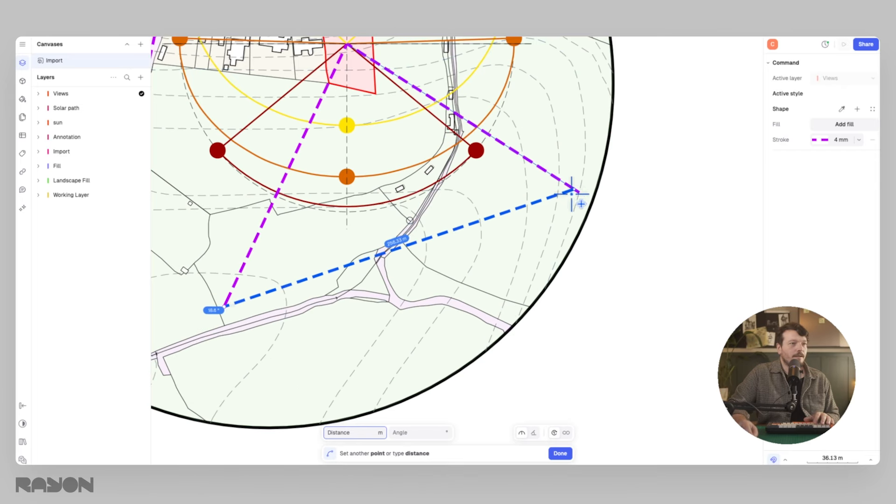
left_click(578, 192)
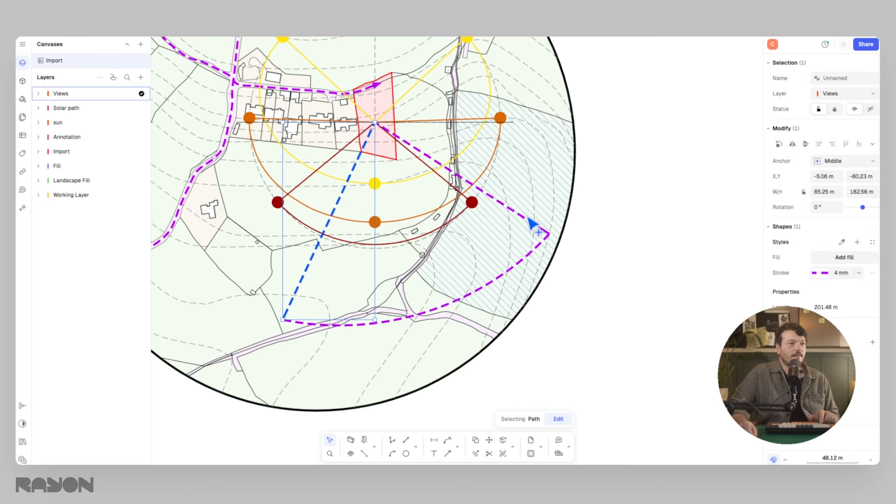
Assign the view cone's two lines and arc to the Views layer and fill the area they enclose
left_click(528, 220, "shift")
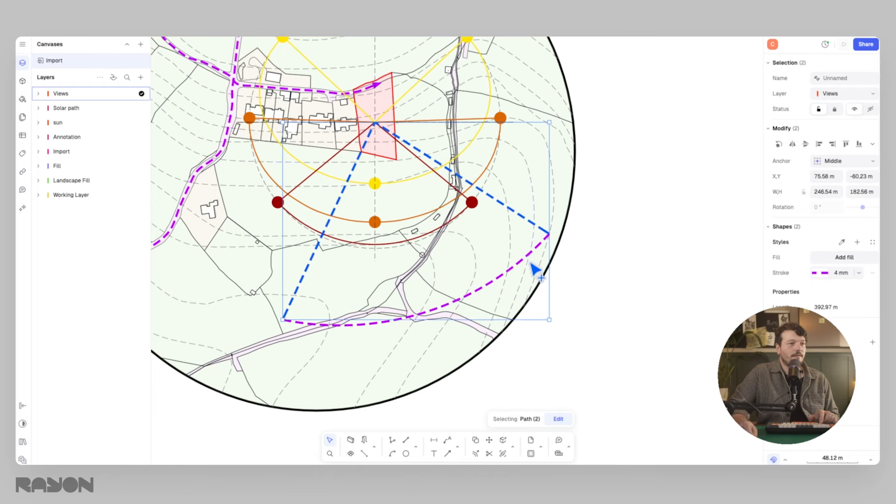
left_click(526, 259, "shift")
left_click(848, 92)
left_click(817, 94)
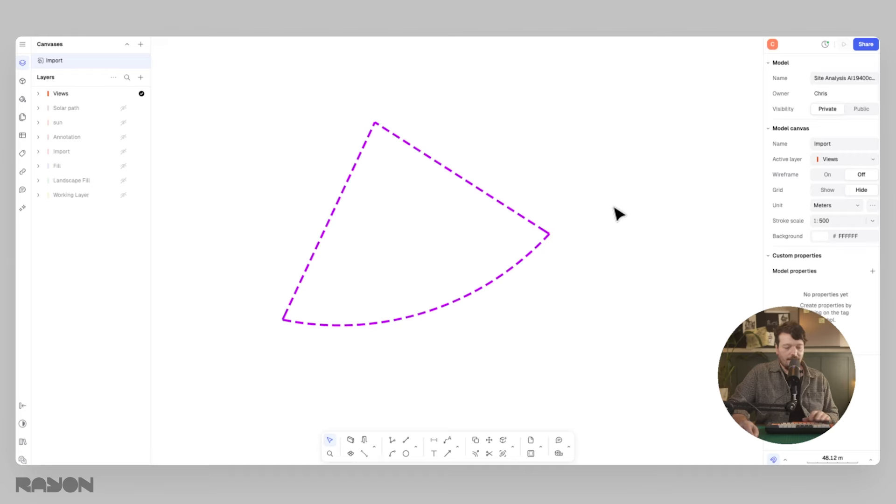
key("f")
left_click(461, 243)
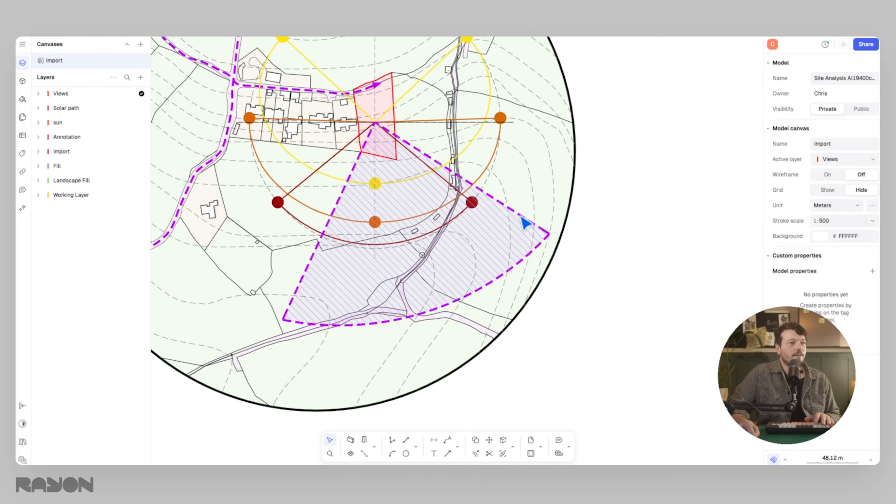
Set the stroke of the view cone's south-east line to light blue 00C3FF with a 2 mm weight
left_click(522, 218)
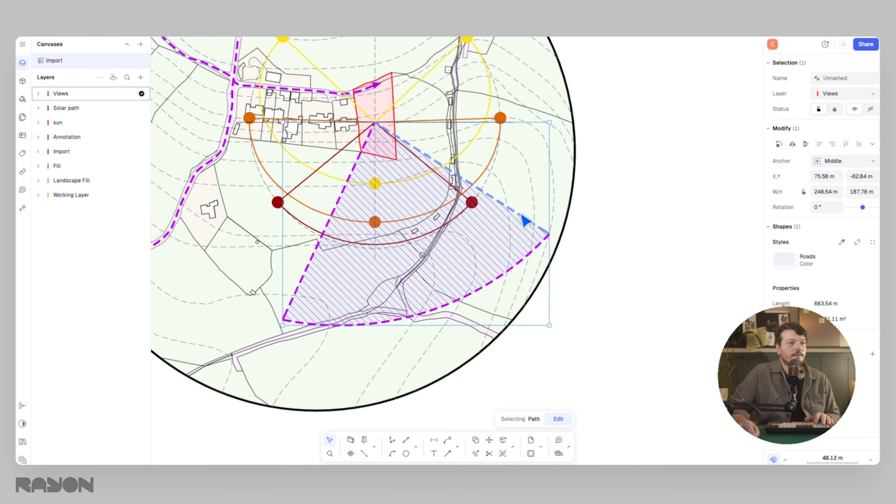
key("Tab")
left_click(820, 272)
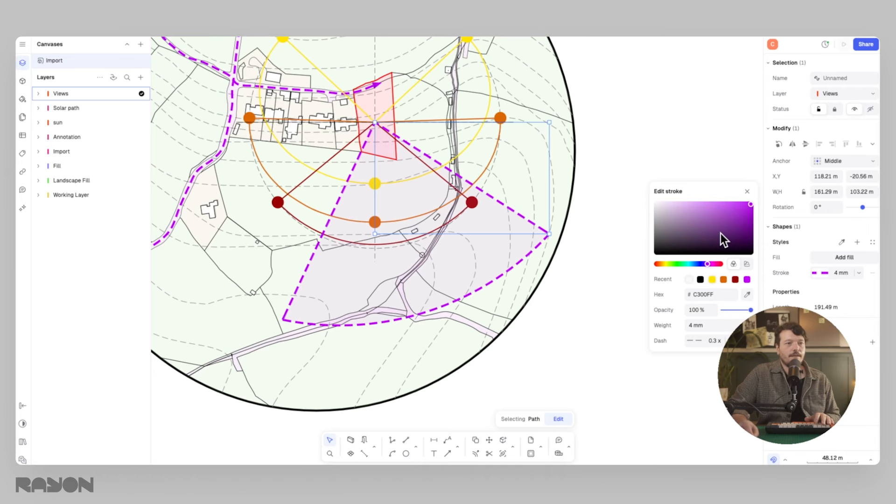
mouse_move(708, 265)
left_mouse_down()
mouse_move(736, 265)
mouse_move(692, 264)
left_mouse_up()
left_click(698, 325)
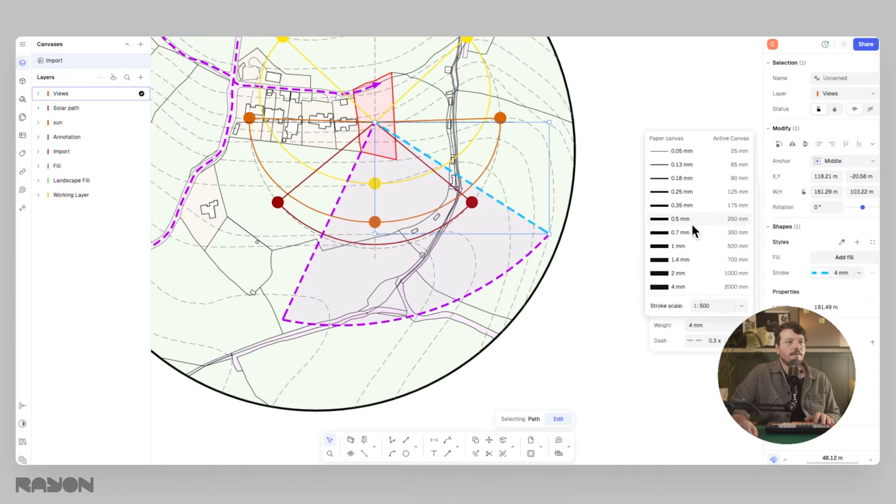
left_click(678, 273)
Copy the light blue line's style to the view cone's other line and arc
left_click(842, 242)
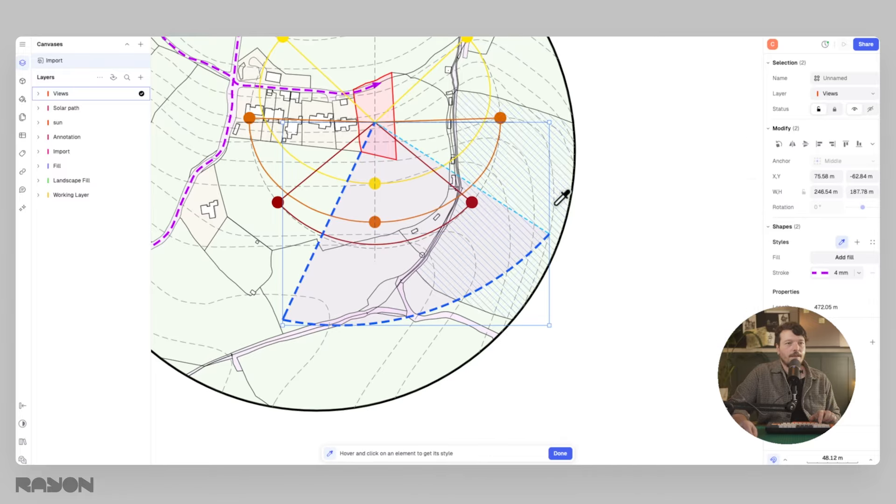
left_click(496, 201)
left_click(618, 242)
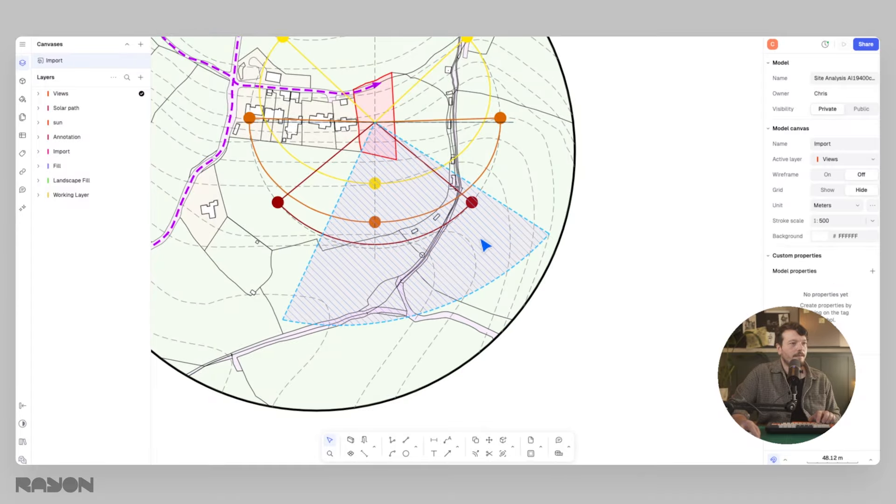
Detach the Roads style from the view cone's fill and set its fill colour to 00C3FF
left_click(484, 244)
left_click(782, 254)
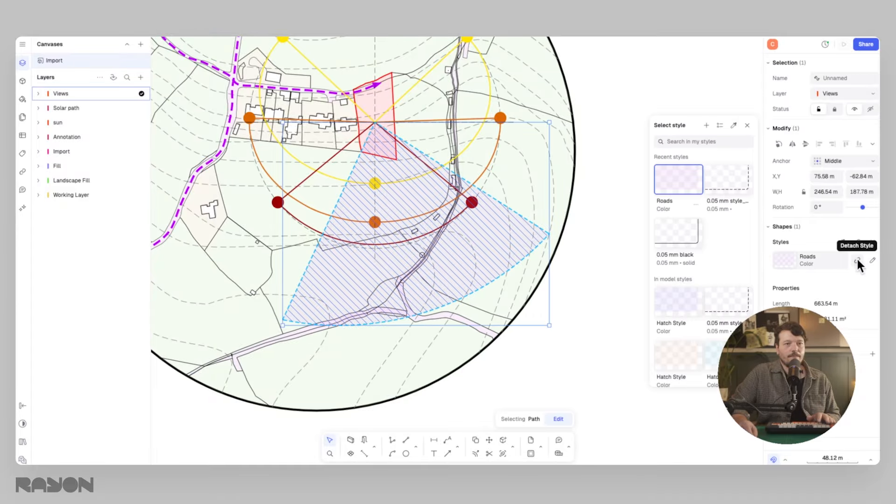
left_click(857, 261)
left_click(817, 257)
left_click(689, 287)
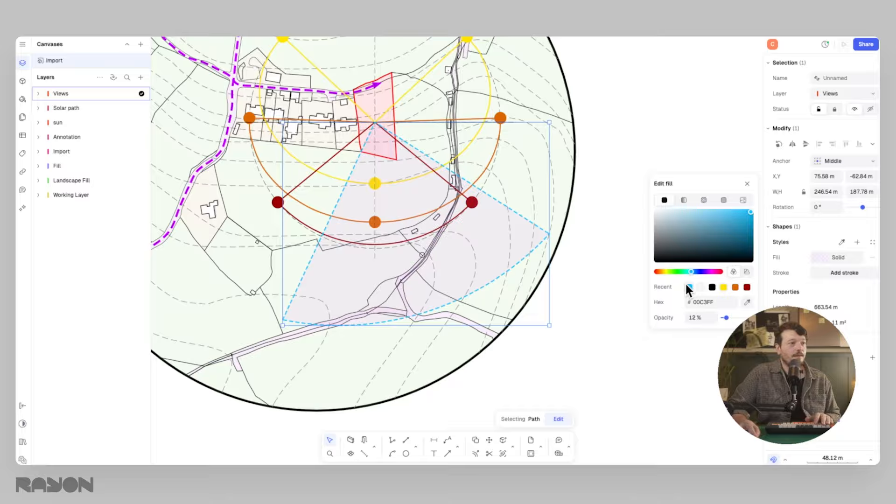
left_click(711, 130)
Select the complete view cone and enlarge it so it extends beyond the circular site boundary
scroll(541, 146, "up", 1)
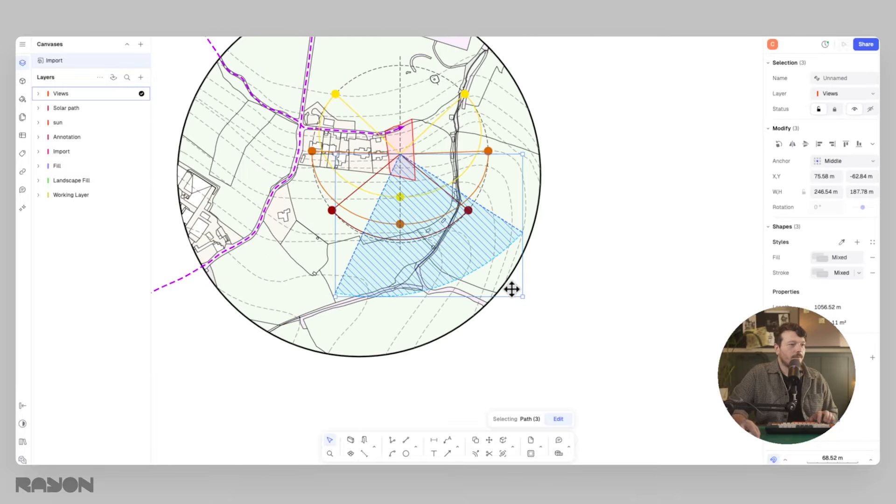
left_click(504, 266, "shift")
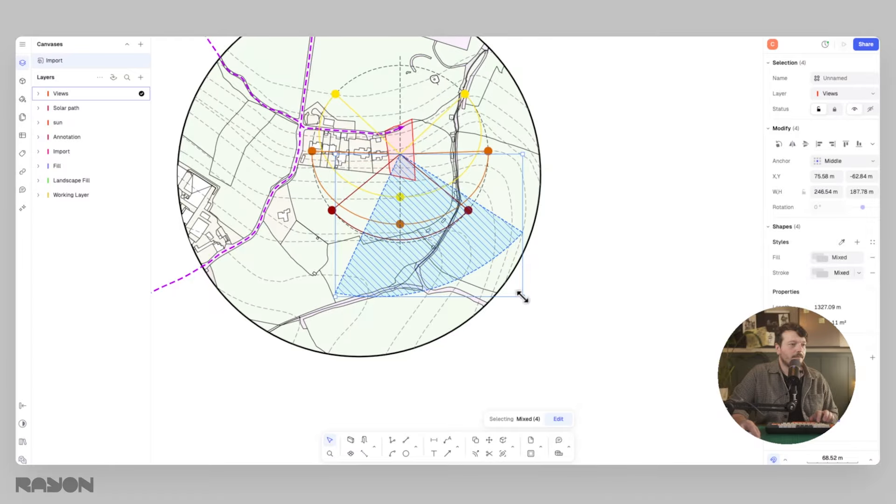
left_click_drag(522, 297, 552, 330)
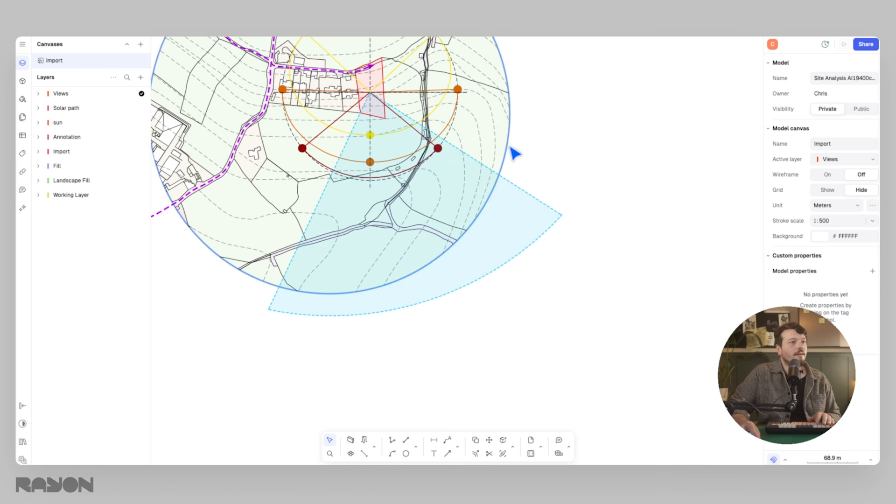
Offset the circular site boundary outward to the view cone's south-west corner
left_click(510, 148)
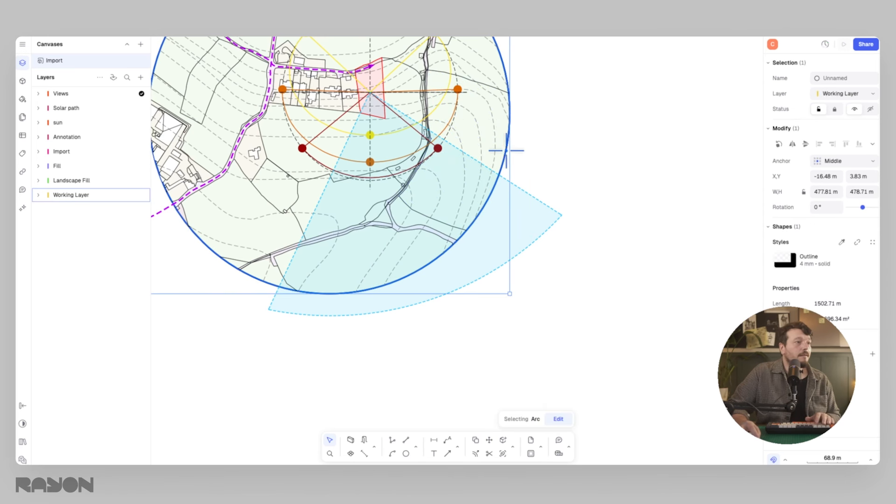
key("o")
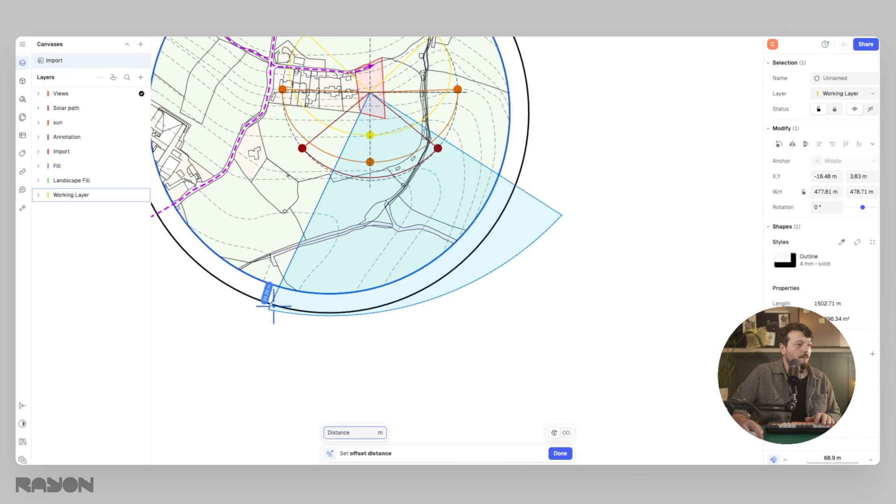
left_click(269, 309)
key("t")
key("Escape")
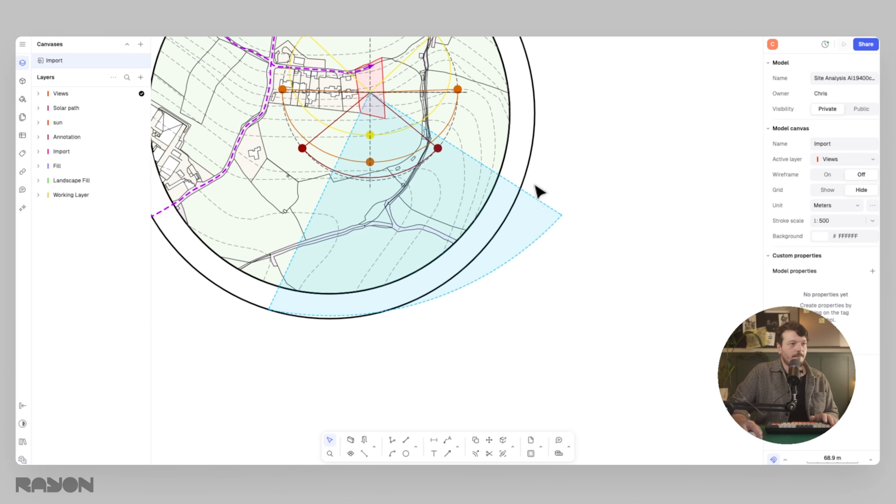
Trim the view cone's lines and arc outside the outer circle, and move the cone's blue fill aside to the east
left_click(530, 167)
key("shift+t")
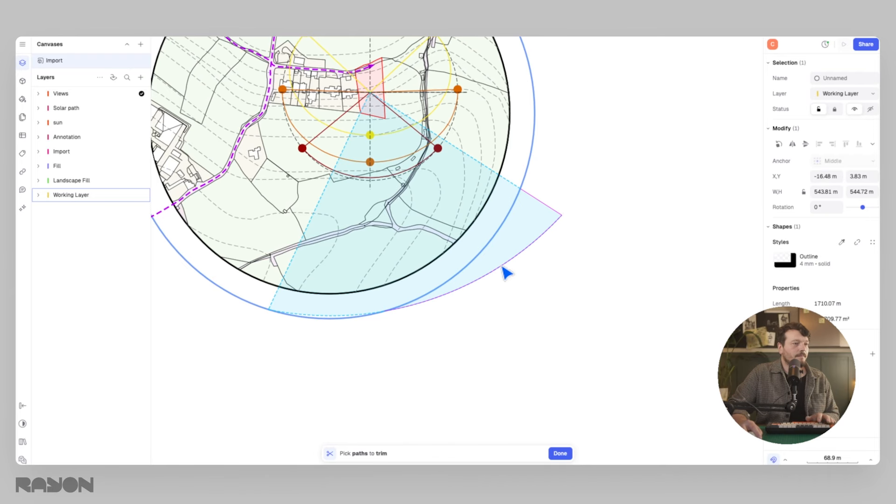
key("Escape")
mouse_move(529, 218)
left_mouse_down()
mouse_move(779, 252)
mouse_move(767, 285)
left_mouse_up()
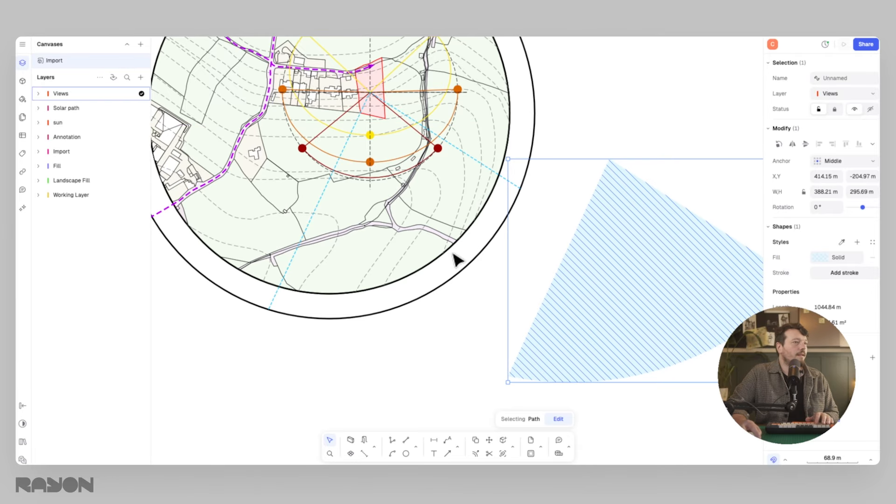
Assign the outer circle to the Views layer
left_click(483, 265)
left_click(843, 93)
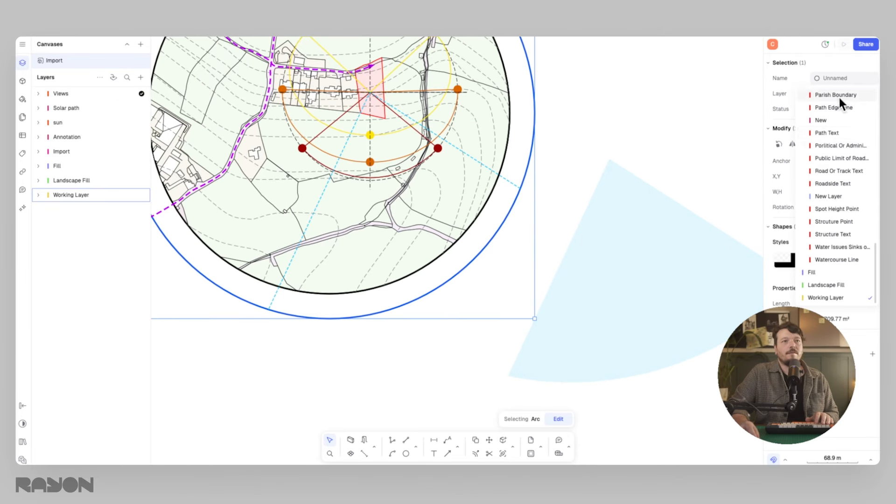
left_click(827, 93)
left_click(553, 168)
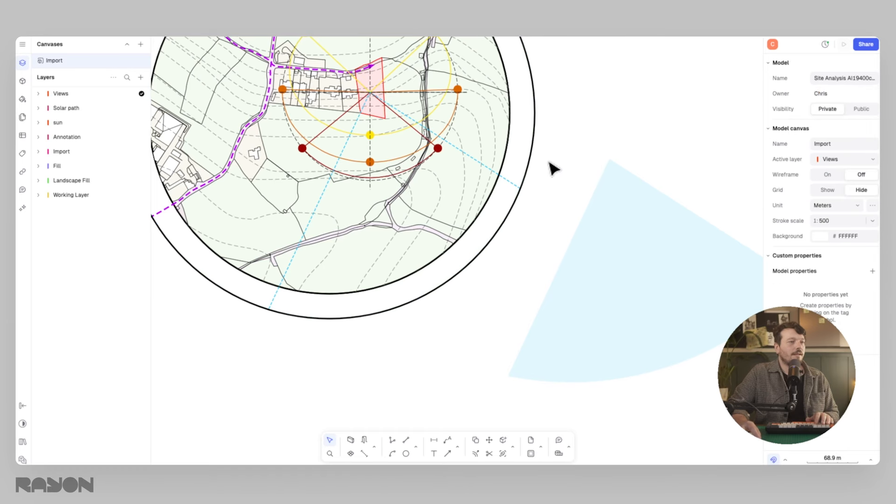
Trim the outer circle against the two view cone lines, keeping only the arc between them
left_click(516, 185)
left_click(274, 298, "shift")
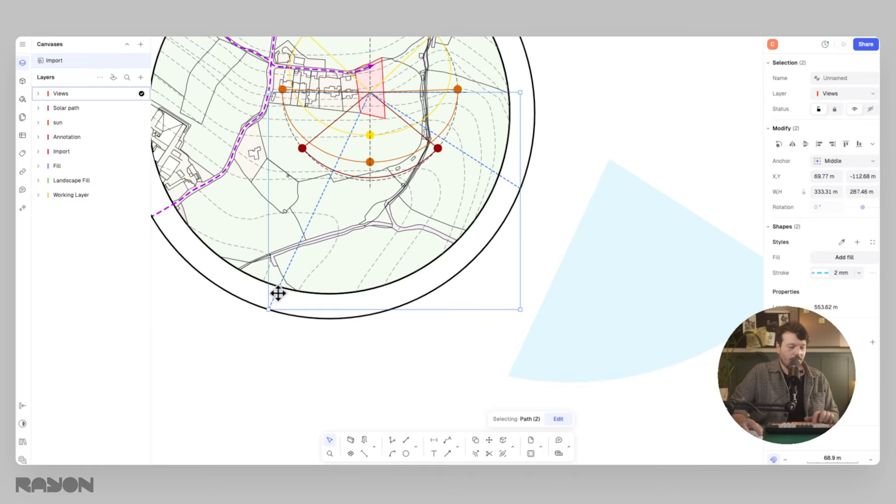
key("shift+t")
left_click(245, 308)
key("Escape")
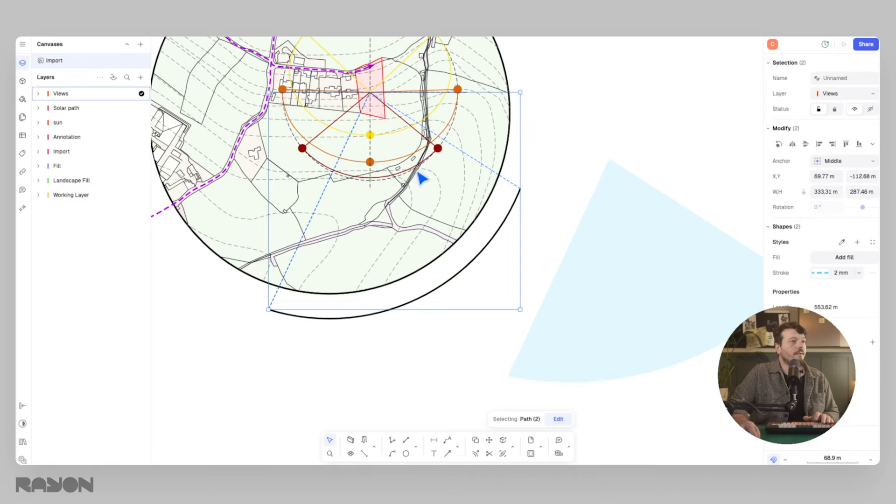
Hide every layer except Views
left_click(123, 108)
left_click(124, 122)
left_click(93, 137)
left_click(124, 152)
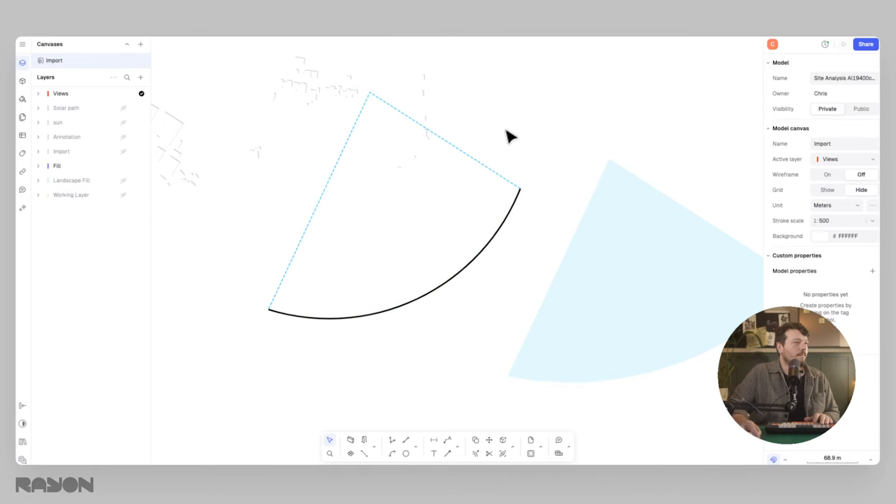
left_click(124, 166)
Fill the trimmed view cone and copy the light blue style of the spare fill onto it
key("b")
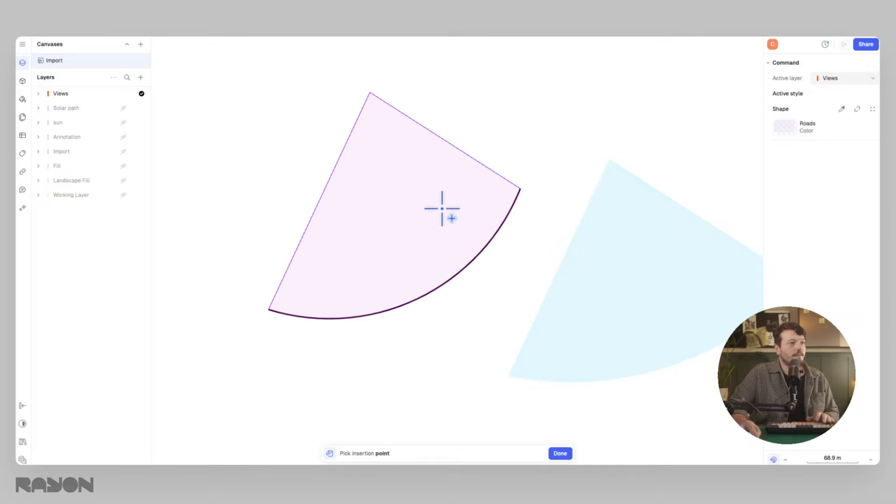
left_click(442, 209)
key("Return")
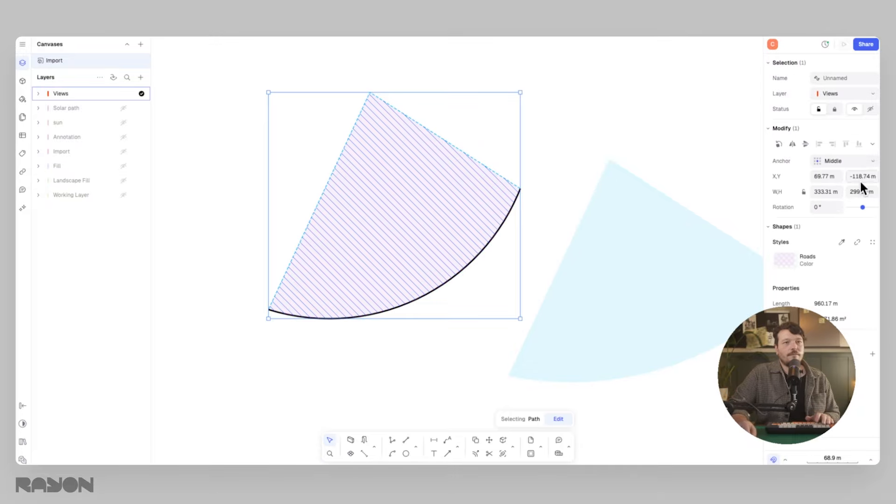
left_click(839, 239)
left_click(692, 227)
left_click(621, 130)
Copy the cone line's dashed light blue stroke to the outer arc and delete the spare blue fill
left_click(514, 212)
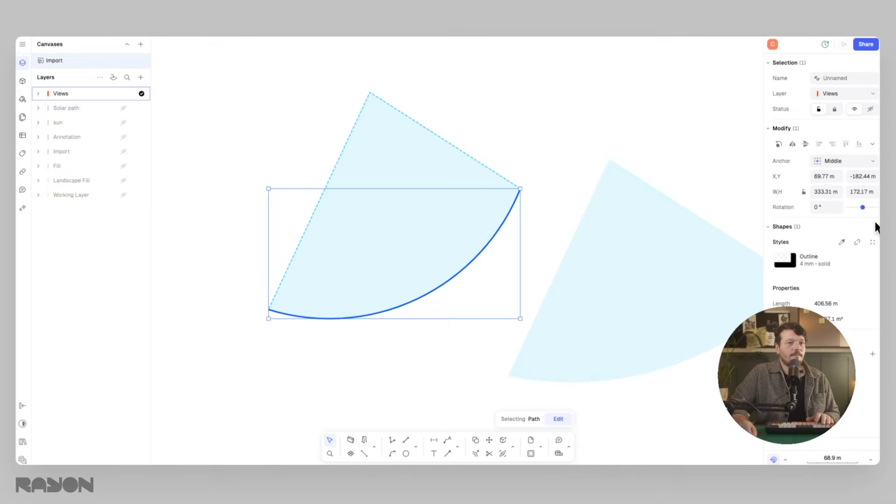
left_click(841, 243)
left_click(488, 172)
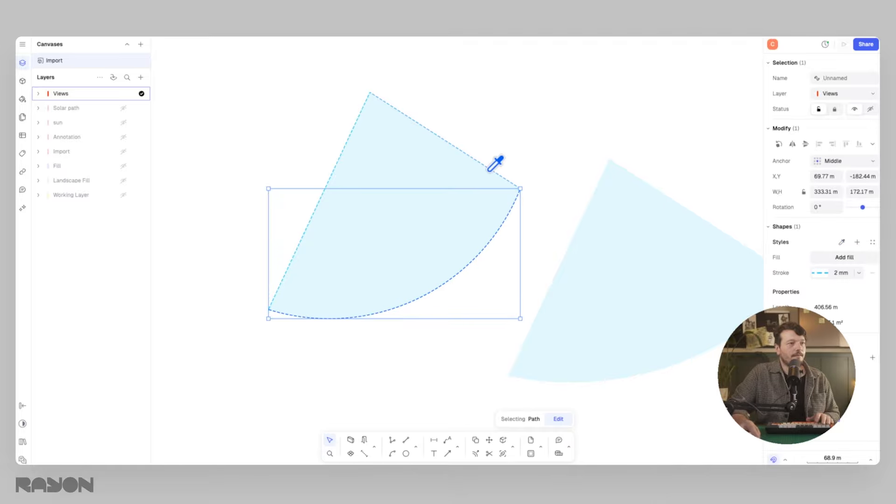
left_click(546, 137)
left_click(671, 238)
key("Delete")
Show the Solar path, sun, Annotation, Import, Fill, Landscape Fill and Working Layer layers again
left_click(122, 108)
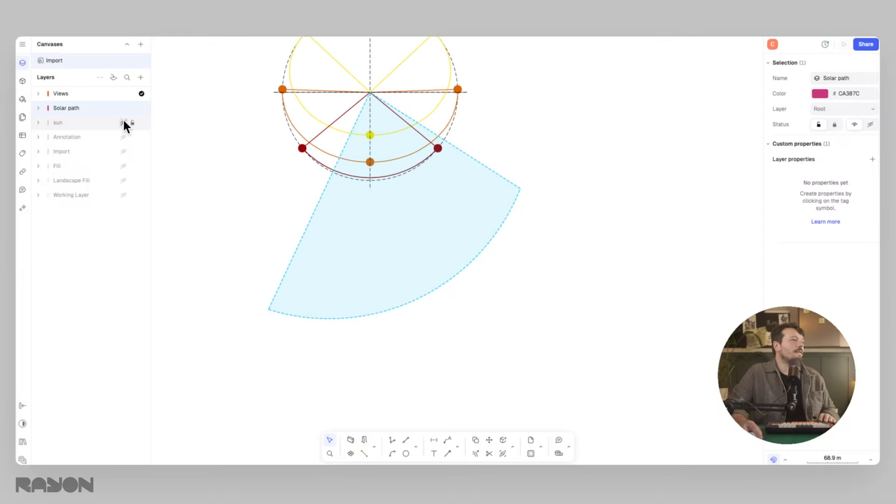
left_click(124, 122)
left_click(123, 137)
left_click(123, 151)
left_click(123, 166)
left_click(124, 180)
left_click(123, 195)
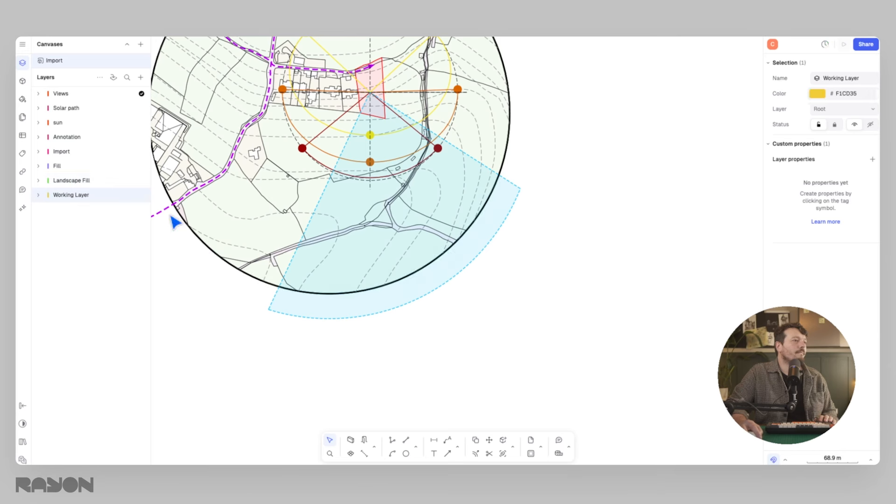
left_click(603, 199)
scroll(495, 216, "up", 4)
scroll(489, 218, "down", 5)
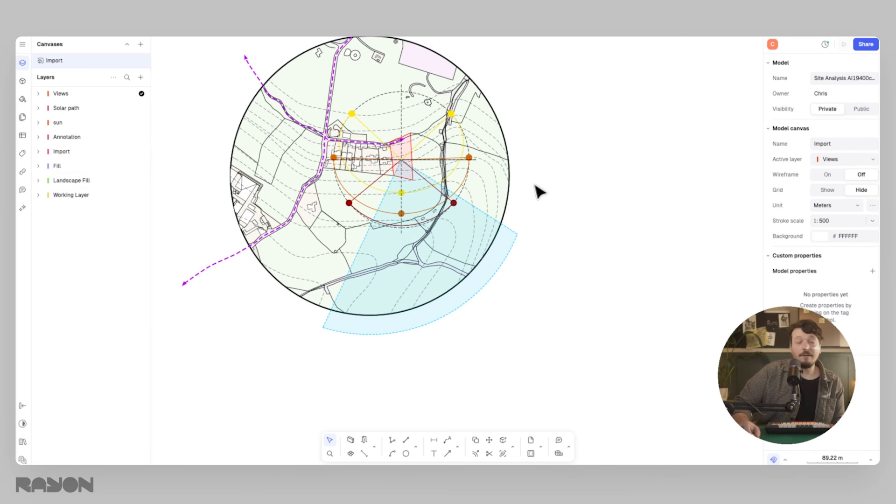
scroll(559, 191, "up", 2)
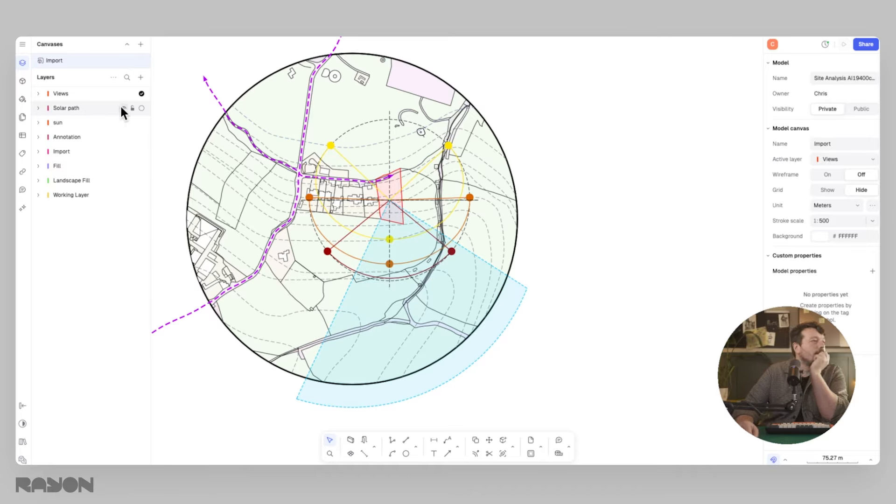
Hide the Solar path, sun and Annotation layers
left_click(123, 108)
left_click(124, 122)
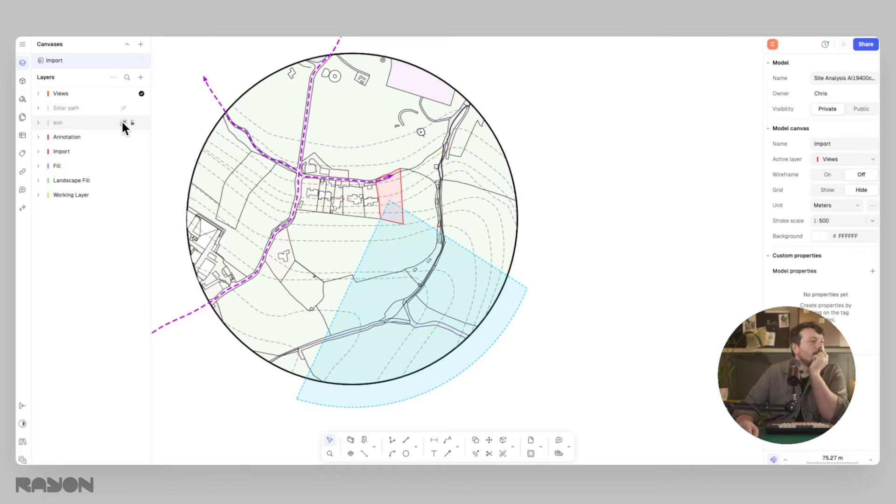
left_click(123, 138)
Move the Height_Contours layer out of Import to the top level, leaving only it and the active Working Layer visible
left_click(123, 151)
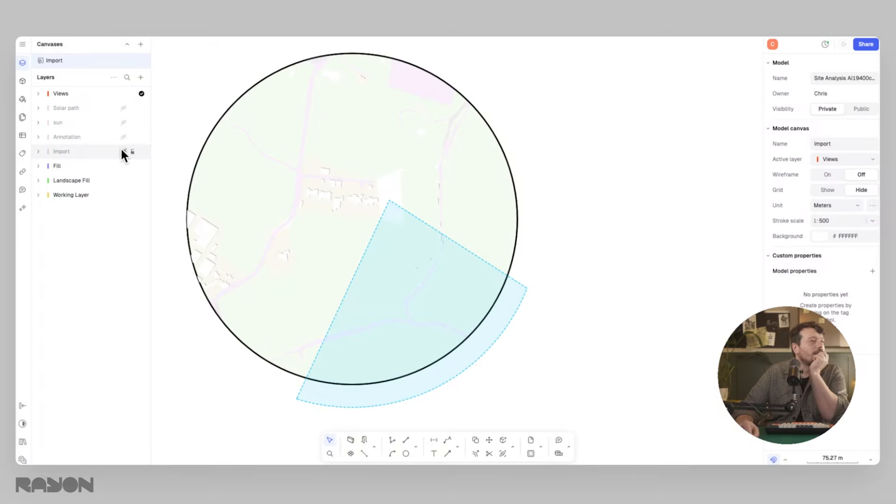
left_click(123, 151)
left_click(38, 151)
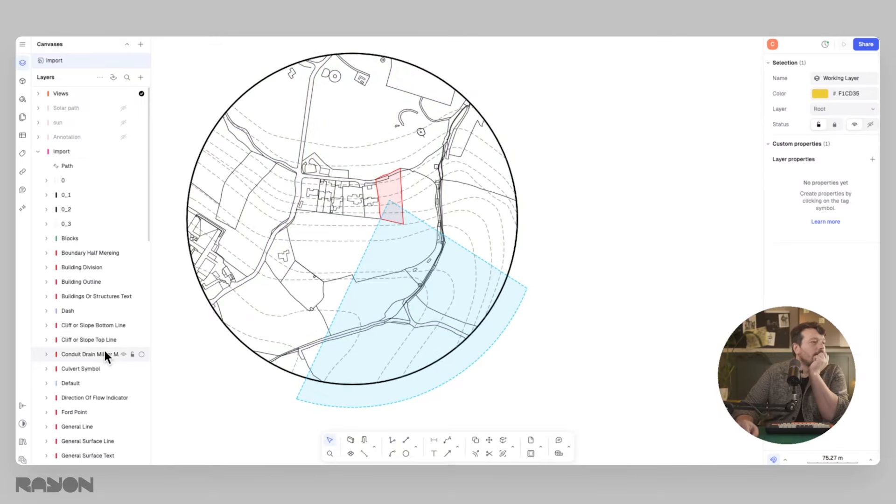
scroll(101, 336, "down", 3)
left_click(81, 339)
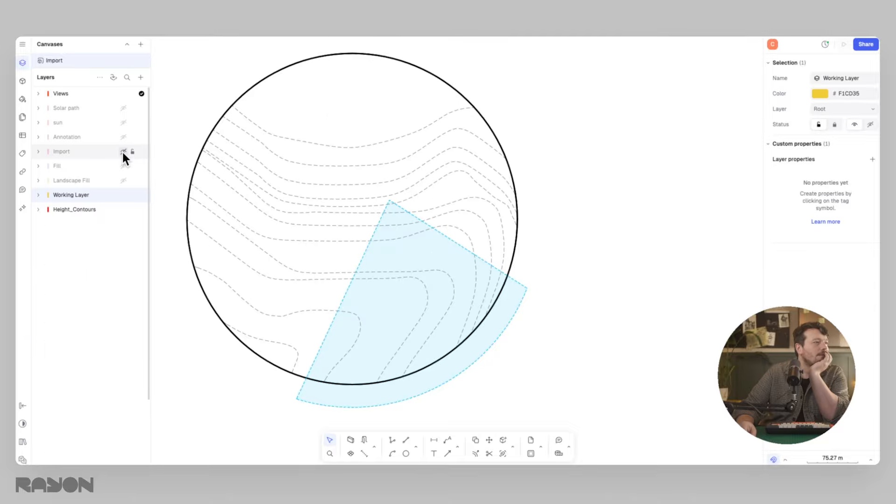
left_click(140, 195)
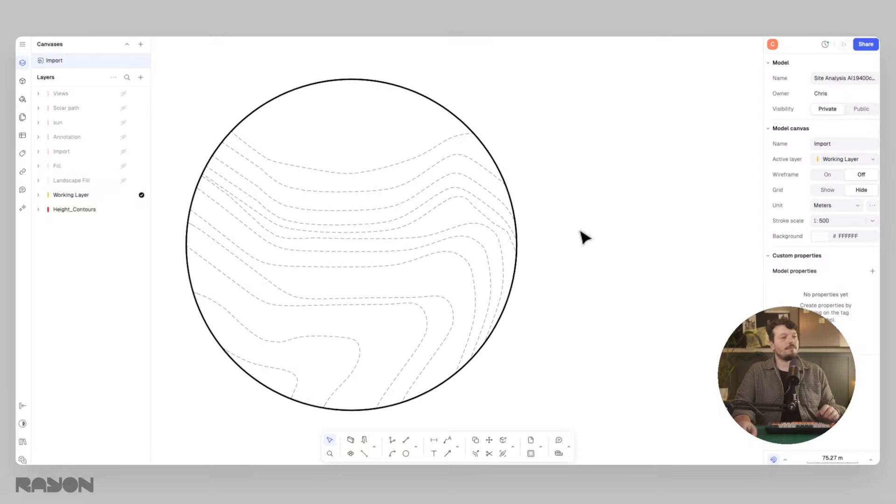
mouse_move(566, 195)
middle_mouse_down()
mouse_move(594, 227)
mouse_move(629, 179)
mouse_move(586, 189)
middle_mouse_up()
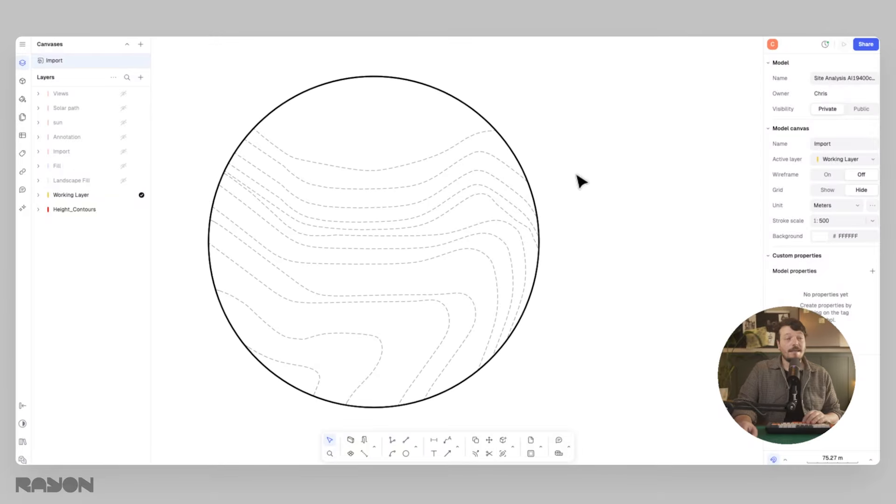
Fill every band between the contour lines inside the circular site boundary on the Working Layer
key("b")
left_click(401, 136)
left_click(434, 170)
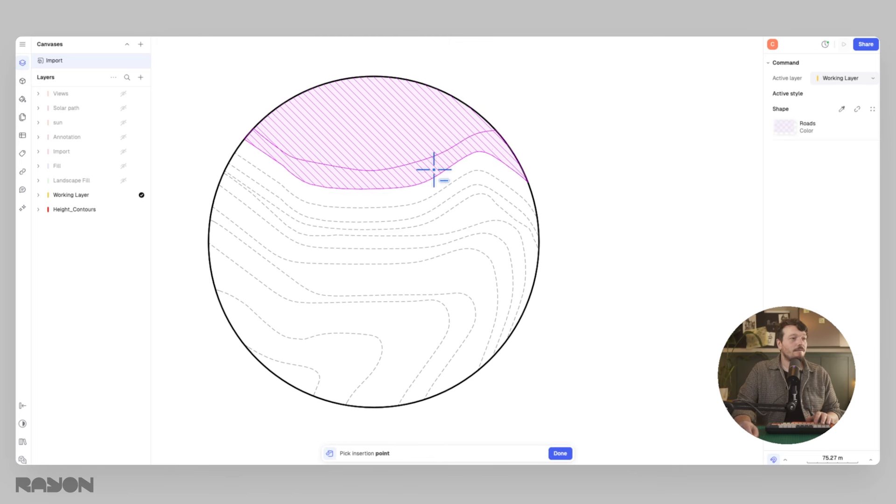
mouse_move(434, 170)
left_mouse_down()
mouse_move(471, 167)
mouse_move(477, 178)
mouse_move(455, 306)
mouse_move(384, 330)
left_mouse_up()
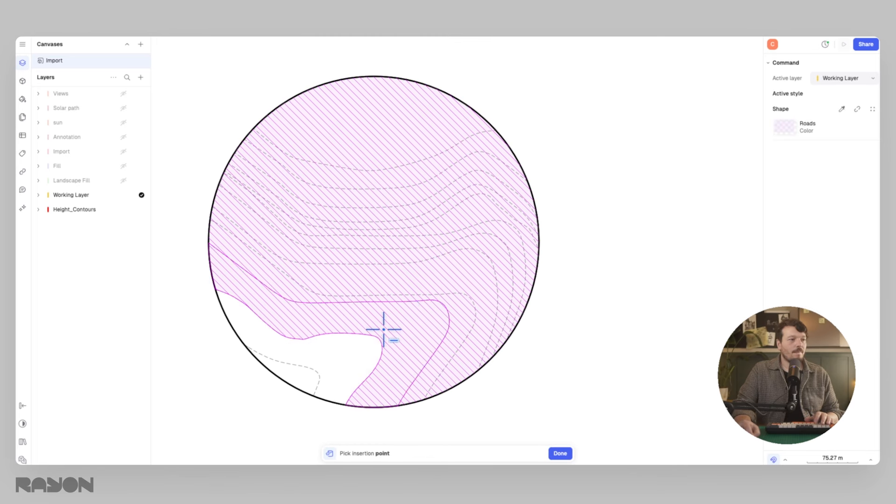
left_click_drag(384, 330, 346, 355)
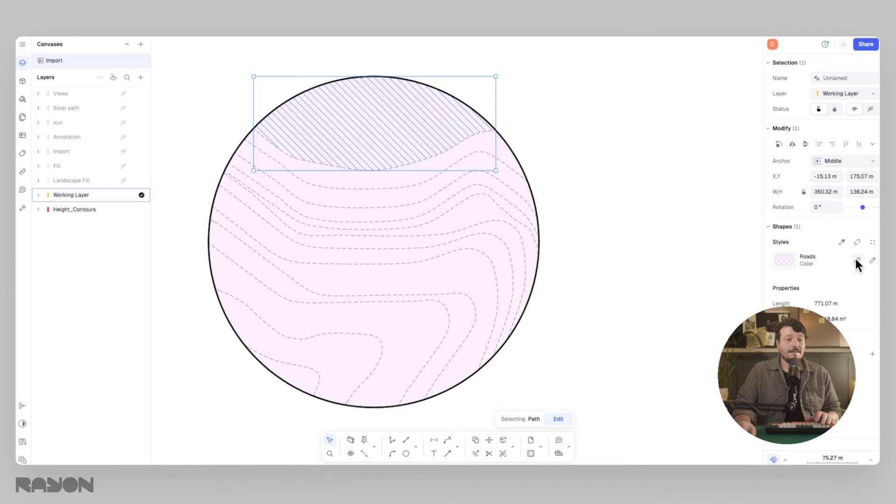
Detach the Roads style from the northernmost contour band and make its fill black 000000 and fully transparent
left_click(858, 260)
left_click(823, 256)
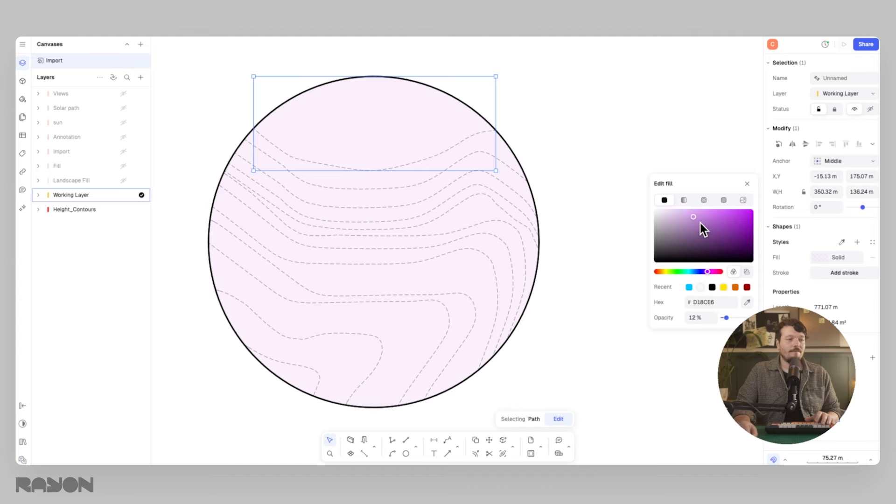
left_click_drag(702, 231, 627, 292)
left_click(622, 288)
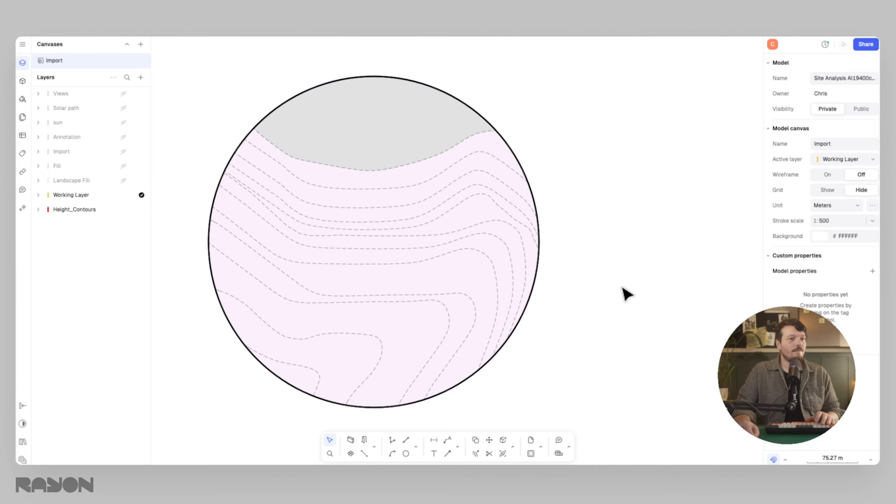
left_click(350, 124)
left_click(831, 254)
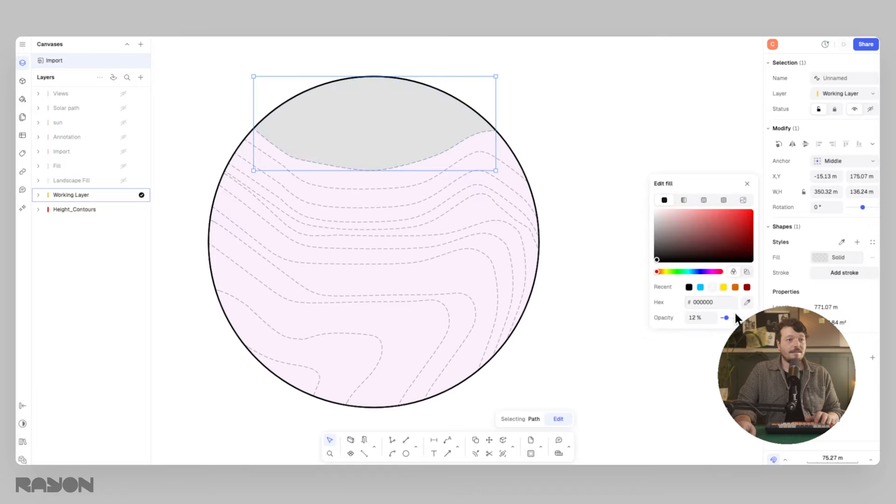
left_click_drag(726, 317, 681, 318)
left_click(597, 280)
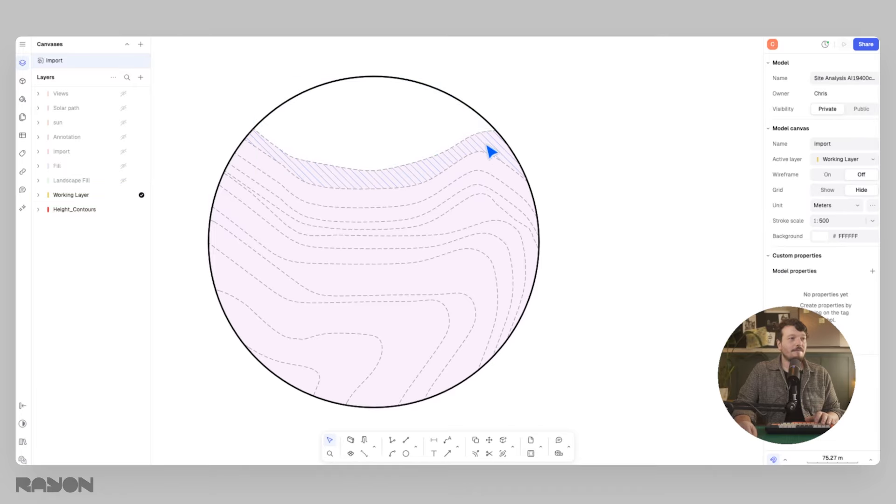
Give the second contour band from the north the first band's black fill and set its opacity to 5%
left_click(488, 143)
left_click(857, 242)
left_click(596, 146)
left_click(494, 146)
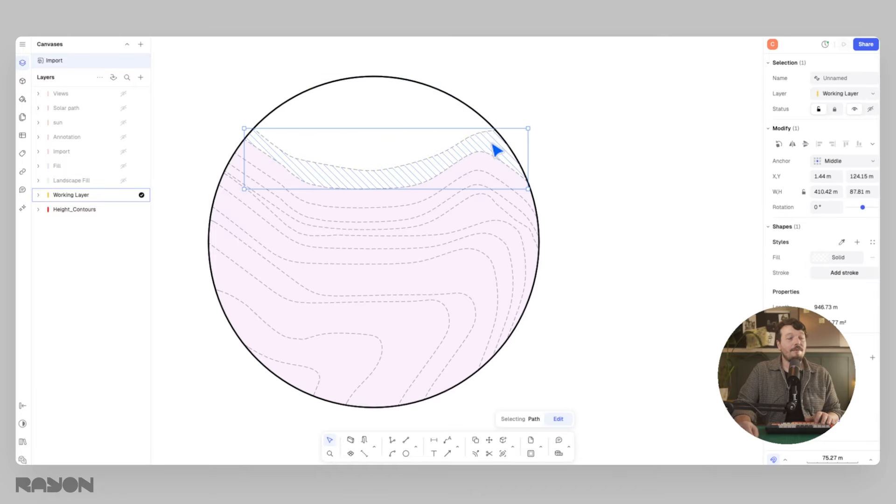
left_click(835, 257)
left_click_drag(726, 318, 728, 318)
left_click(709, 317)
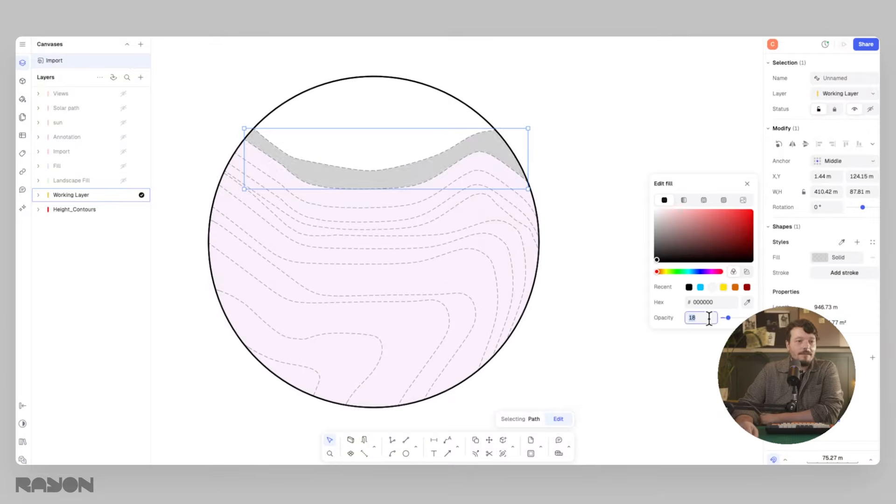
type("5")
Copy the second band's fill style to the third contour band and set its opacity to 10%
left_click(511, 177)
left_click(842, 242)
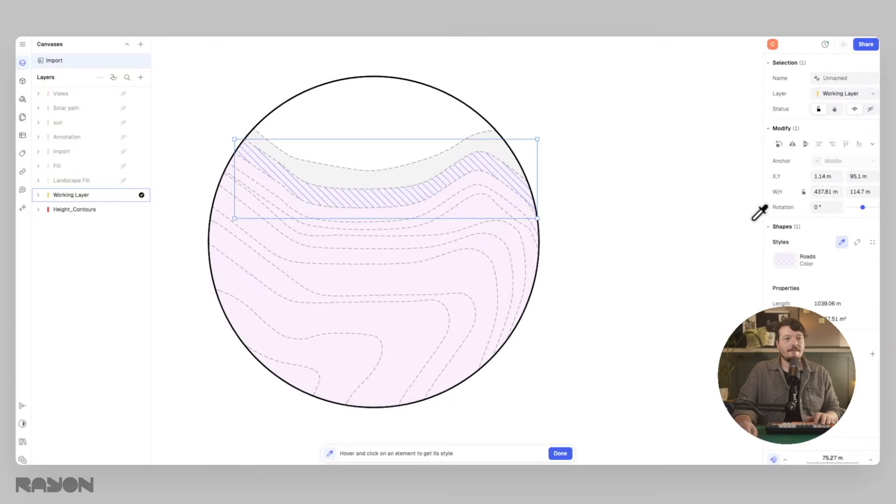
left_click(511, 147)
left_click(827, 257)
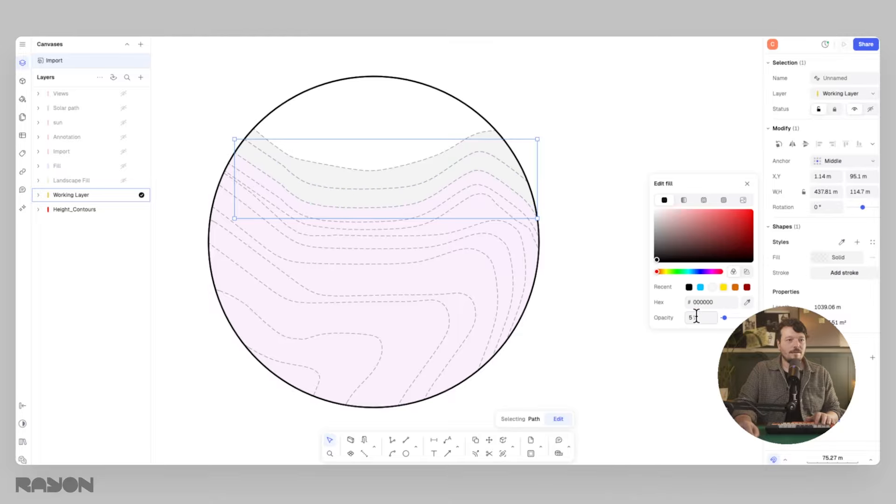
double_click(693, 318)
type("10")
Copy the third band's fill style to the fourth contour band and set its opacity to 15%
left_click(504, 188)
left_click(842, 242)
left_click(501, 165)
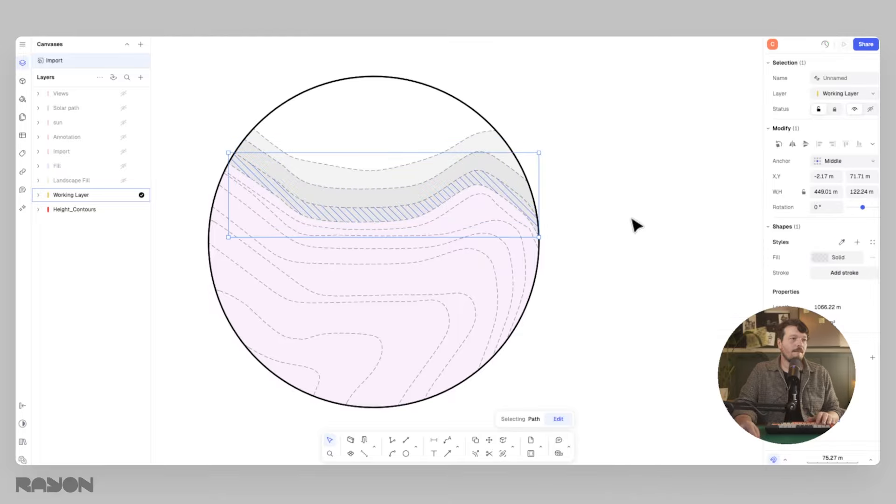
left_click(826, 257)
type("15")
key("Return")
left_click(609, 239)
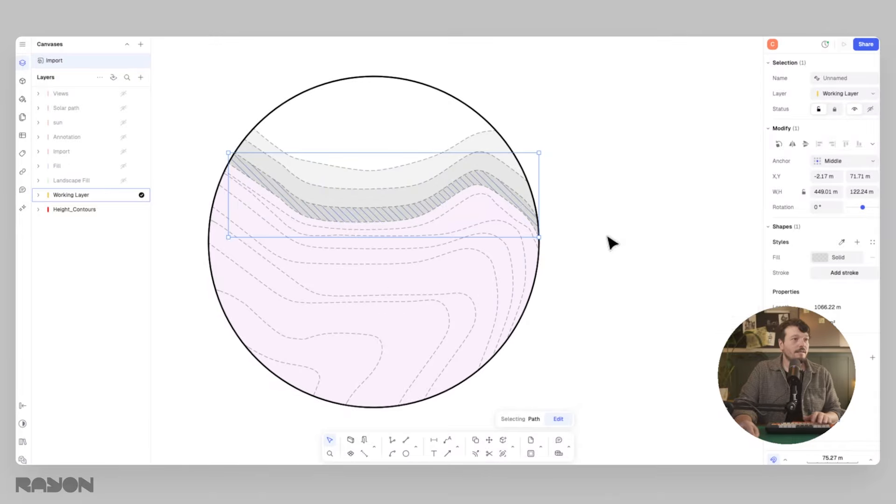
Give the fifth contour band from the north the fourth band's black fill and set its opacity to 20%
left_click(608, 239)
left_click(523, 217)
left_click(826, 258)
double_click(695, 318)
type("20")
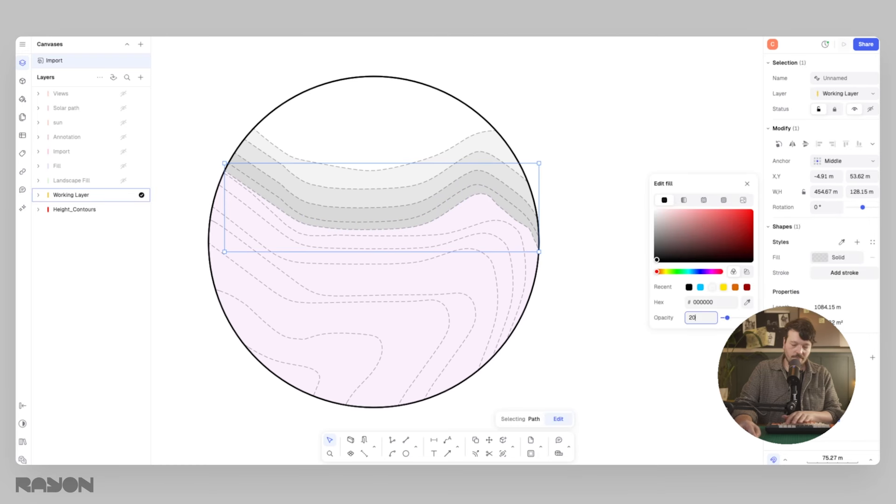
key("Return")
Give the remaining contour bands the same black fill, raising opacity in 5% steps southward from 25% to 60%
left_click(531, 251)
double_click(705, 318)
type("25")
left_click(817, 259)
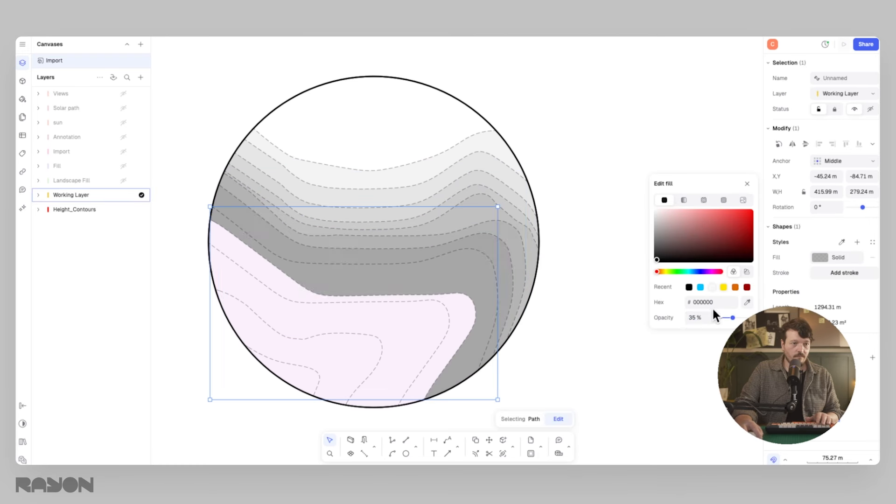
double_click(710, 315)
type("40")
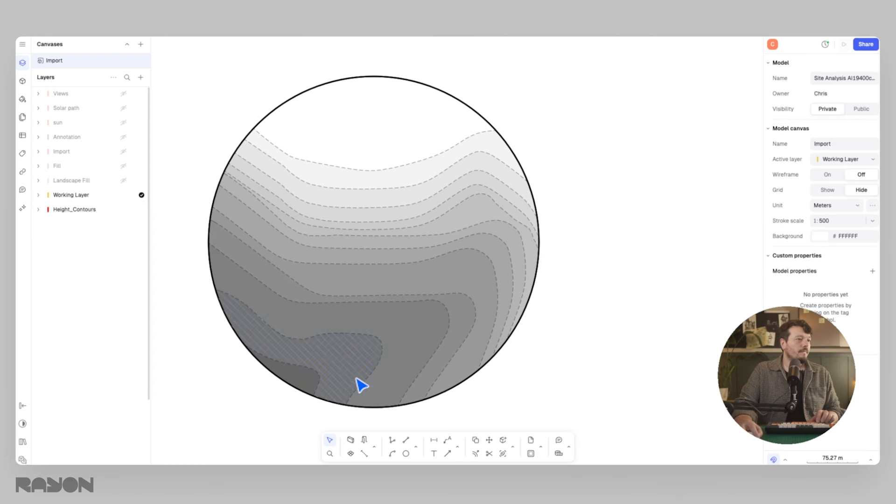
Select all the contour band fills together and check which layer they are assigned to
left_click(320, 373)
left_click(373, 360, "shift")
left_click(441, 326, "shift")
left_click(462, 310, "shift")
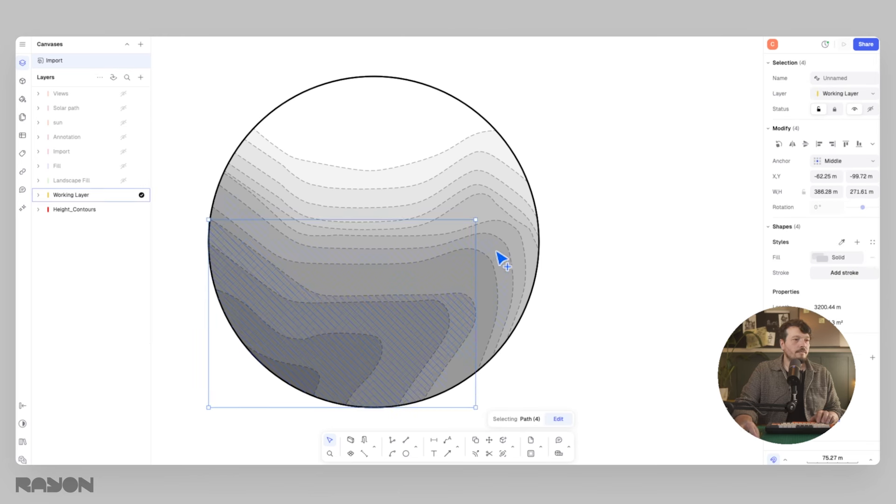
left_click(481, 243, "shift")
left_click(483, 217, "shift")
left_click(484, 189, "shift")
left_click(484, 182, "shift")
left_click(484, 176, "shift")
left_click(484, 164, "shift")
left_click(484, 154, "shift")
left_click(484, 144, "shift")
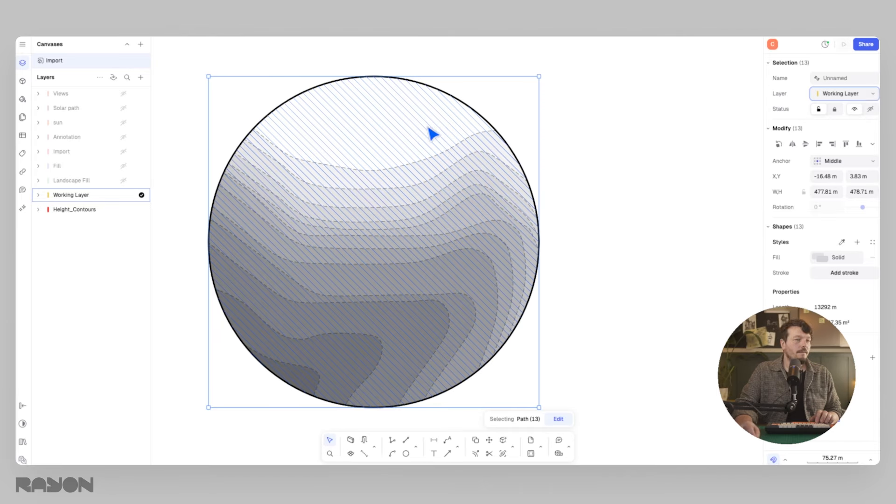
Move the Working Layer to the top of the layer order and show all the hidden layers from Views through Landscape Fill
left_click(92, 196)
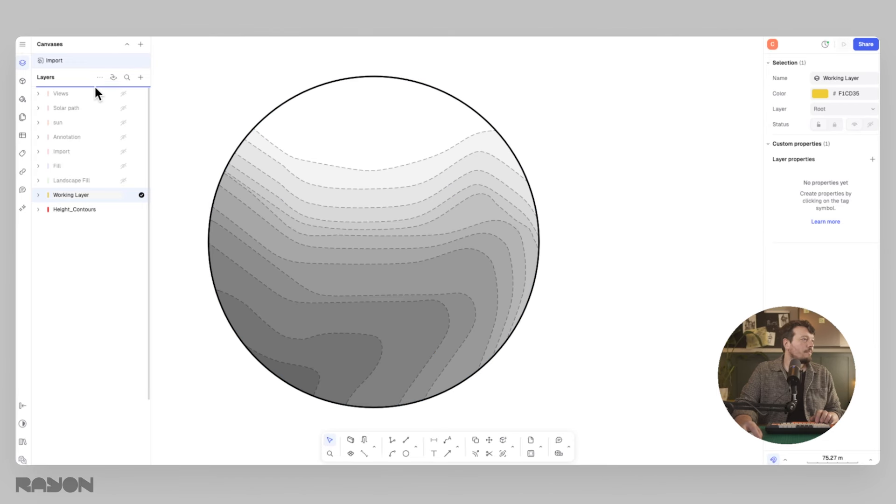
left_click(124, 108)
left_click(124, 123)
left_click(123, 136)
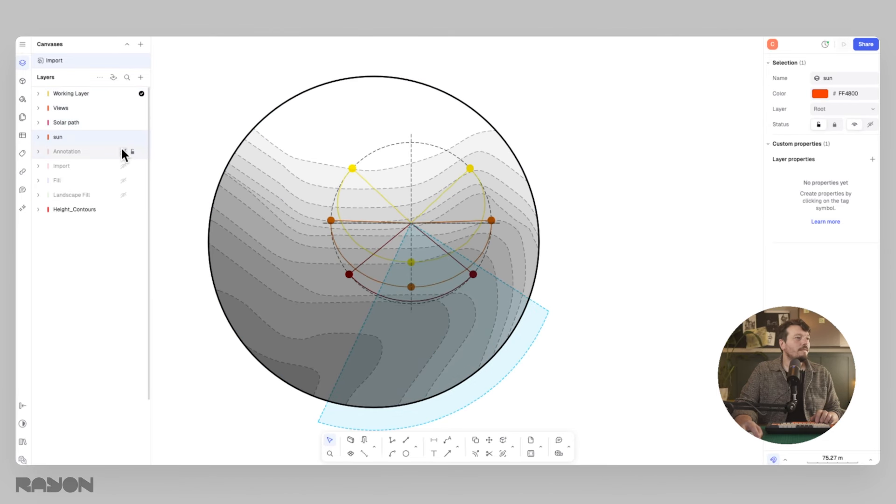
left_click(122, 151)
left_click(123, 166)
left_click(124, 180)
left_click(123, 195)
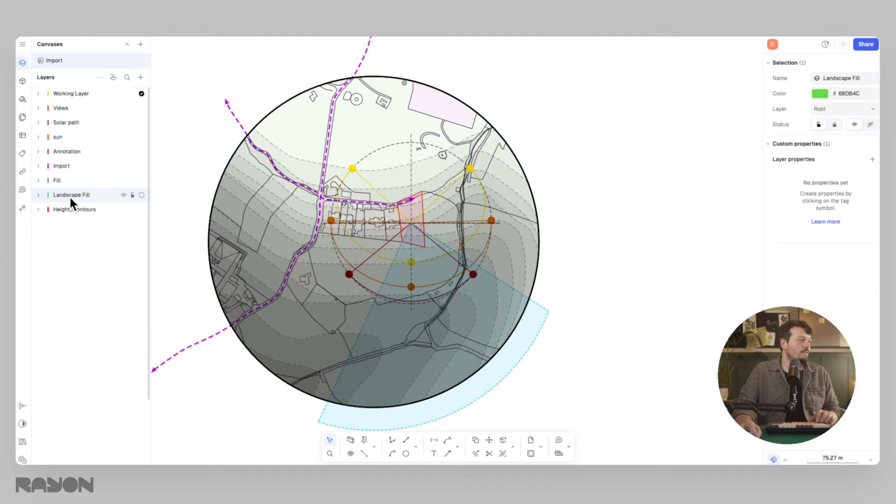
Move the Views, Solar path, sun and Annotation layers above the Working Layer
left_click(103, 107)
left_click(88, 135, "shift")
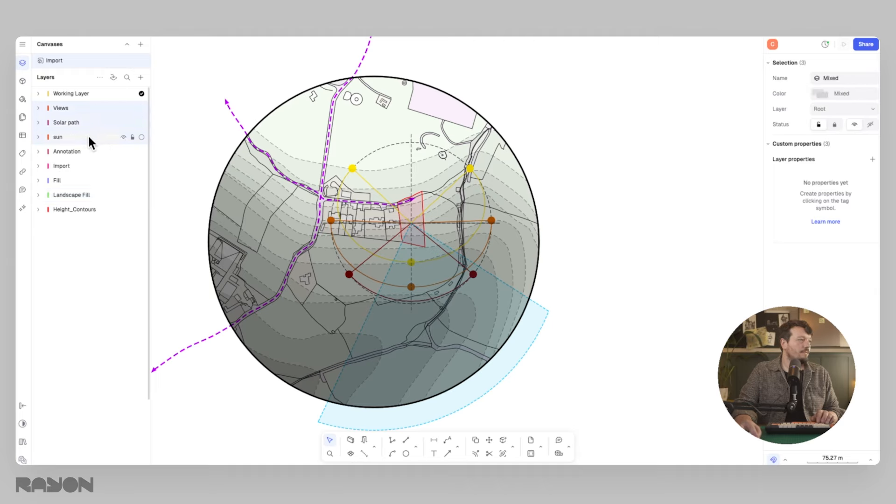
left_click(88, 151, "shift")
left_click_drag(92, 93, 91, 93)
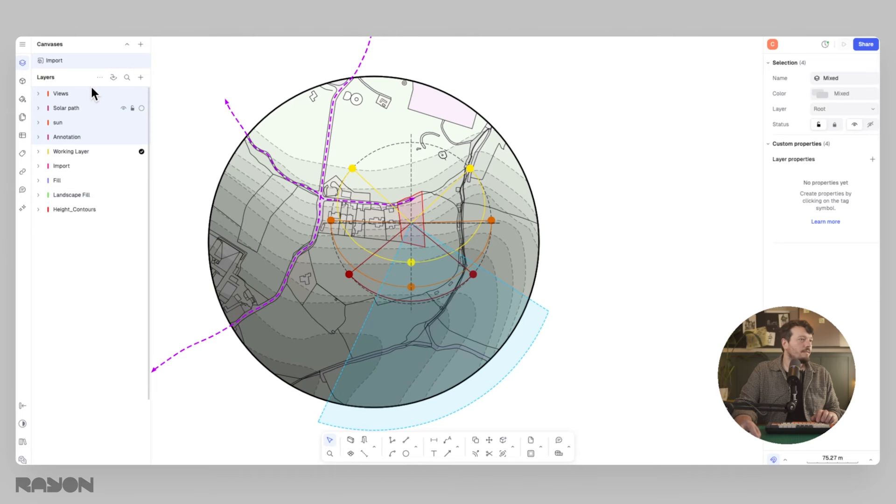
Place the Working Layer below the Import and Fill layers and set the second contour band's fill opacity to 3%
left_click(138, 154)
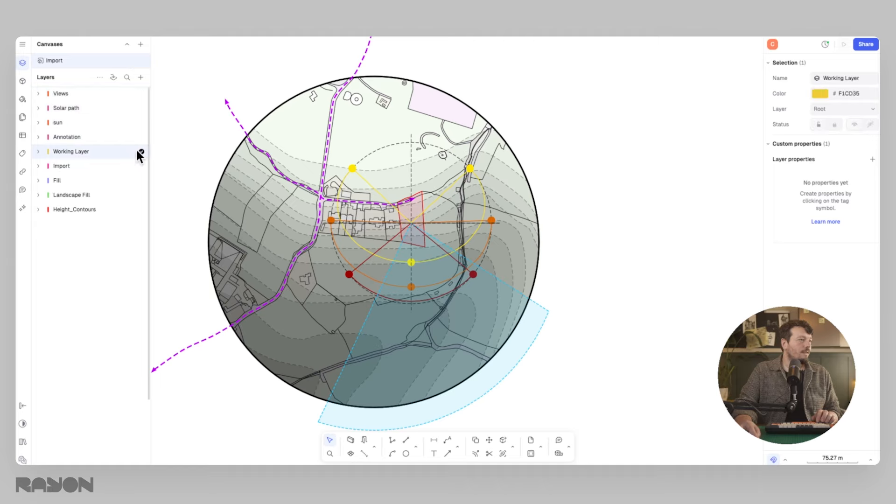
left_click(38, 151)
left_click(109, 165)
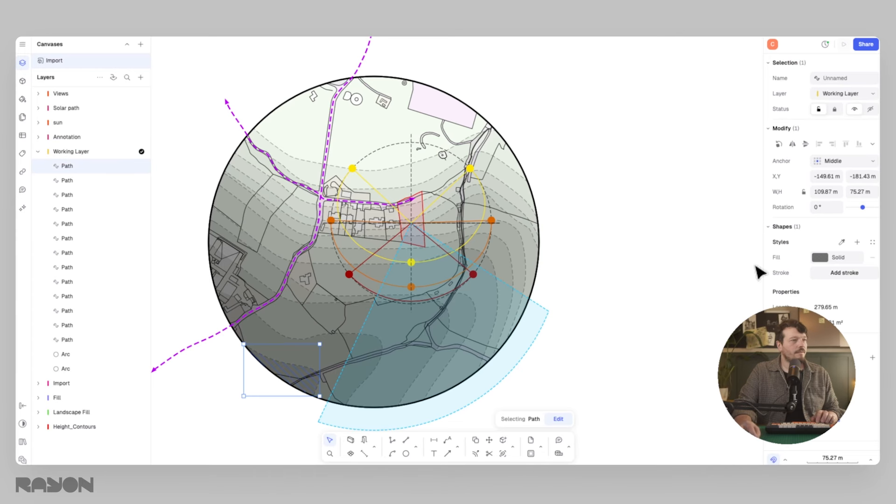
left_click(820, 258)
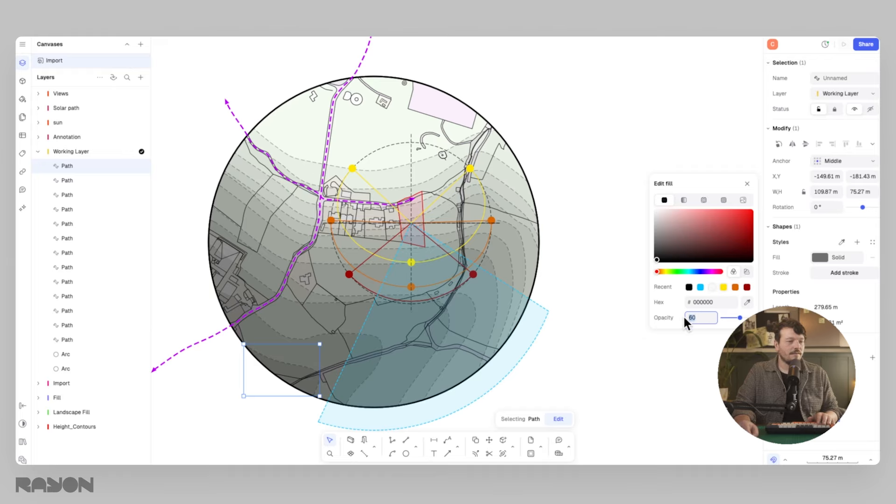
left_click(609, 139)
left_click(609, 139)
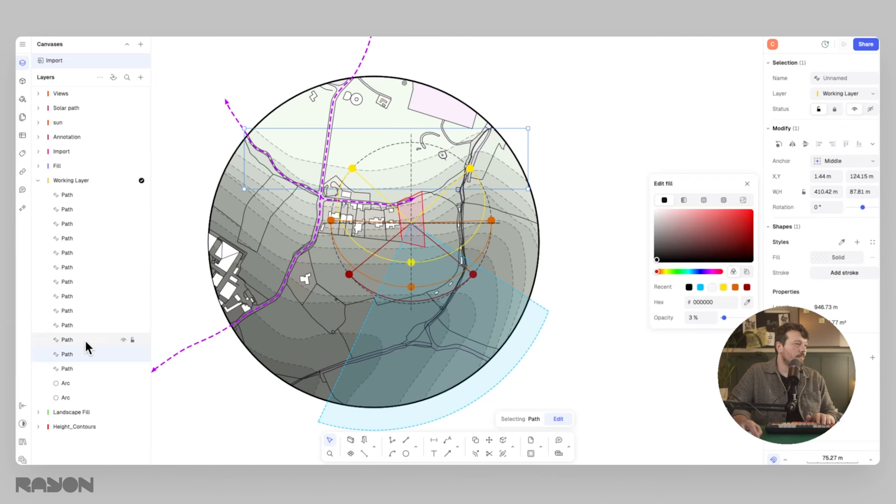
Lower the remaining contour bands' fill opacities to 3% increments southward, with 6% on the third, 15% on the sixth and 27% on the tenth
left_click(85, 339)
left_click(828, 258)
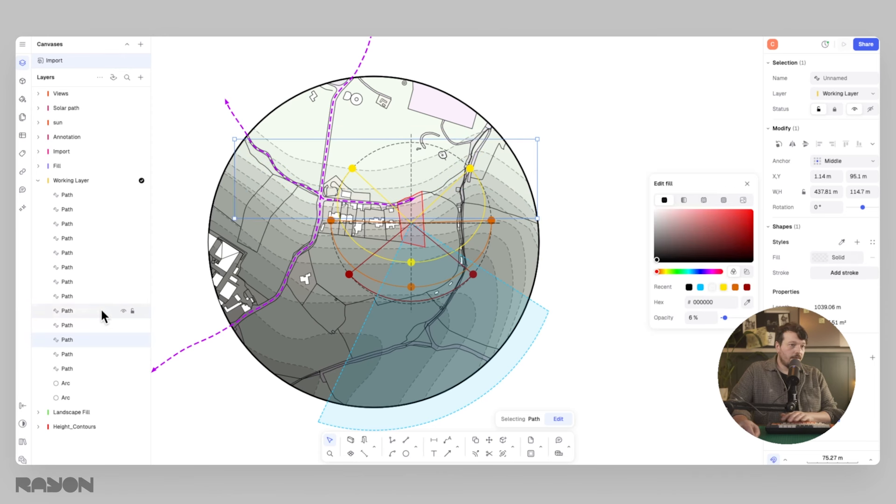
left_click(89, 325)
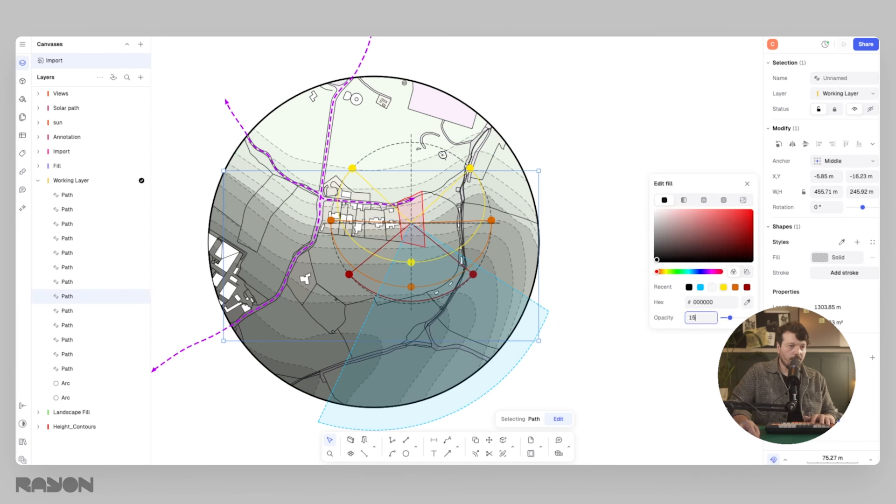
type("27")
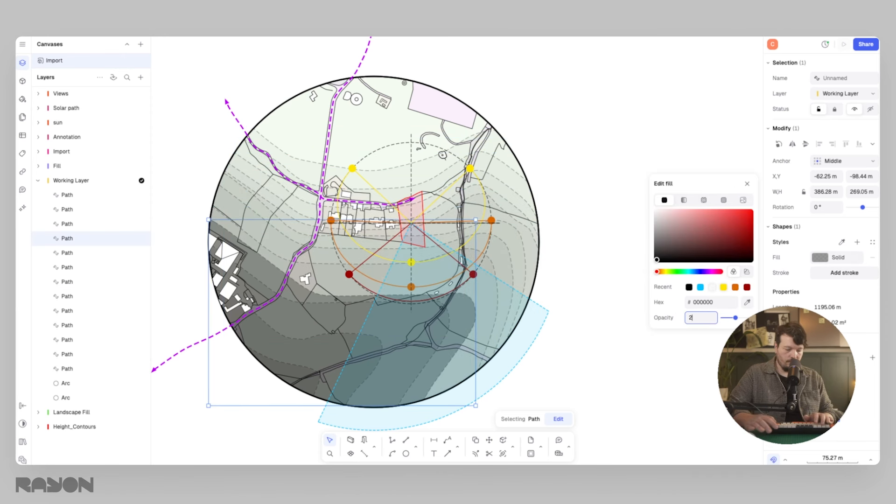
key("Return")
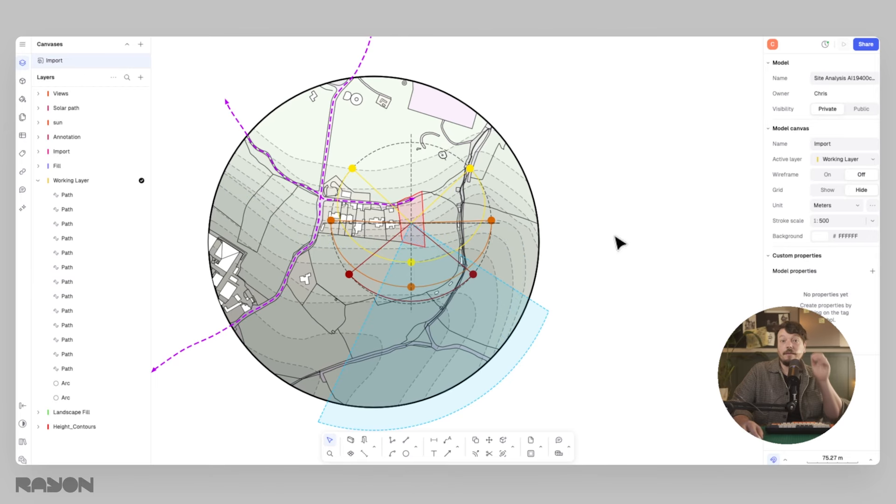
Import the istockphoto-117144618 landscape JPG from the Desktop into the drawing
scroll(630, 220, "down", 2)
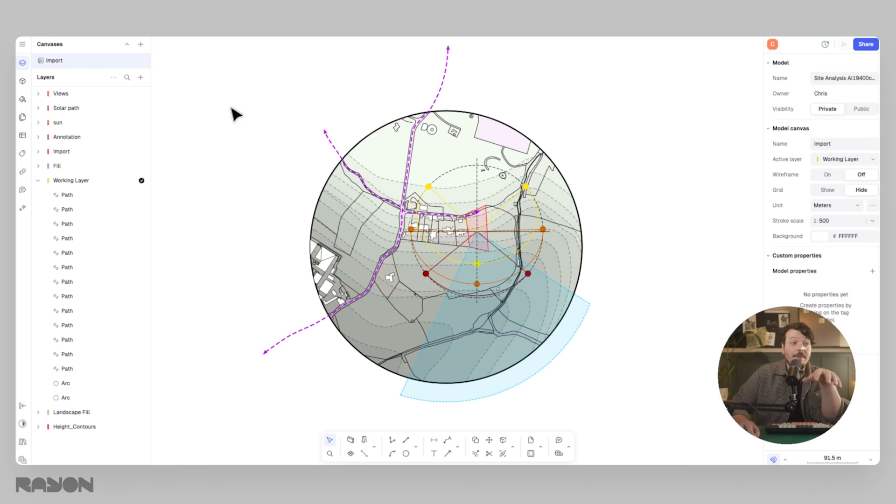
middle_click_drag(342, 102, 340, 106)
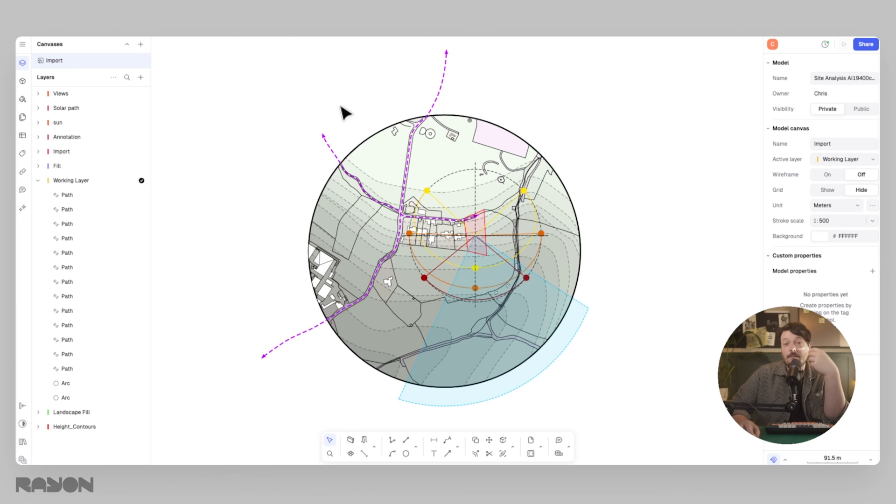
left_click(23, 45)
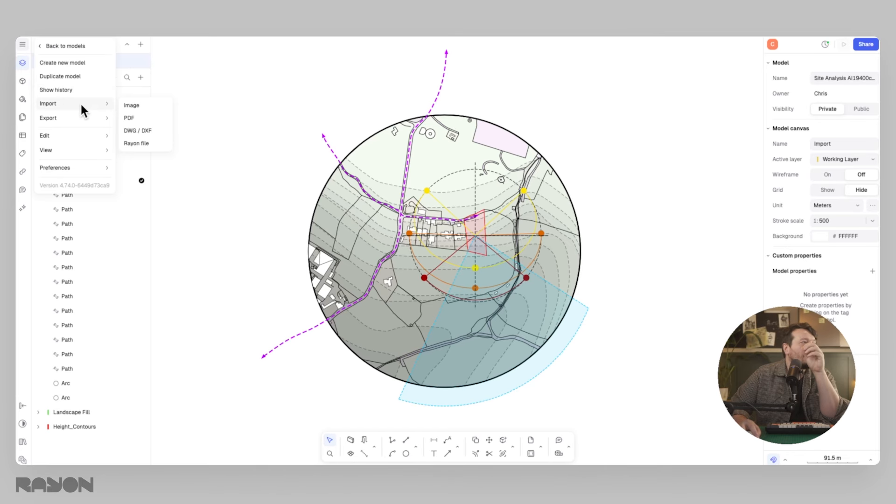
left_click(149, 106)
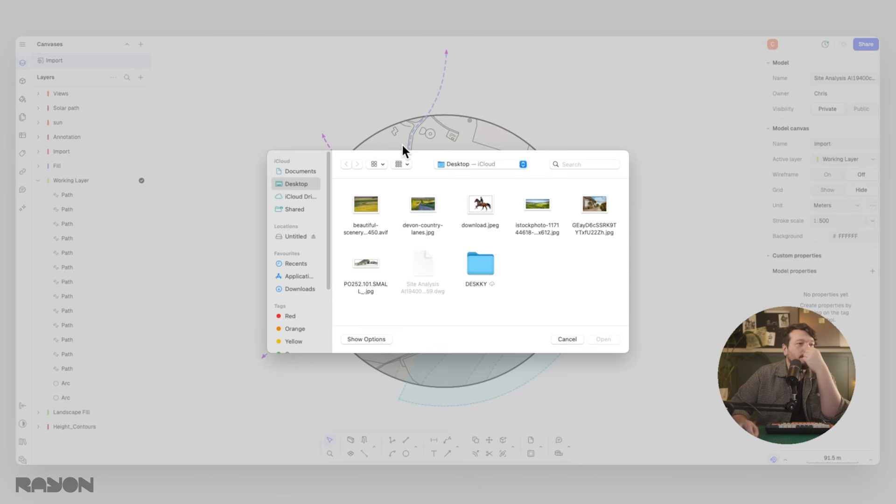
left_click(546, 209)
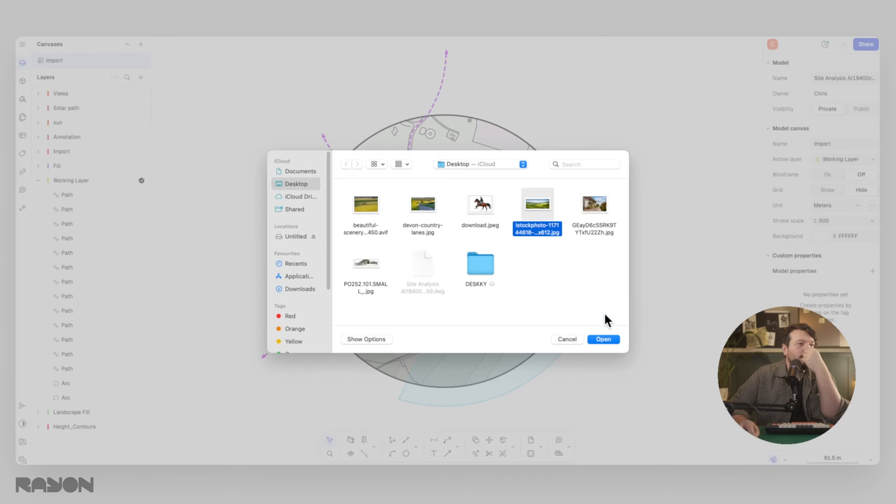
left_click(606, 340)
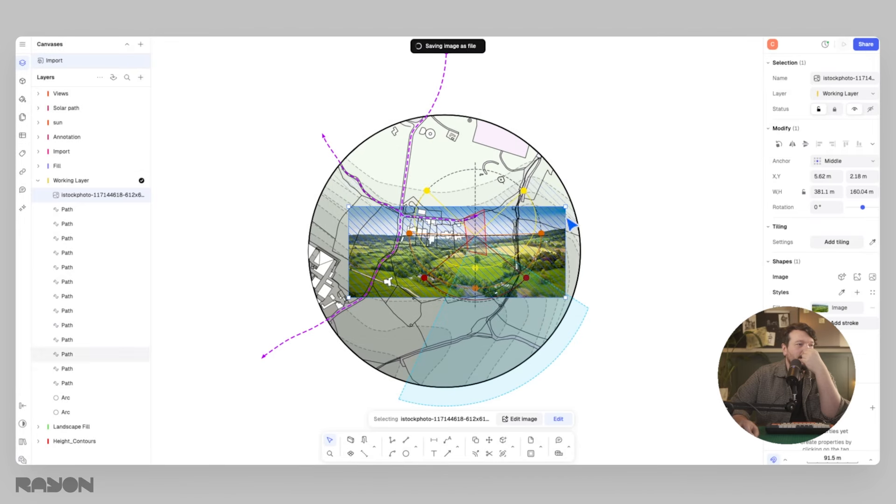
Move the landscape photo off the map to its southeast and enlarge it to about 553 m by 229 m
left_click_drag(495, 161, 437, 358)
scroll(411, 225, "down", 4)
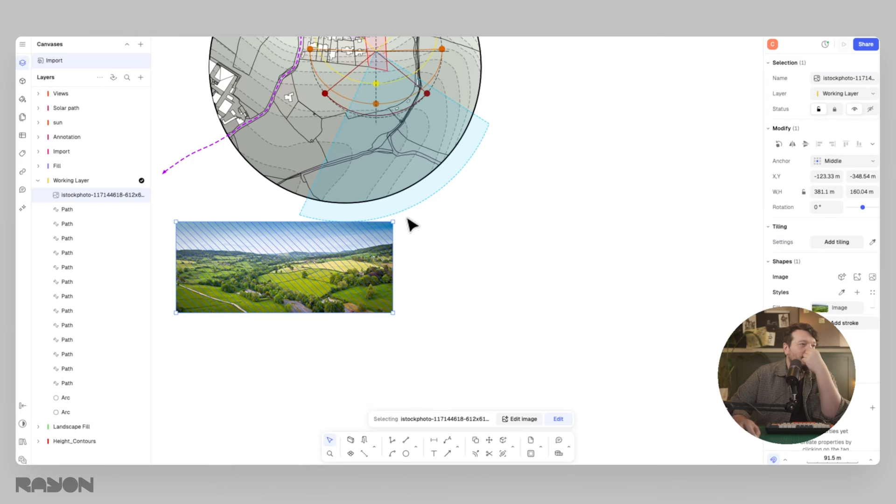
left_click_drag(393, 222, 509, 221)
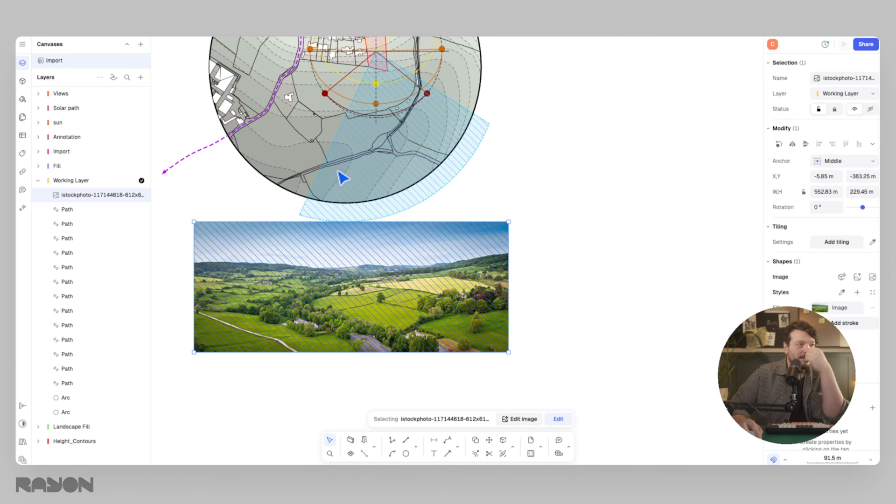
left_click_drag(424, 307, 591, 247)
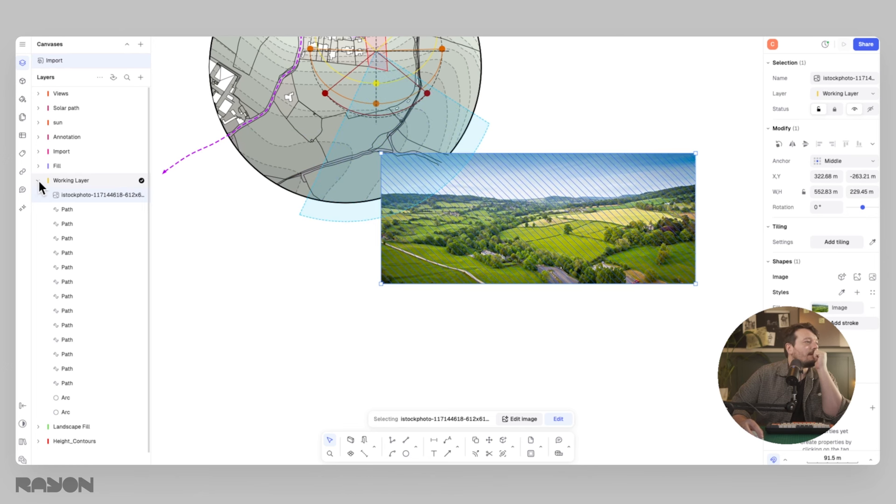
Create a layer named Images at the end of the layer order and assign the landscape photo to it
left_click(141, 77)
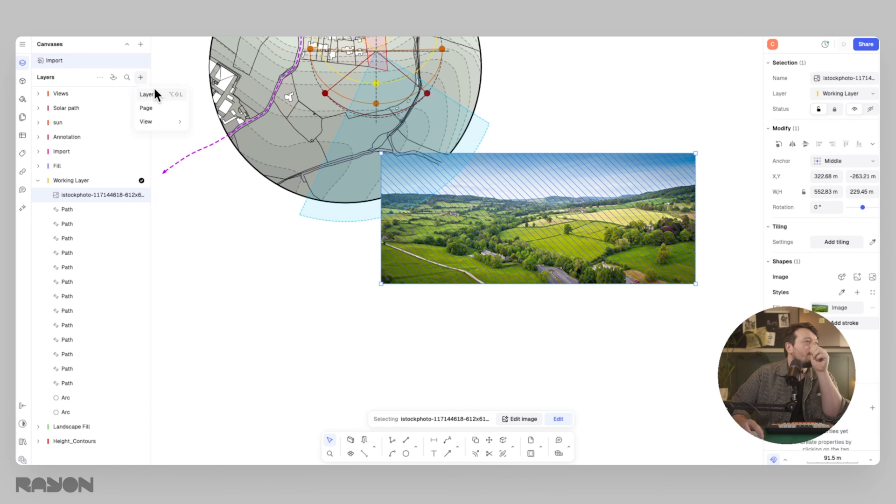
left_click(155, 92)
type("Images")
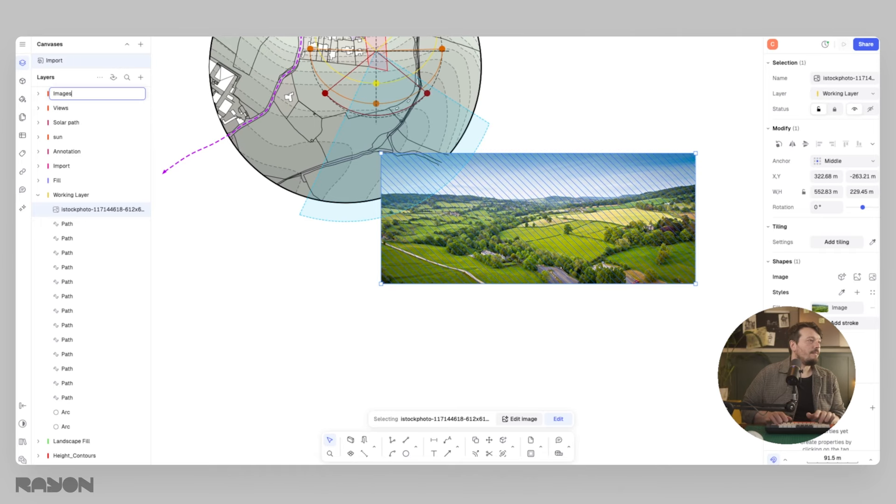
key("Return")
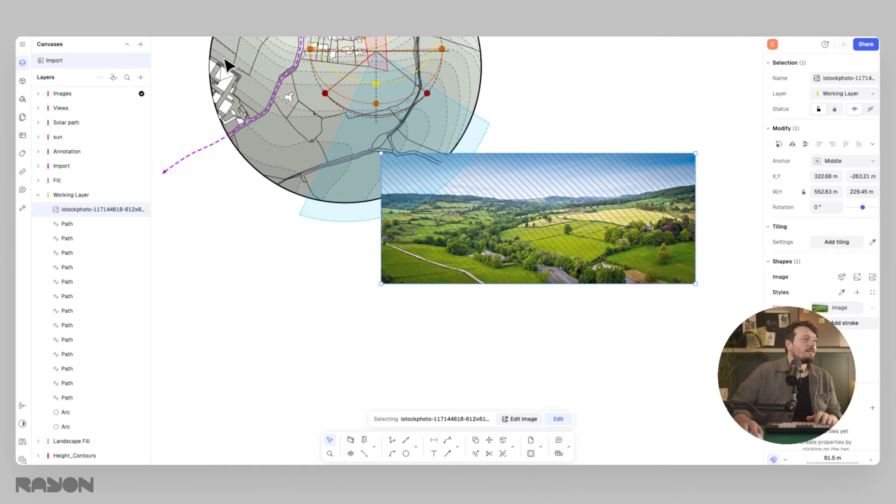
left_click(844, 93)
scroll(846, 122, "up", 5)
left_click(837, 93)
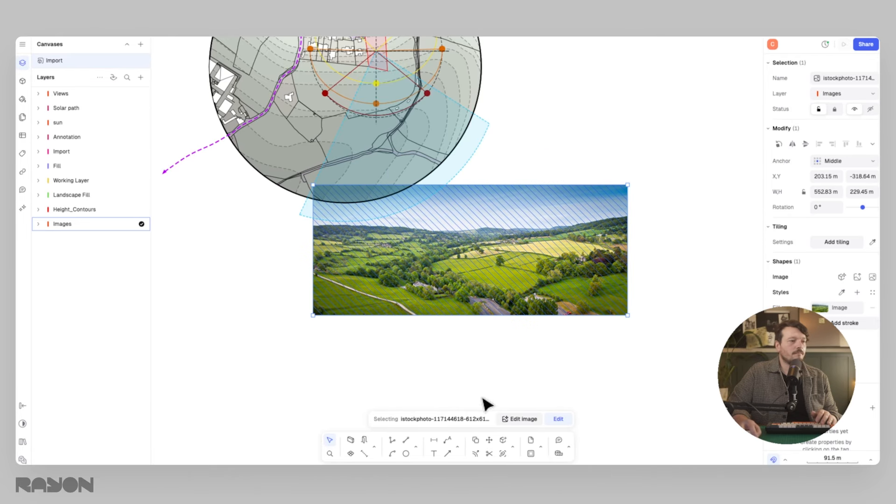
Remove the landscape photo's sky background and shrink the photo beneath the view cone
left_click(518, 418)
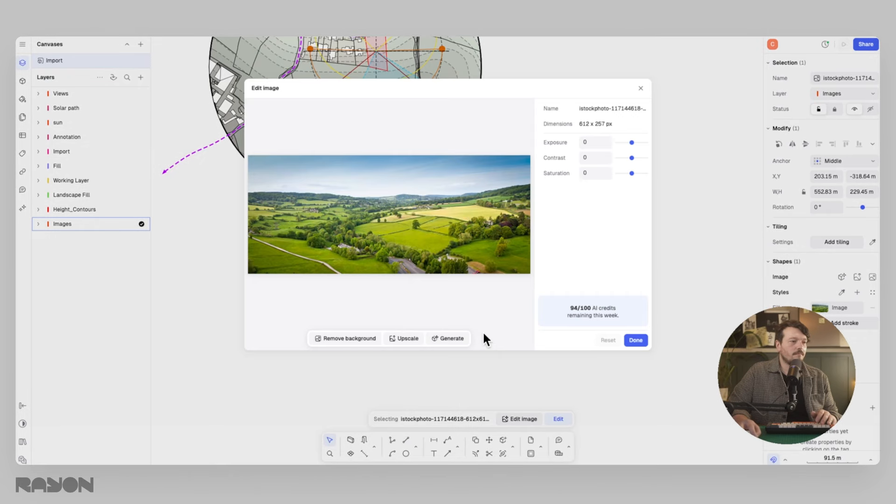
left_click(632, 340)
left_click_drag(530, 275, 515, 243)
left_click(602, 254)
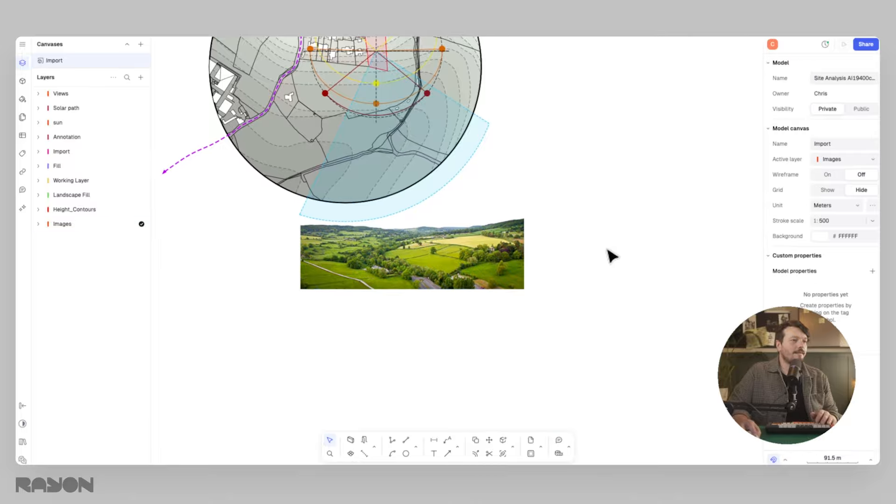
Extend the view cone's eastern dashed edge line farther southeast beyond the arc
scroll(611, 275, "up", 3)
middle_click_drag(612, 290, 567, 299)
left_click(490, 202)
left_click_drag(493, 206, 614, 300)
Enlarge the landscape photo to about 562 m by 233 m and position it between the ends of the cone's edge lines
left_click(513, 303)
left_click_drag(526, 266, 622, 232)
left_click_drag(582, 305, 580, 335)
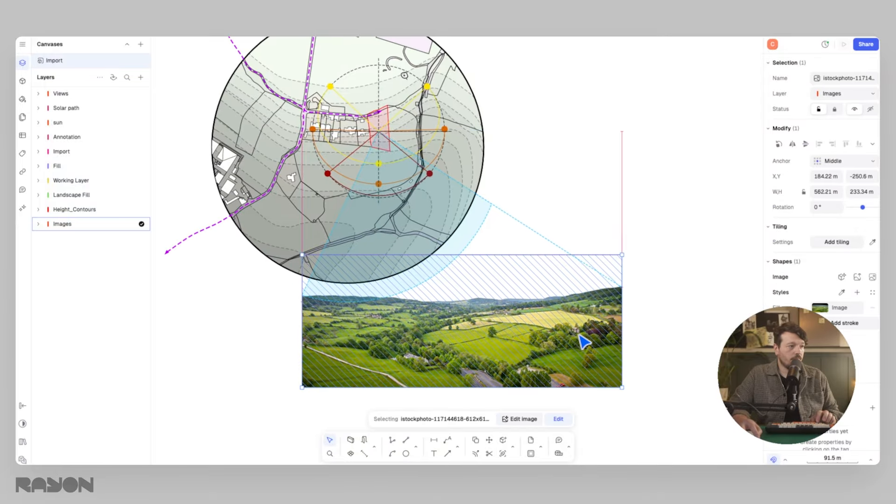
Delete the view cone's blue filled sector and crop the landscape photo's foreground by raising both lower corners equally
left_click(476, 237)
key("Delete")
left_click(612, 367)
double_click(616, 364)
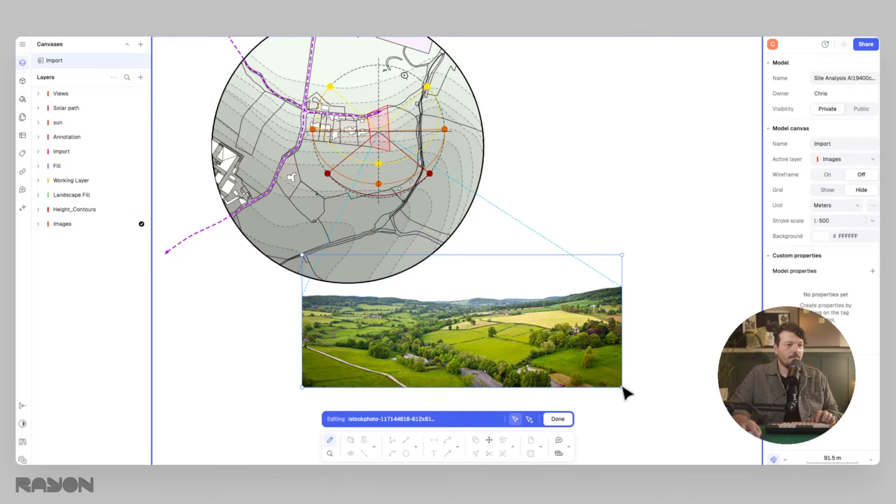
left_click(623, 388)
left_click_drag(623, 388, 622, 359)
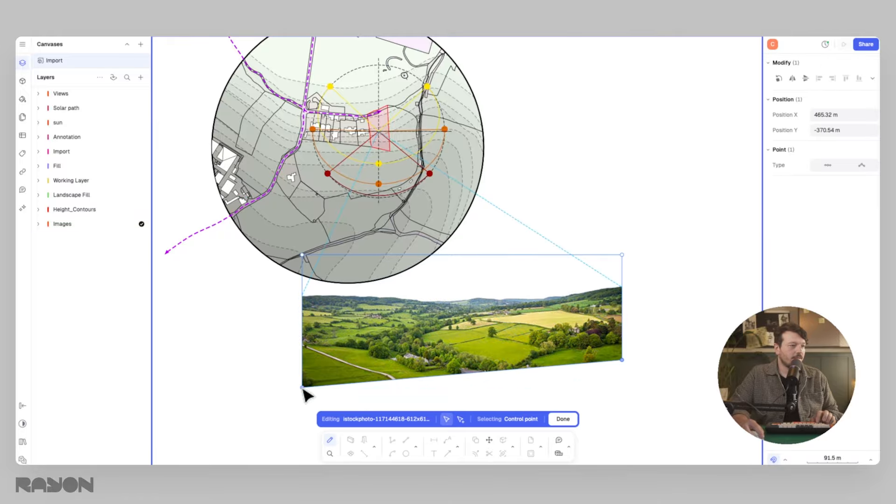
left_click_drag(303, 388, 303, 360)
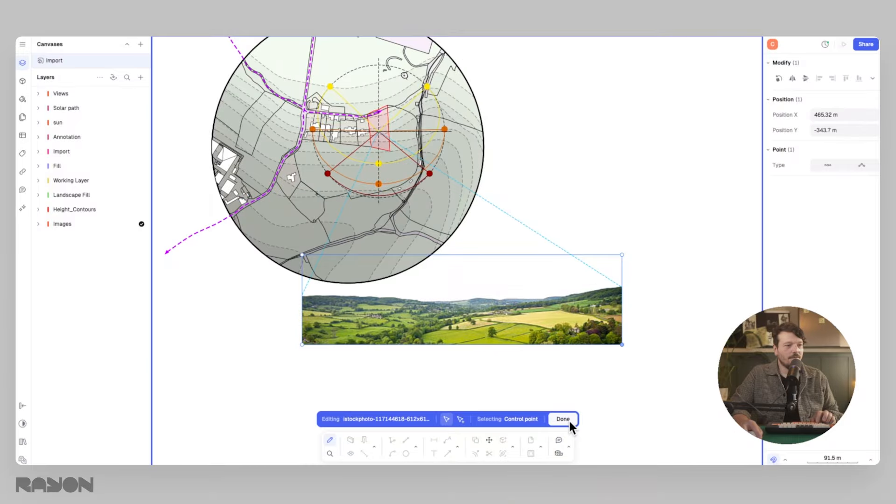
left_click(563, 419)
middle_click_drag(634, 290, 635, 306)
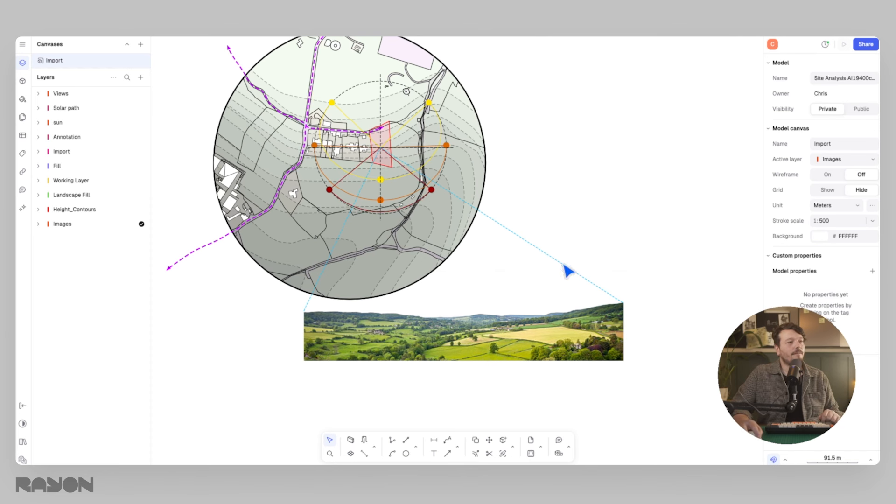
Import the image devon-country-lanes.jpg, shrink it and place it northwest of the circular site map
scroll(596, 220, "up", 3)
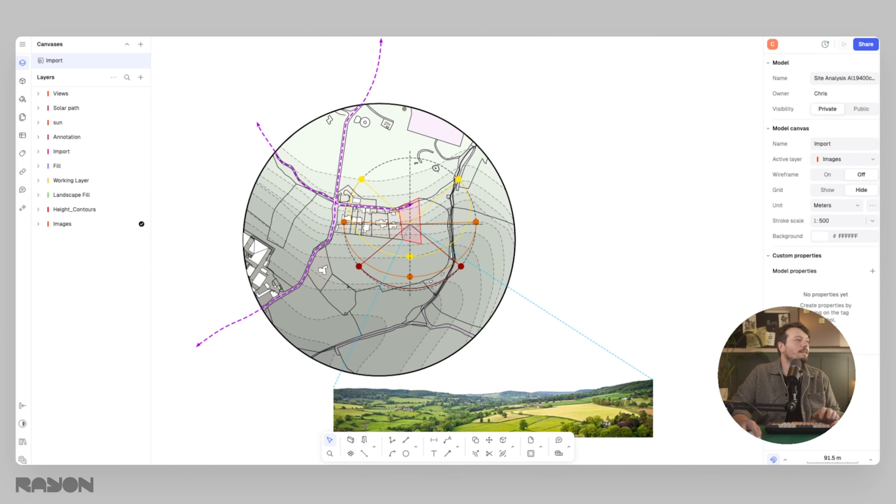
left_click(22, 44)
left_click(131, 106)
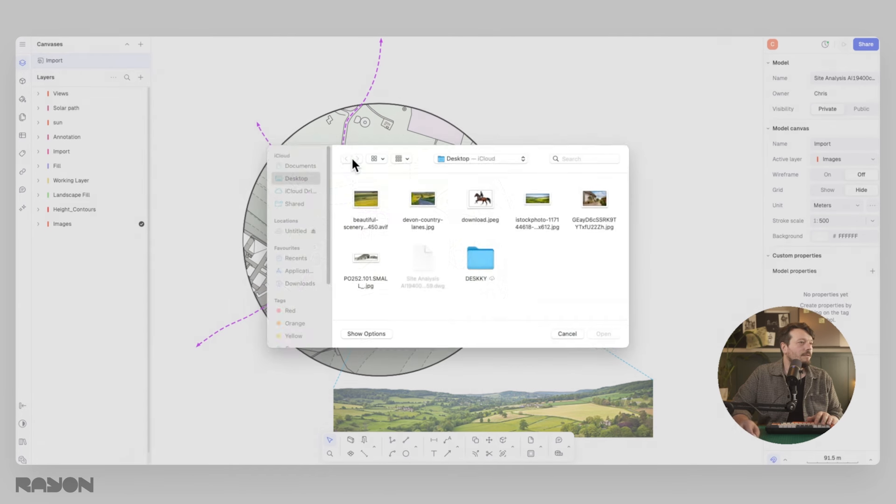
left_click(433, 210)
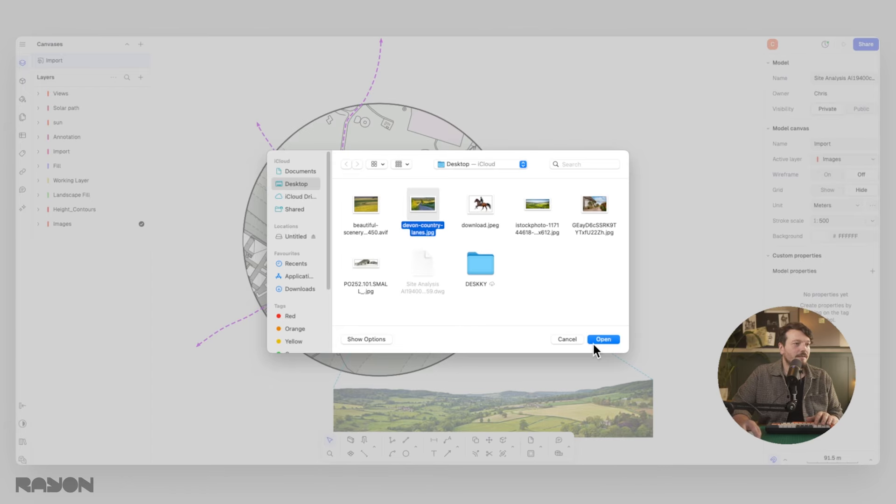
left_click(603, 339)
left_click_drag(539, 275, 360, 230)
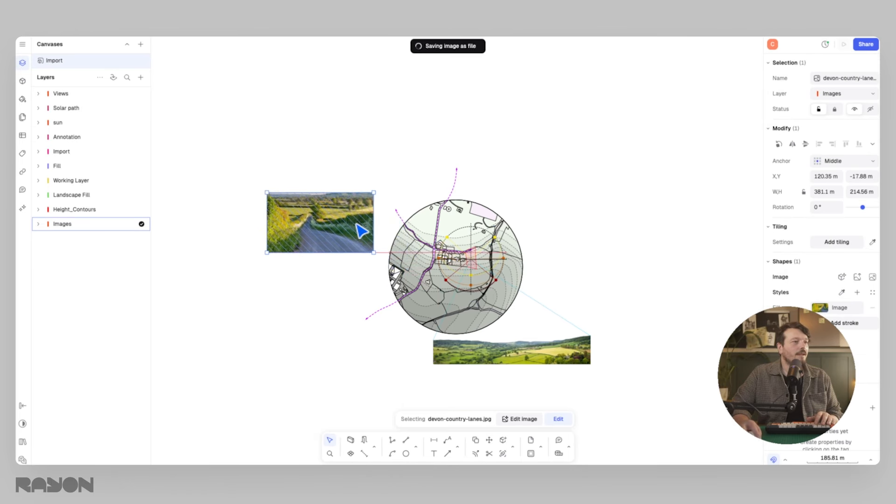
scroll(357, 220, "up", 5)
left_click(317, 273)
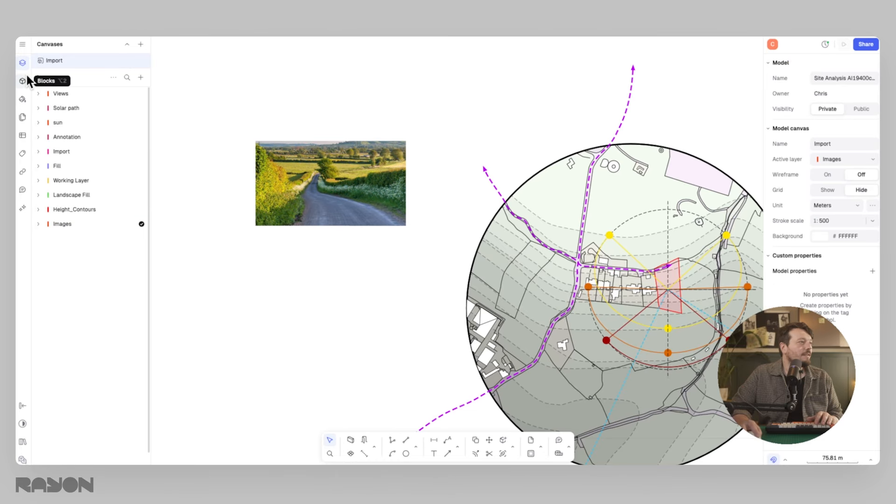
Import the beautiful-scenery image, shrink it to about 220 m by 146 m and place it directly beneath the country lane photo
left_click(23, 43)
left_click(131, 106)
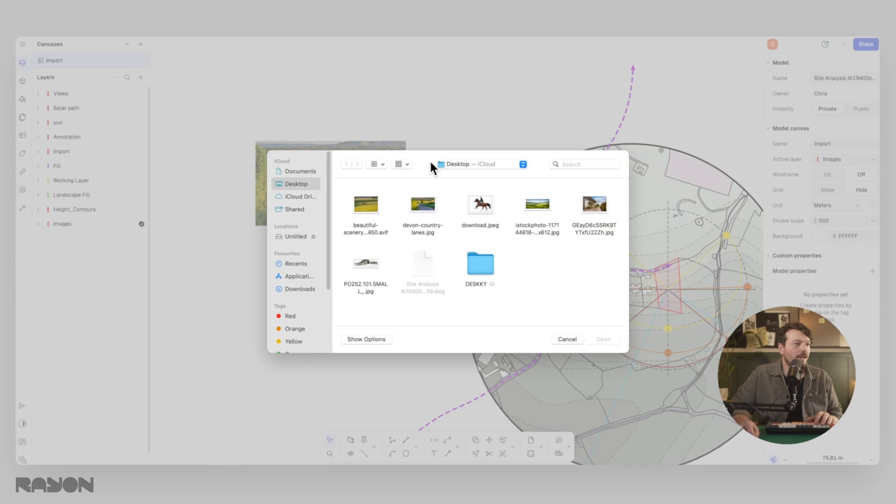
left_click(366, 208)
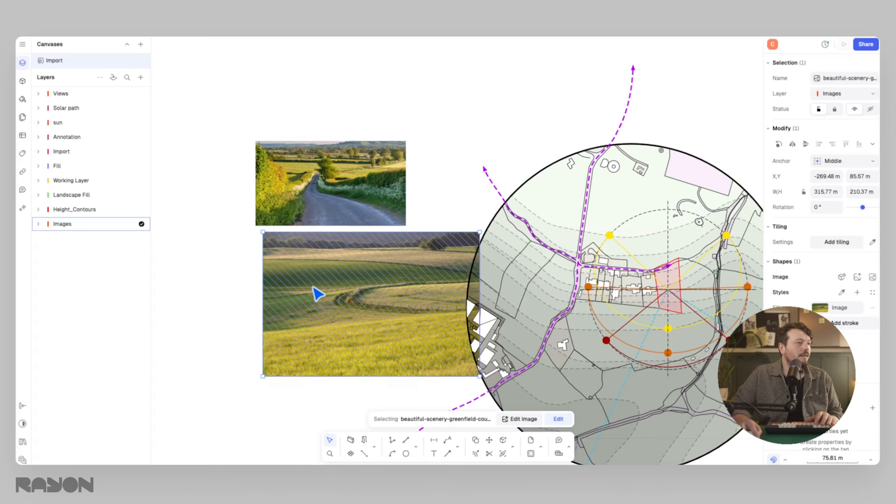
left_click_drag(313, 287, 307, 287)
middle_click_drag(370, 283, 357, 185)
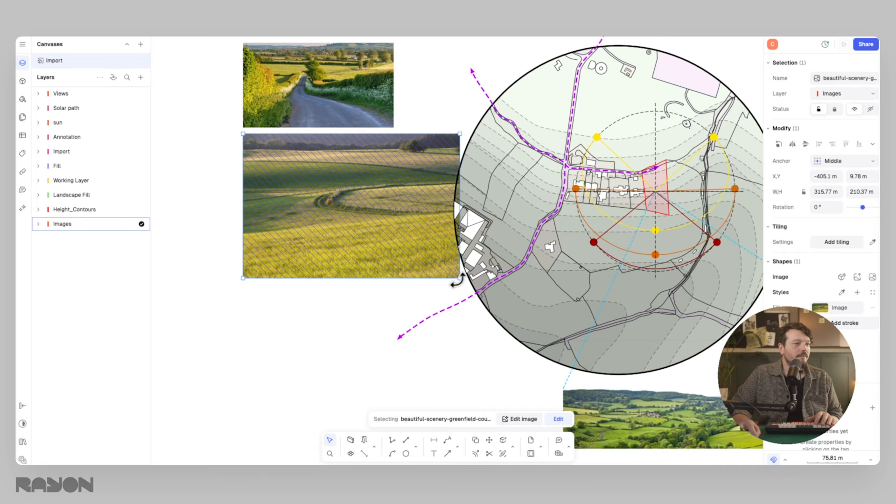
left_click_drag(456, 280, 402, 210)
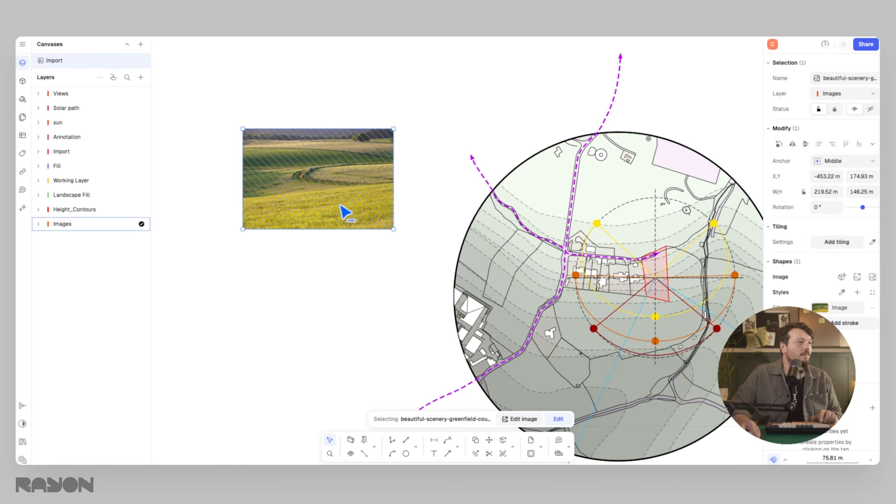
left_click_drag(345, 213, 296, 283)
scroll(375, 236, "down", 3)
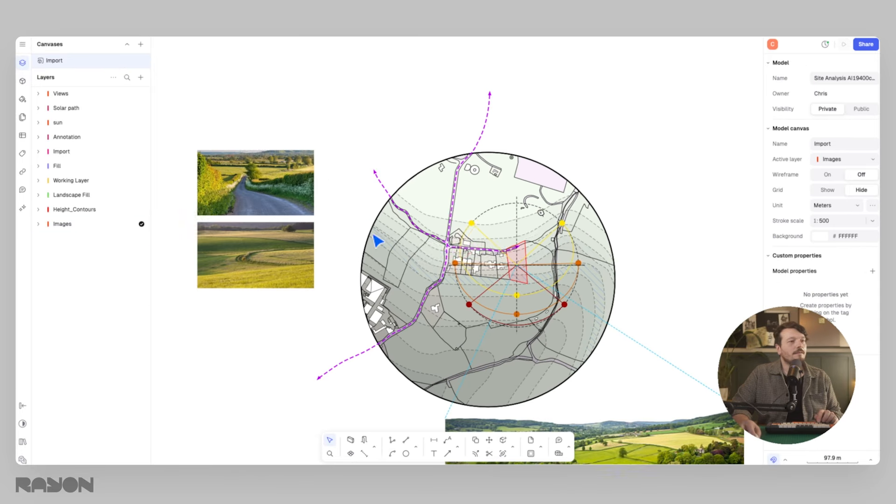
Import download.jpeg of the horse rider, shrink it to about 150 m by 107 m and place it northeast of the site map
middle_click_drag(437, 243, 388, 207)
left_click(22, 44)
mouse_move(84, 105)
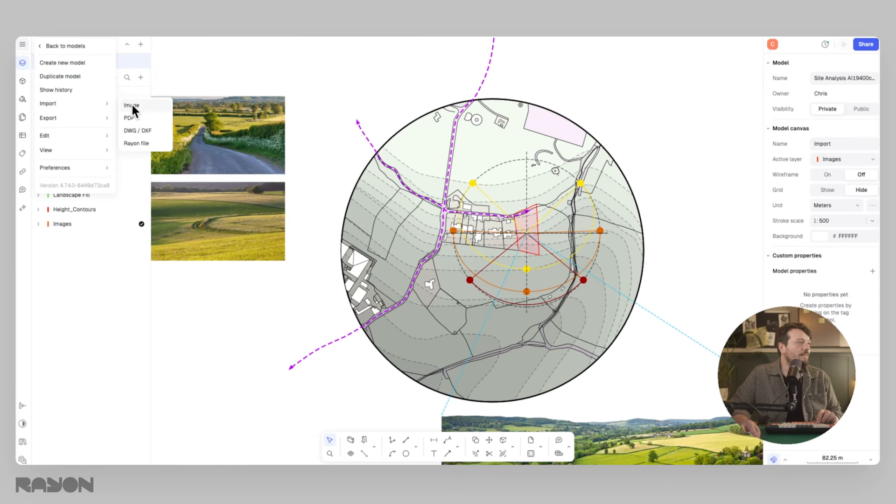
left_click(132, 105)
double_click(488, 204)
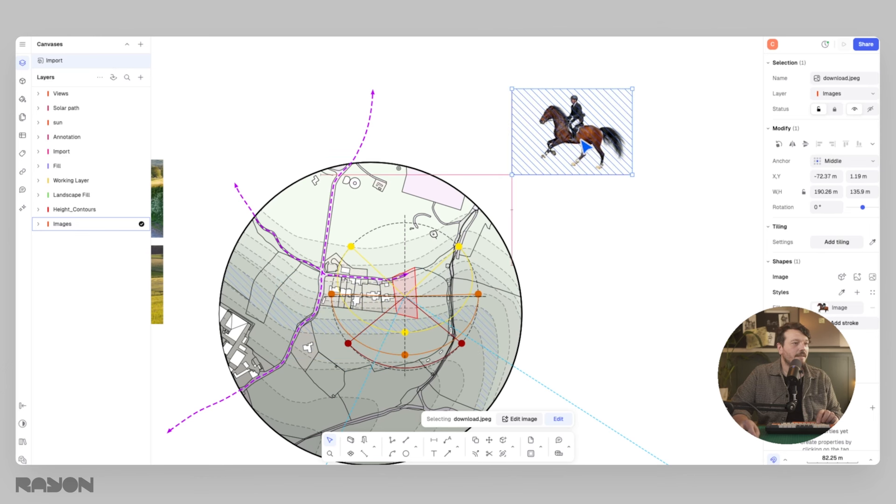
left_click_drag(582, 141, 582, 142)
middle_click_drag(430, 148, 400, 168)
left_click_drag(527, 142, 447, 167)
left_click_drag(519, 126, 492, 143)
left_click(556, 181)
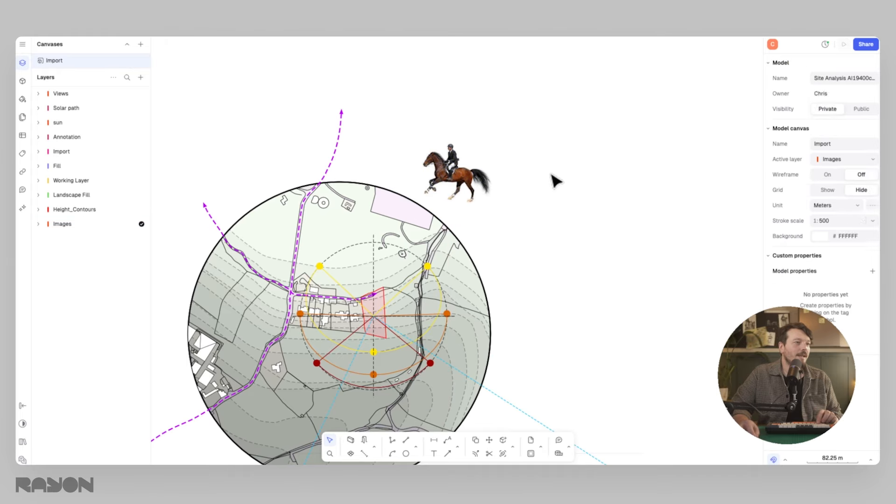
Draw a circle about 136 m in diameter centred on the horse rider image and move it east
scroll(424, 166, "up", 5)
left_click(424, 166)
left_click(624, 185)
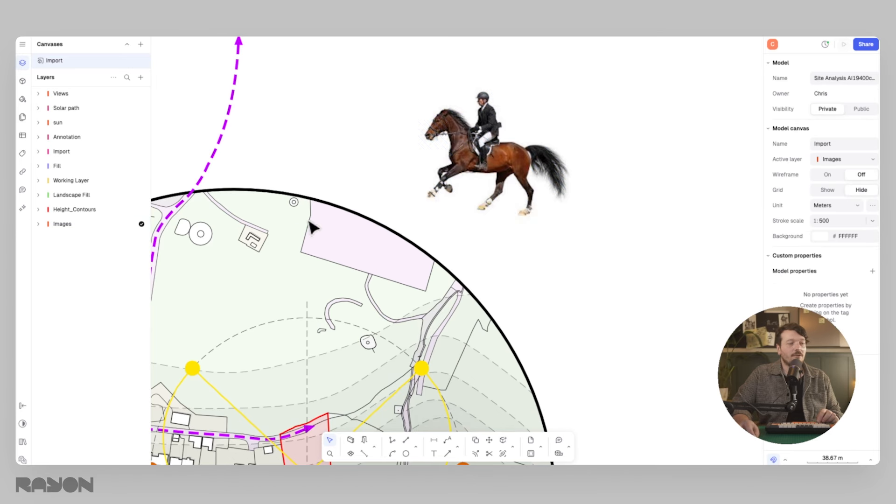
left_click(406, 453)
middle_click_drag(488, 150, 432, 217)
left_click(432, 217)
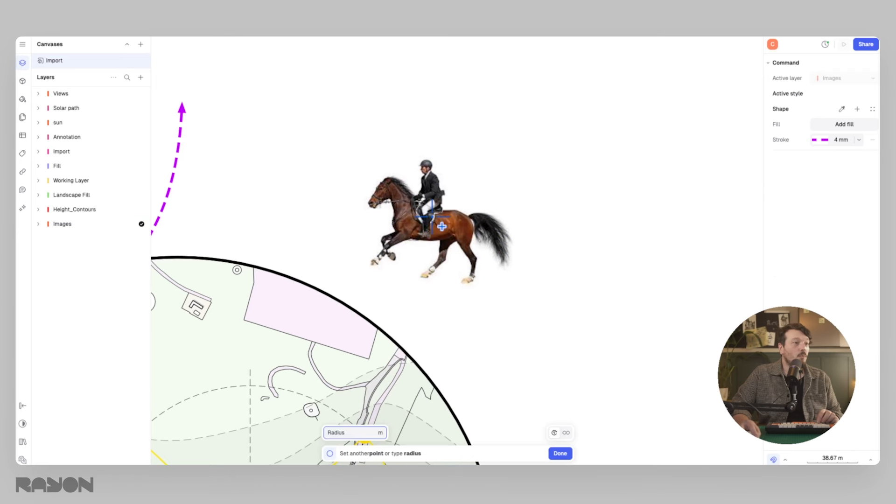
left_click(431, 125)
left_click_drag(410, 229, 487, 231)
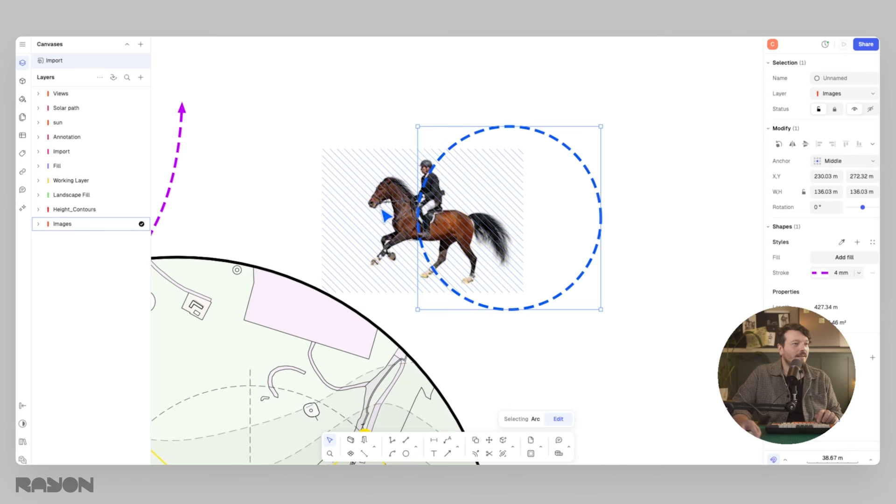
Remove the horse rider image's background, upscale it, set its saturation to -1 and raise its exposure slightly
left_click(380, 211)
left_click(512, 420)
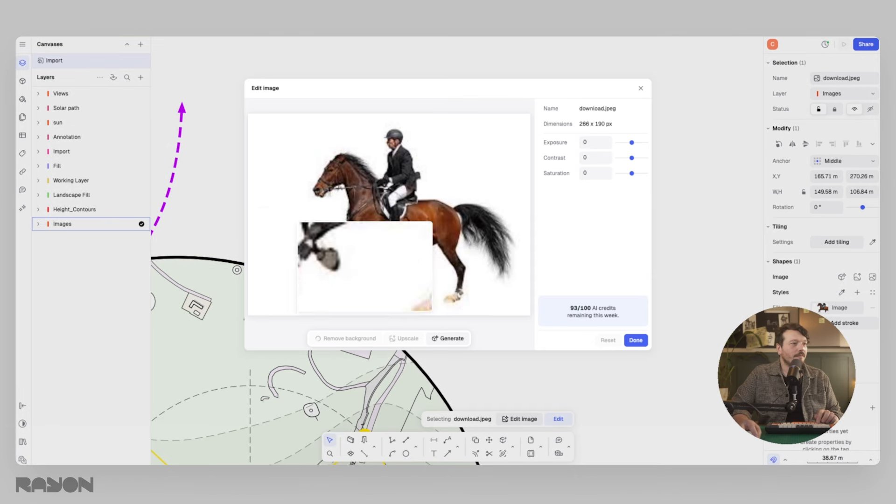
left_click(407, 339)
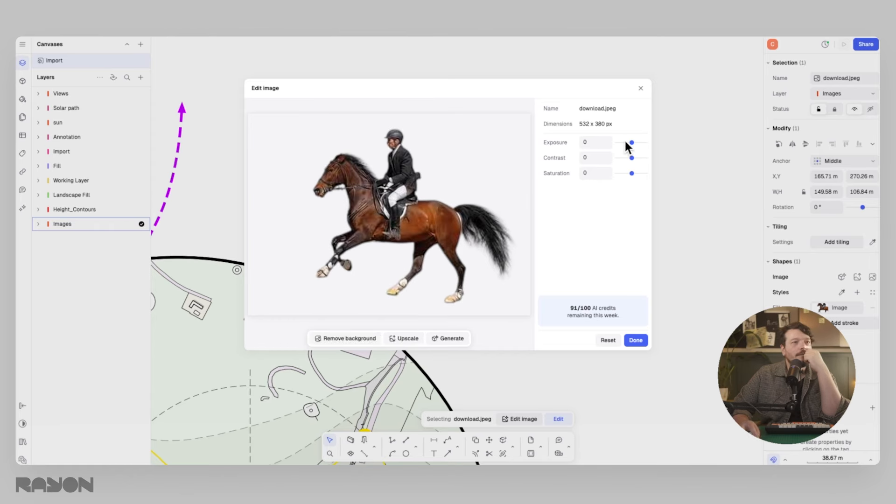
left_click_drag(628, 144, 617, 173)
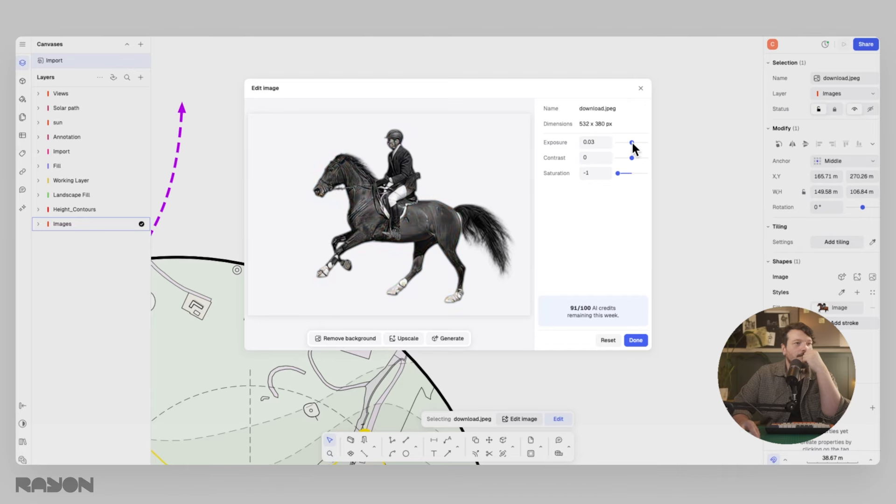
left_click_drag(632, 143, 635, 143)
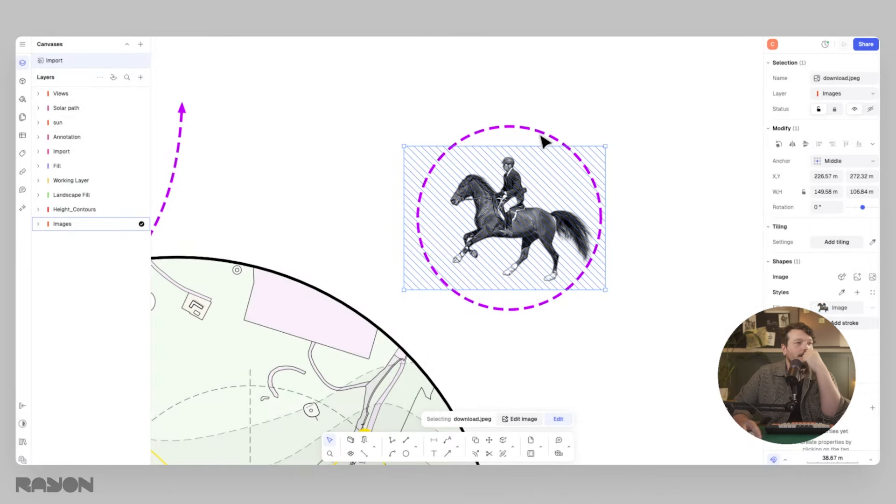
Recolour the dashed circle black and enlarge the horse rider image to about 161 m by 115 m inside it
left_click(542, 135)
left_click(823, 271)
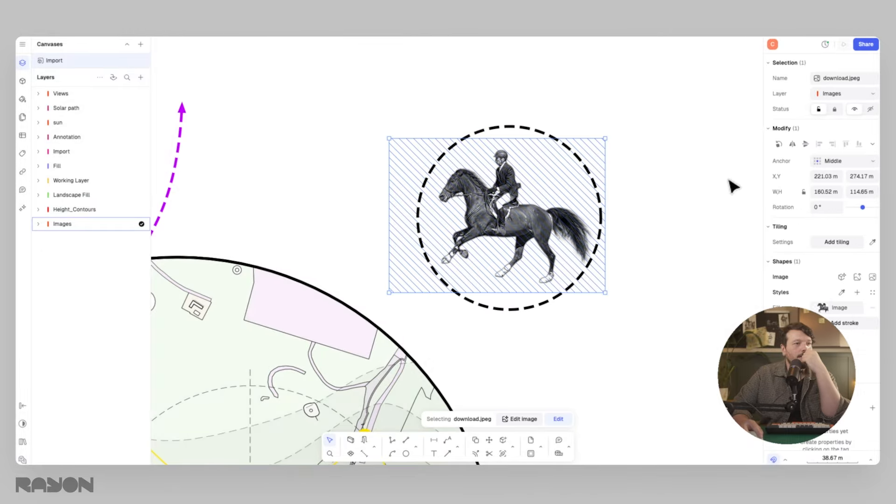
left_click(719, 181)
Draw a black dashed leader line about 91 m long from the pink plot to the horse rider circle
scroll(614, 174, "down", 3)
middle_click_drag(614, 175, 640, 143)
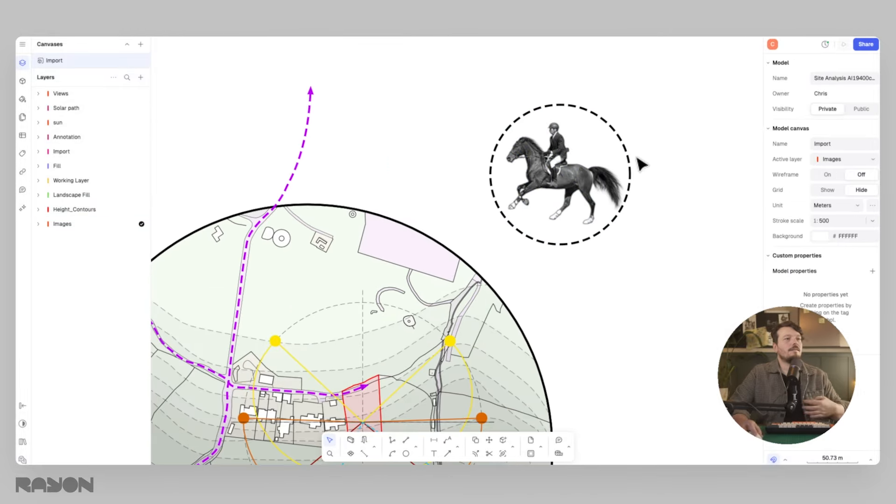
left_click(405, 443)
left_click(419, 257)
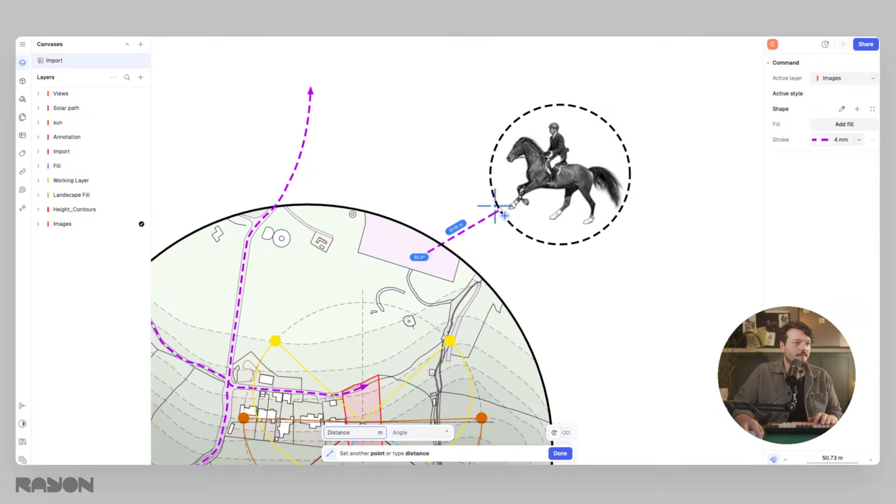
left_click(499, 212)
left_click(841, 243)
left_click(628, 192)
scroll(617, 192, "down", 5)
left_click(652, 241)
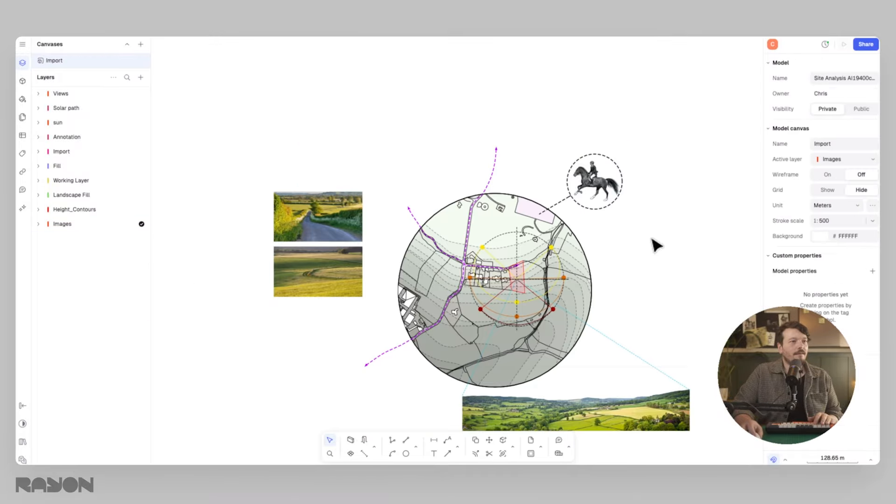
middle_click_drag(651, 240, 597, 160)
scroll(516, 158, "up", 1)
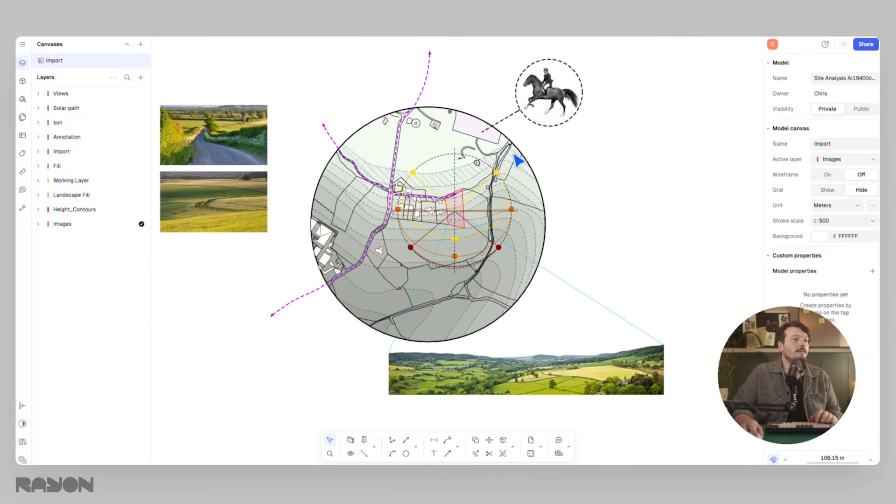
middle_click_drag(425, 74, 450, 135)
scroll(452, 140, "up", 2)
left_click(565, 182)
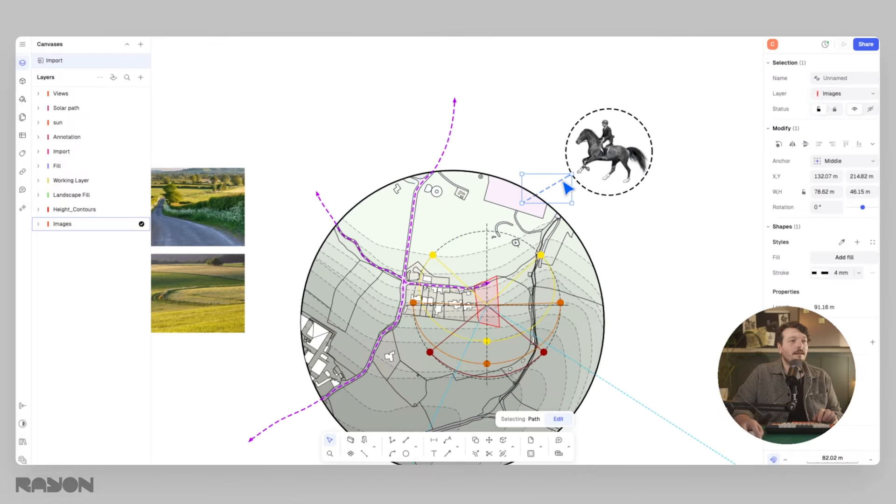
left_click(528, 88)
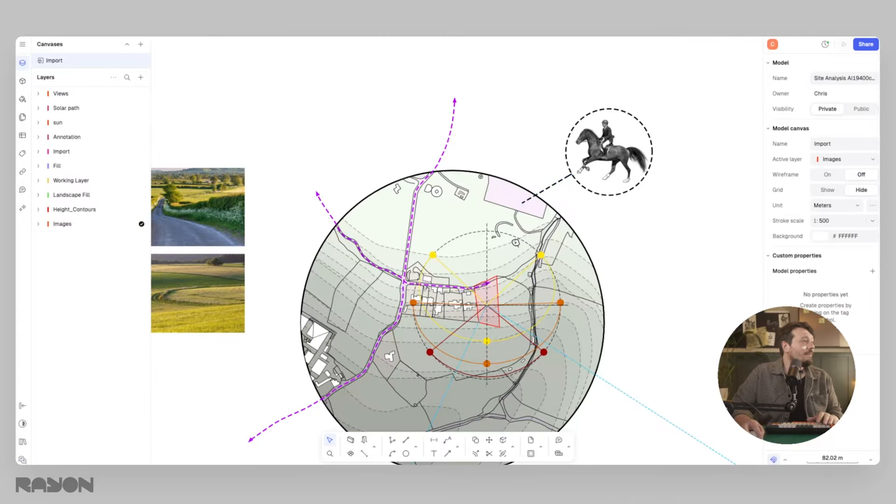
Import the farm buildings image PO252.101.SMALL_.jpg and place it beneath the two photos west of the site map
left_click(22, 44)
mouse_move(71, 103)
left_click(127, 105)
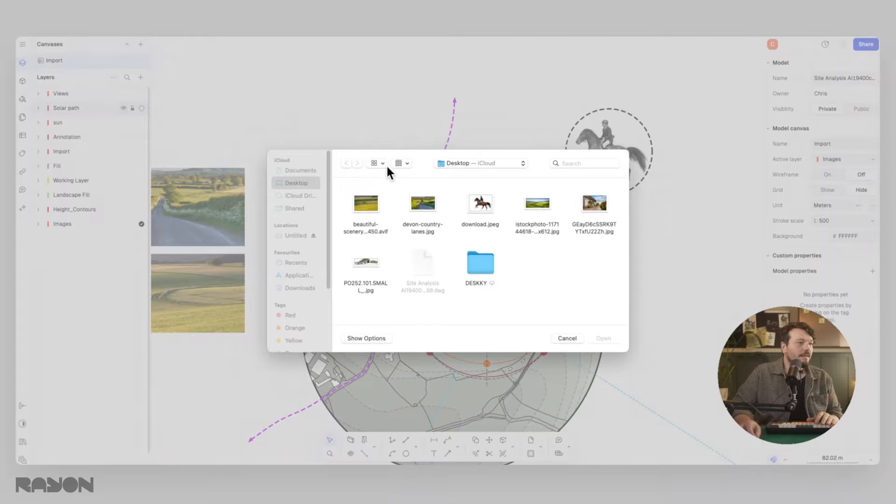
left_click(369, 262)
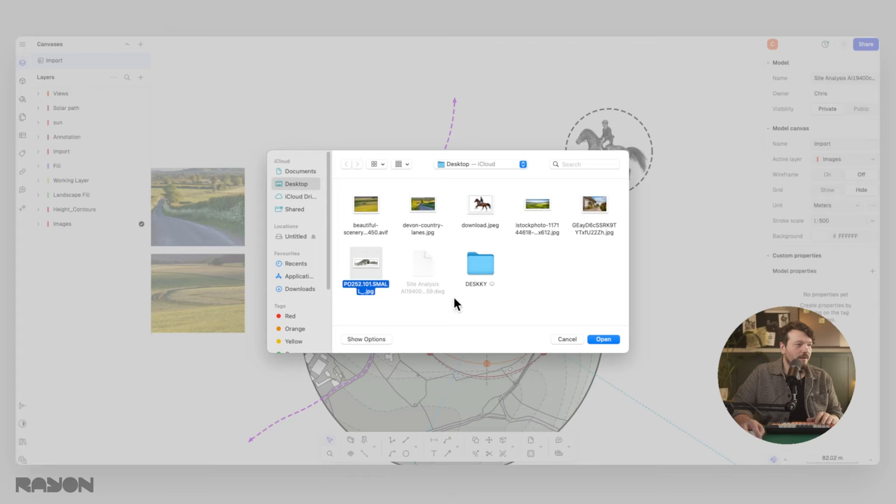
left_click(603, 339)
middle_click_drag(503, 214, 562, 78)
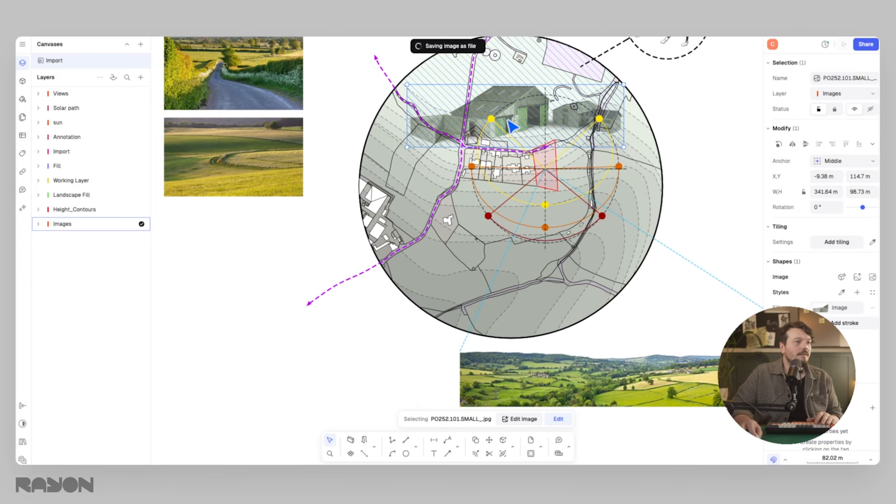
left_click_drag(506, 118, 232, 251)
middle_click_drag(328, 216, 428, 179)
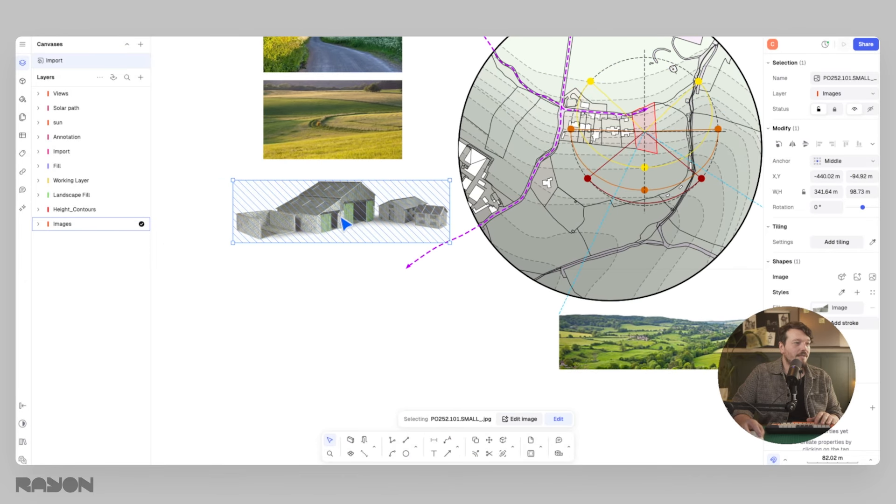
Crop the farm buildings image to about 228 m wide, keeping the barn and yard, and position it beneath the two photos
left_click_drag(339, 217, 433, 213)
scroll(341, 222, "up", 5)
scroll(396, 220, "down", 3)
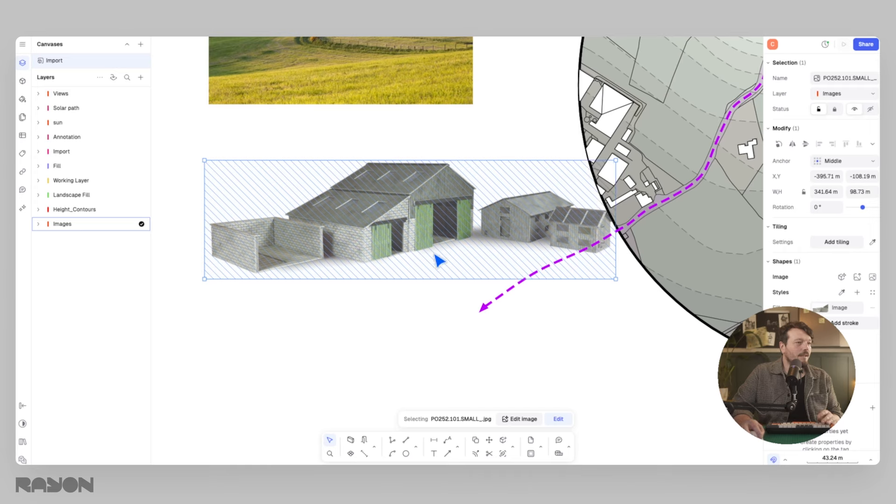
left_click_drag(614, 216, 479, 217)
left_click_drag(312, 216, 321, 253)
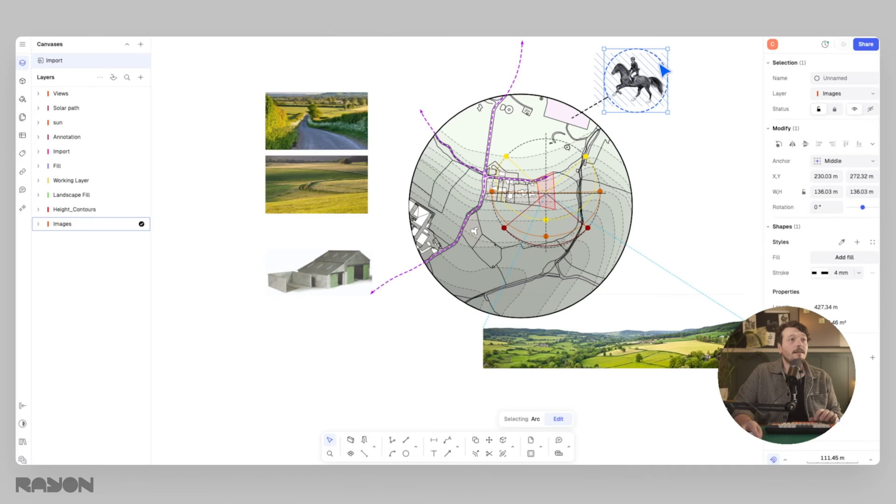
Copy the dashed horse rider circle onto the barn image and shrink the image to about 126 m by 55 m inside it
key("c")
left_click(632, 85)
middle_click_drag(374, 267, 434, 189)
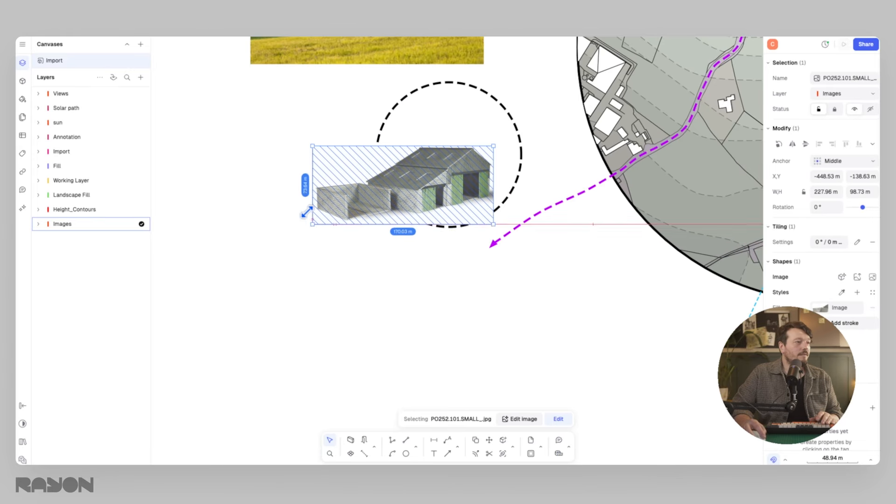
left_click_drag(306, 210, 344, 208)
mouse_move(447, 189)
left_mouse_down()
mouse_move(479, 166)
mouse_move(471, 169)
left_mouse_up()
Remove the barn image's background and set its saturation to -1
left_click(519, 419)
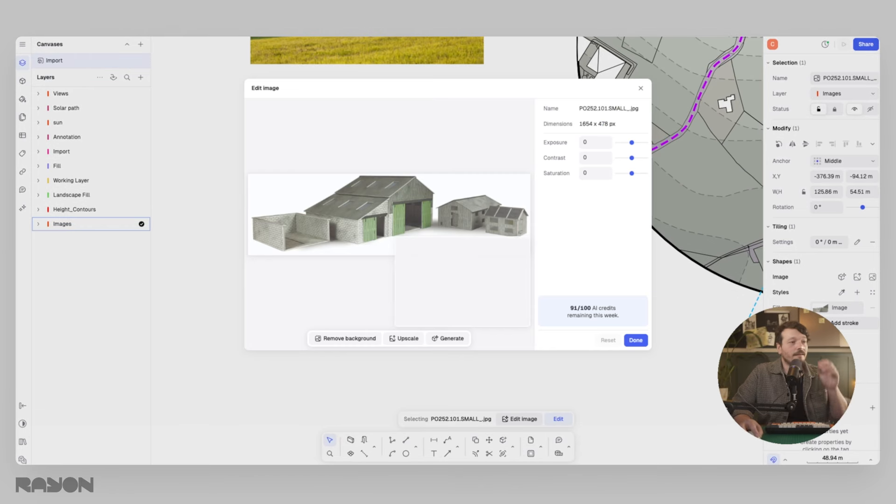
left_click(343, 340)
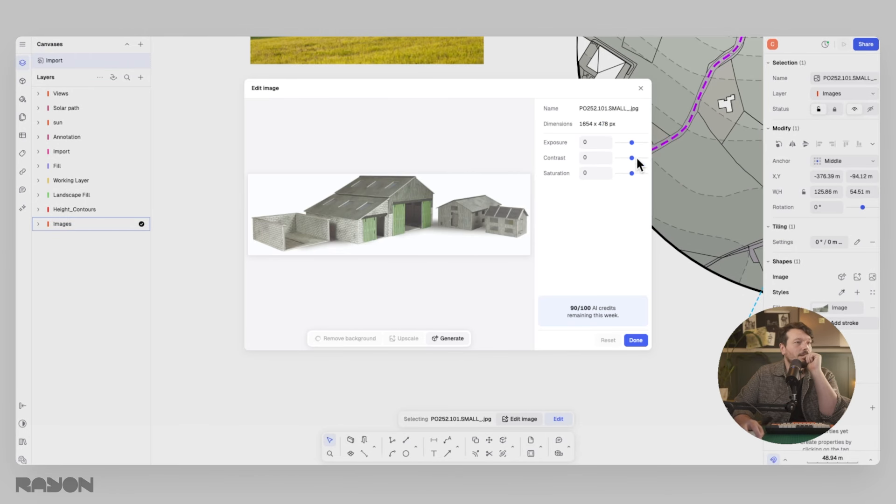
left_click_drag(632, 172, 560, 170)
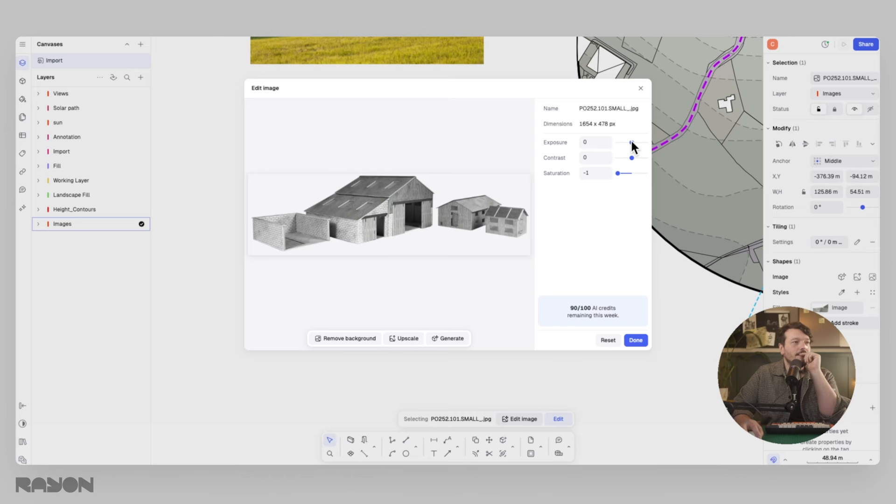
left_click(635, 340)
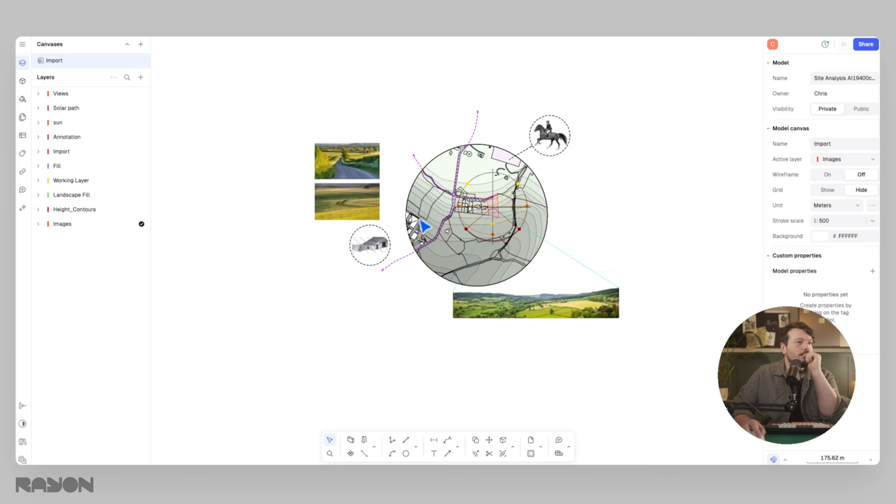
Copy the black dashed leader line to link the white farm buildings on the map's west edge with the barn circle
left_click(477, 181)
key("c")
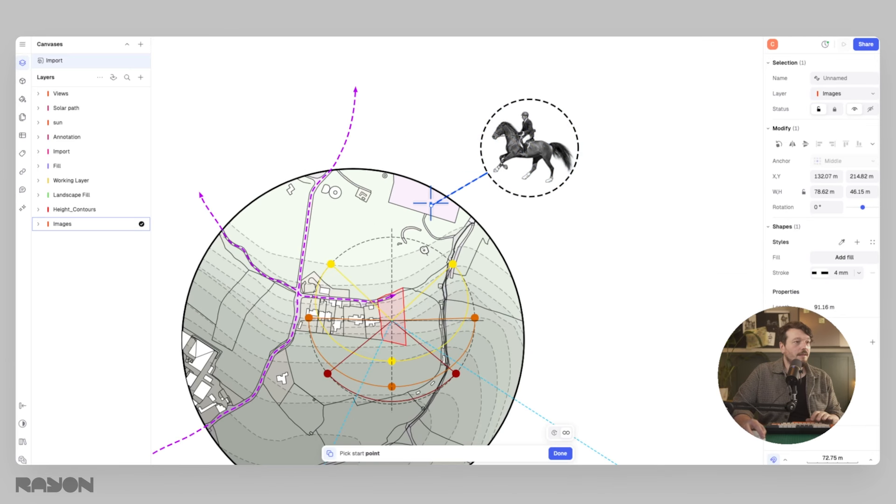
left_click(431, 205)
middle_click_drag(408, 225, 563, 122)
left_click(297, 291)
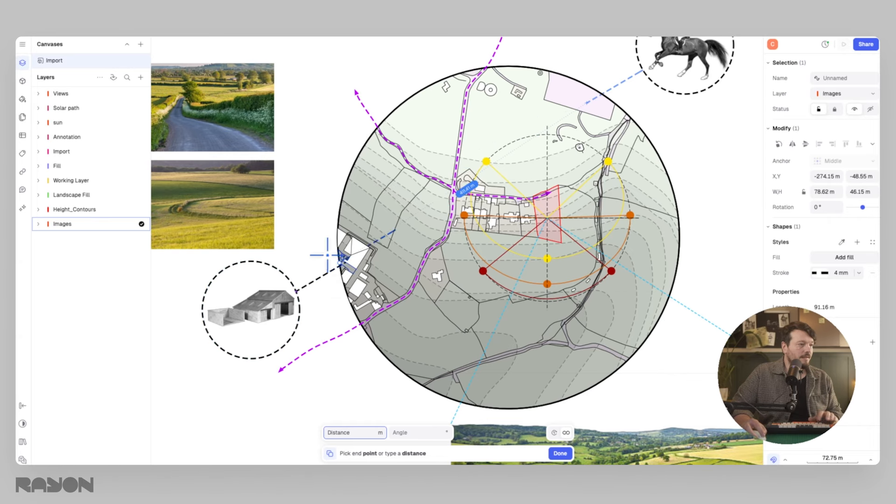
key("Escape")
Select the three contextual photos north-west of the map together and shift them slightly away from it
scroll(337, 268, "up", 5)
left_click(290, 209)
scroll(286, 205, "down", 10)
scroll(333, 195, "up", 5)
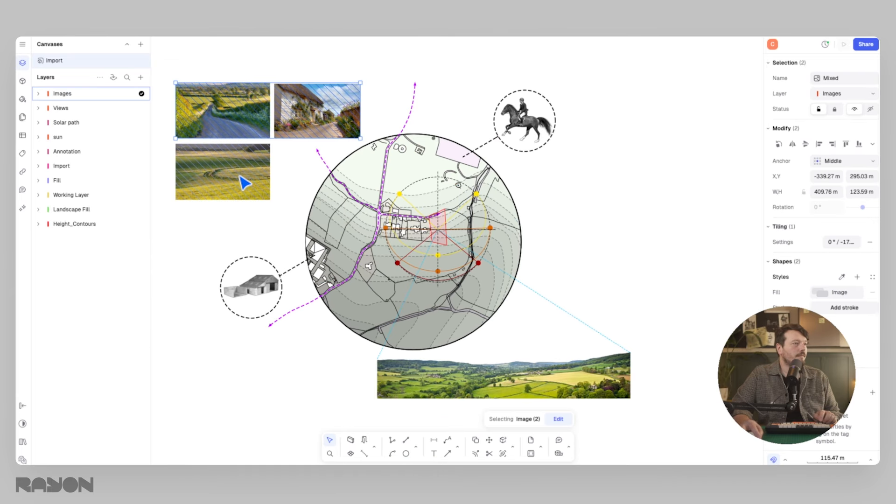
left_click(249, 178, "shift")
left_click(636, 192)
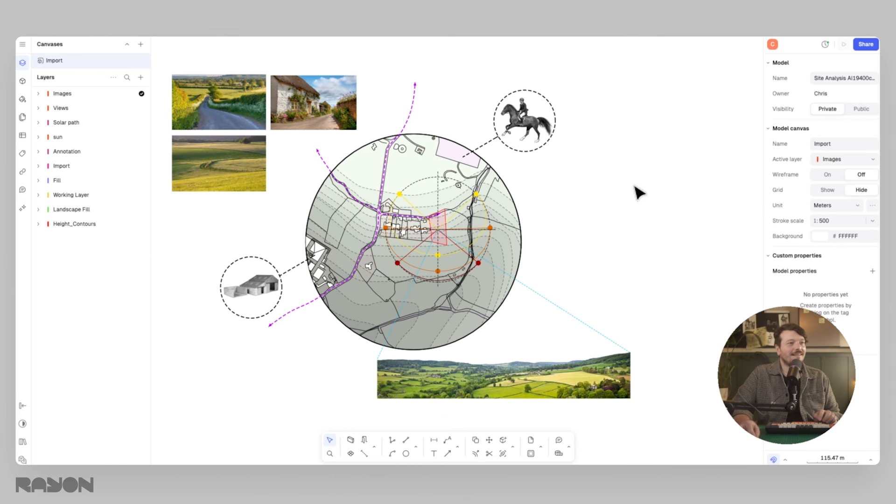
scroll(580, 184, "up", 1)
scroll(594, 189, "down", 1)
middle_click_drag(593, 189, 562, 209)
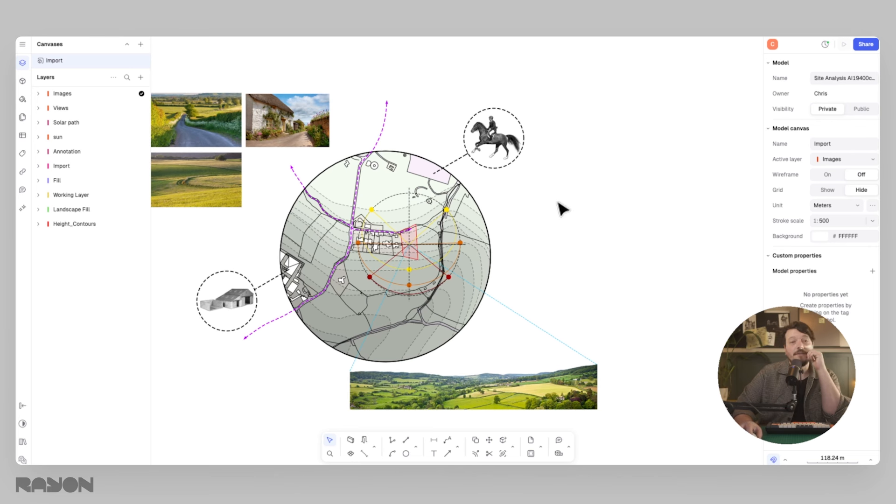
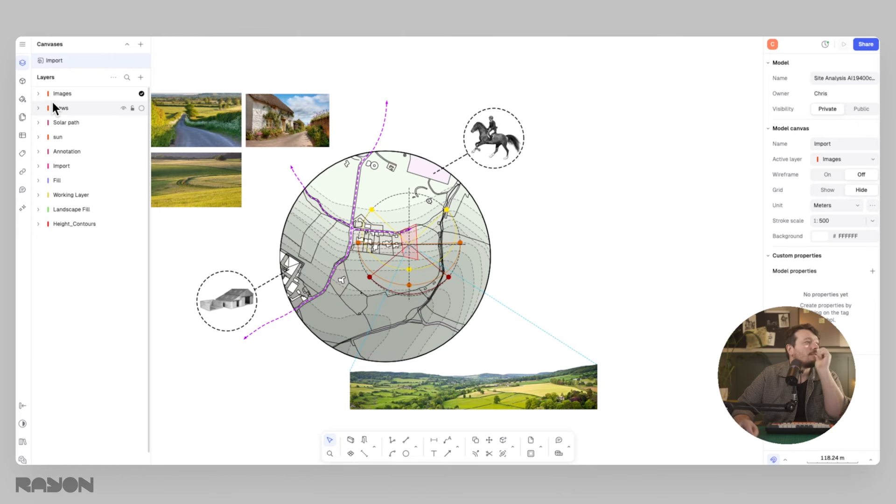
left_click(39, 93)
left_click(39, 94)
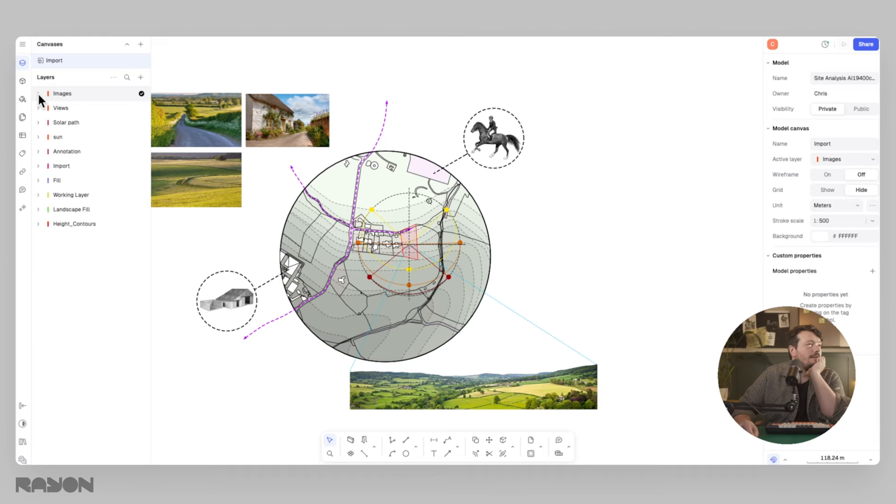
Select the whole site analysis drawing and place a copy of it east of the original
scroll(336, 208, "down", 3)
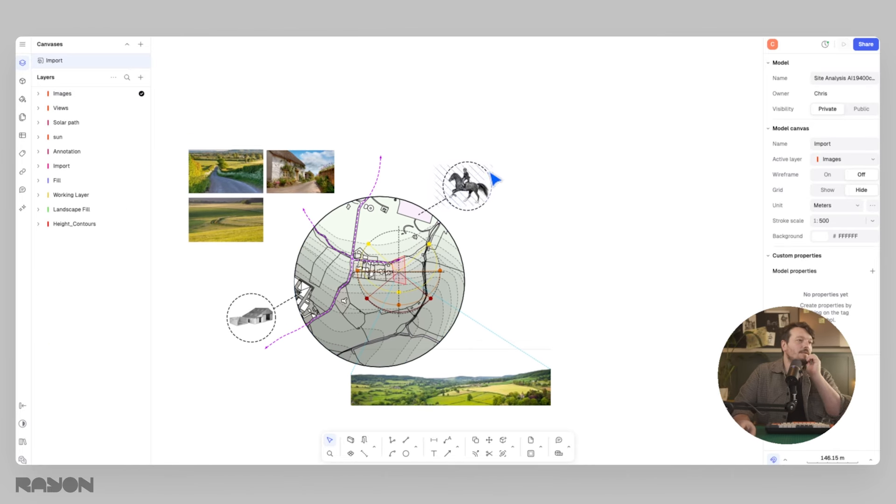
scroll(579, 120, "down", 5)
left_click_drag(644, 110, 358, 307)
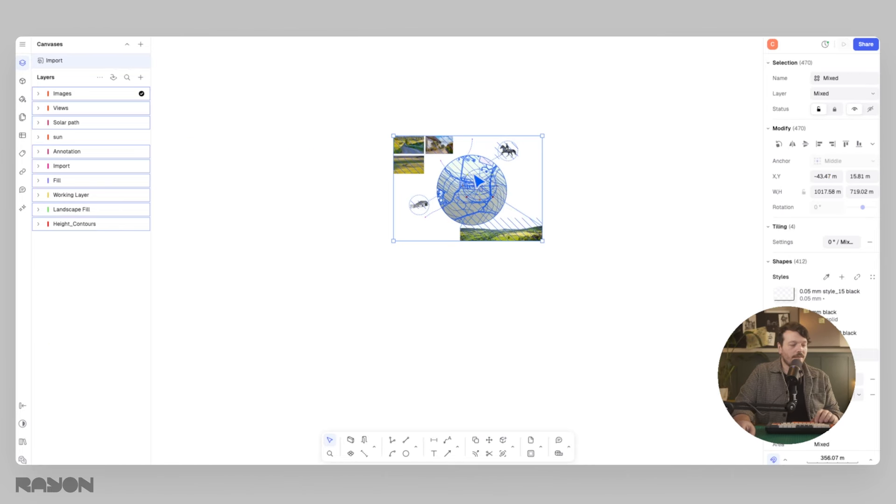
key("c")
left_click(479, 186)
middle_click_drag(679, 182, 402, 181)
left_click(403, 181)
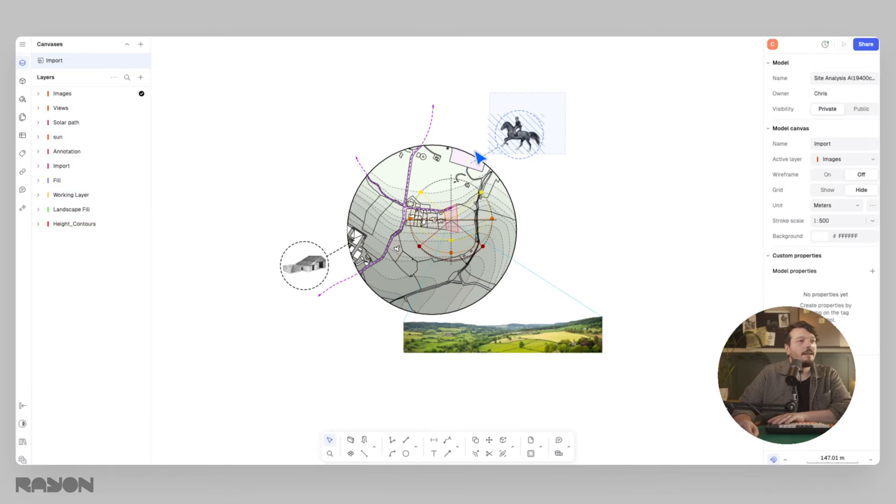
Delete the horse rider callout, the purple route lines and the barn callout from the copied drawing
left_click_drag(475, 151, 473, 156)
key("Delete")
left_click_drag(462, 91, 426, 126)
key("Delete")
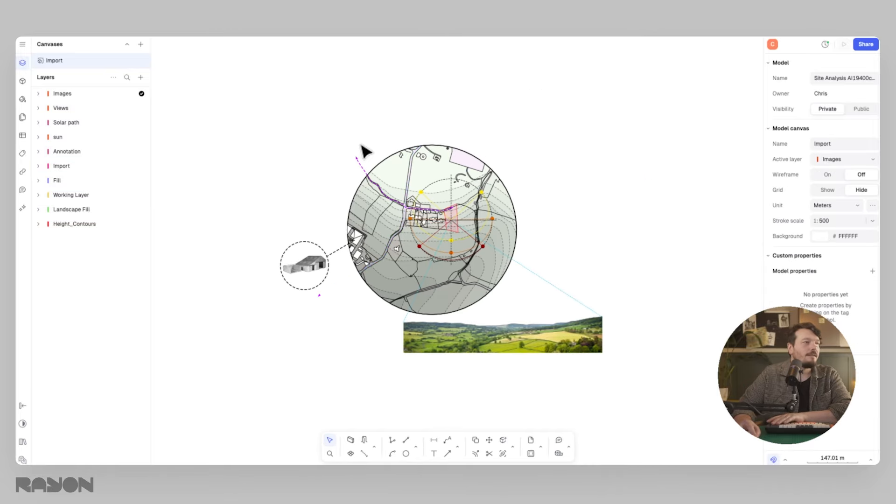
left_click_drag(361, 144, 329, 174)
key("Delete")
middle_click_drag(326, 221, 315, 137)
left_click_drag(315, 137, 247, 235)
key("Delete")
Delete the landscape panorama, the leftover arrowhead and the cyan view lines from the copied drawing
left_click_drag(666, 191, 569, 290)
key("Delete")
scroll(319, 174, "up", 5)
left_click(333, 157)
key("Delete")
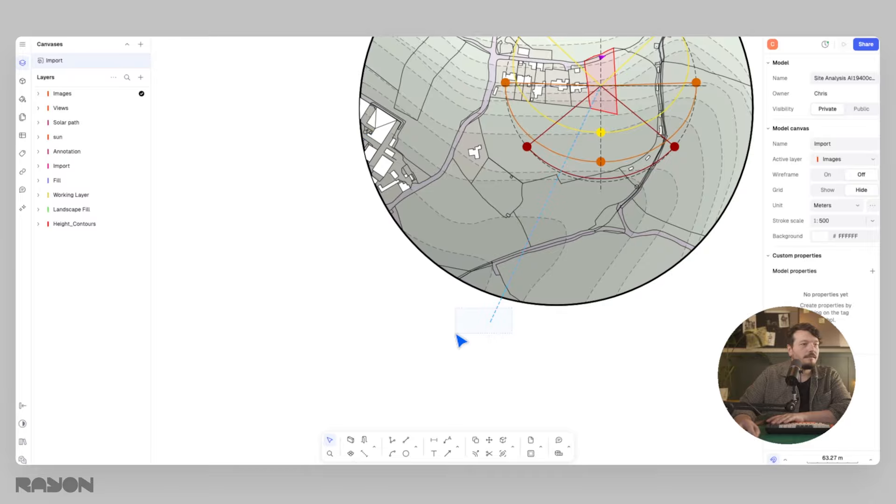
left_click_drag(456, 334, 455, 336)
key("Delete")
Hide every layer except Images, Fill and Working Layer, including Height_Contours, to isolate the shaded contour map
scroll(466, 326, "down", 3)
middle_click_drag(479, 308, 363, 343)
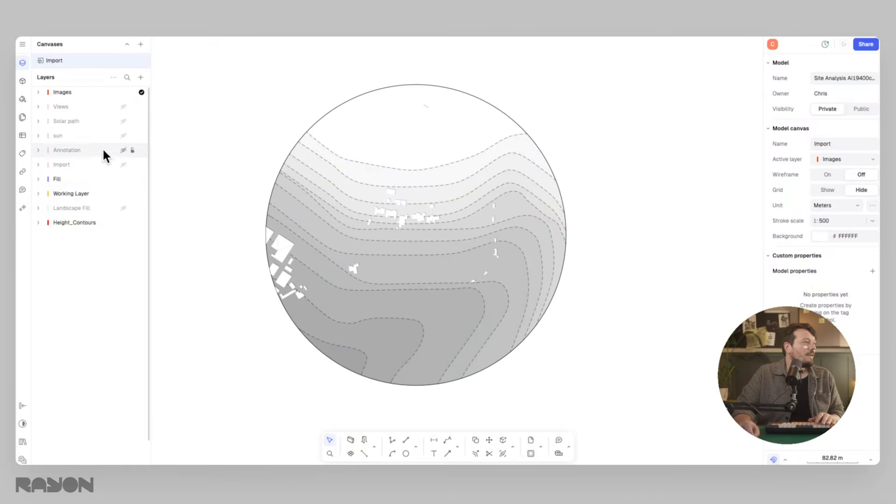
left_click(124, 222)
middle_click_drag(269, 237, 295, 203)
middle_click_drag(414, 169, 394, 209)
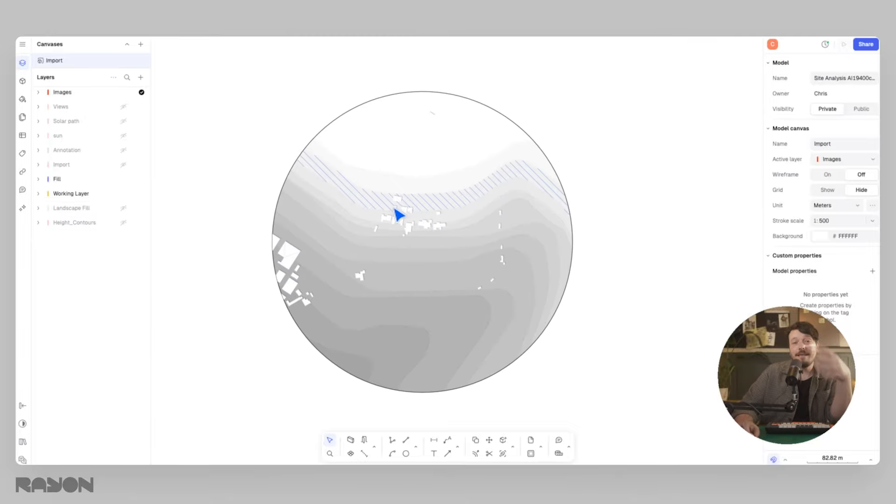
Start a Rayon AI request and attach a canvas capture framing the whole circular contour map
left_click(22, 208)
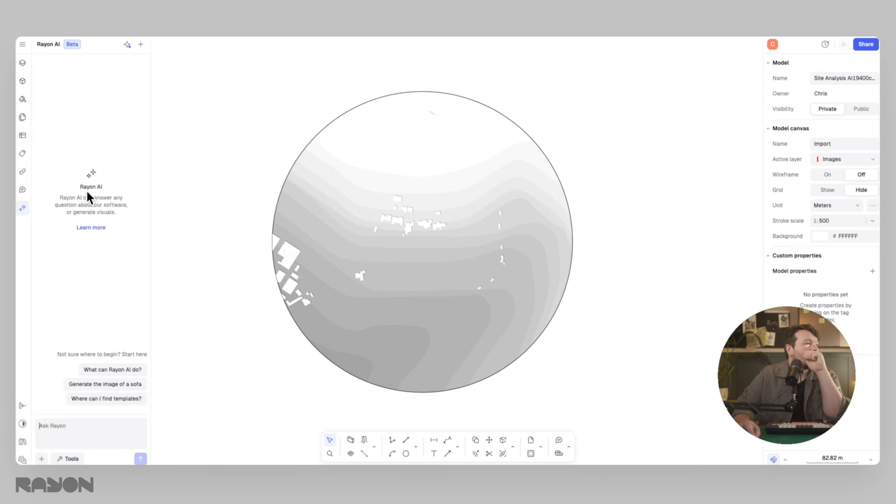
left_click(42, 459)
left_click(65, 441)
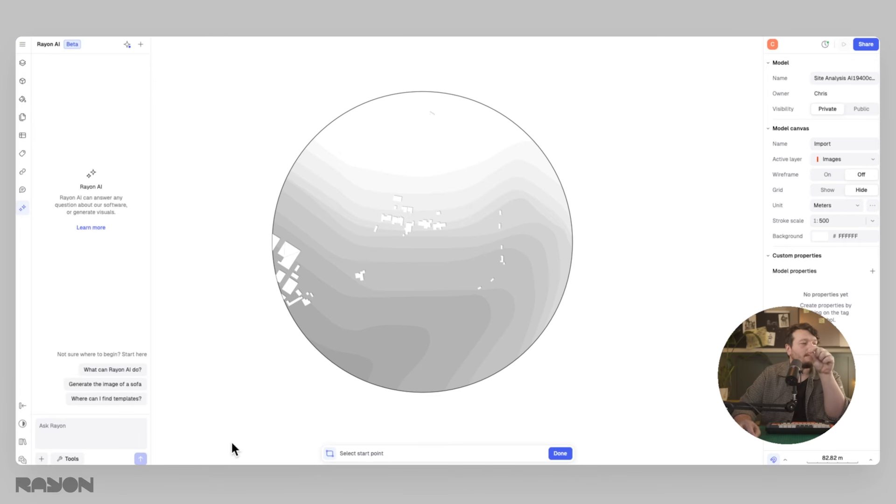
left_click(251, 409)
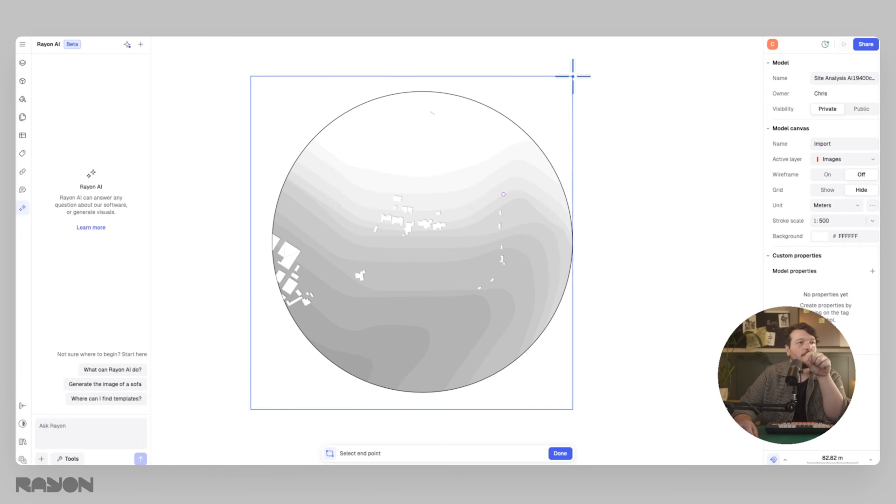
left_click(589, 72)
Generate a Stylize > Clay version of the captured map with the prompt "Contour site plan overhead"
left_click(73, 458)
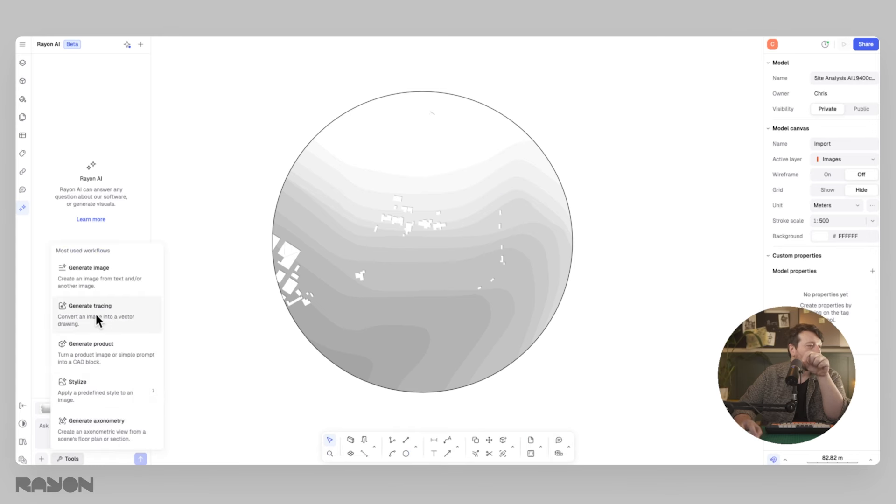
mouse_move(129, 385)
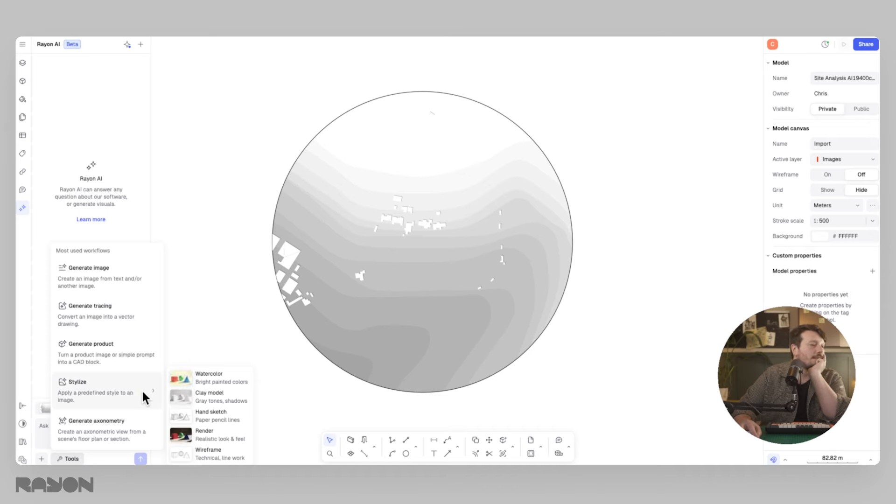
left_click(220, 395)
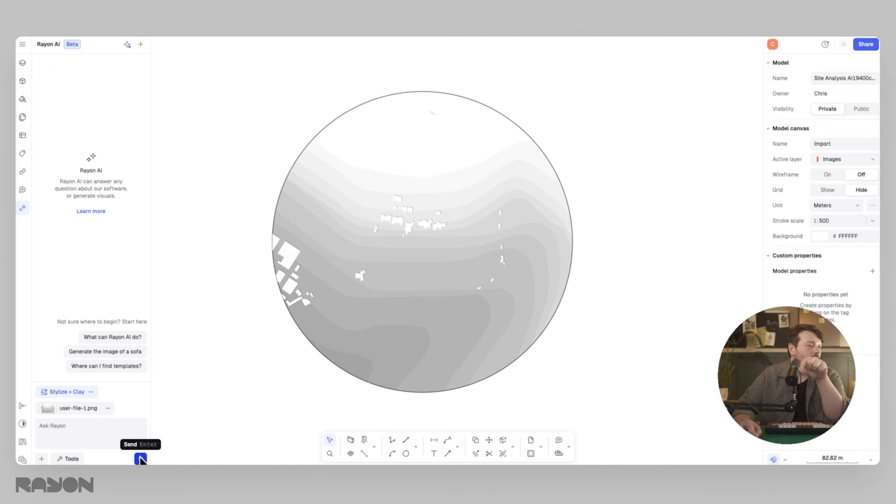
type("Cor")
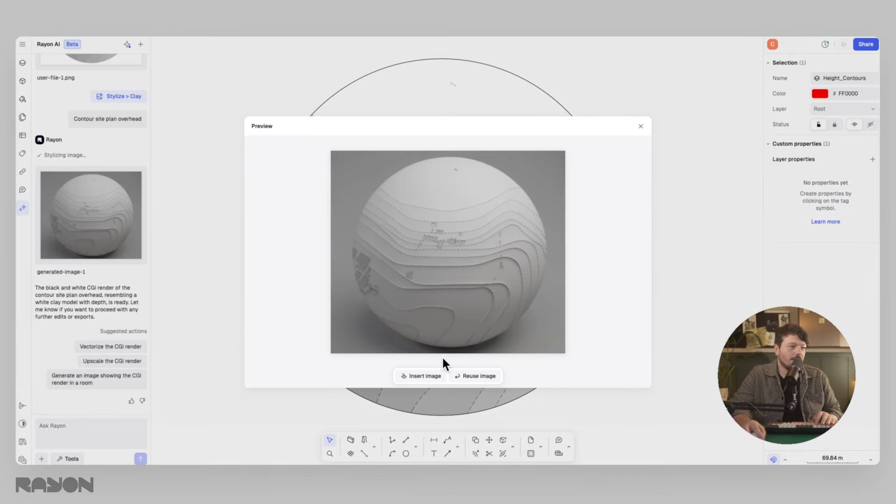
Insert the generated clay render into the drawing and place it west of the copied contour map
left_click(425, 375)
left_click_drag(518, 209, 356, 184)
left_click(558, 181)
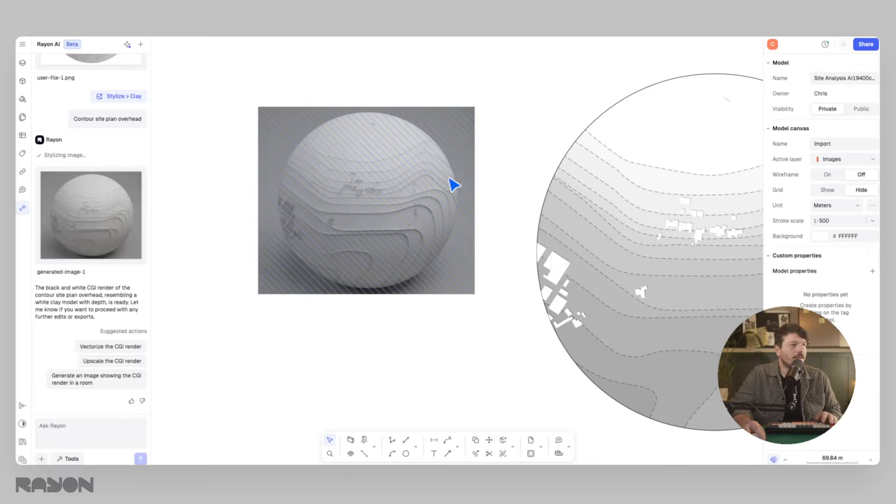
Remove the grey background from the inserted clay render
left_click(392, 213)
left_click(507, 420)
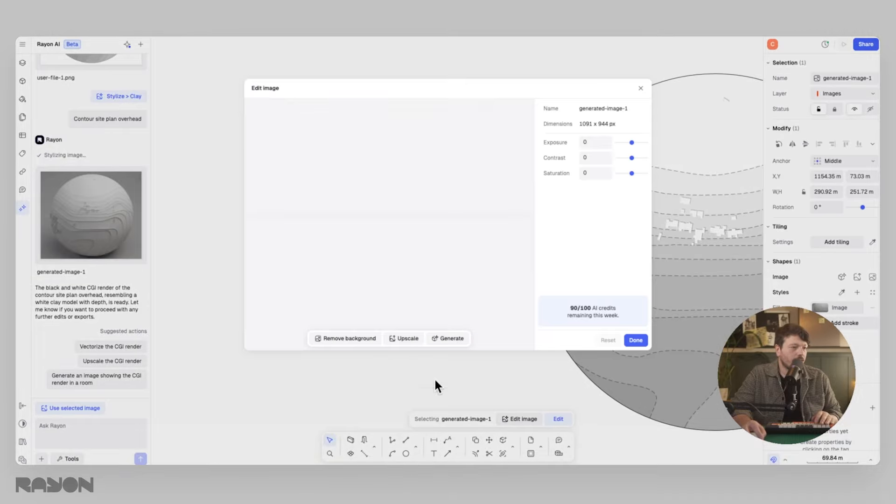
left_click(356, 339)
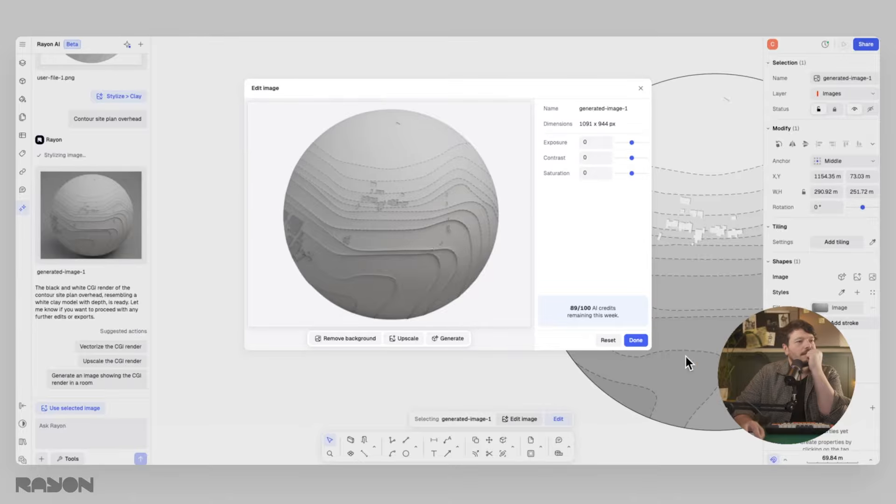
left_click(644, 343)
Move the clay render between the original and copied maps and enlarge it to about 466 m by 404 m
left_click_drag(472, 236, 454, 203)
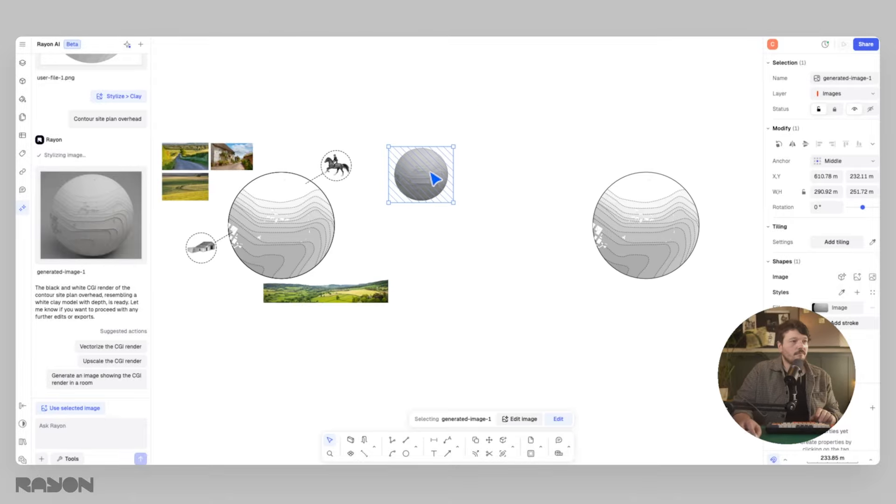
scroll(453, 186, "up", 5)
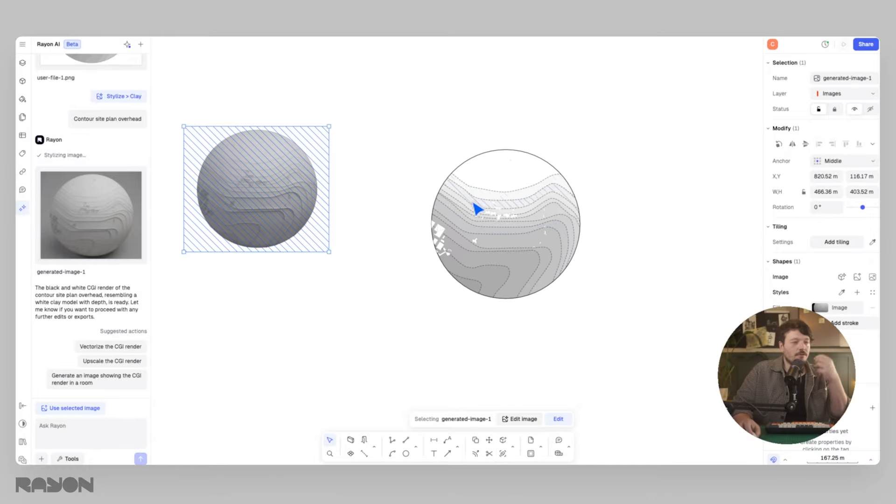
middle_click_drag(473, 203, 458, 210)
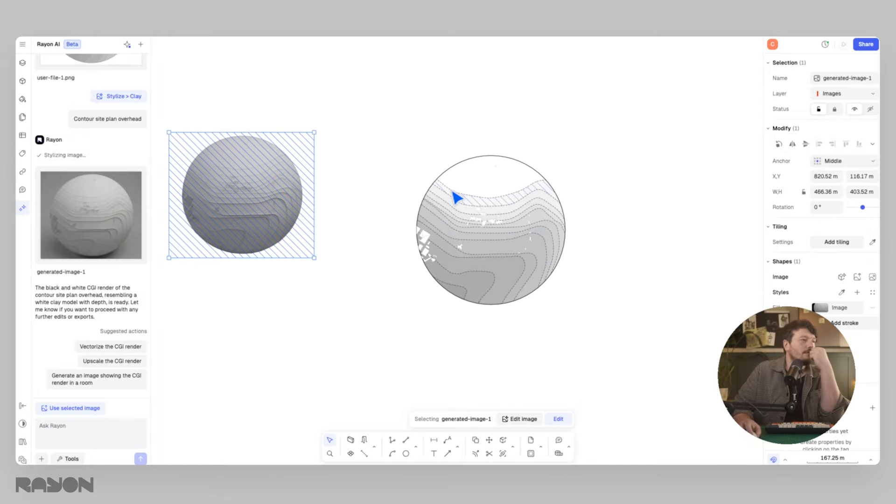
left_click_drag(617, 126, 604, 235)
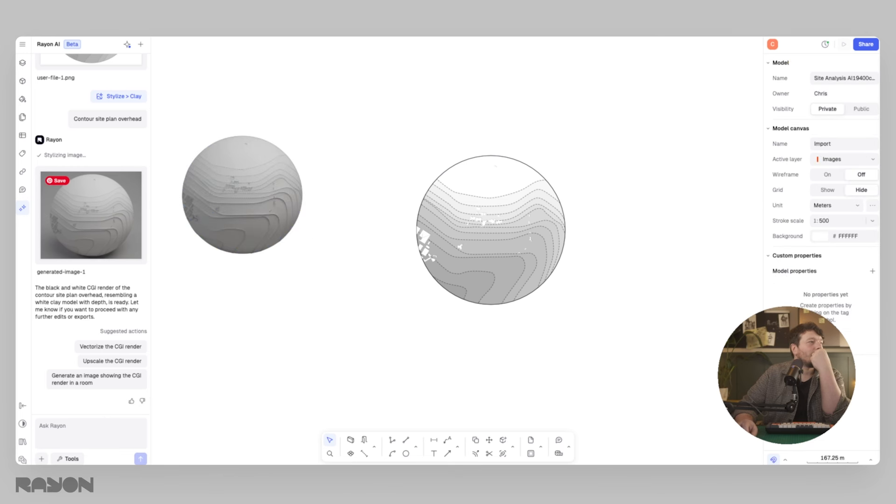
Turn the Views, Solar path, sun, Annotation, Import and Landscape Fill layers back on
left_click(22, 63)
left_click(123, 108)
left_click(124, 123)
left_click(124, 137)
left_click(123, 152)
left_click(124, 167)
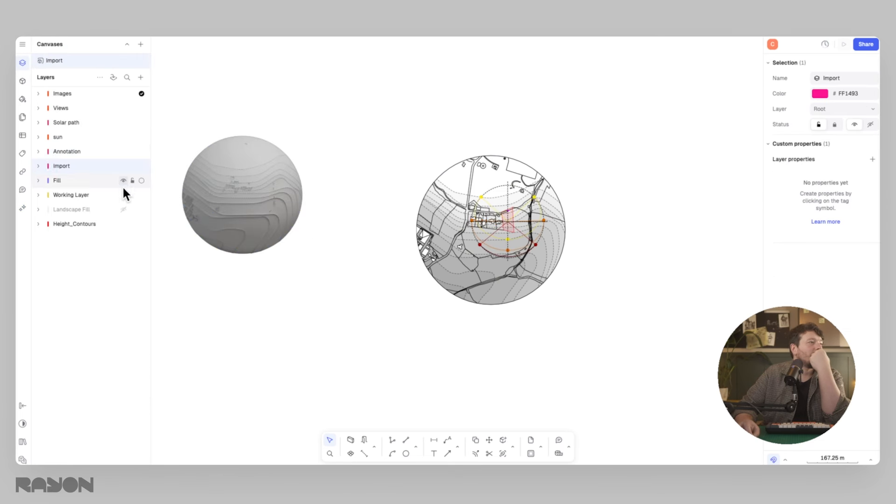
left_click(124, 210)
Hide the Solar path, sun, Annotation, Working Layer and Height_Contours layers
left_click(123, 123)
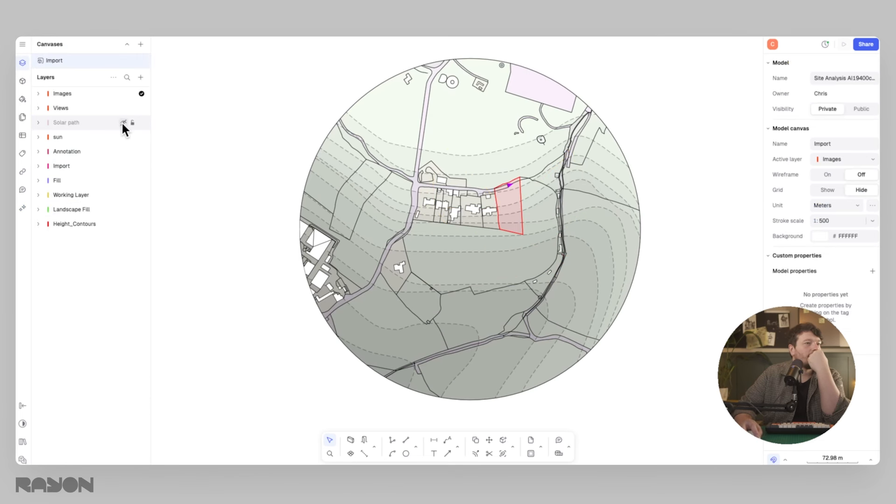
left_click(123, 137)
left_click(123, 152)
left_click(124, 195)
left_click(124, 224)
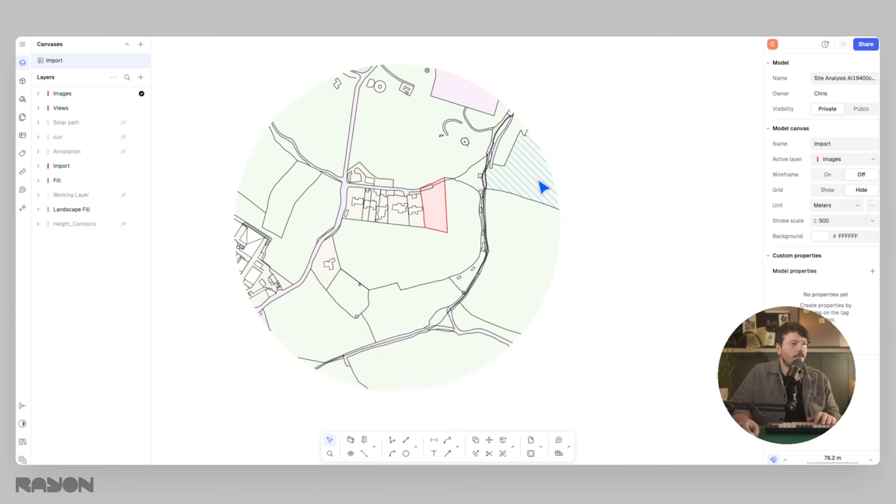
Start a new Rayon AI chat and attach a screenshot of the coloured copy of the site map
left_click(23, 207)
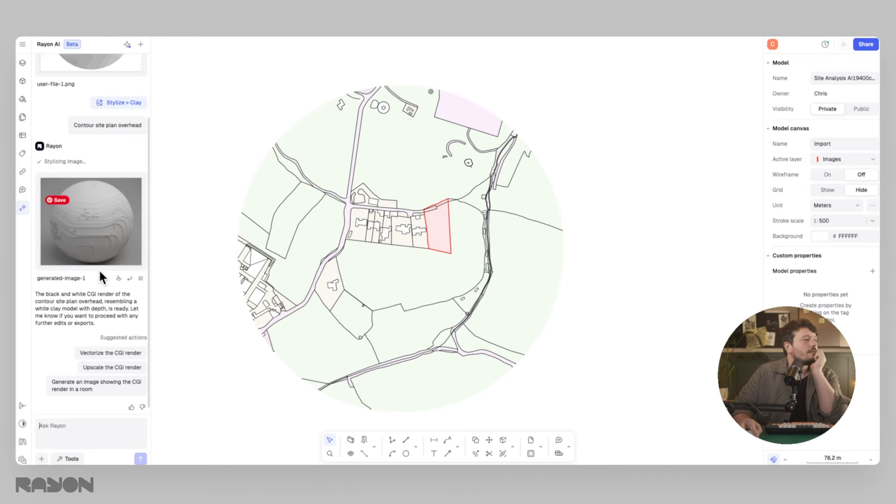
left_click(43, 458)
left_click(79, 440)
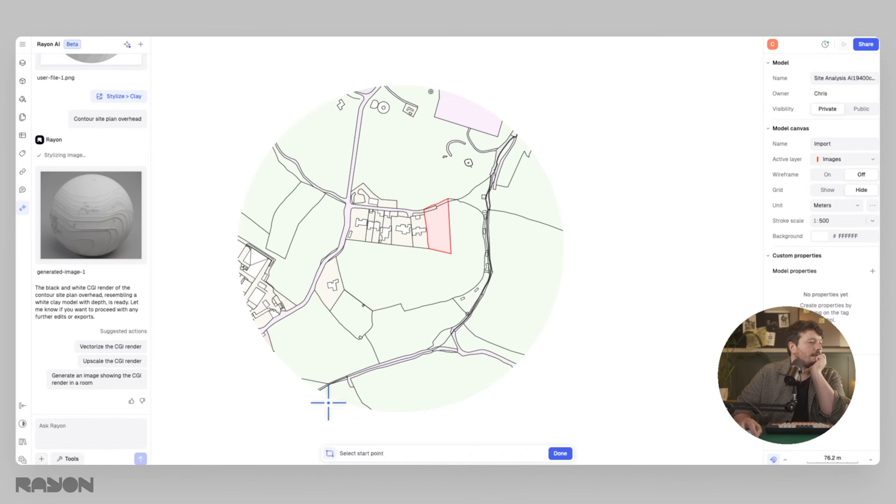
left_click(140, 43)
left_click(41, 459)
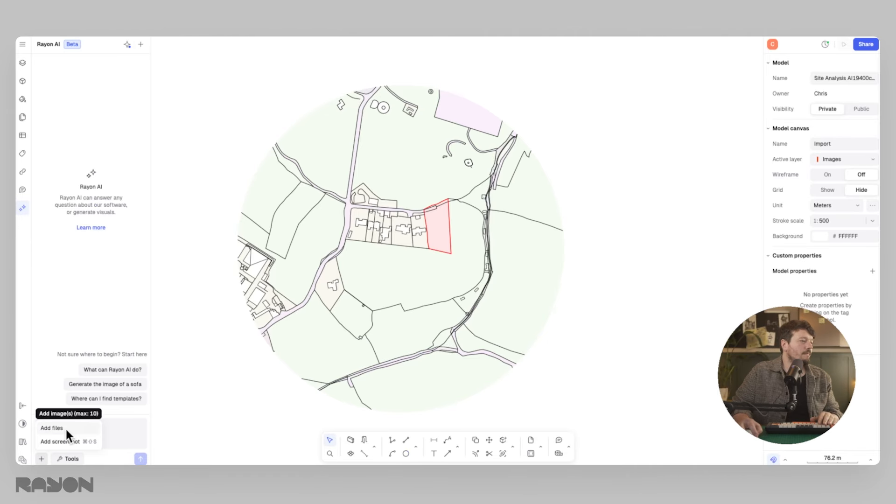
left_click(70, 440)
Generate a Stylize > Render version of the captured map with the prompt "Site plan of landscape"
left_click(68, 459)
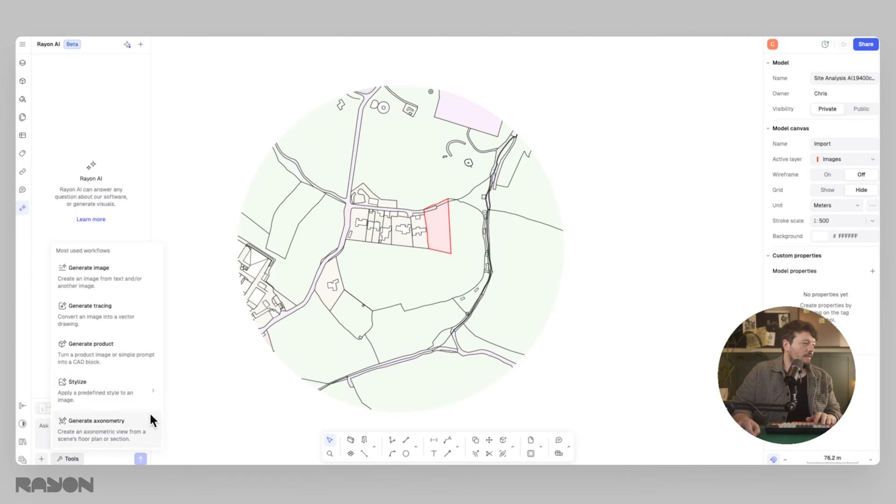
mouse_move(139, 379)
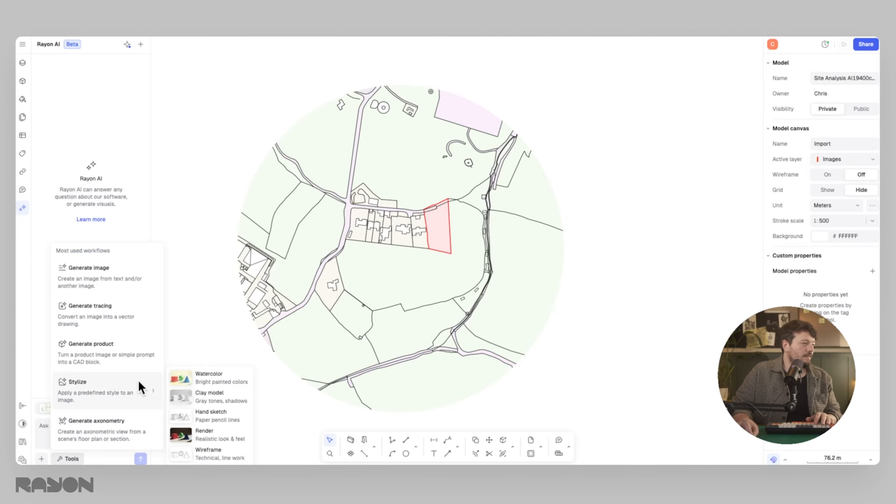
left_click(225, 434)
left_click(87, 431)
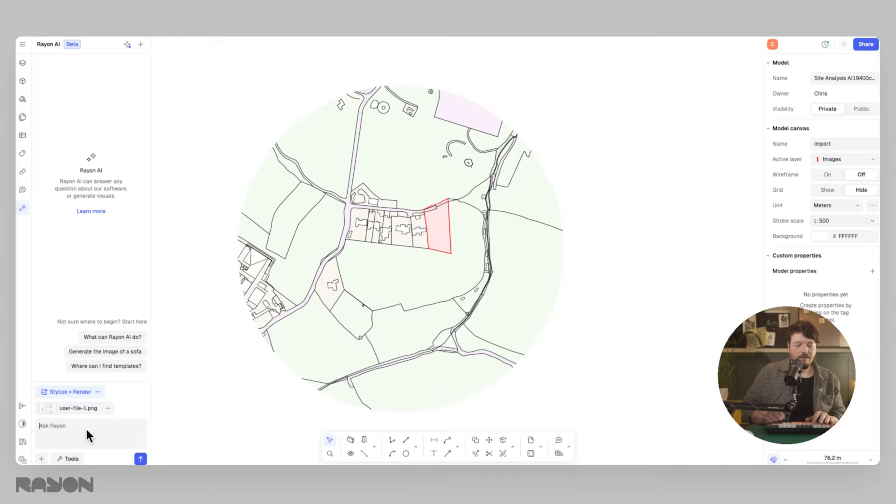
type("Site plan of landscape")
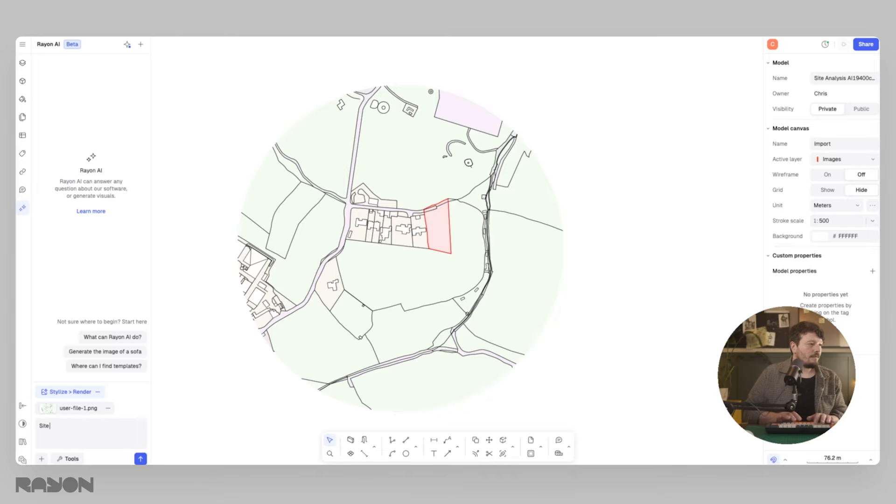
key("Return")
Insert the generated landscape render into the drawing and place it south of the clay render
left_click(91, 305)
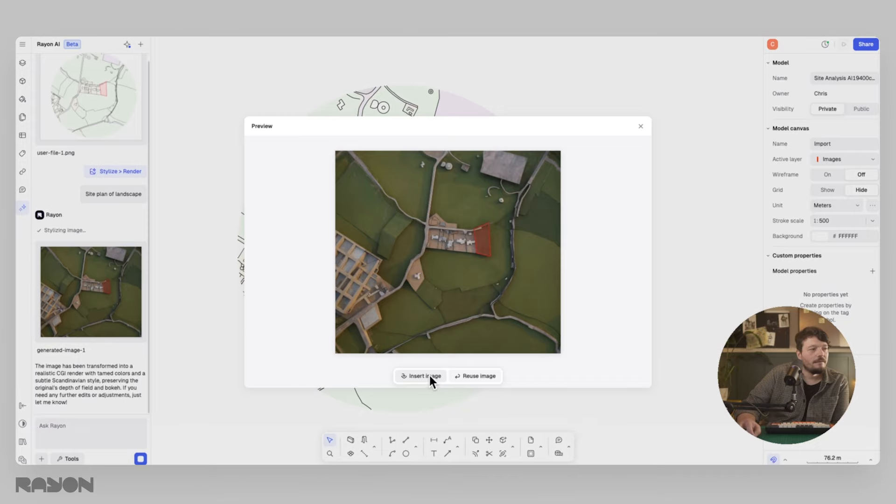
left_click(430, 376)
scroll(622, 281, "down", 3)
left_click_drag(528, 275, 288, 266)
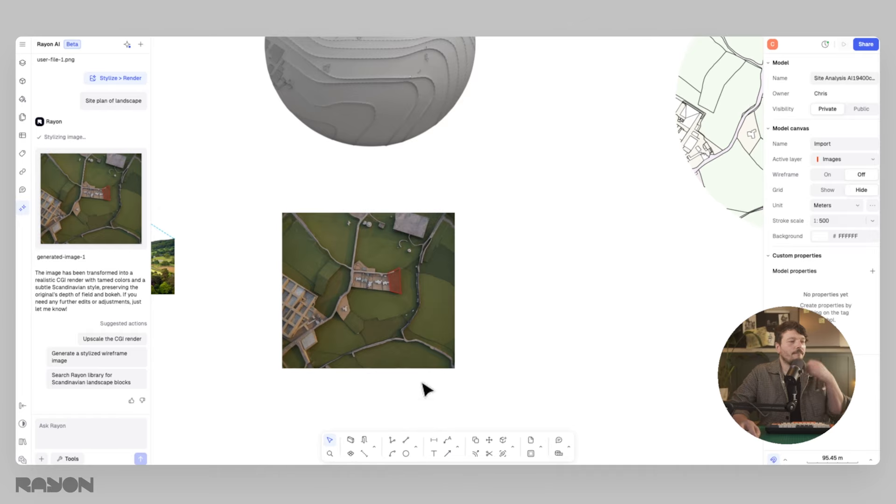
Generate a brighter version of the landscape render with the prompt "increase the brightness of the image"
left_click(428, 324)
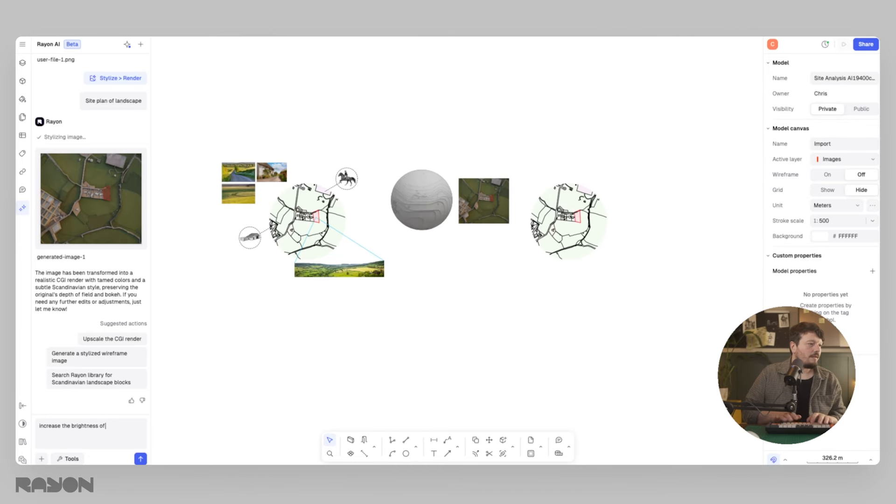
key("Return")
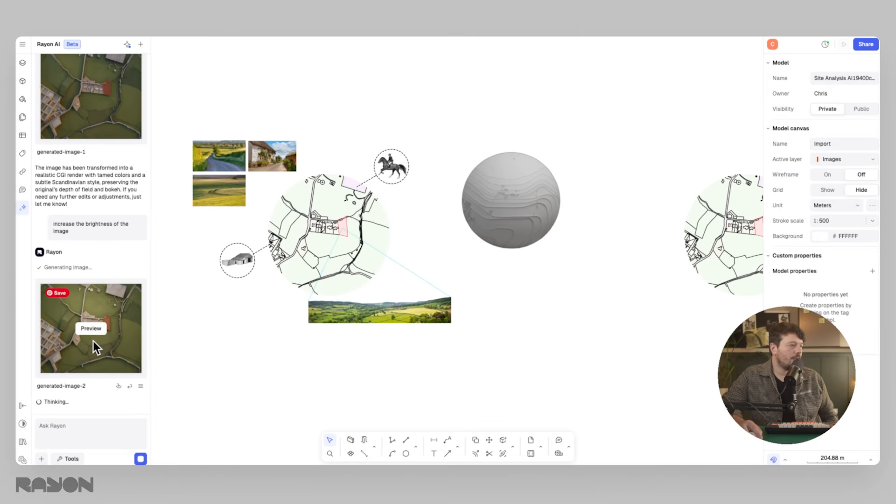
Insert the brightened landscape render into the drawing and place it north of the clay render
left_click(95, 340)
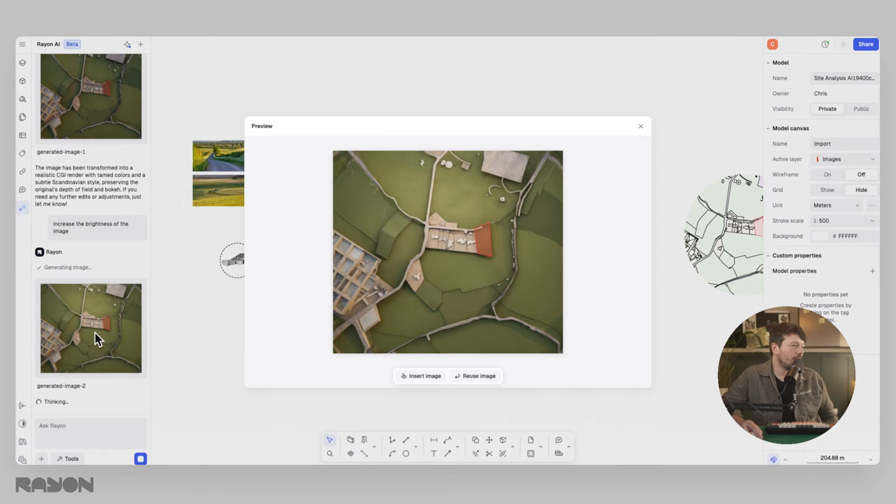
left_click(426, 376)
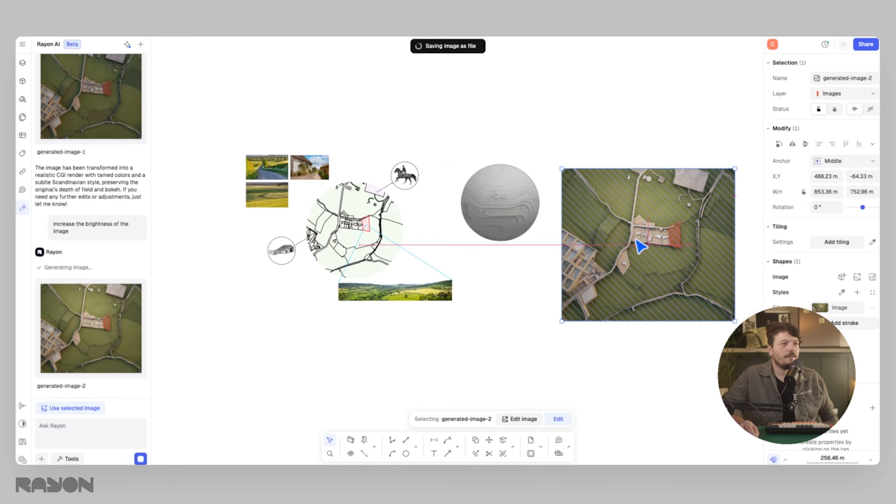
left_click_drag(635, 238, 632, 241)
middle_click_drag(649, 239, 516, 284)
middle_click_drag(516, 285, 514, 265)
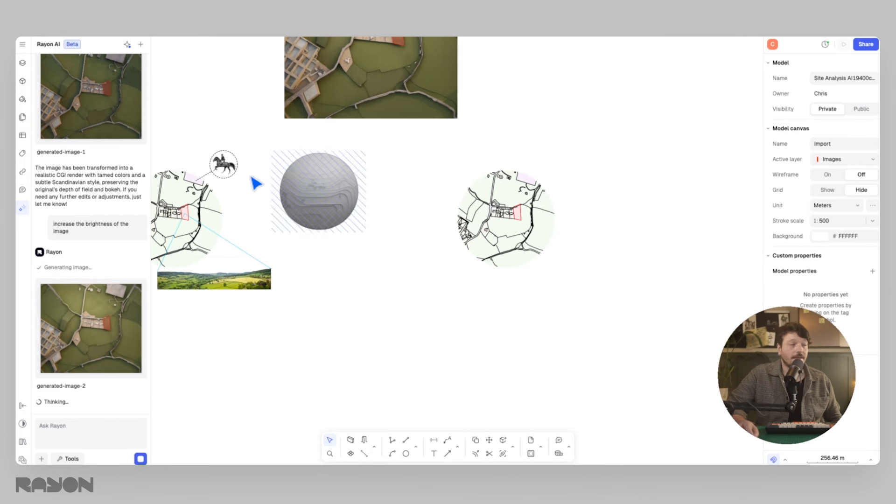
Hide every layer except Images, Views and Import to leave a plain line version of the site map
left_click(24, 64)
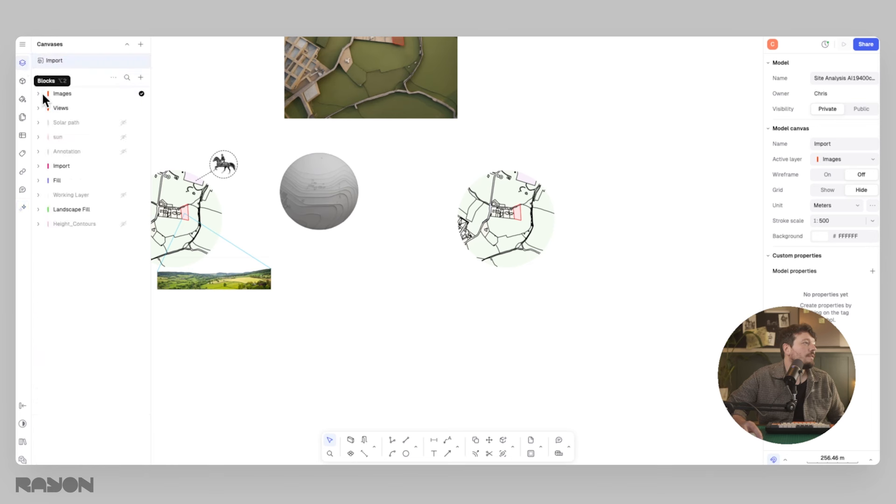
left_click(123, 123)
left_click(123, 137)
left_click(124, 152)
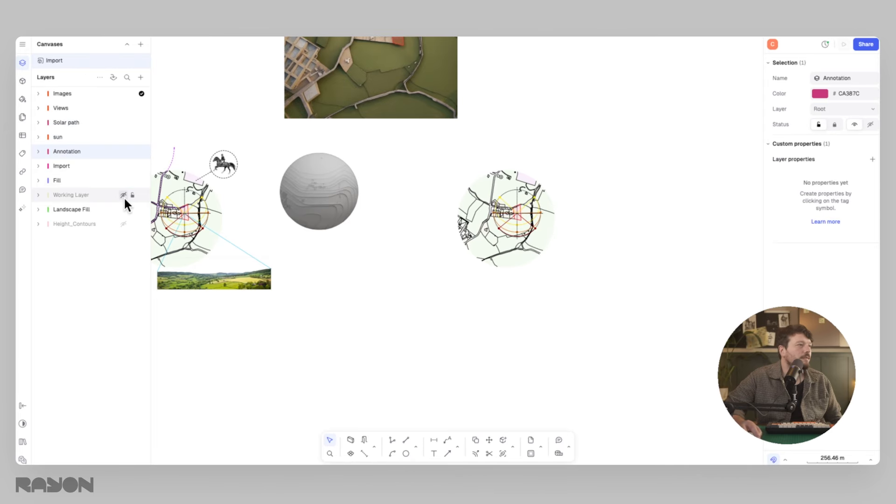
left_click(123, 224)
left_click(123, 180)
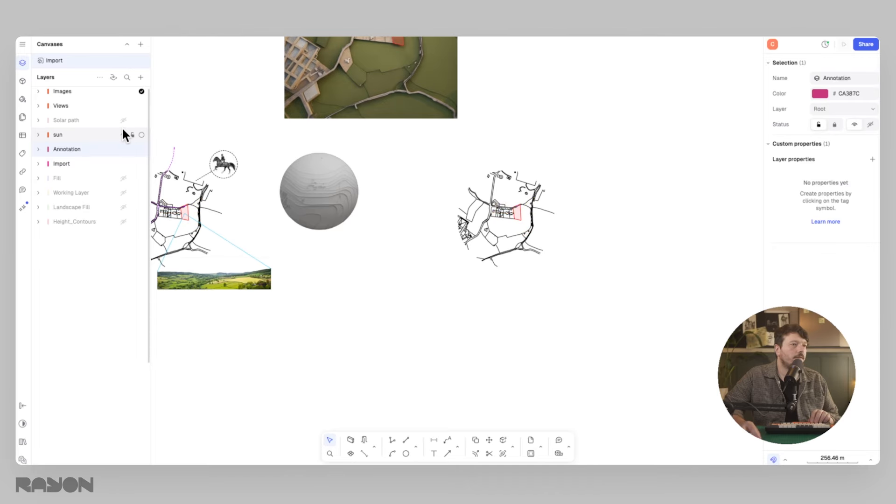
left_click(123, 129)
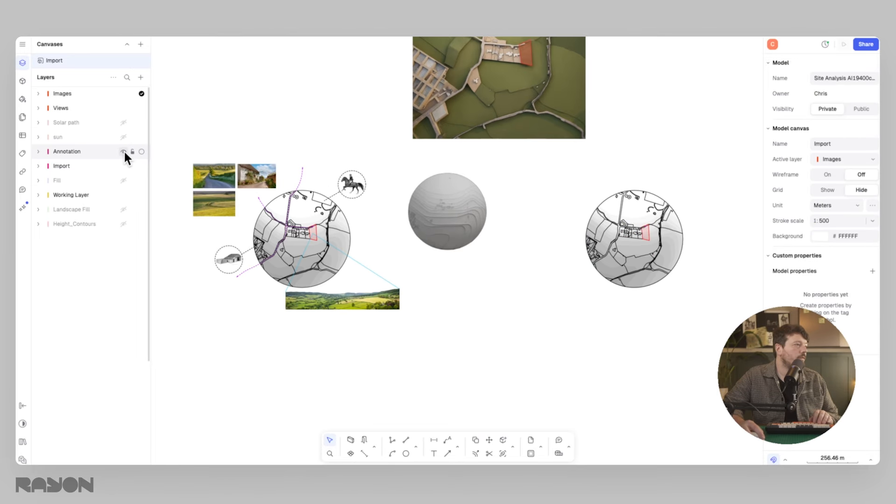
left_click(124, 151)
scroll(571, 149, "up", 5)
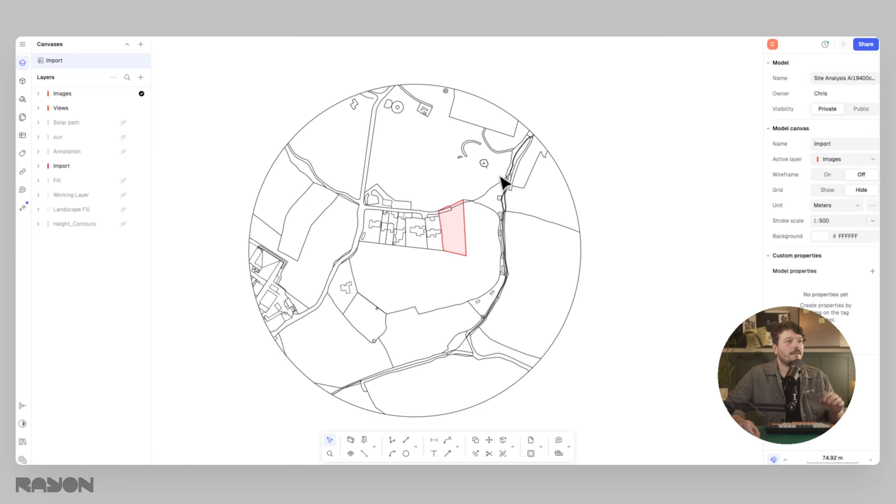
Start a new Rayon AI chat and attach a screenshot of the line-only site map
left_click(22, 210)
left_click(140, 44)
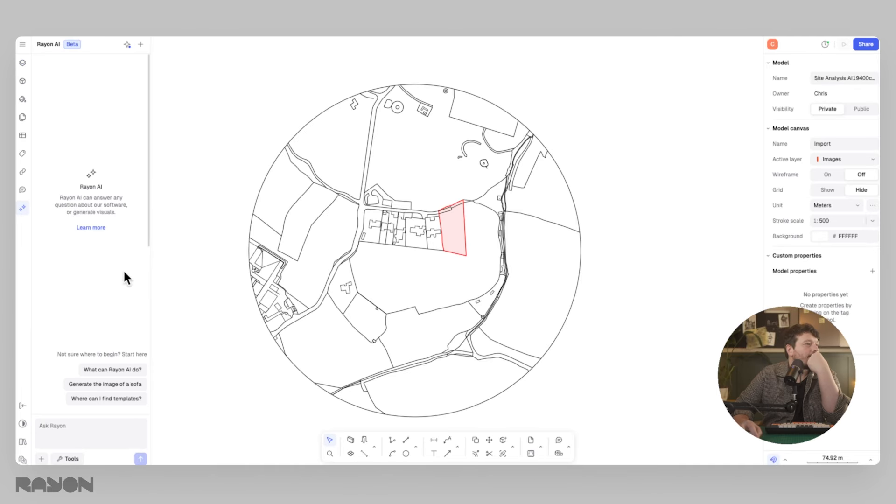
left_click(42, 459)
left_click(61, 441)
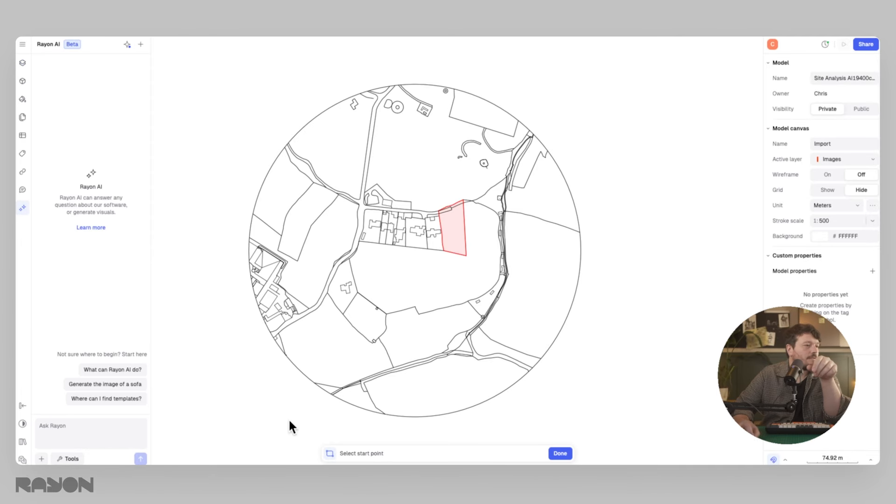
left_click(217, 427)
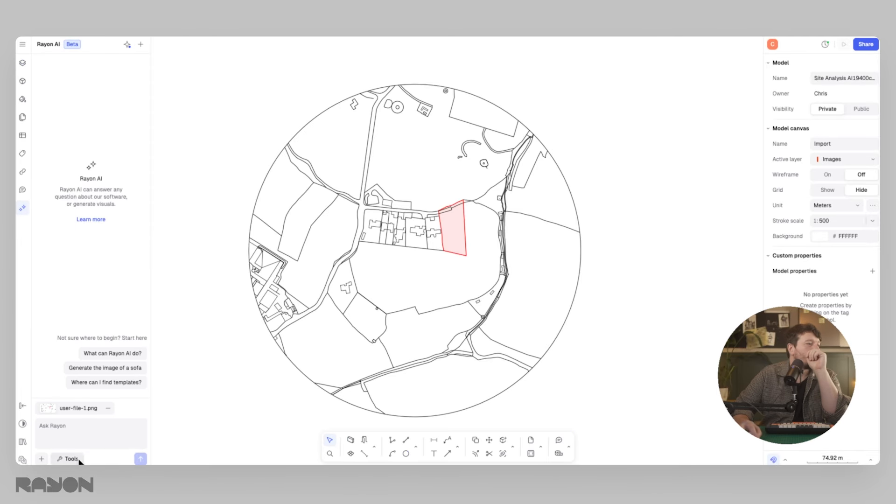
Generate an axonometry from the captured map with the prompt "create an axonometric view of this site plan"
left_click(77, 460)
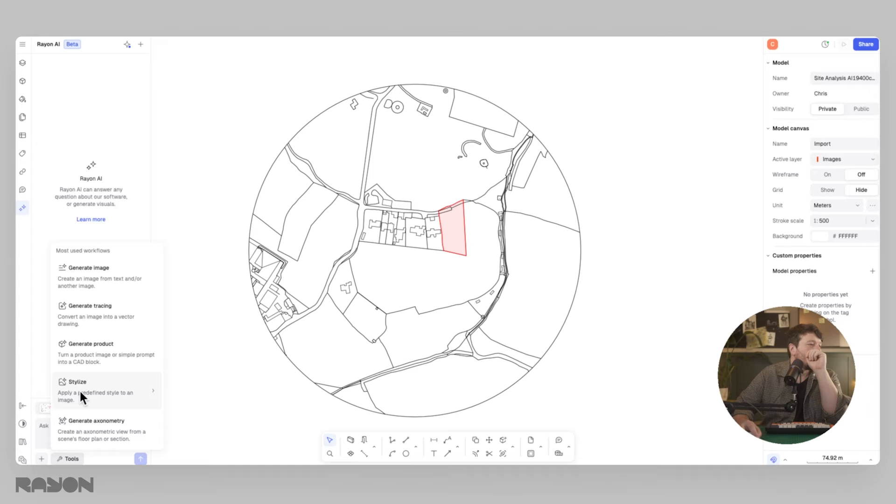
left_click(120, 419)
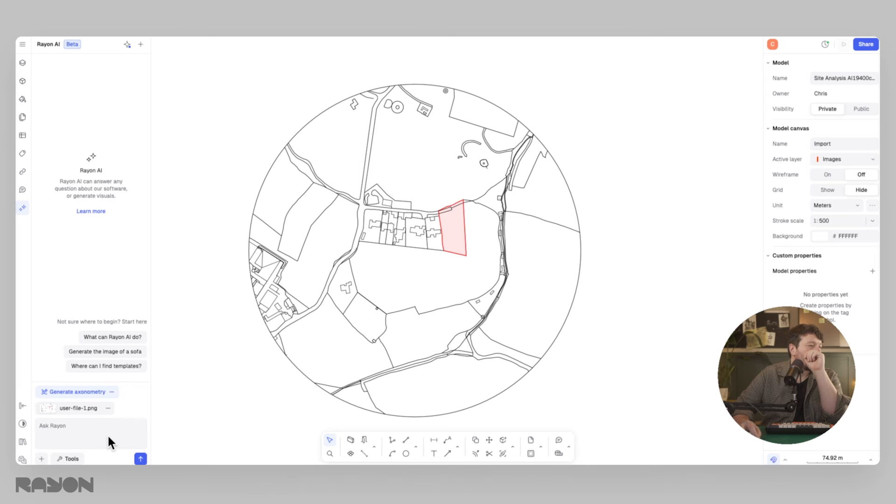
type("create an axonometric view of this sit")
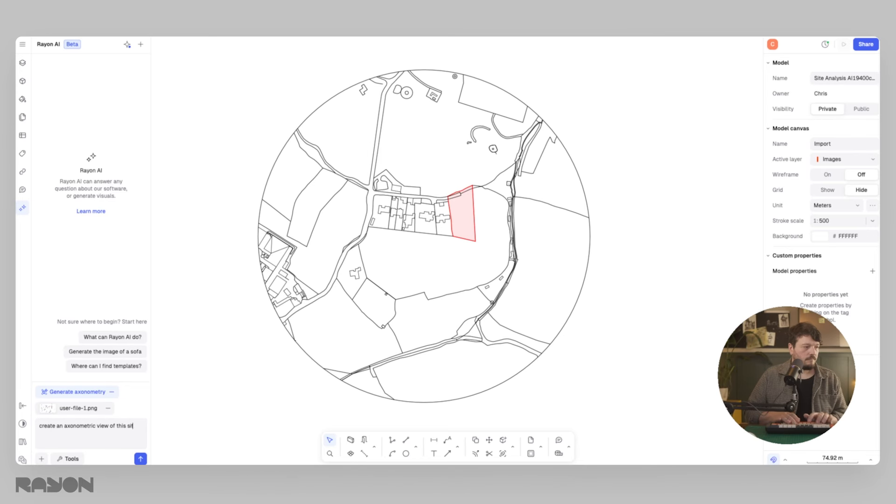
type("e plan")
key("Return")
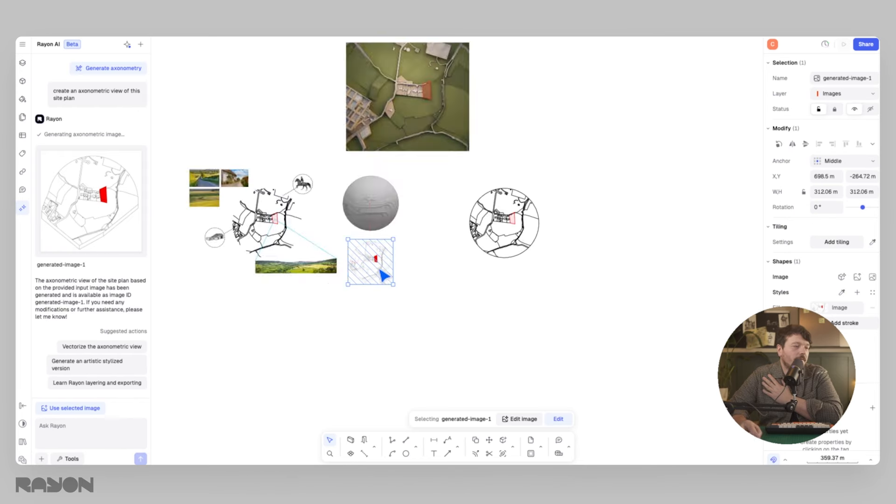
Enlarge the inserted axonometric image to about 389 m by 389 m and position it south of the clay render
scroll(381, 270, "up", 5)
left_click_drag(426, 306, 476, 350)
left_click_drag(429, 294, 415, 280)
left_click(471, 276)
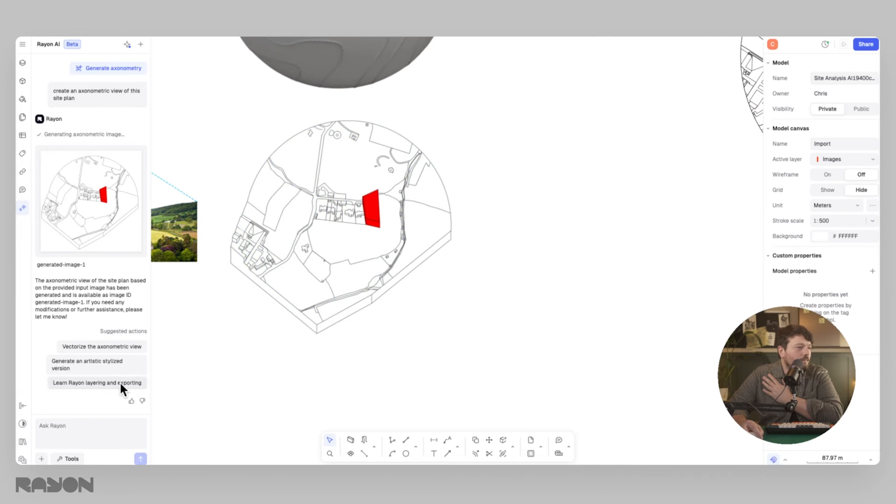
Generate a revised axonometric image with the prompt "make it circular"
left_click(79, 430)
type("make")
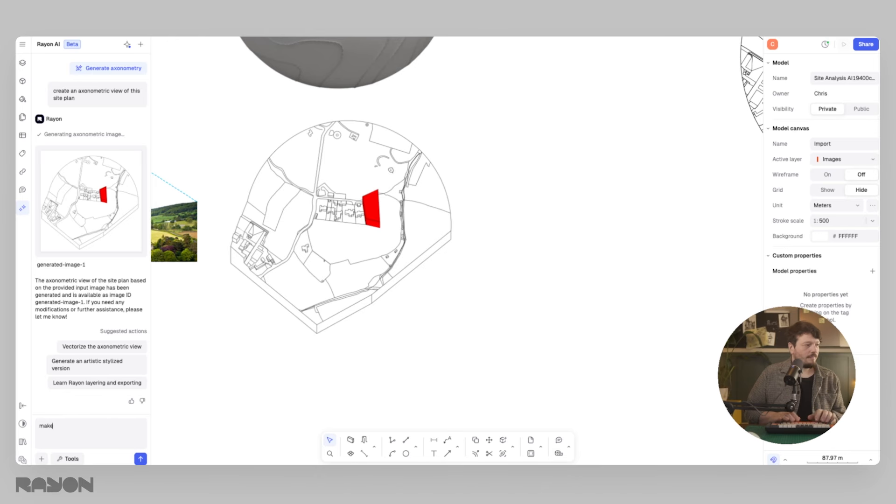
type(" it circular")
key("Return")
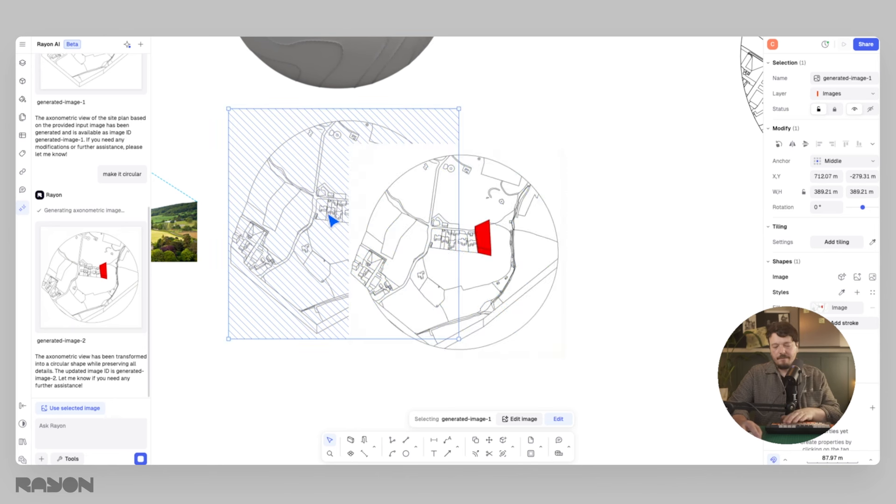
Place the circular axonometric image just south of the clay render and remove its background
left_click_drag(465, 242, 344, 192)
right_click(306, 272)
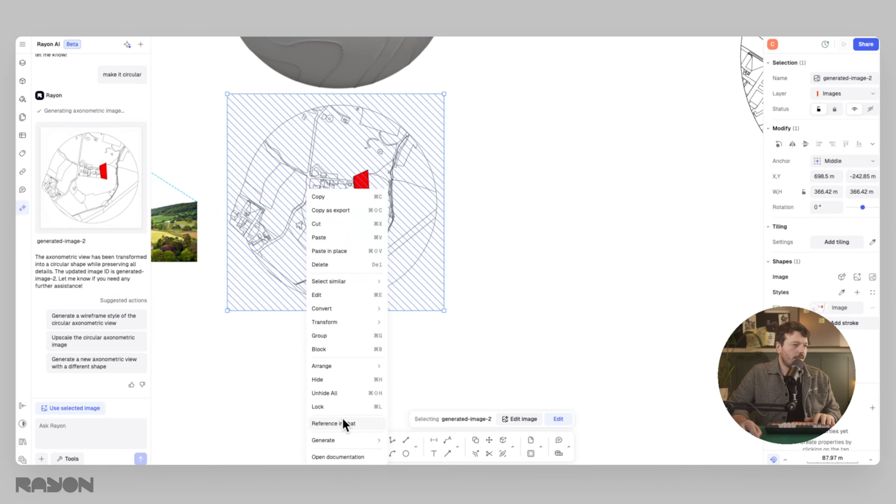
left_click(526, 394)
left_click(519, 416)
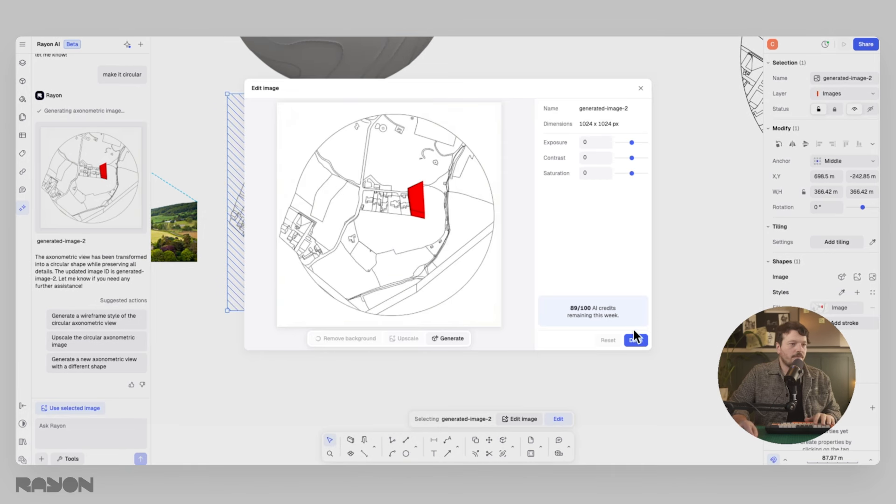
left_click(636, 342)
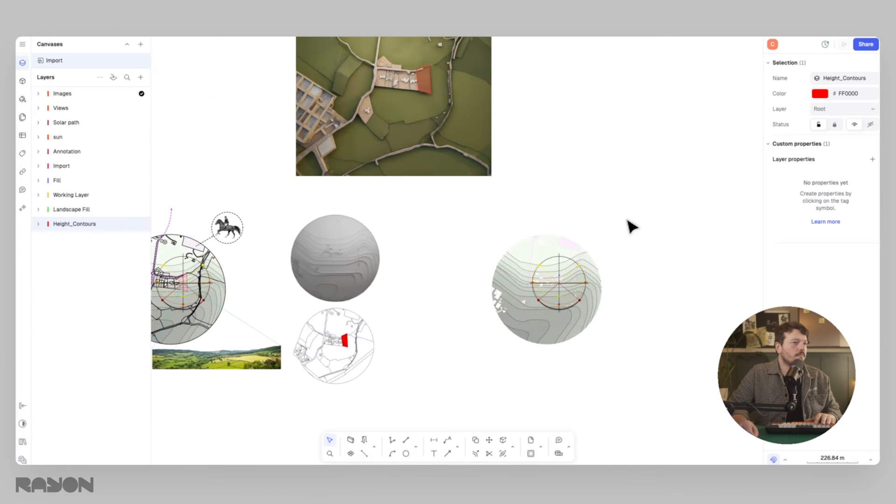
Move the landscape render south so it sits beside the clay render
left_click(446, 379)
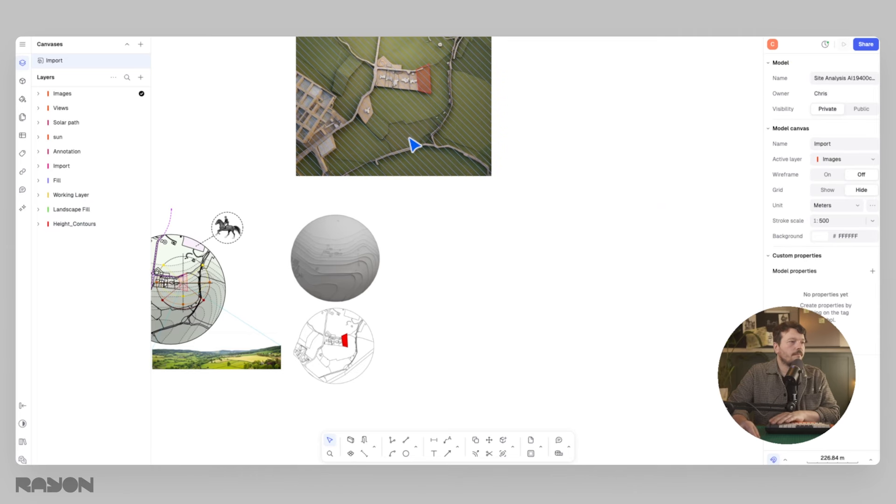
left_click_drag(414, 144, 457, 310)
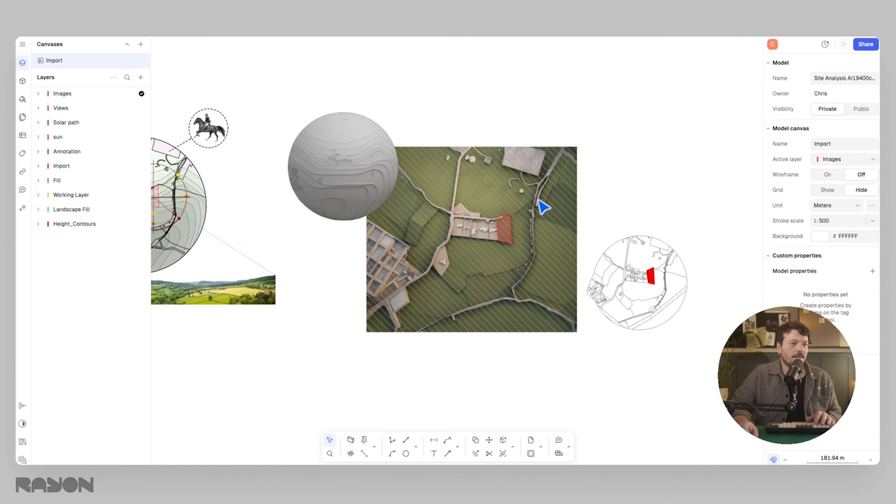
middle_click_drag(538, 201, 498, 205)
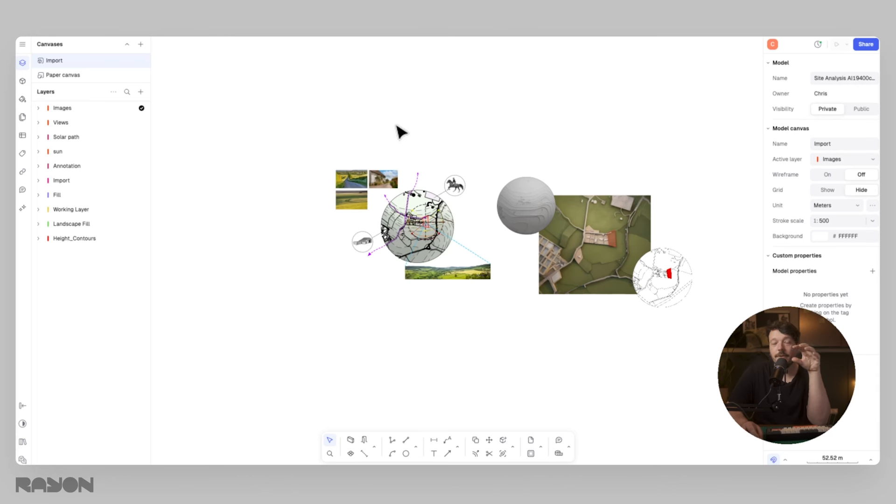
Add a text label "SW" southwest of the circular map and set its height to 4 m
middle_click_drag(394, 171, 397, 153)
scroll(395, 217, "up", 8)
middle_click_drag(377, 226, 373, 240)
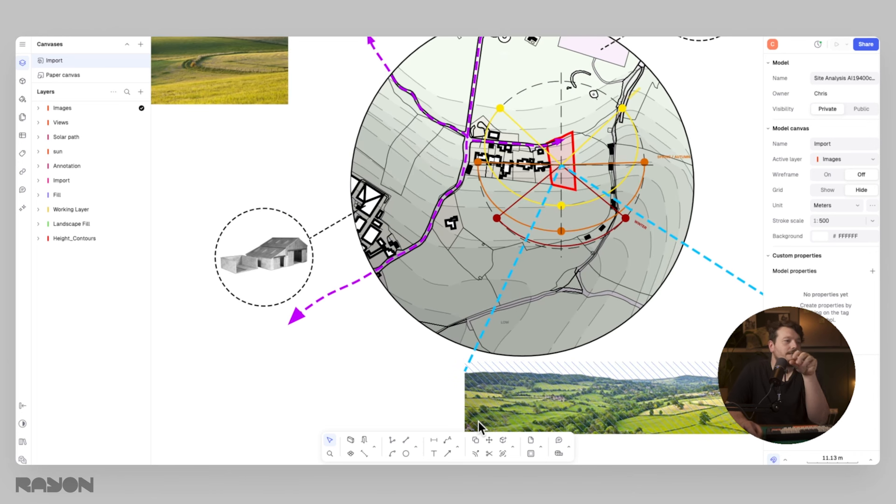
left_click(434, 454)
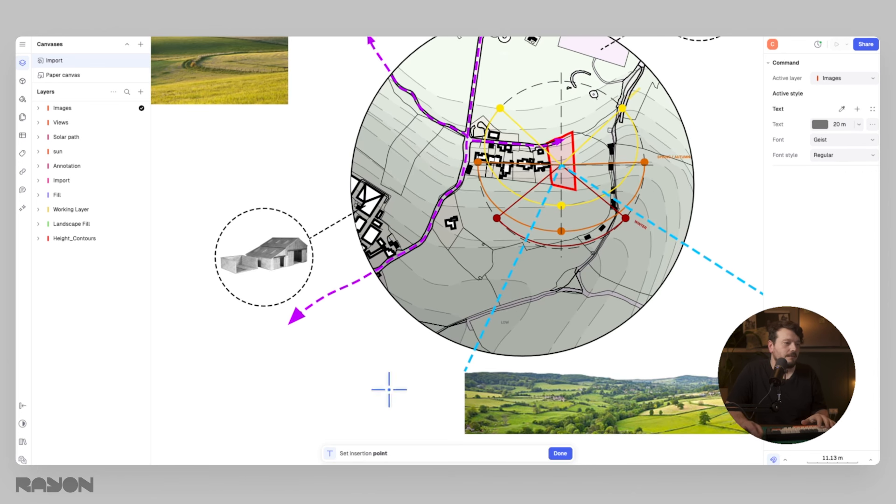
left_click(264, 350)
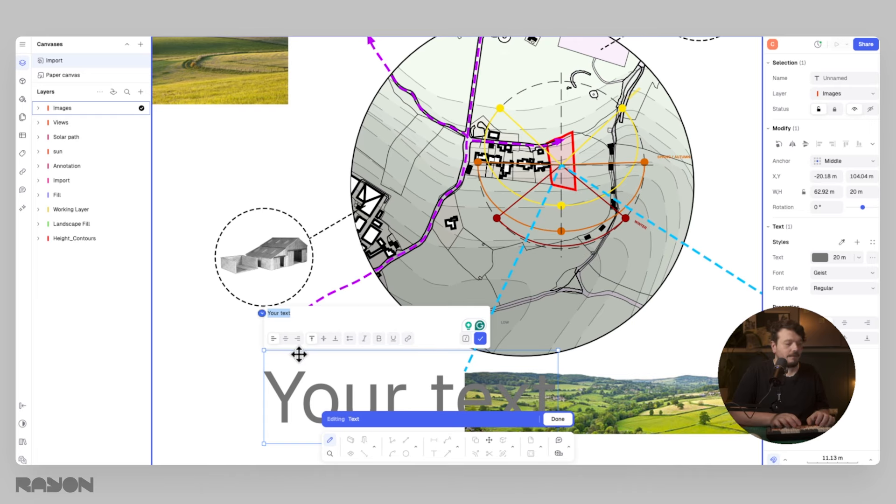
type("SW")
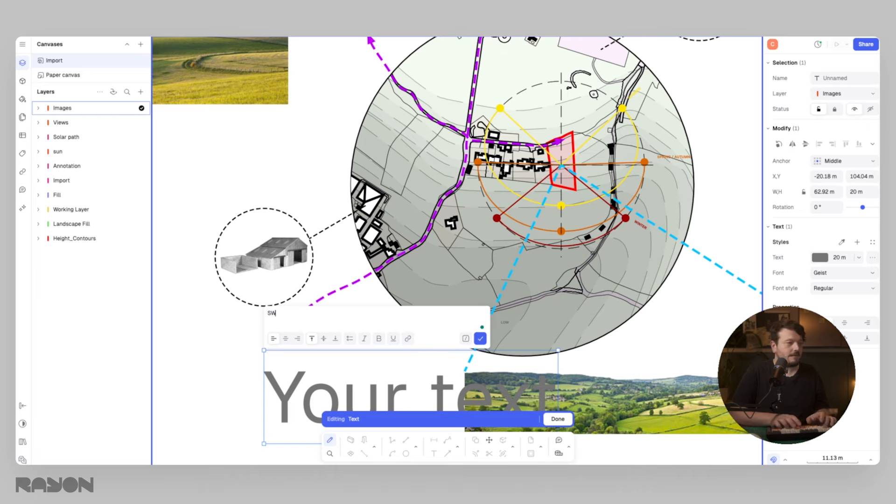
left_click(483, 339)
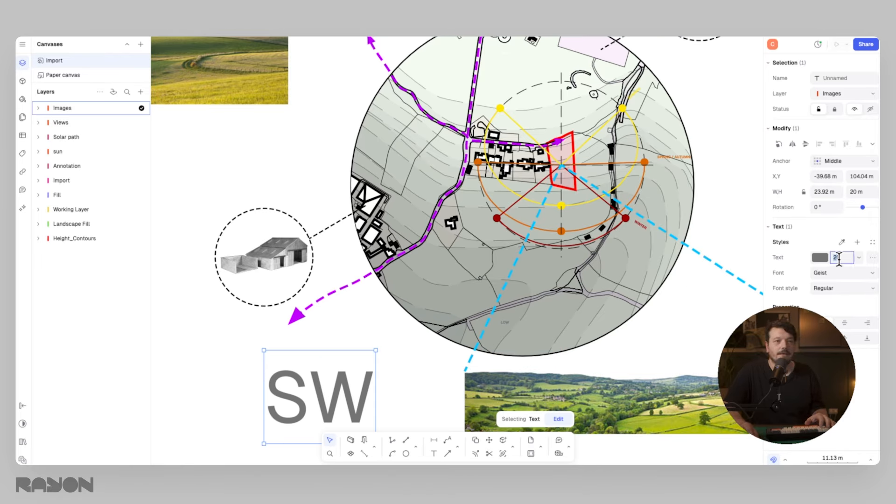
key("Return")
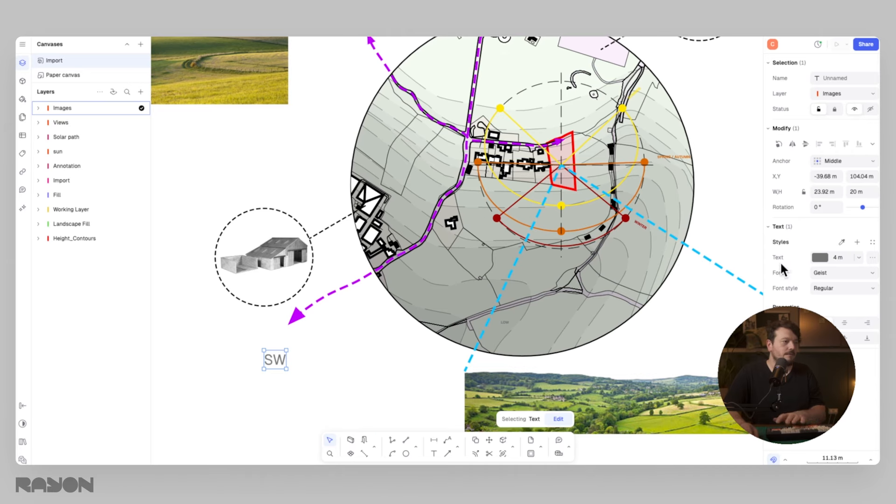
Position the SW label at the tip of the southwest route arrow and save its text style as "Title"
left_click_drag(275, 364, 276, 340)
left_click(857, 242)
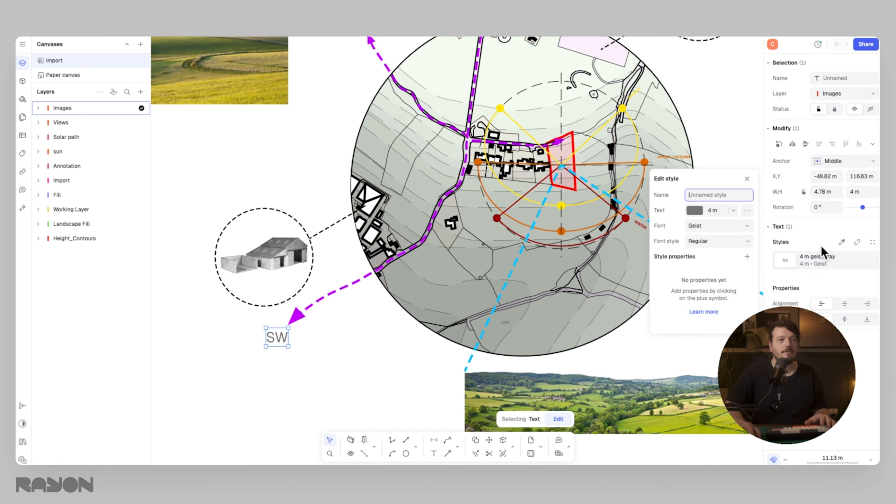
type("Title")
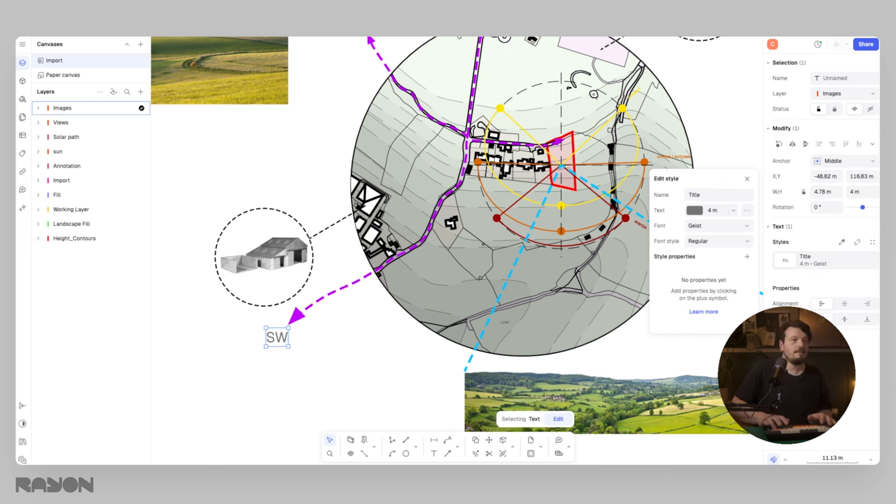
Recolour the SW label purple to match the dashed route arrow
left_click(842, 242)
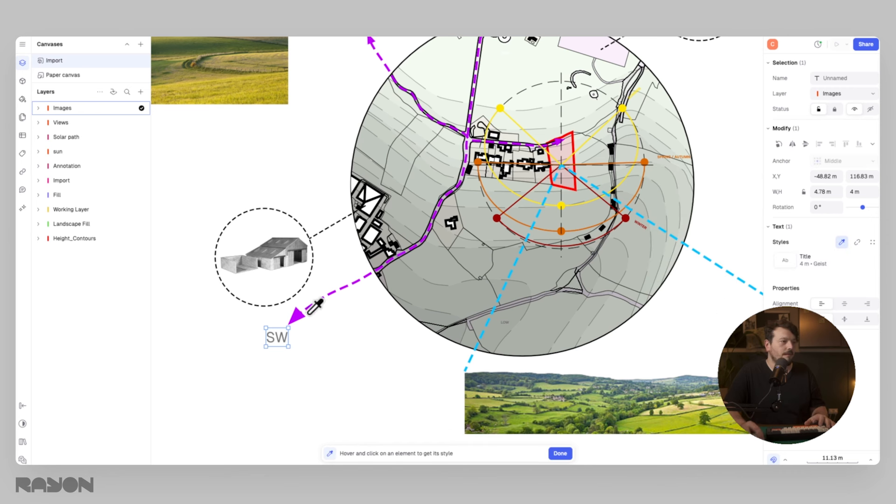
key("Escape")
key("Escape")
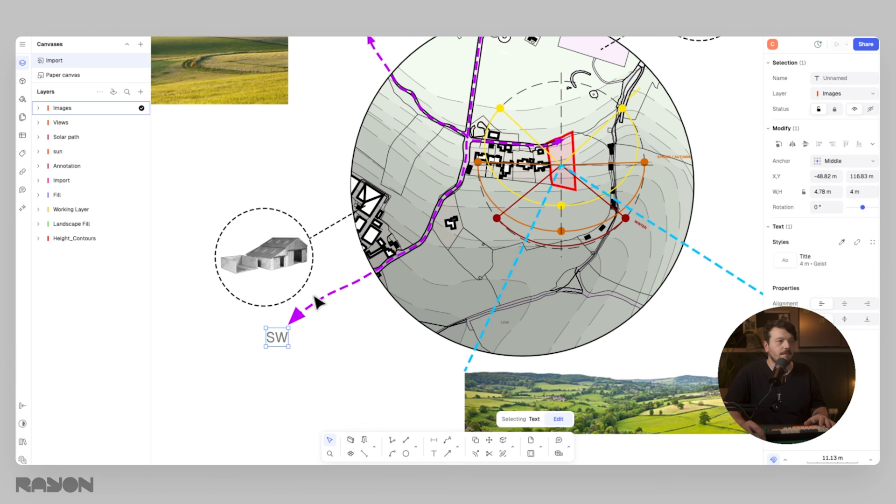
left_click(330, 297)
left_click(820, 273)
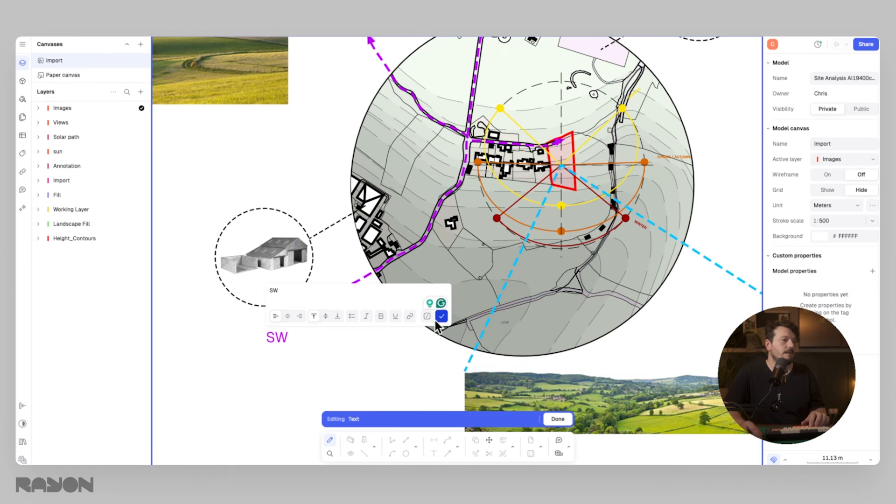
left_click(441, 317)
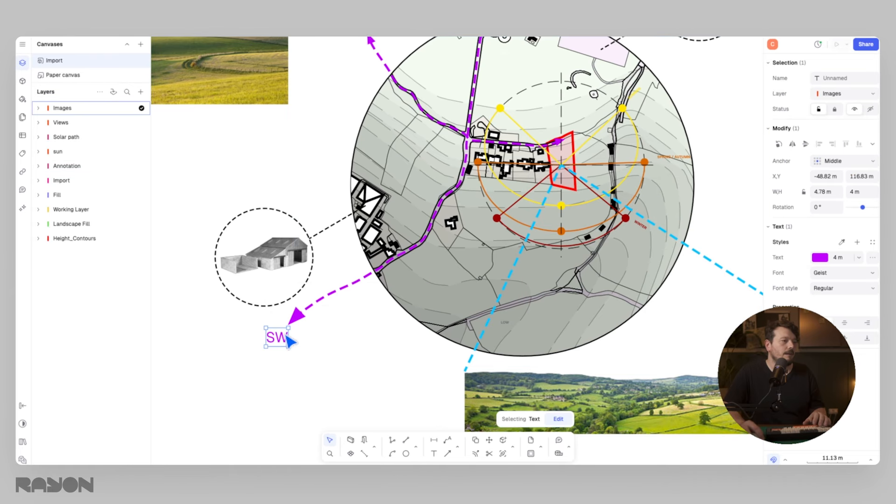
Copy the SW label to the tips of the northwest and north route arrows
key("c")
left_click(278, 339)
scroll(337, 273, "up", 3)
left_click(335, 140)
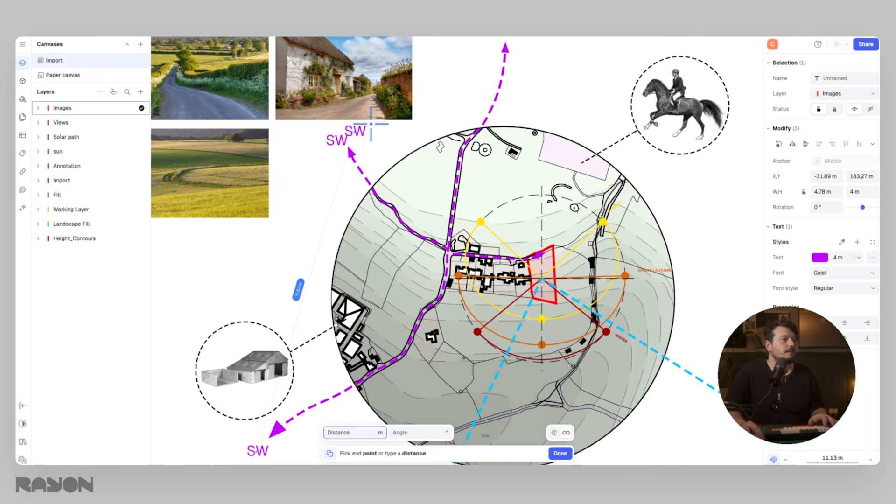
scroll(373, 124, "up", 2)
scroll(373, 123, "right", 2)
left_click(424, 114)
key("Escape")
Change the copied labels to "NW" at the northwest arrow and "N" at the north arrow
scroll(255, 222, "up", 5)
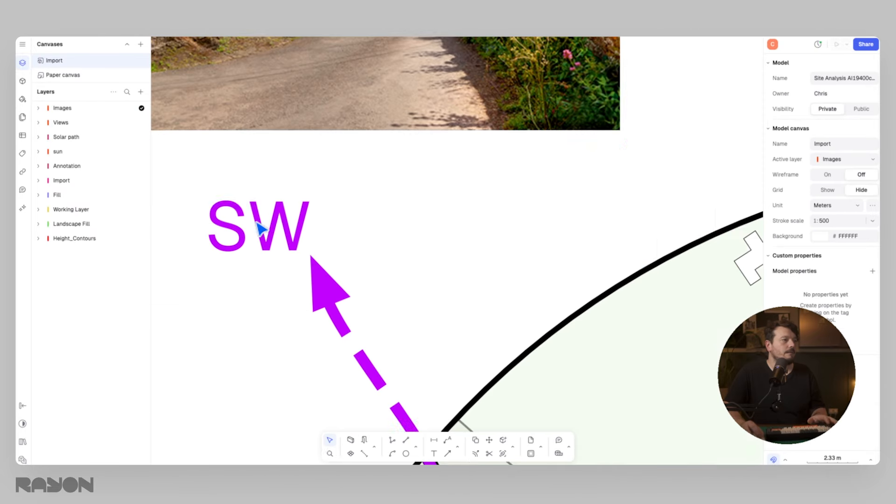
double_click(258, 223)
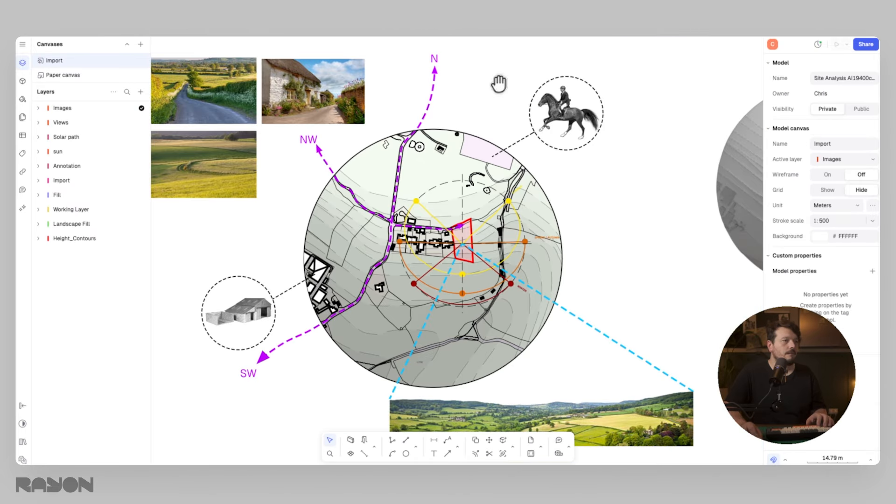
scroll(445, 61, "up", 2)
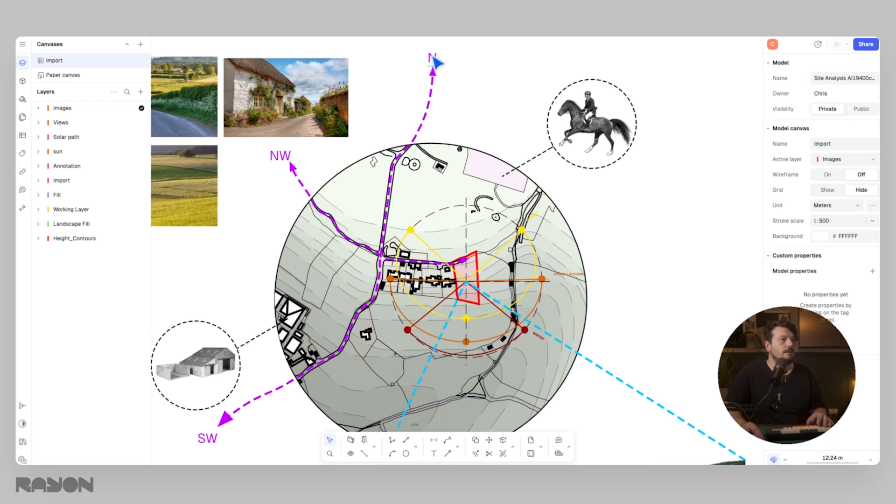
left_click(434, 59)
left_click(519, 114)
Add a text label "Equestrian School" below the horse rider illustration and set its height to 2 m
left_click(433, 454)
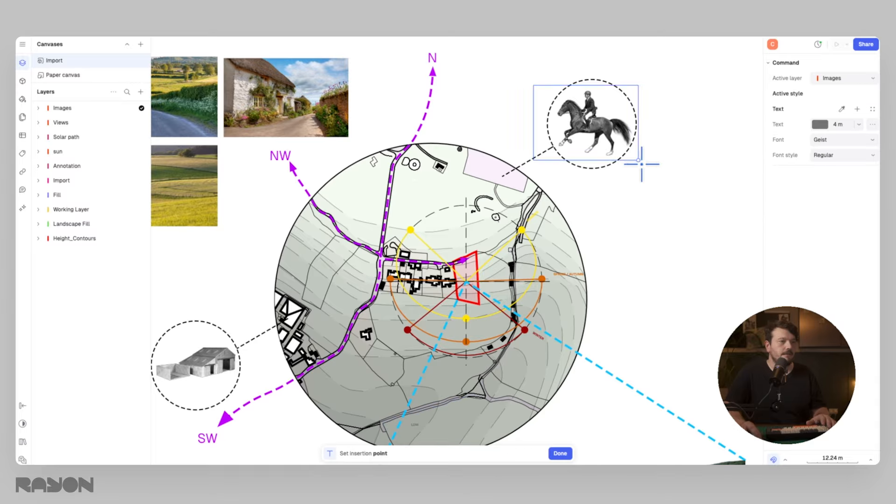
left_click(595, 178)
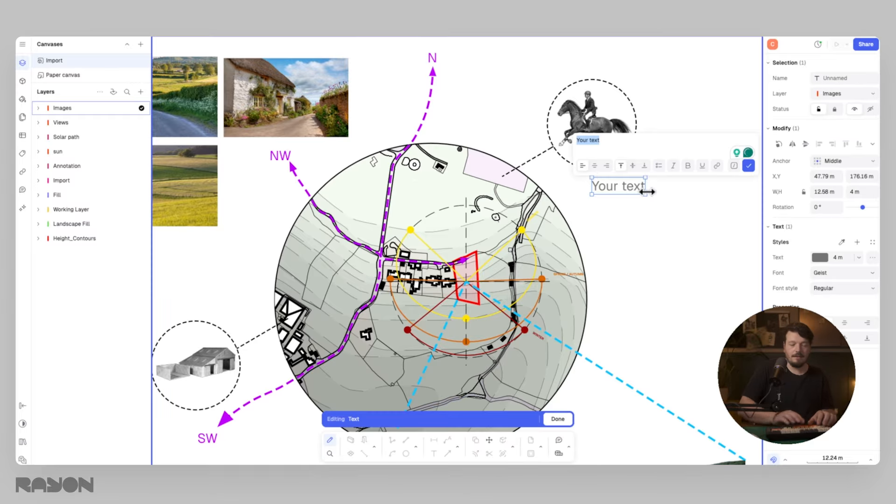
type("Eques")
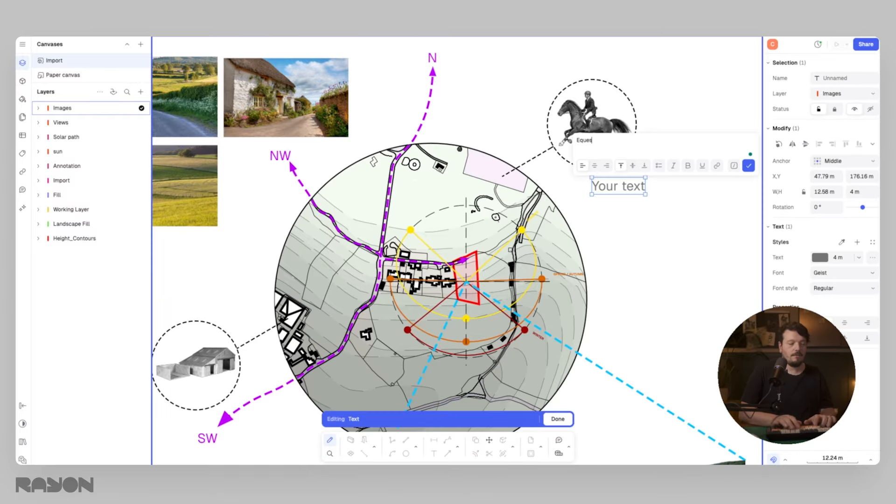
type("trian Sc")
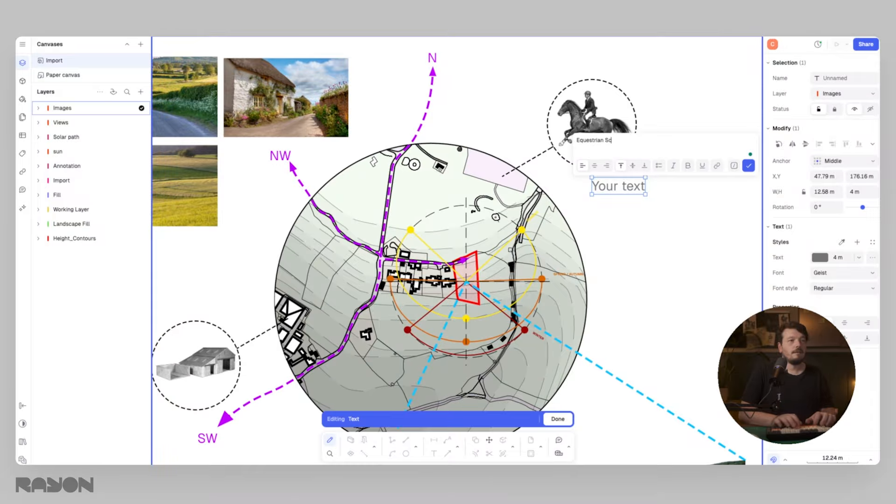
type("hool")
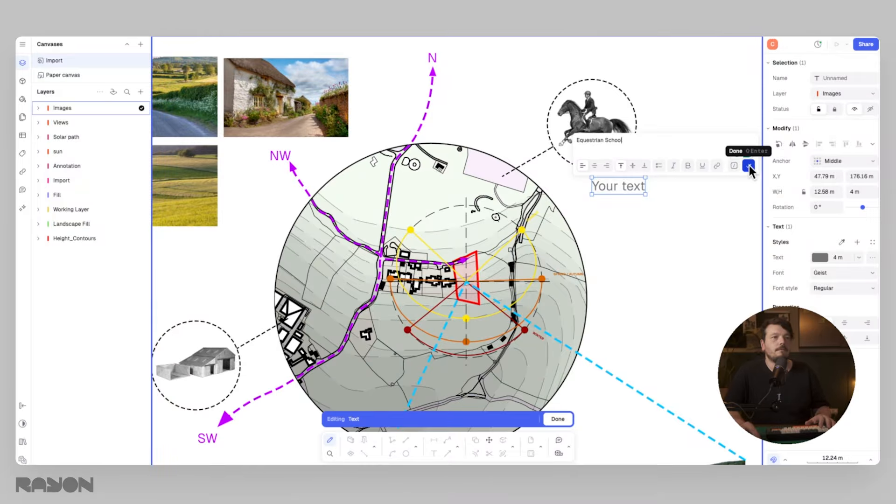
left_click(749, 166)
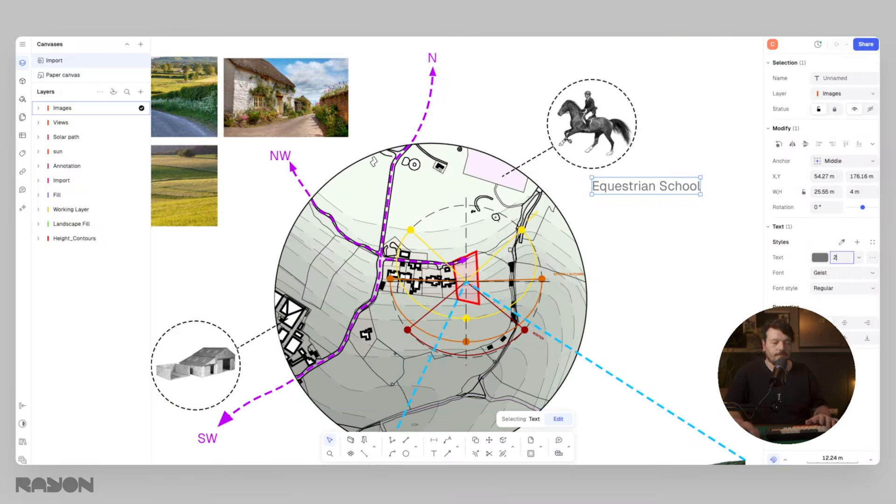
key("Return")
left_click(710, 170)
left_click(616, 183)
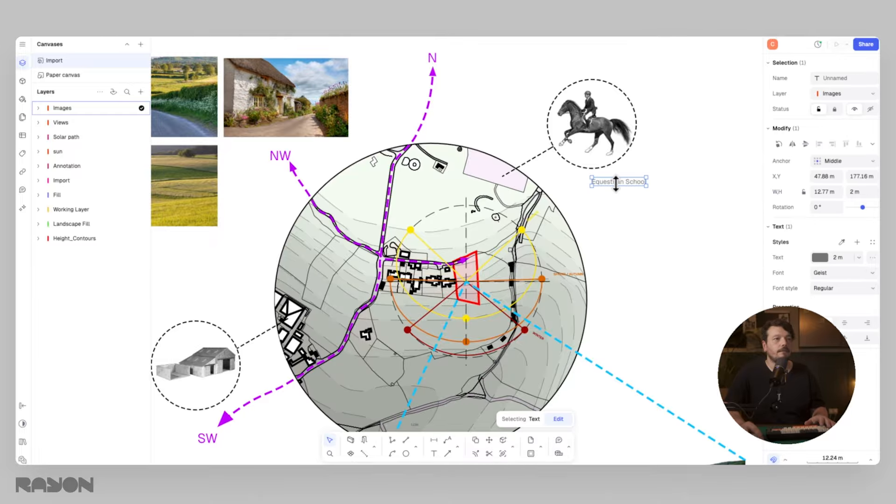
Colour the Equestrian School label black and move it just beneath the horse rider's circle
left_click(814, 258)
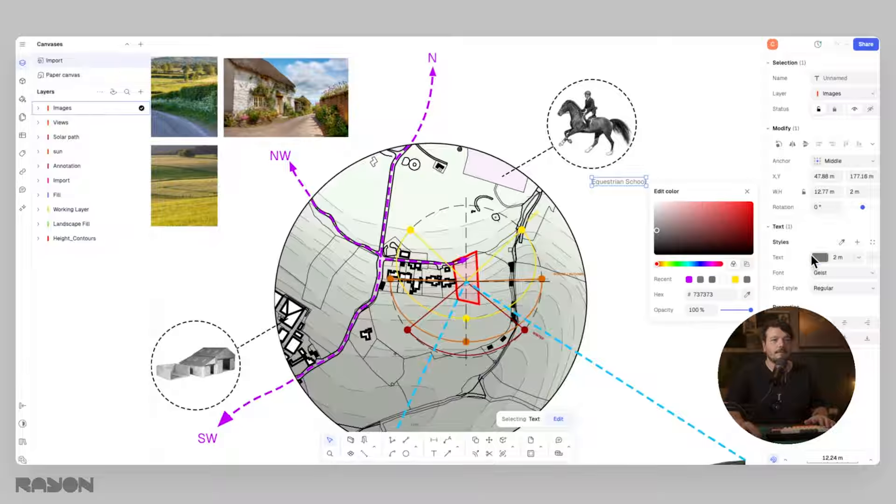
left_click_drag(695, 238, 595, 251)
left_click(658, 140)
left_click_drag(623, 187, 643, 179)
left_click(693, 146)
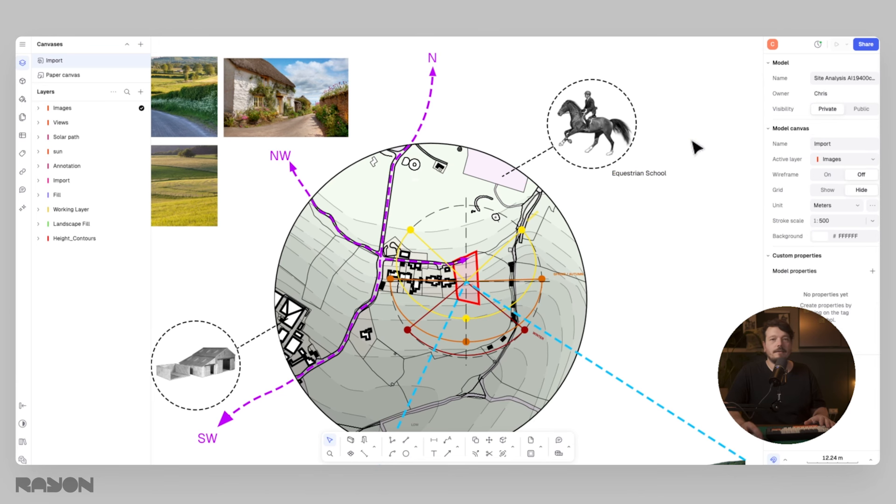
Save the Equestrian School label's text style as "Subheading"
left_click(654, 177)
left_click(857, 243)
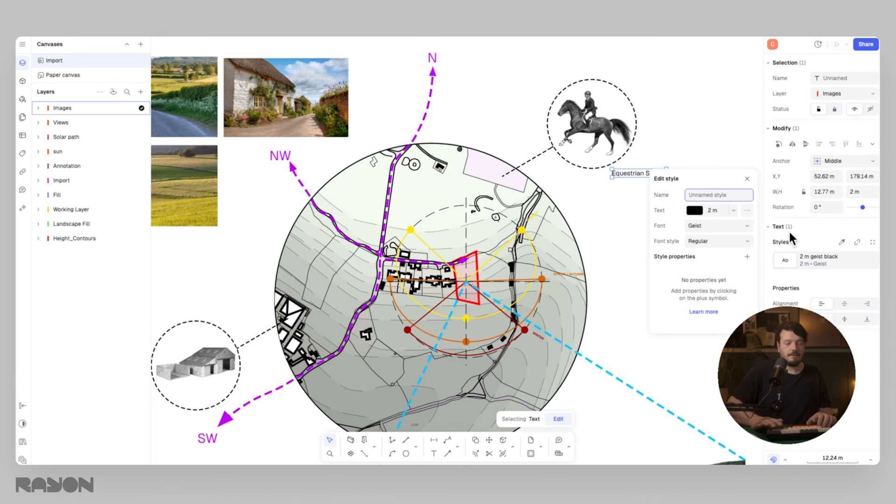
type("Subheadiung")
key("Return")
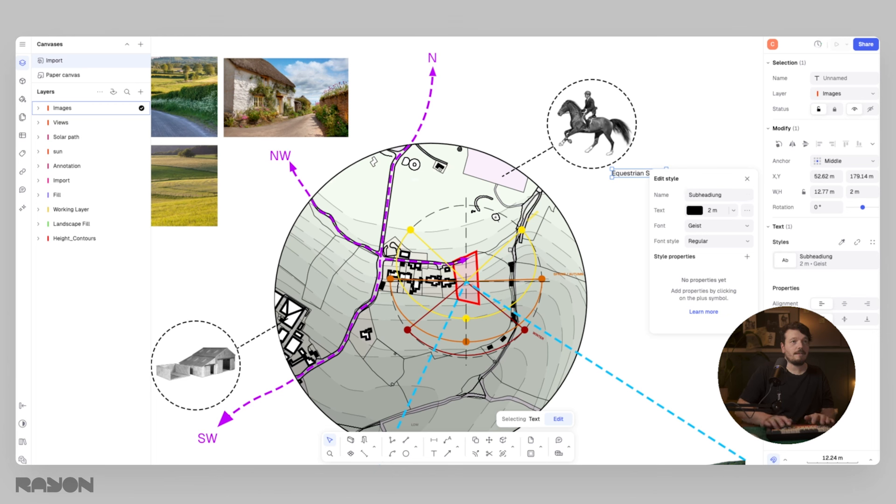
left_click(705, 74)
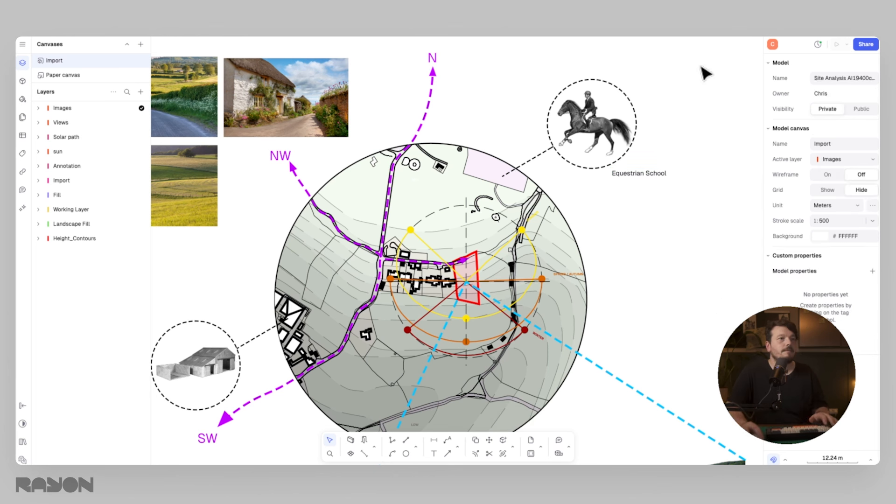
Copy the Equestrian School label to just above the circled farm building illustration
left_click(641, 174)
key("d")
left_click(592, 168)
middle_click_drag(467, 196, 625, 104)
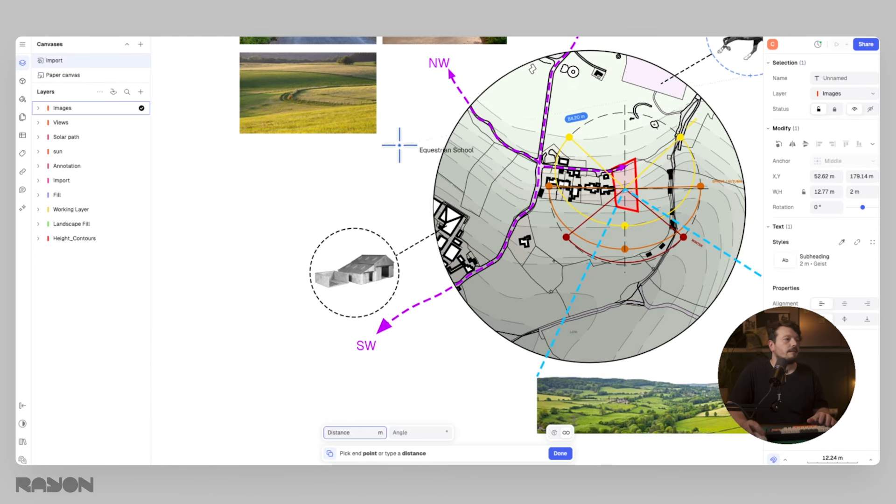
left_click(256, 218)
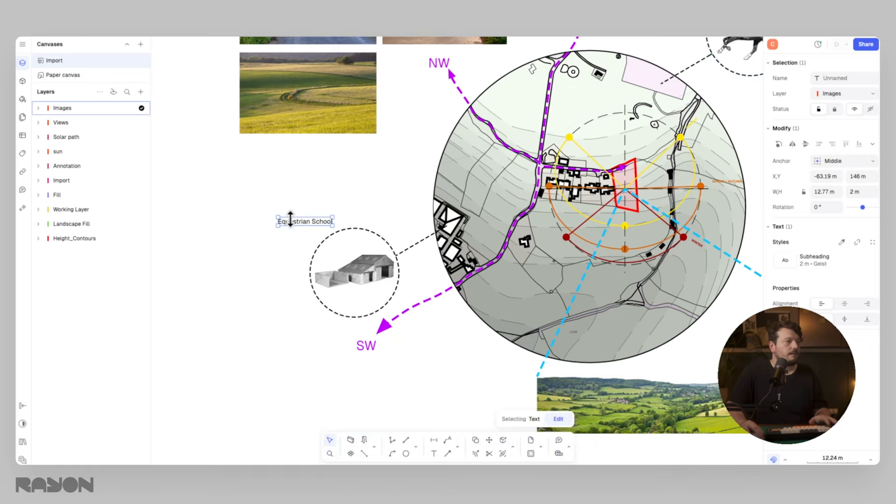
Change the copied label above the farm building to "Historic Farmestead"
double_click(315, 223)
type("Historic Farmestead")
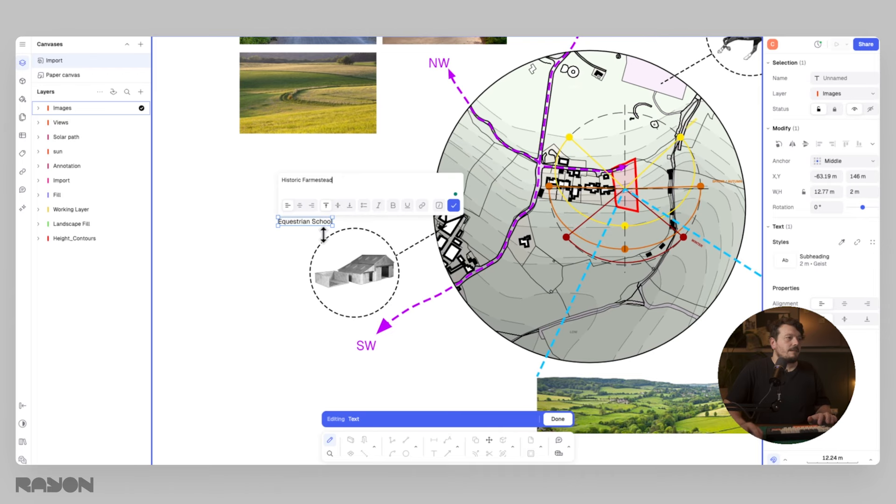
left_click(451, 208)
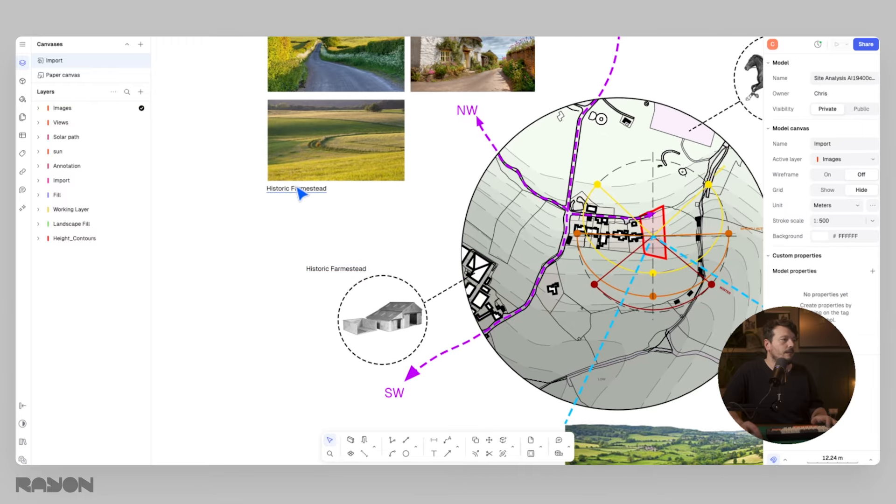
Change the copied label beneath the grassland photo to "View onto grassland"
double_click(298, 188)
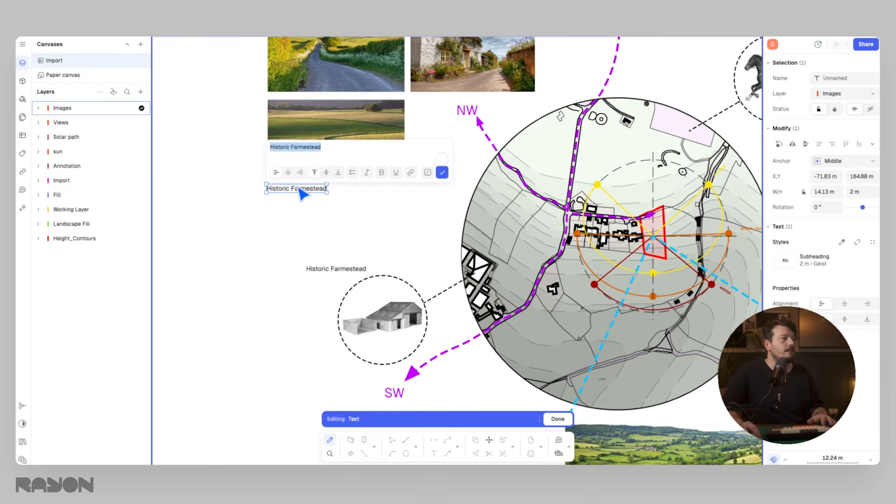
type("View onto grassland")
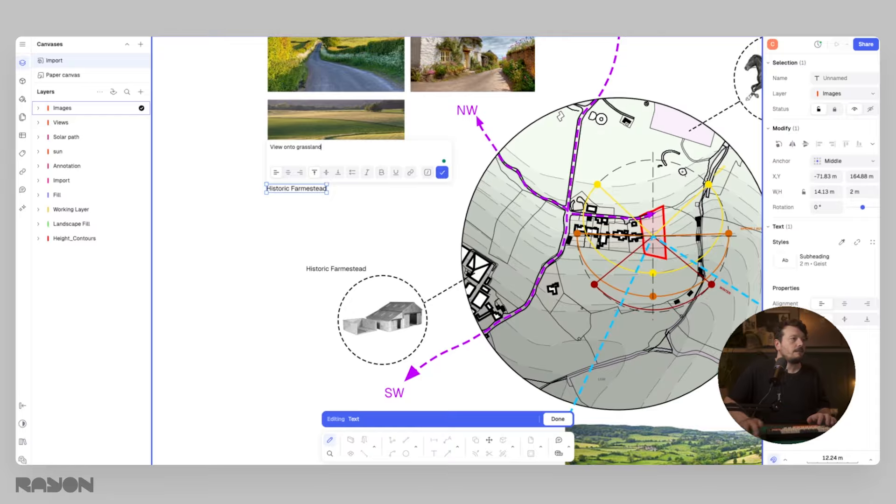
left_click(442, 172)
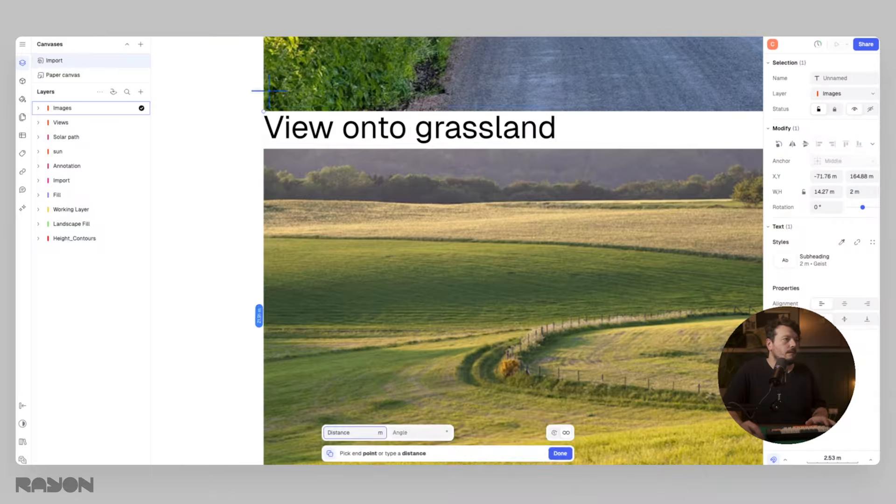
Change the copied label beneath the country lane photo to "View onto country roads"
double_click(435, 131)
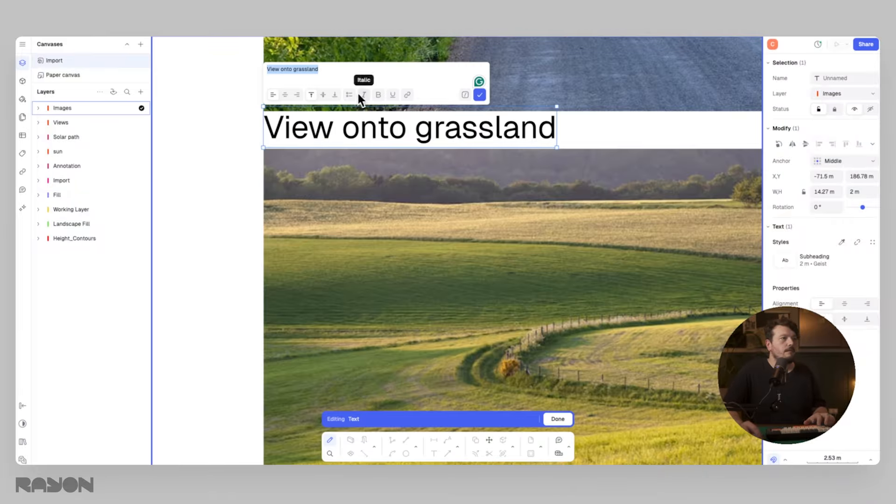
left_click(341, 73)
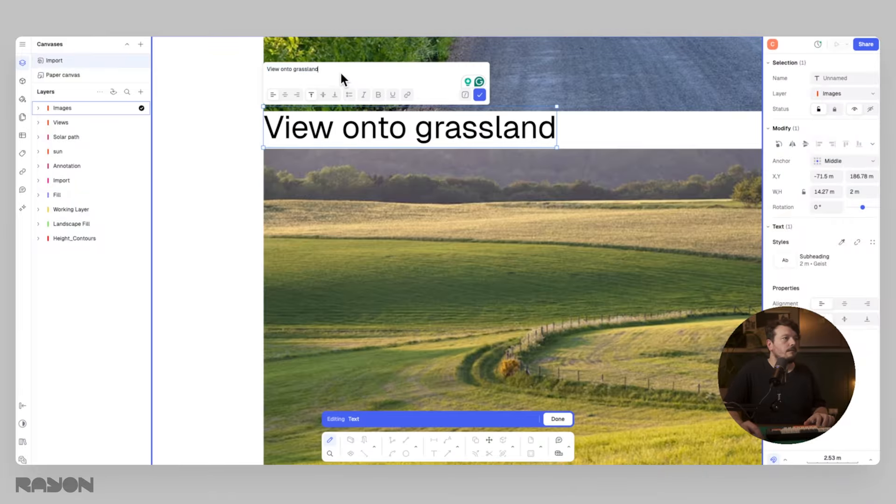
type("country road")
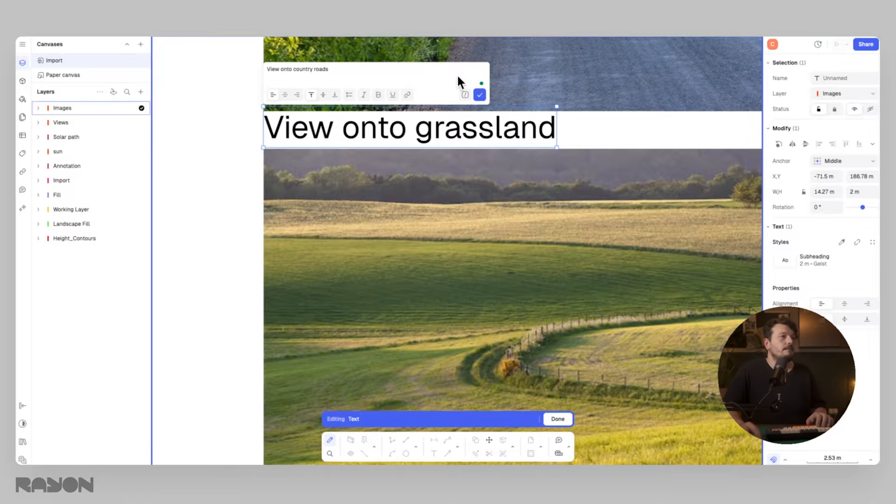
left_click(479, 94)
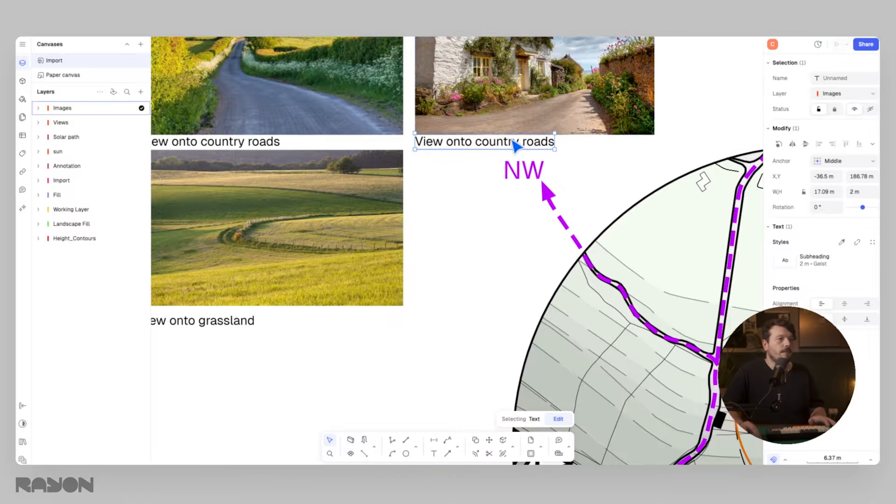
Change the copied label beneath the stone cottage photo to "View onto local buildings"
double_click(513, 142)
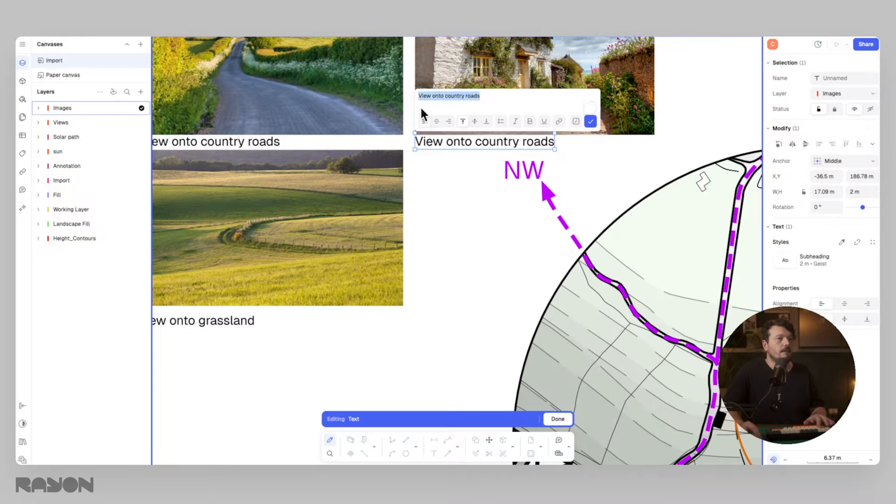
left_click(498, 102)
type("local building")
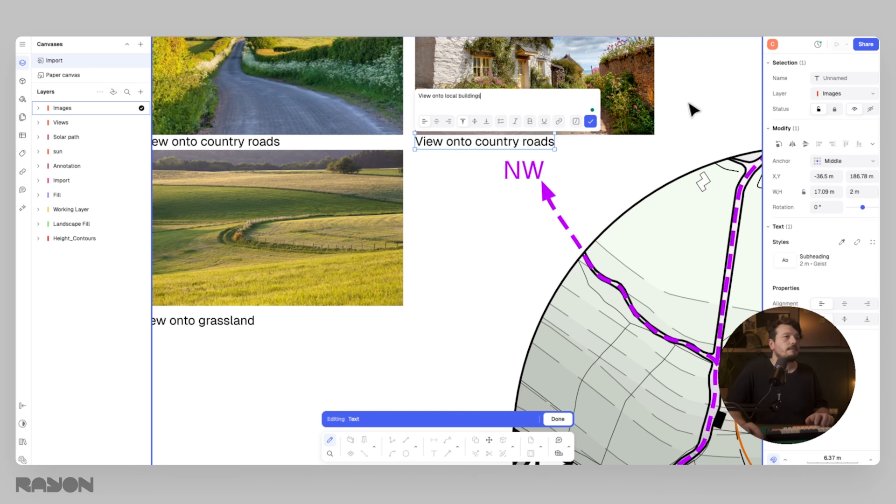
left_click(591, 121)
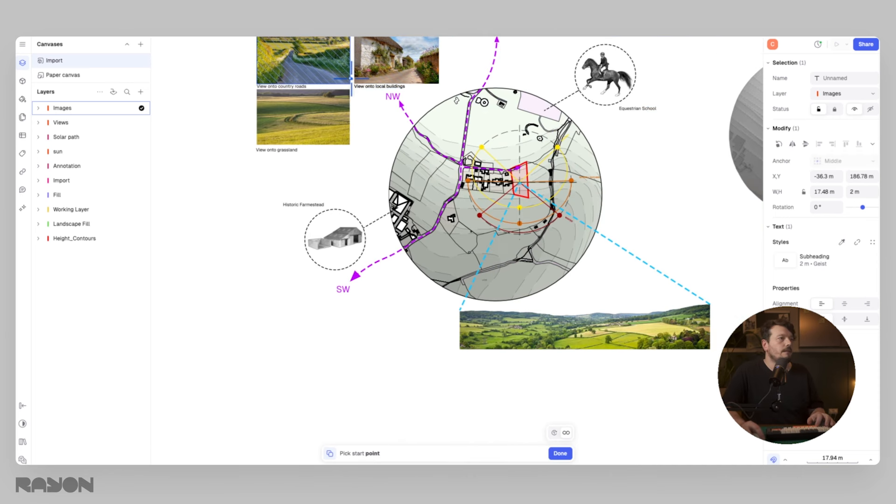
Copy the "View onto local buildings" label to just beneath the start of the valley panorama
key("l")
scroll(424, 206, "down", 5)
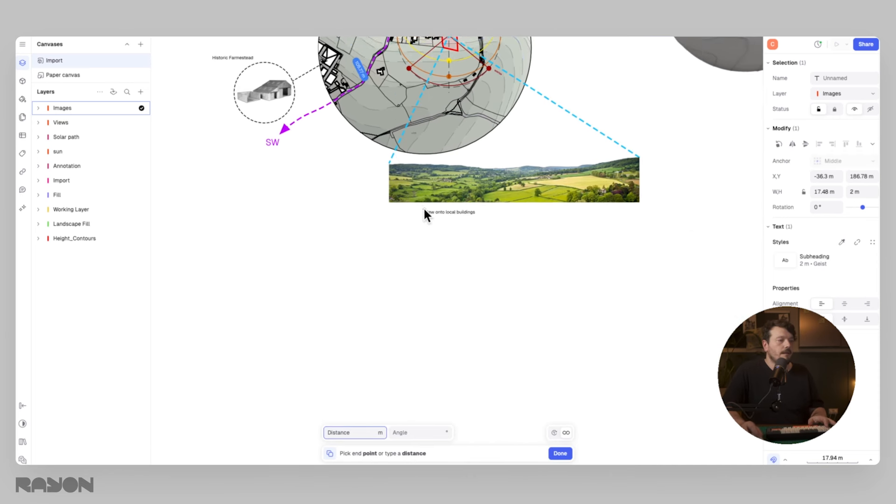
scroll(424, 207, "up", 5, "ctrl")
left_click(327, 179)
Change the copied label beneath the valley panorama to "Key viewpoint towards valley"
double_click(395, 192)
type("Key viewpoint onto valley")
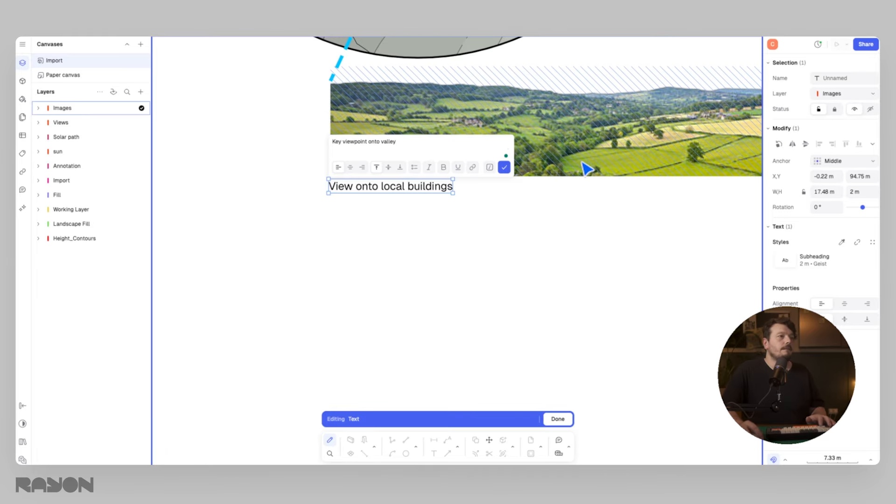
double_click(375, 142)
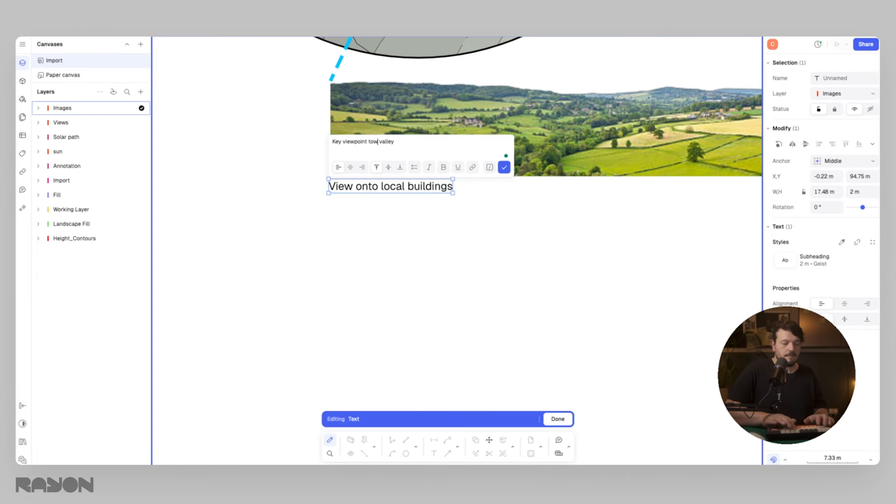
type("towards")
left_click(504, 167)
left_click(524, 242)
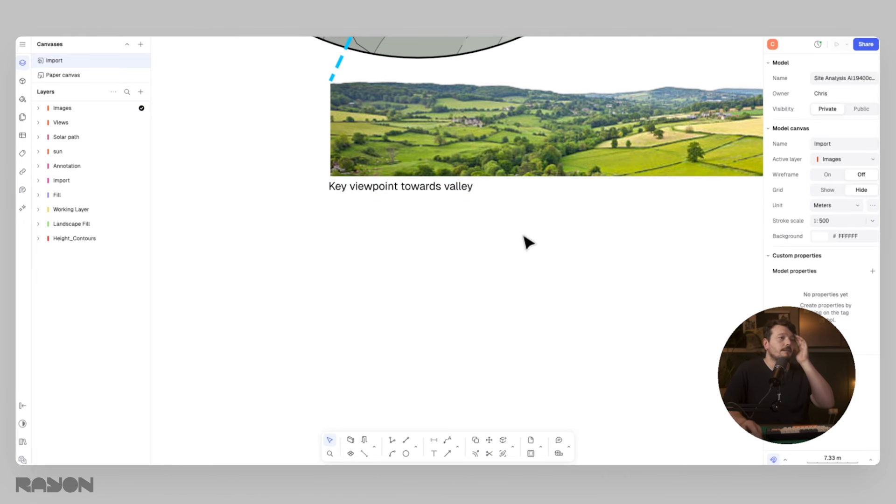
Copy the "Key viewpoint towards valley" label to just beneath the lower-left corner of the aerial render
scroll(566, 180, "down", 10)
scroll(391, 263, "up", 3)
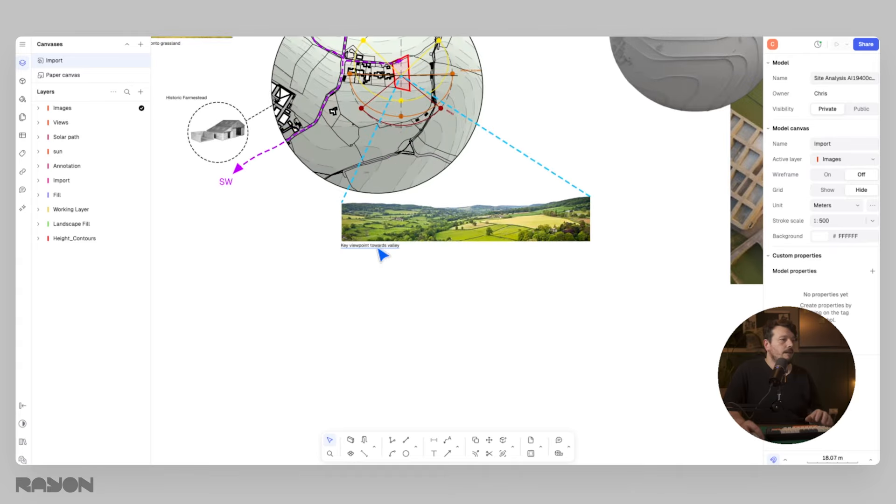
left_click(377, 247)
key("c")
left_click(342, 242)
scroll(400, 206, "right", 6)
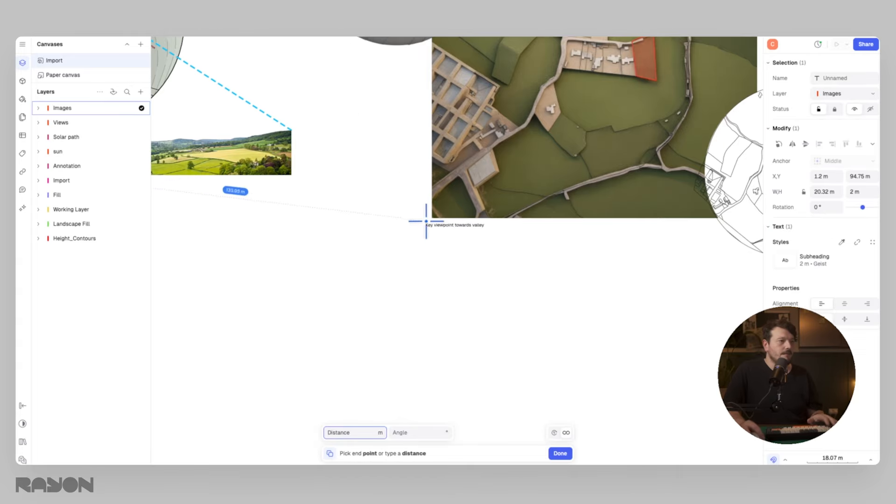
scroll(434, 223, "up", 6)
left_click(428, 220)
key("Escape")
key("Escape")
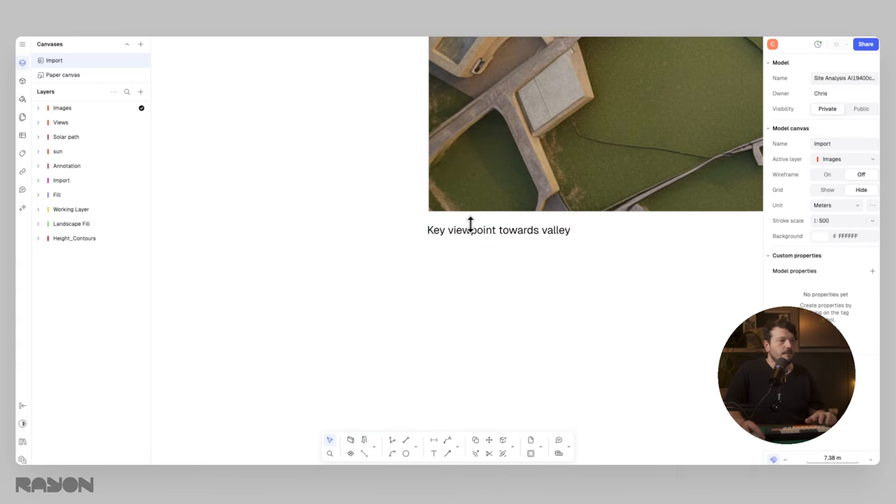
Change the copied label beneath the aerial render to "Aerial view"
double_click(470, 224)
type("Aerial view")
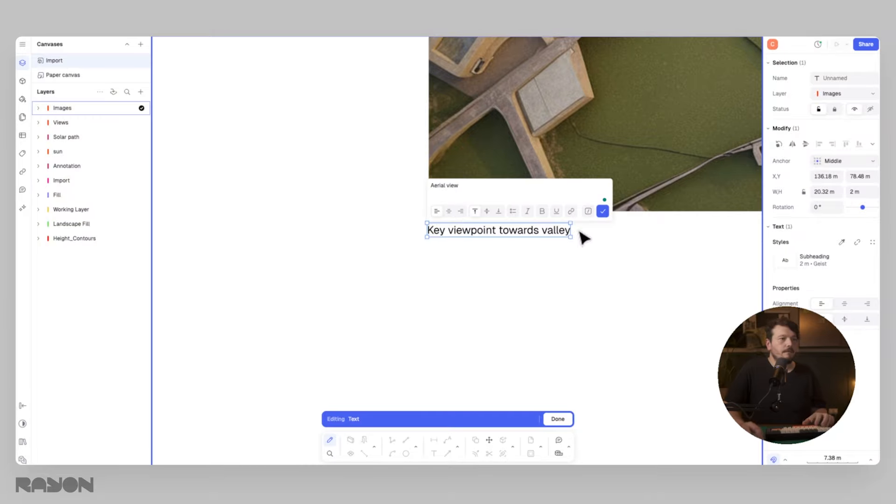
left_click(603, 210)
Change the labels copied beside the grey terrain model and the circular line drawing to "Site contours" and "Site axonometric"
double_click(310, 60)
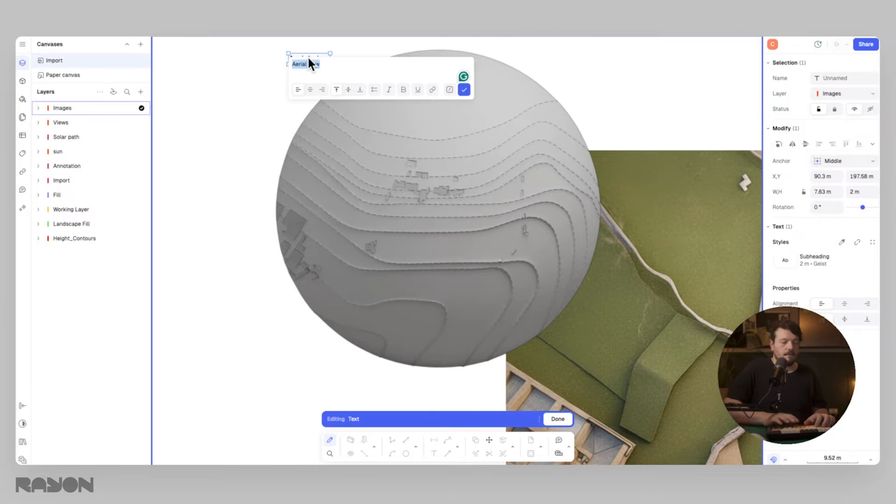
type("Site axonometr")
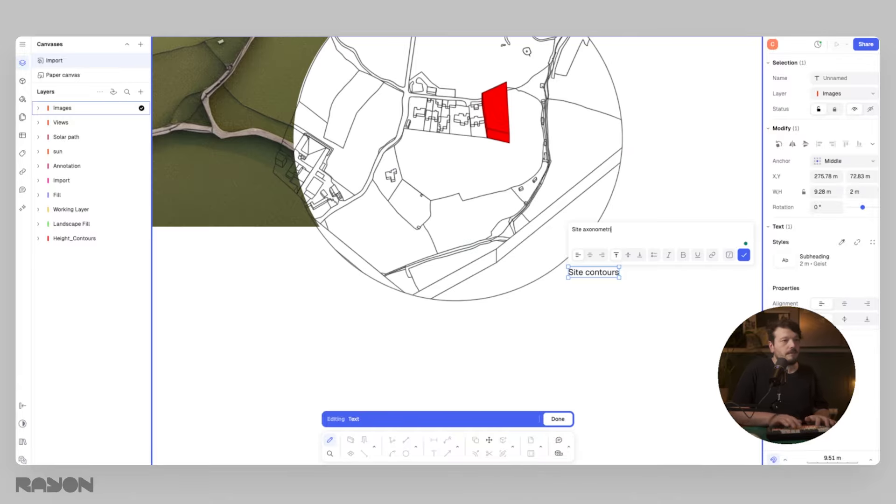
type("ic")
left_click(744, 255)
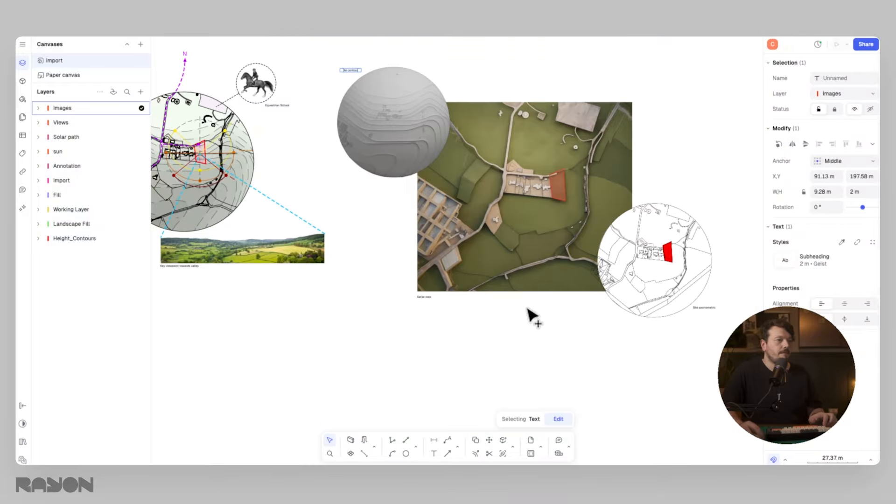
Detach the Site contours, Aerial view and Site axonometric labels from their style, set them to 4 m, and align Site contours above the aerial render
left_click(425, 299, "shift")
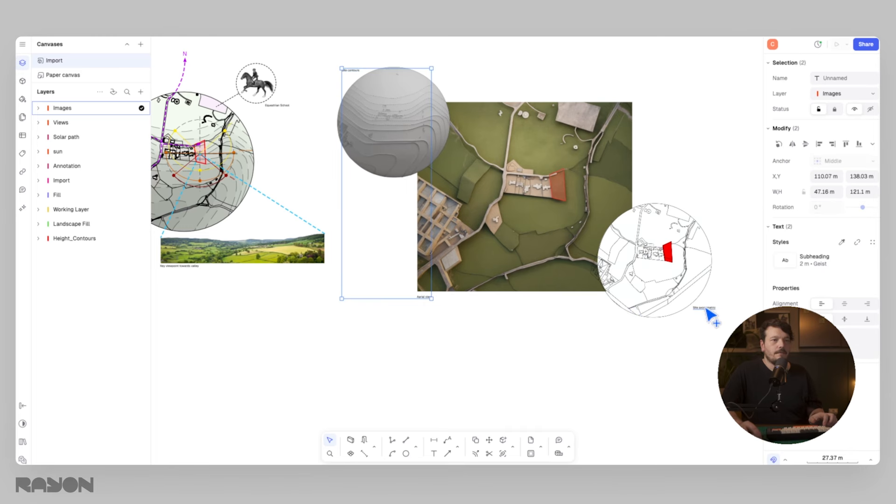
left_click(705, 308, "shift")
left_click(857, 242)
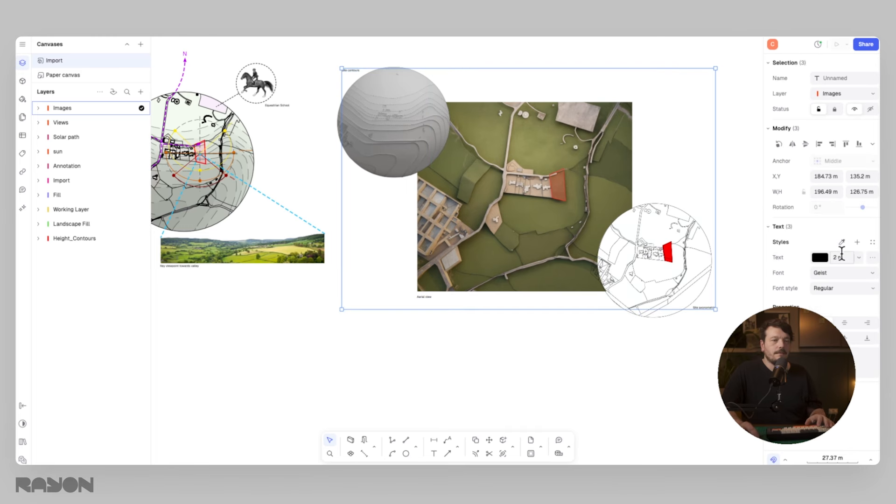
type("4")
key("Return")
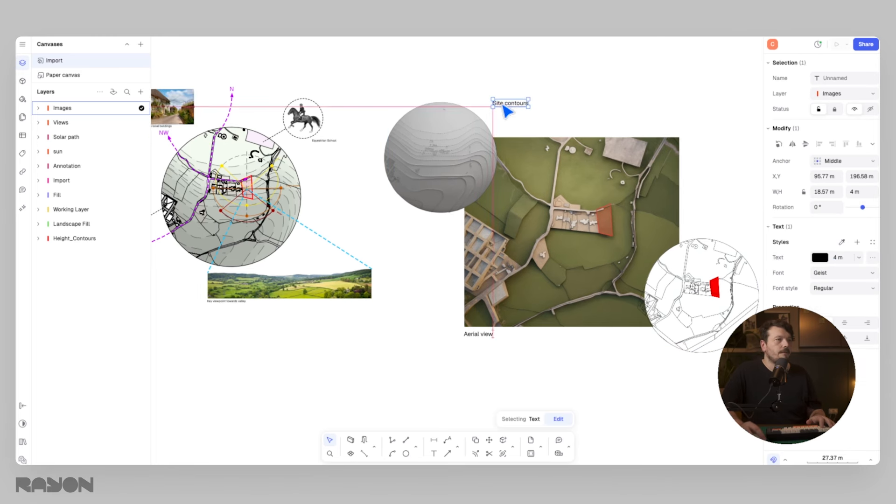
left_click_drag(506, 110, 480, 110)
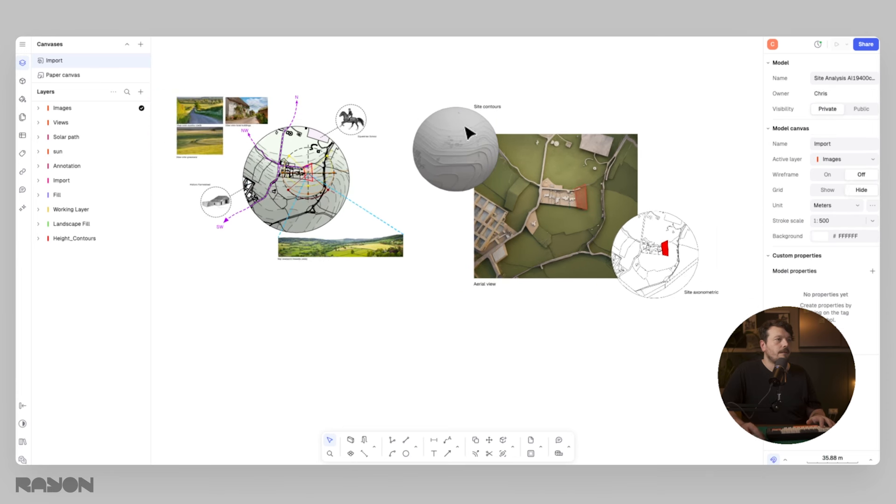
Set the yellow SUMMER label's text size to 2 m and reduce its text box height to about 2.16 m
scroll(372, 194, "up", 10)
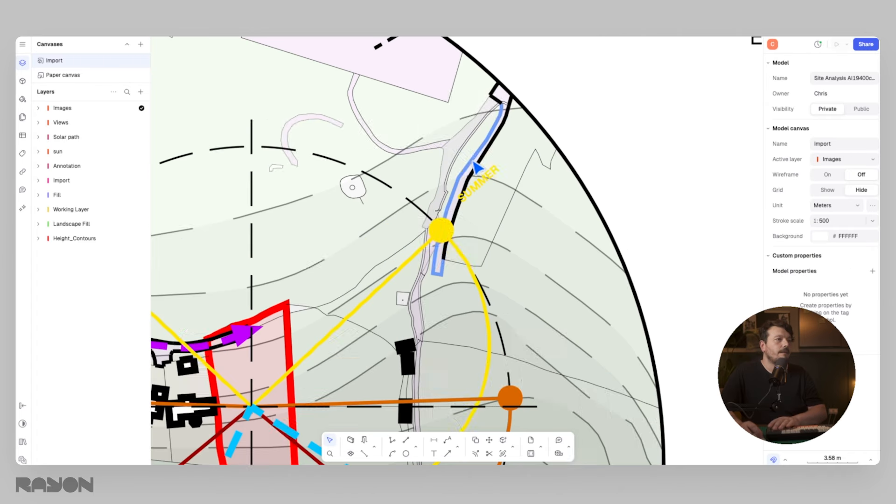
left_click(480, 190)
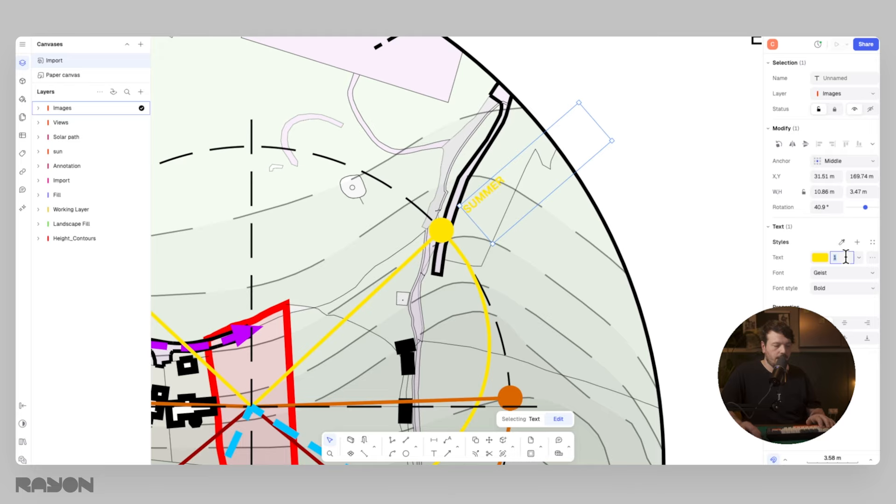
type("2")
key("Return")
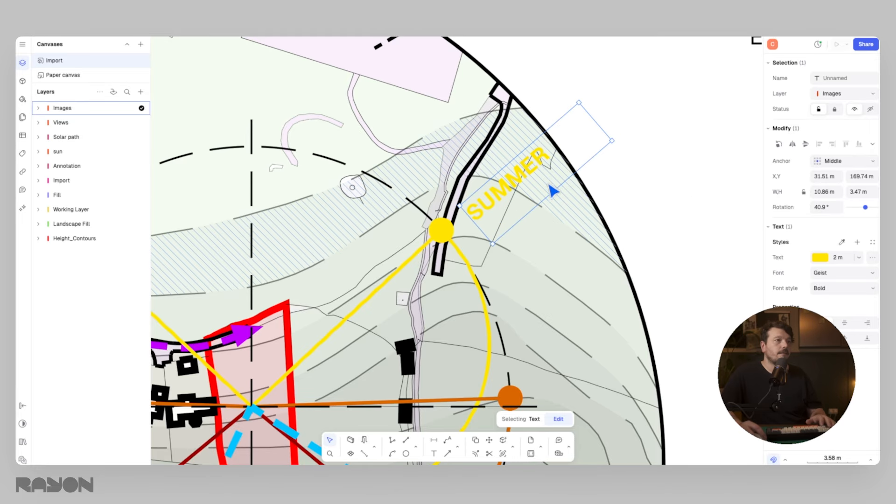
left_click_drag(554, 189, 523, 181)
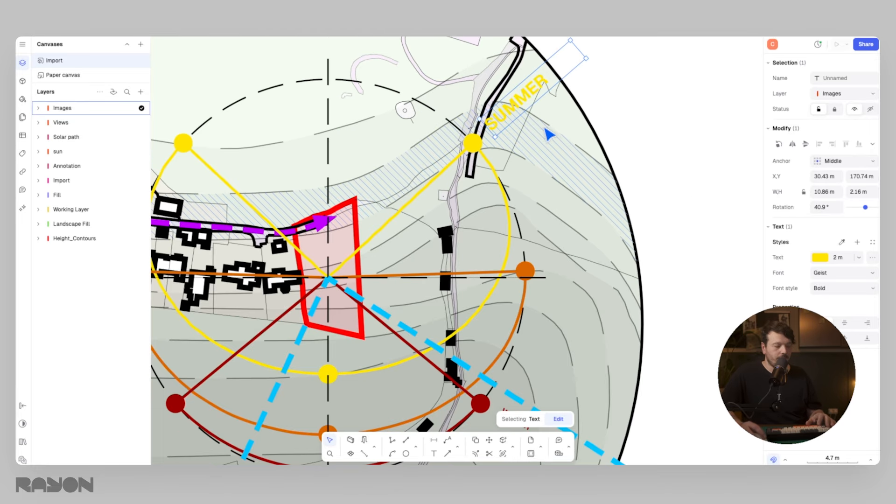
Place a horizontal copy of the SUMMER label beside the orange dot at the eastern end of the sun path
key("r")
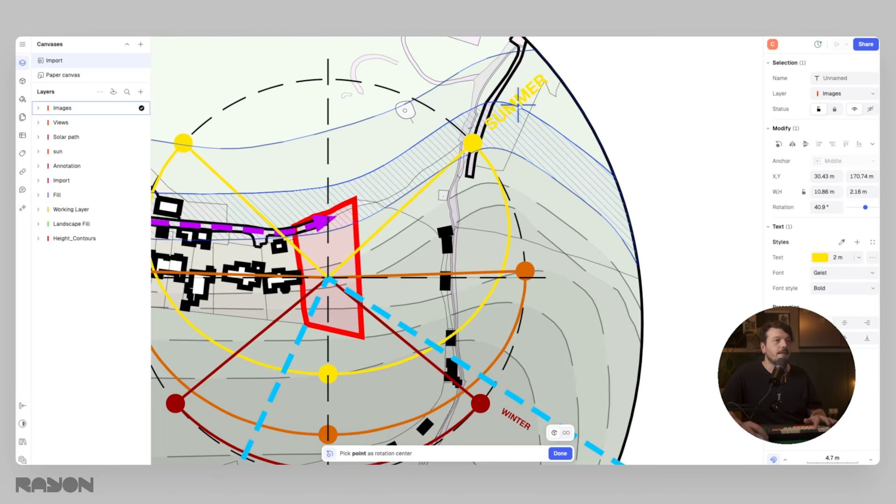
left_click(518, 105)
key("Escape")
key("Escape")
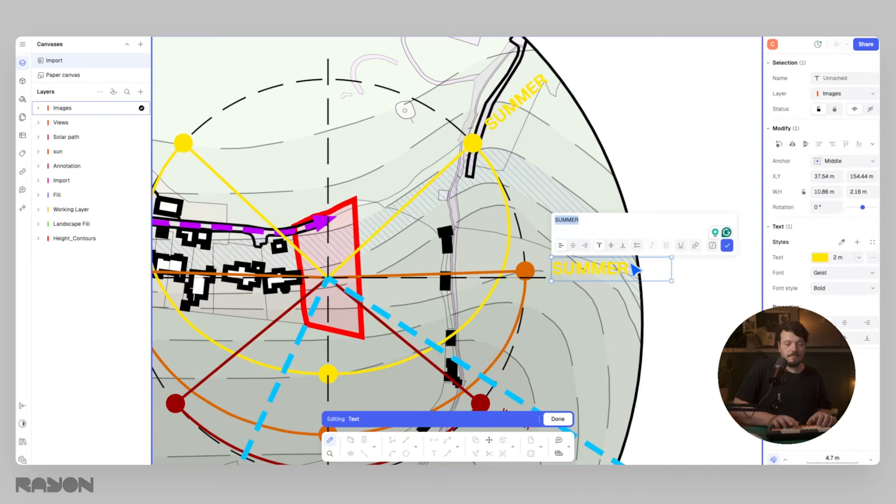
Change the copied label beside the orange dot to "SPRINT / AUTUMN"
type("SPRINT / A")
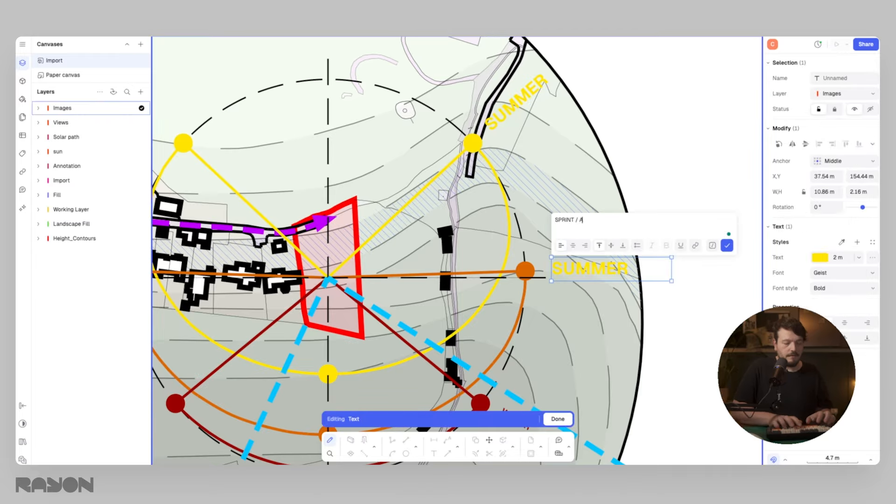
type("UTUMN")
key("Escape")
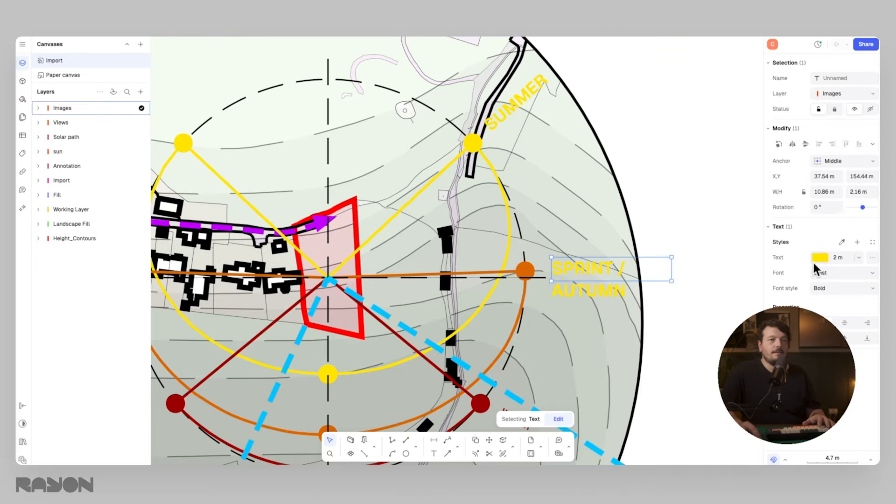
Recolour the SPRINT / AUTUMN label with the orange dot's colour, DB6600, and widen its text box to fit one line
left_click(814, 261)
left_click(674, 155)
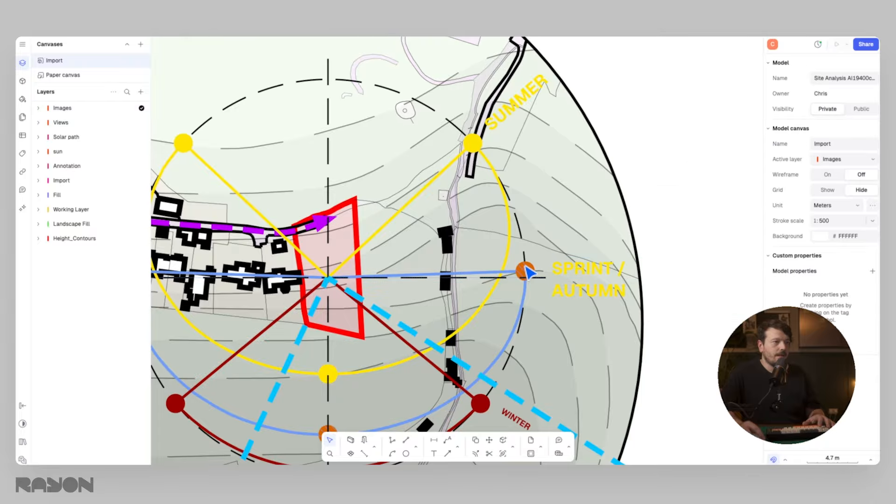
left_click(524, 270)
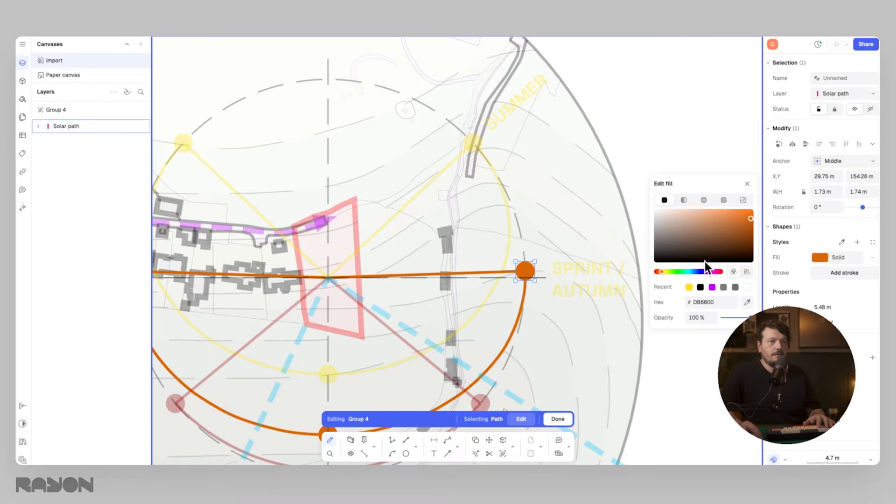
left_click(700, 302)
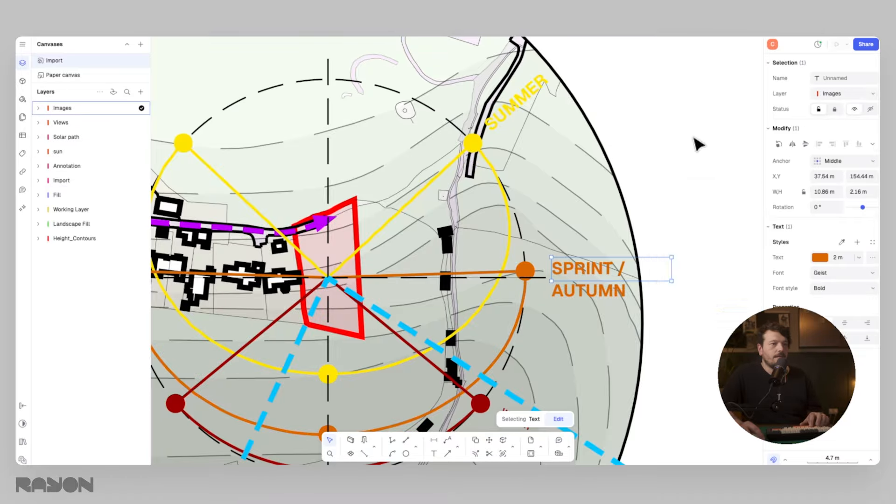
left_click(694, 140)
left_click(613, 276)
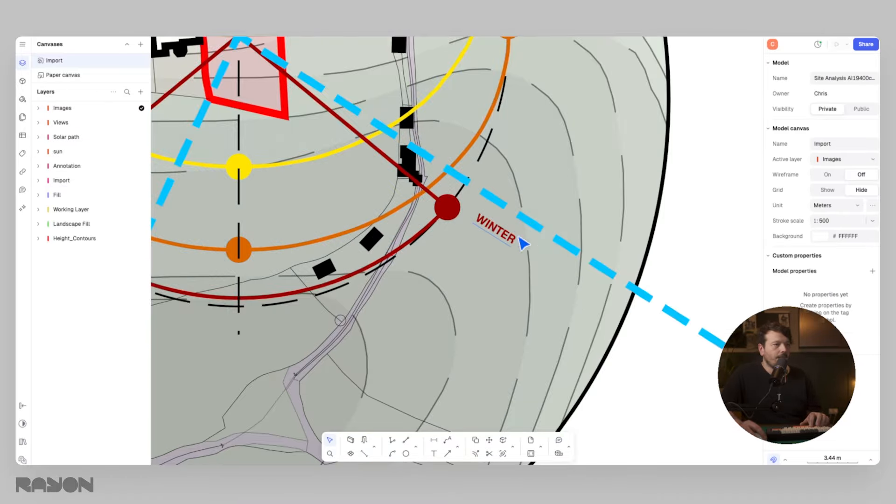
Set the dark red WINTER label's text size to 2 m
left_click(521, 239)
key("Return")
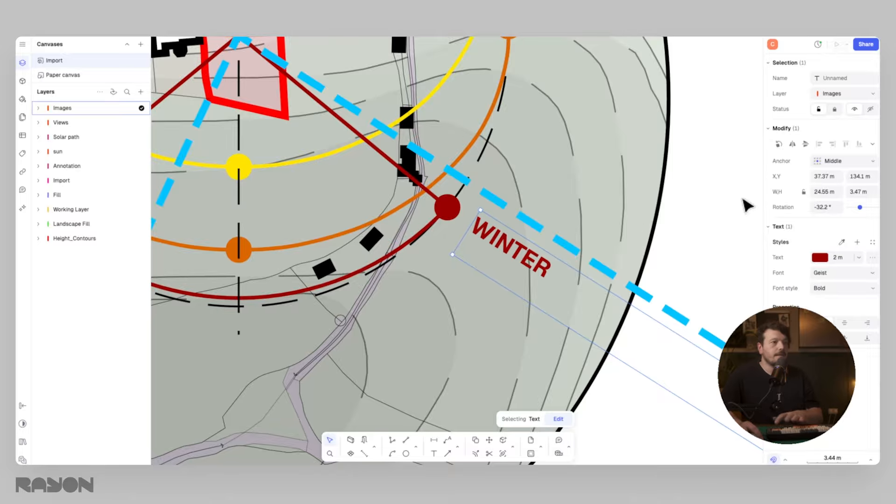
left_click(733, 182)
scroll(582, 233, "down", 10)
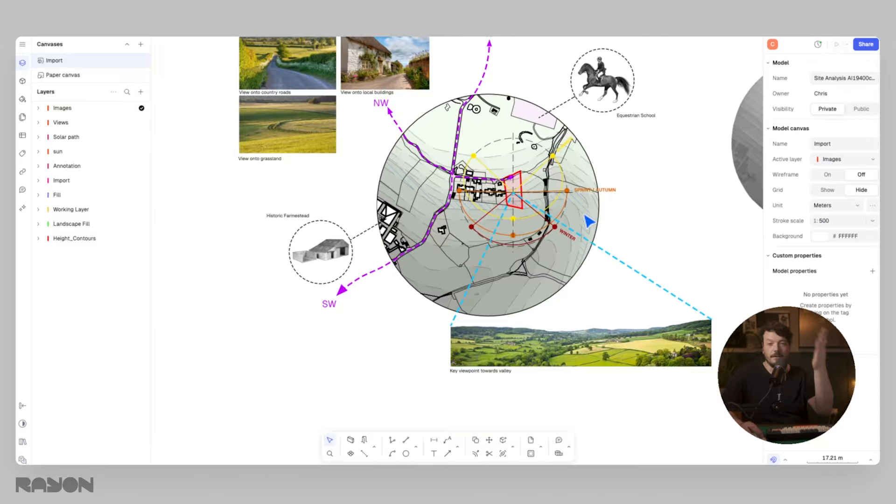
scroll(589, 219, "up", 5)
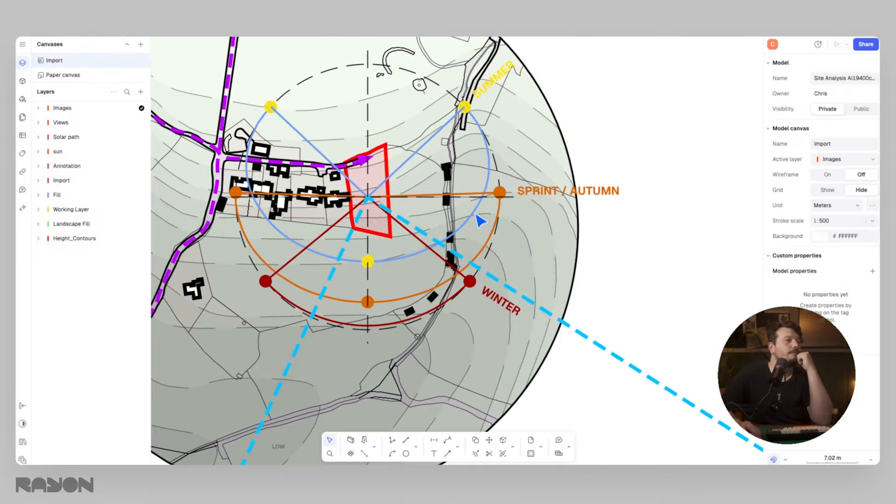
scroll(480, 221, "down", 6)
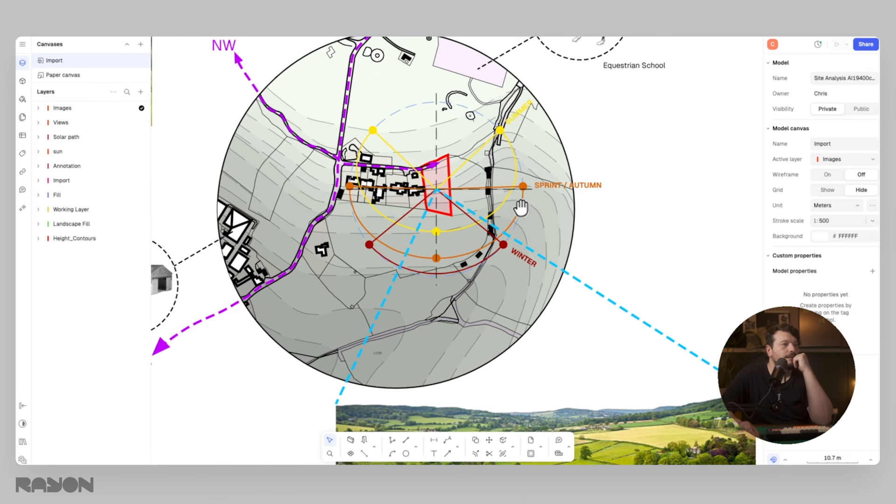
middle_click_drag(521, 208, 491, 209)
scroll(498, 220, "down", 8)
middle_click_drag(578, 213, 469, 189)
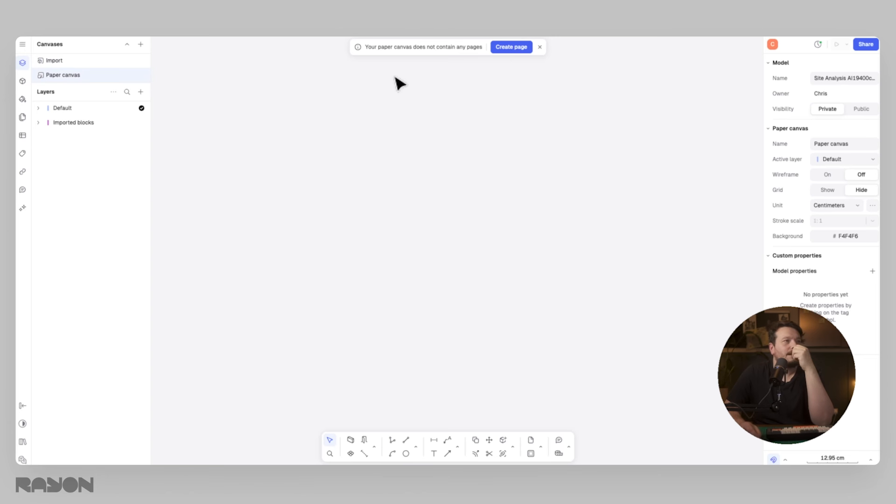
Create a page on the paper canvas and set its format to landscape A3
left_click(509, 48)
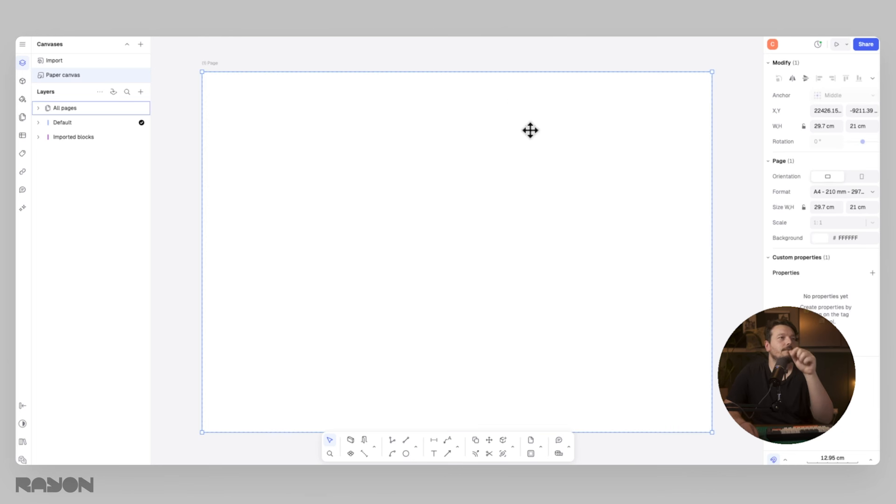
left_click(848, 192)
left_click(794, 270)
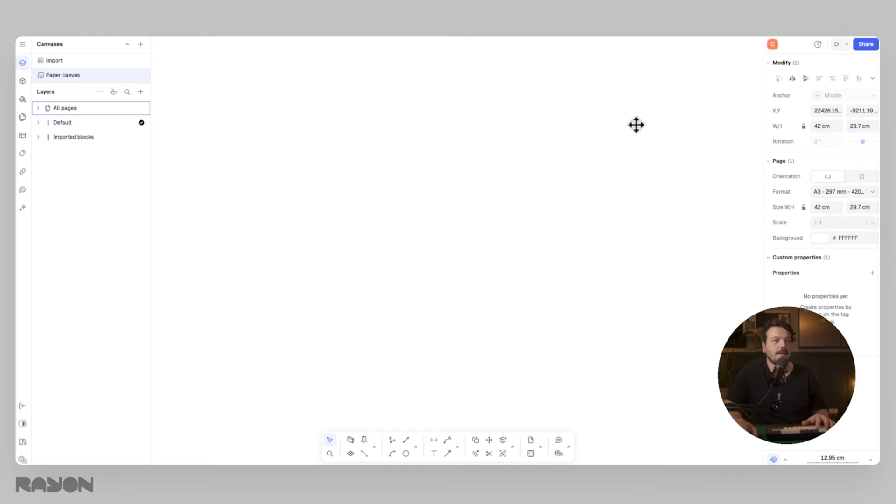
scroll(410, 166, "down", 5)
scroll(429, 150, "up", 3)
Place a copy of the A3 page horizontally beside the first one, leaving a small gap
key("c")
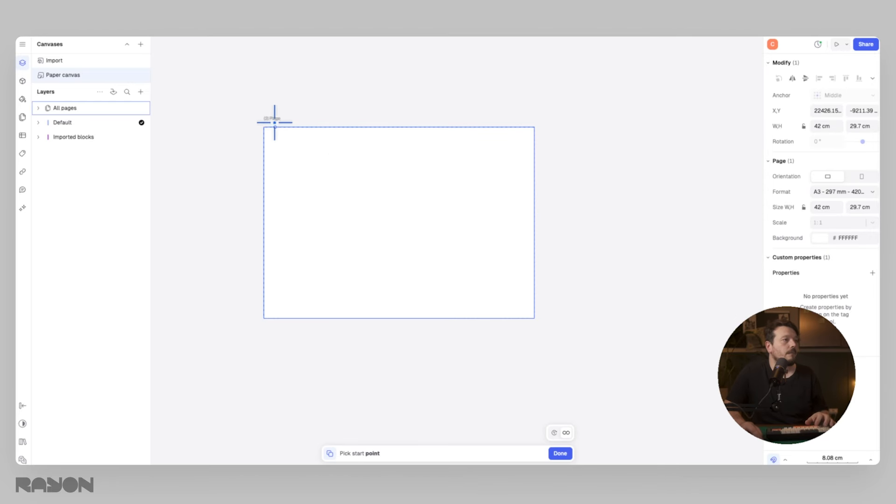
left_click(265, 127)
left_click(552, 127)
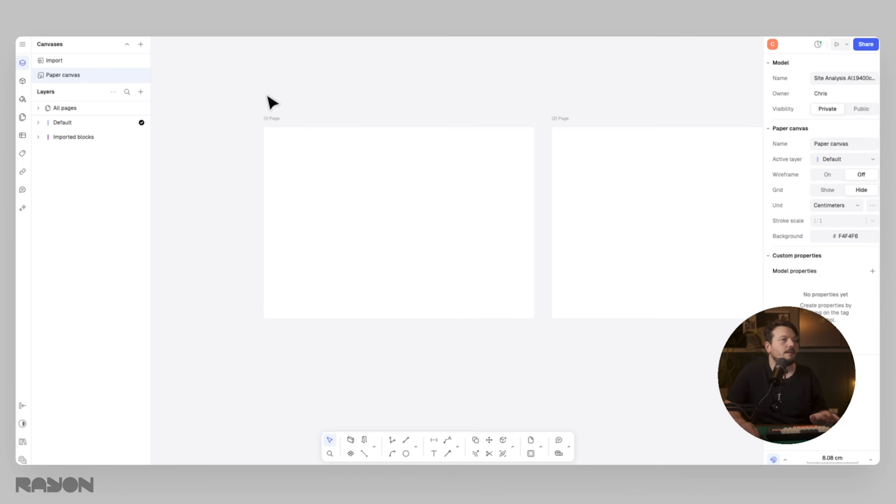
Insert the "A3 - Title block pro, vertical" block from the Title blocks & annotations library and fit it over the first page
left_click(21, 80)
left_click(132, 45)
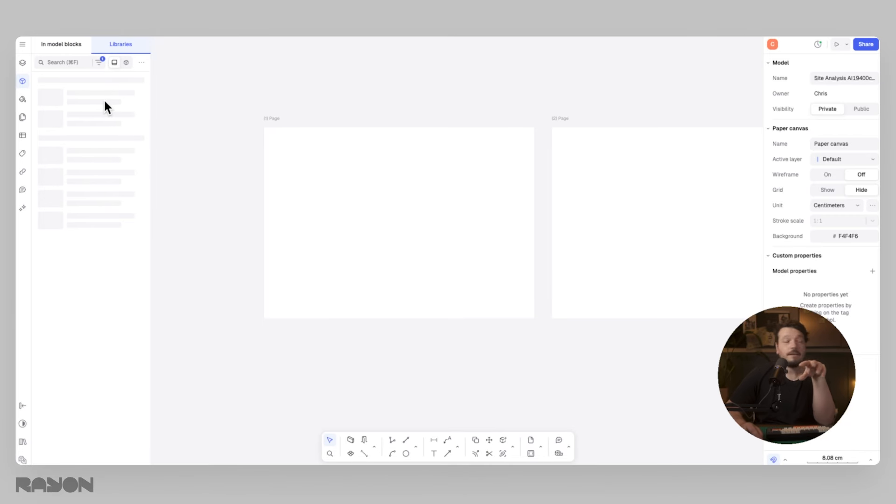
left_click(98, 254)
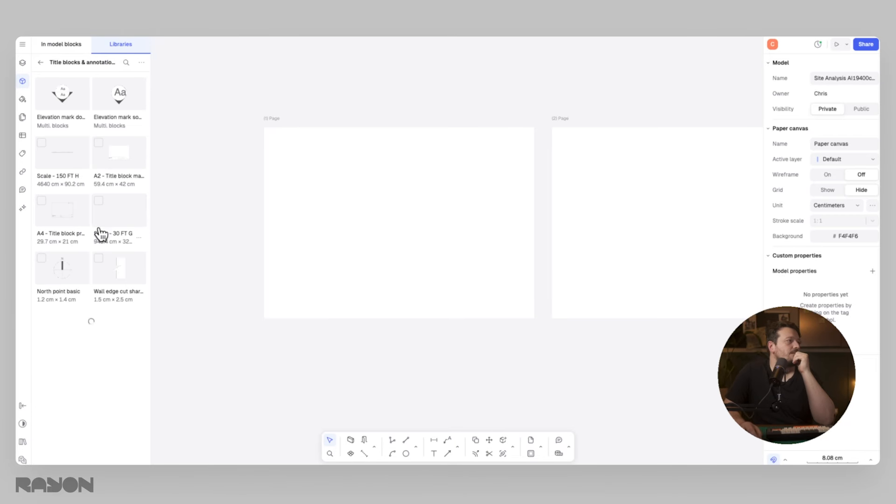
scroll(131, 216, "down", 5)
left_click(119, 187)
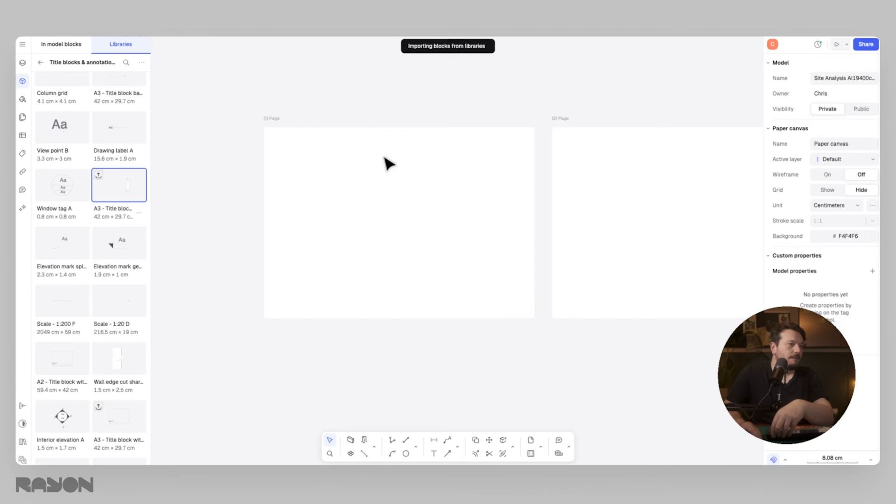
left_click_drag(402, 175, 431, 177)
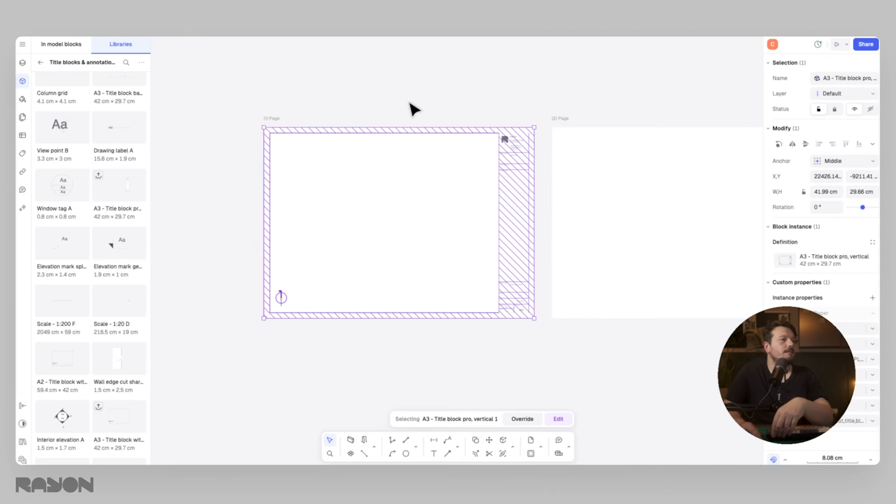
left_click(409, 103)
Duplicate the title block onto the second page, aligning their upper-right corners
left_click(531, 136)
key("d")
left_click(534, 127)
scroll(534, 128, "right", 5)
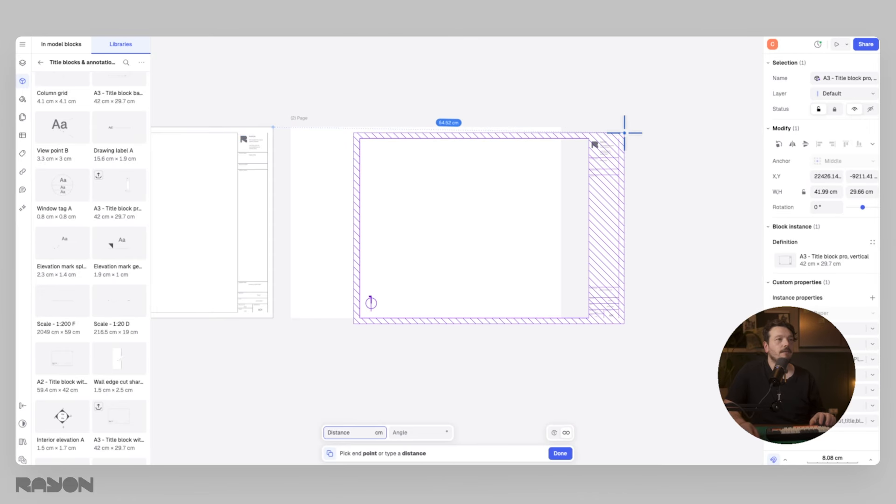
left_click(562, 128)
key("Escape")
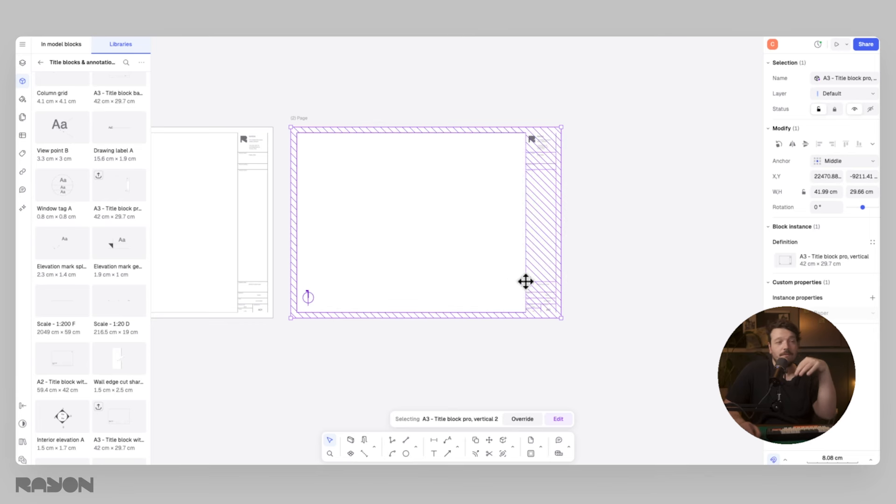
scroll(570, 288, "up", 5)
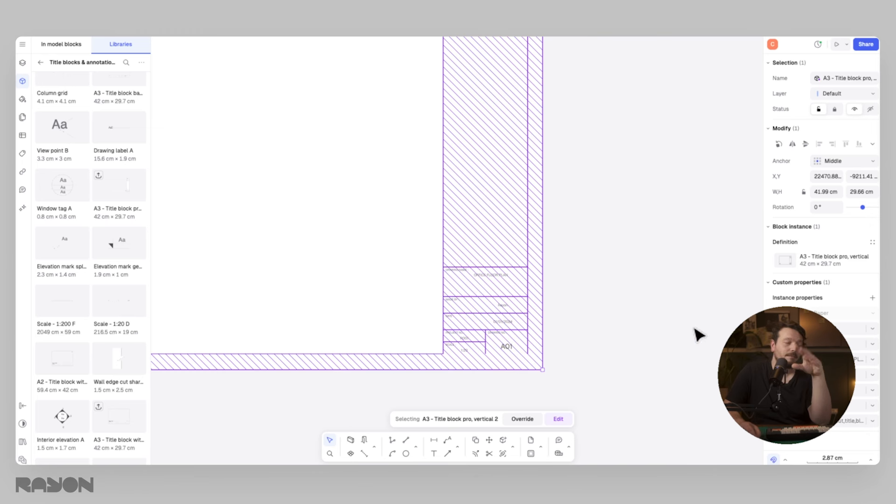
left_click(607, 305)
scroll(574, 296, "down", 5)
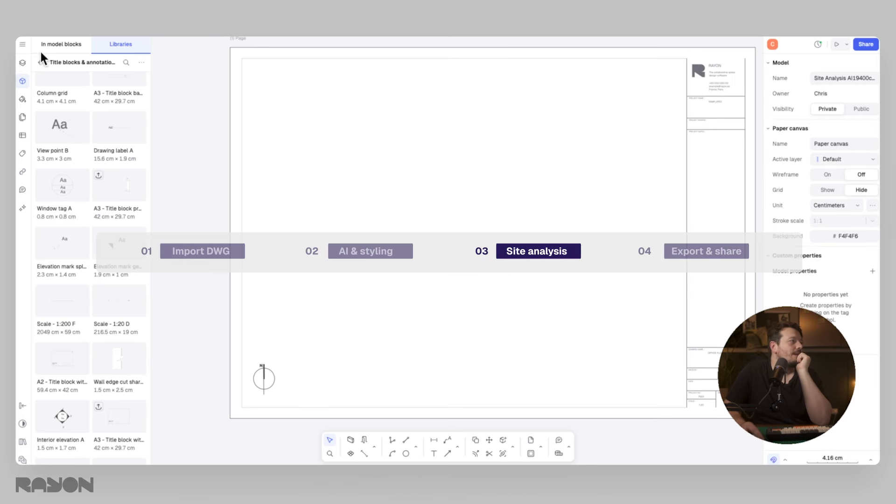
Add a view of the Import canvas to the paper canvas over the first page
left_click(23, 63)
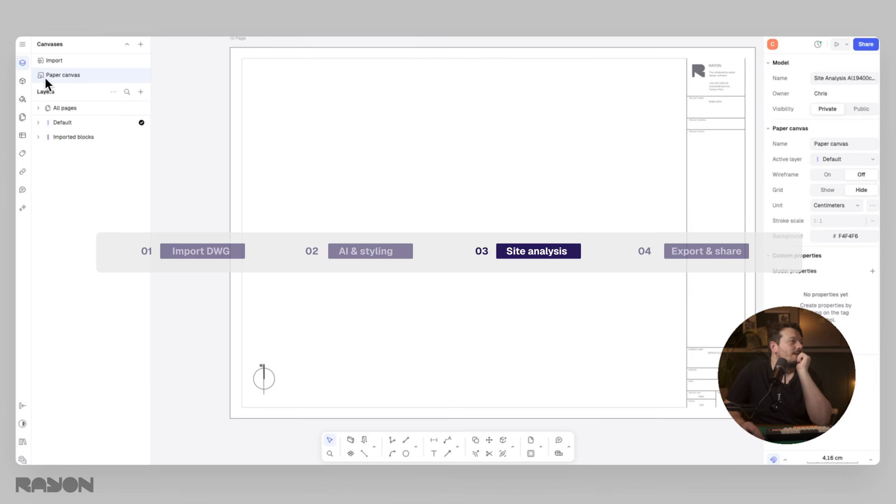
left_click(133, 93)
left_click(143, 91)
left_click(141, 91)
mouse_move(157, 136)
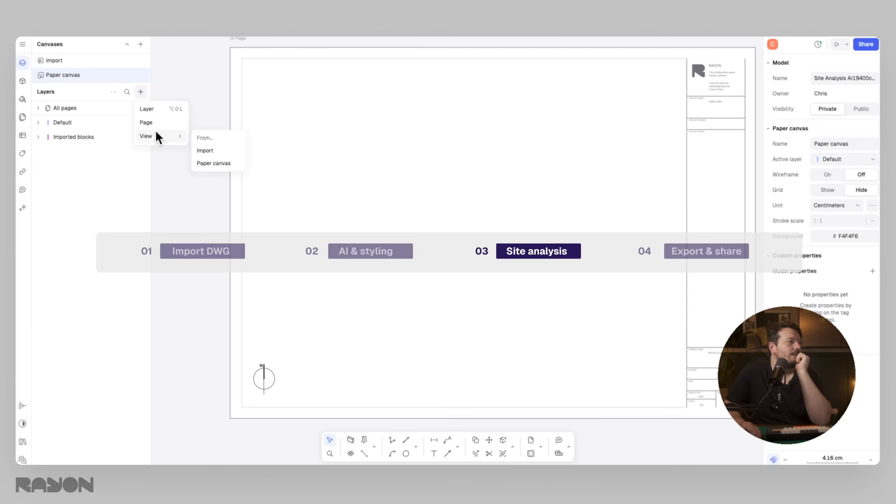
left_click(228, 150)
scroll(467, 224, "down", 3)
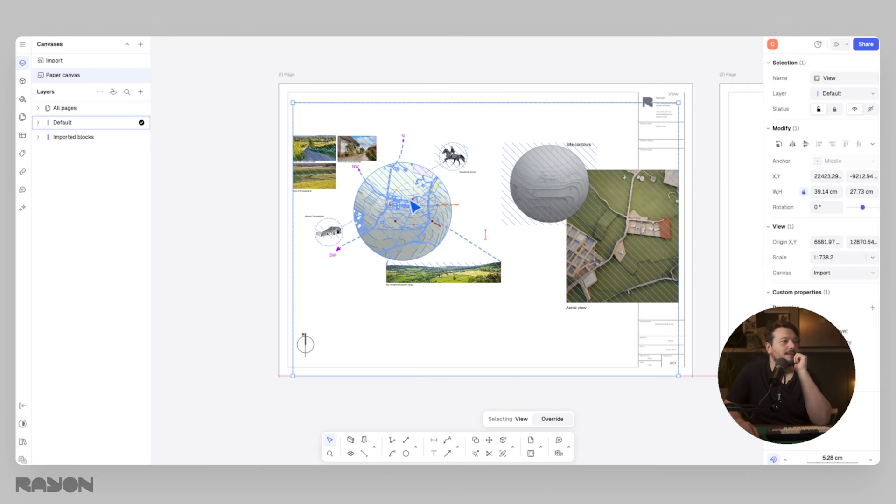
Position the view on the first page and shrink its frame to fit beside the title block, about 25.8 cm high
left_click_drag(411, 201, 411, 201)
middle_click_drag(410, 201, 383, 180)
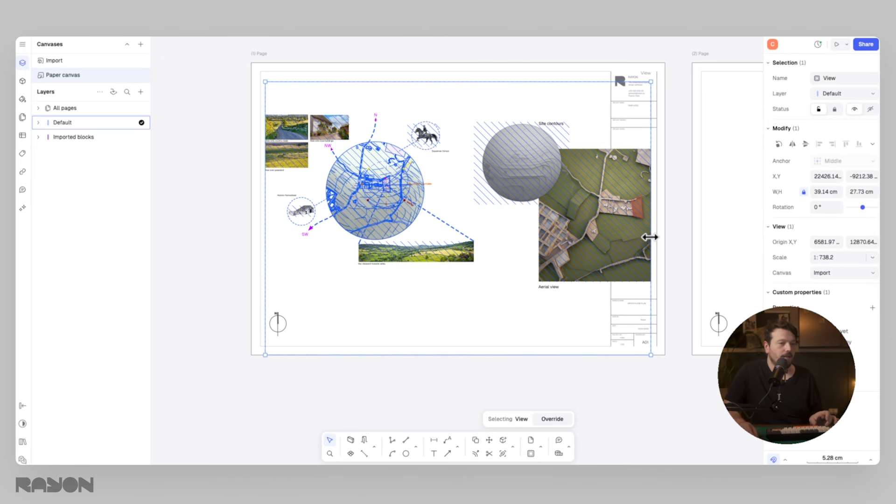
left_click_drag(651, 237, 599, 234)
left_click_drag(476, 355, 475, 331)
Override the view's scale to 1:500 and centre the circular site plan with its surrounding images inside the frame
double_click(426, 225)
scroll(456, 226, "up", 5)
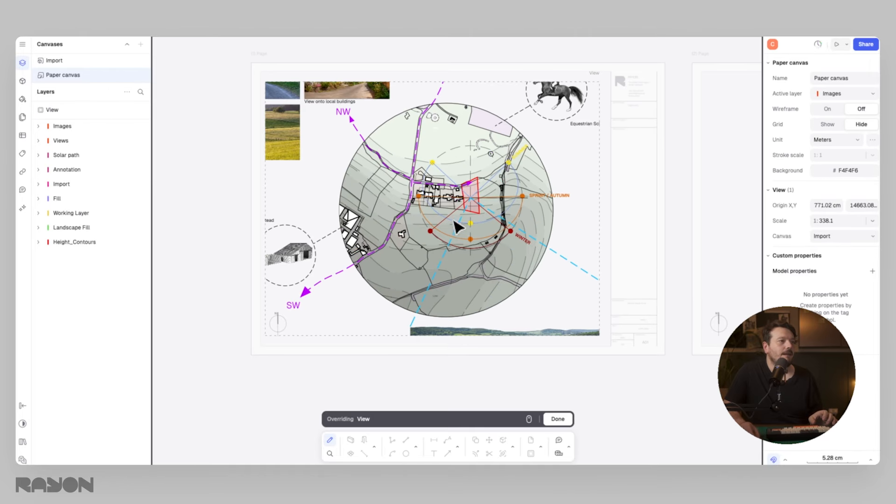
scroll(448, 219, "down", 3)
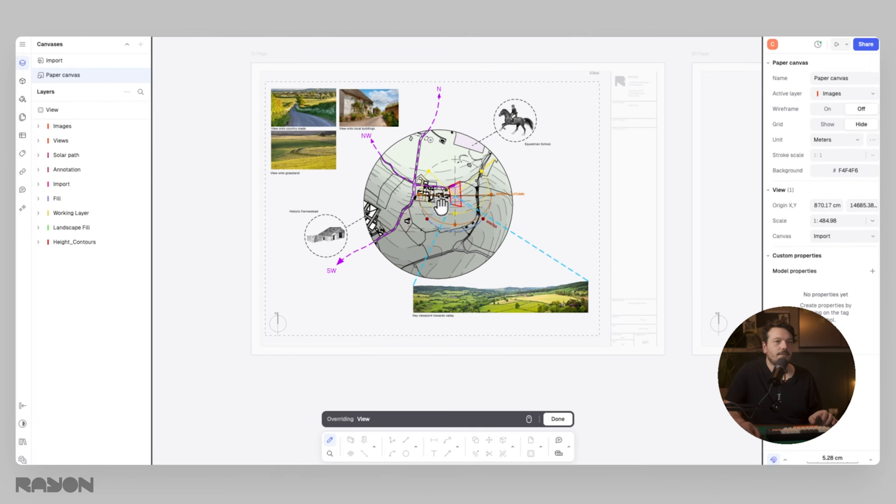
left_click(840, 221)
type("500")
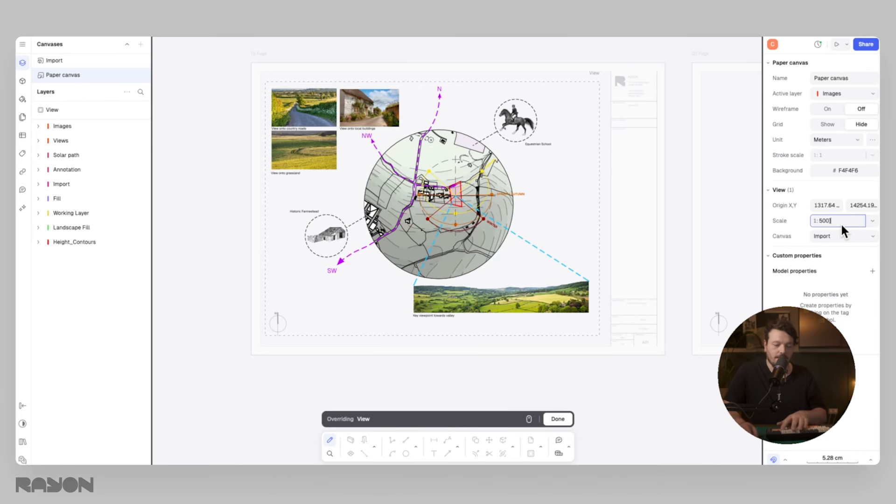
key("Return")
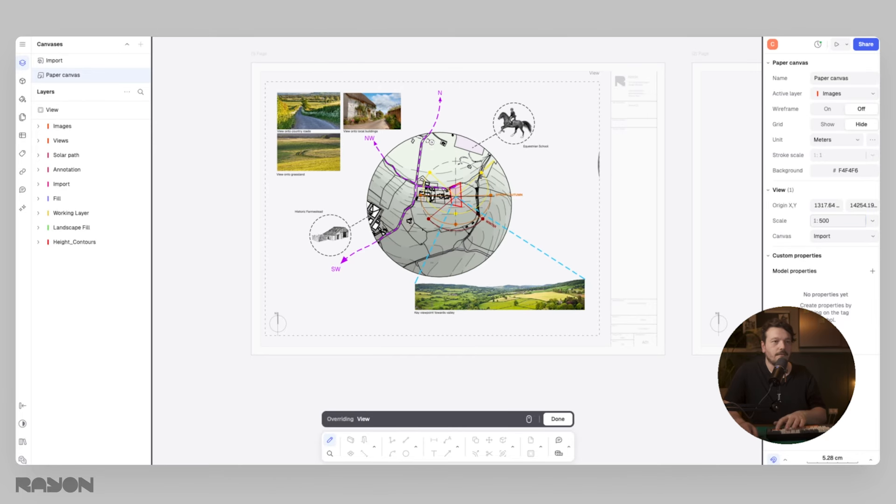
middle_click_drag(526, 195, 524, 191)
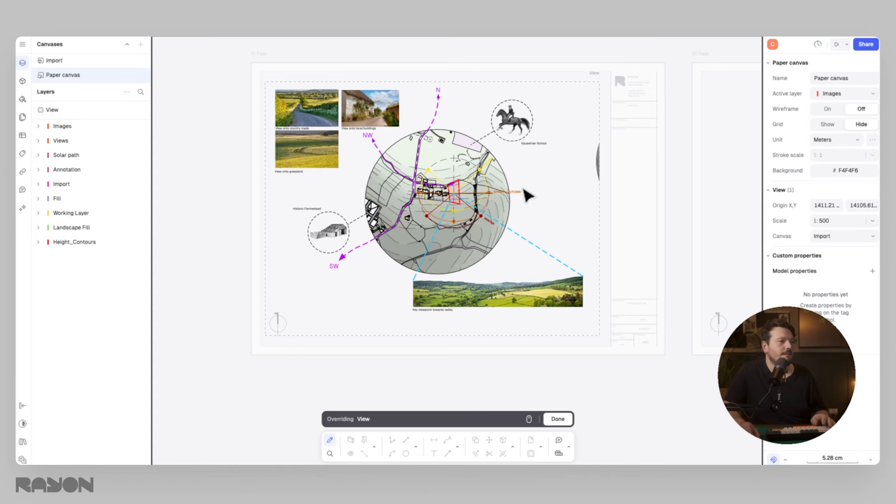
Finish overriding the view and narrow its frame to about 33.25 cm, clear of the title block
double_click(648, 372)
left_click_drag(599, 208, 593, 208)
left_click(641, 378)
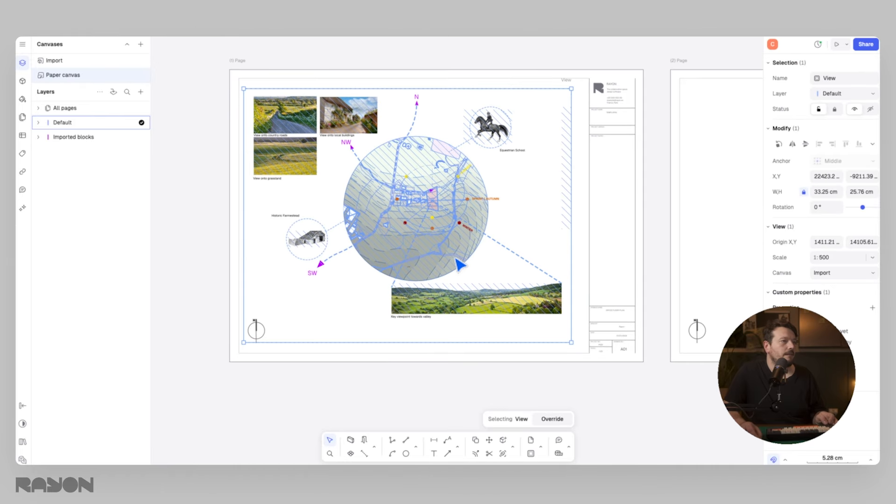
Copy the site plan view onto the second page, using the upper-left inner border corners as reference points
key("c")
left_click(239, 78)
scroll(400, 78, "right", 5)
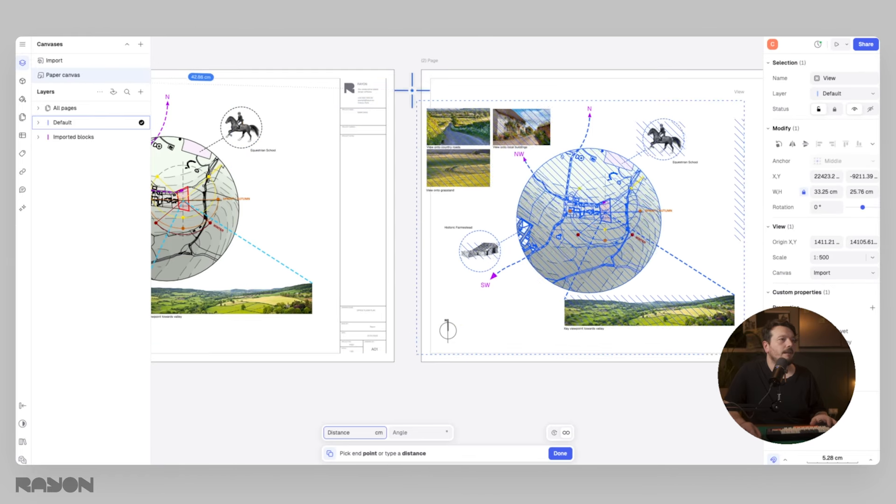
left_click(430, 79)
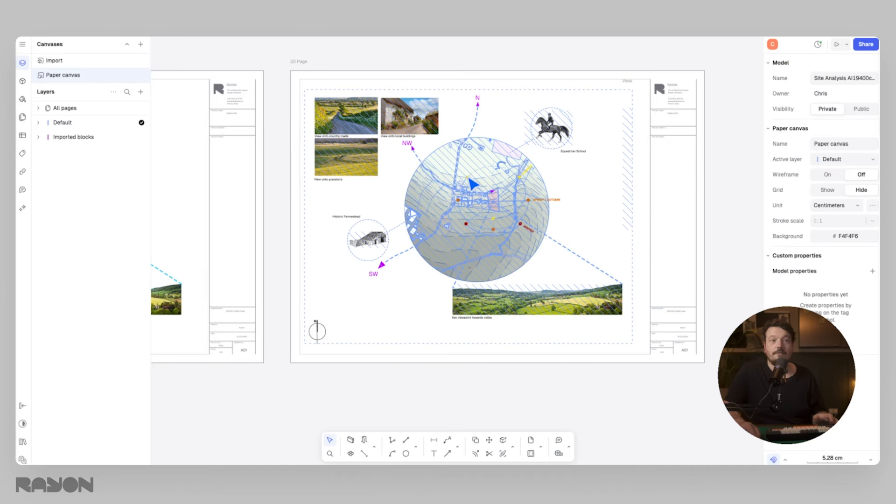
Override the second page's view to frame the contours, aerial and axonometric images at about 1:606, and widen its frame up to the title block
double_click(518, 192)
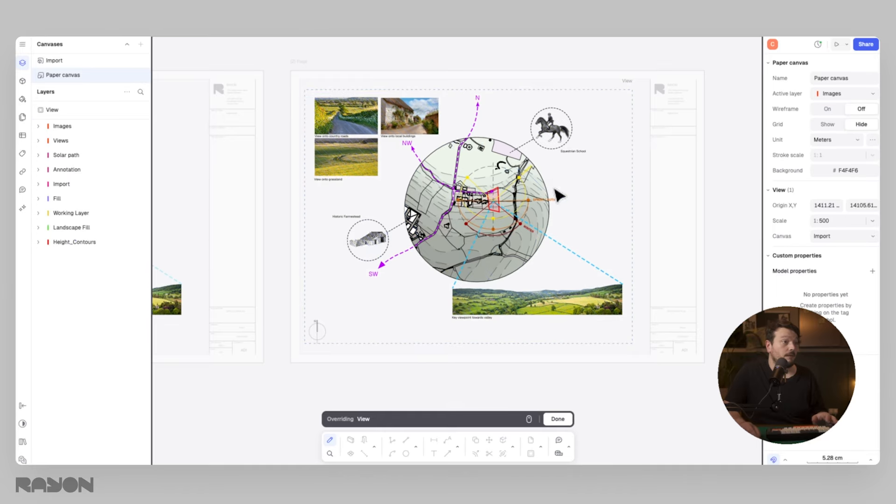
middle_click_drag(516, 186, 435, 158)
scroll(468, 173, "up", 1)
scroll(472, 178, "down", 3)
scroll(442, 180, "down", 1)
scroll(444, 164, "up", 1)
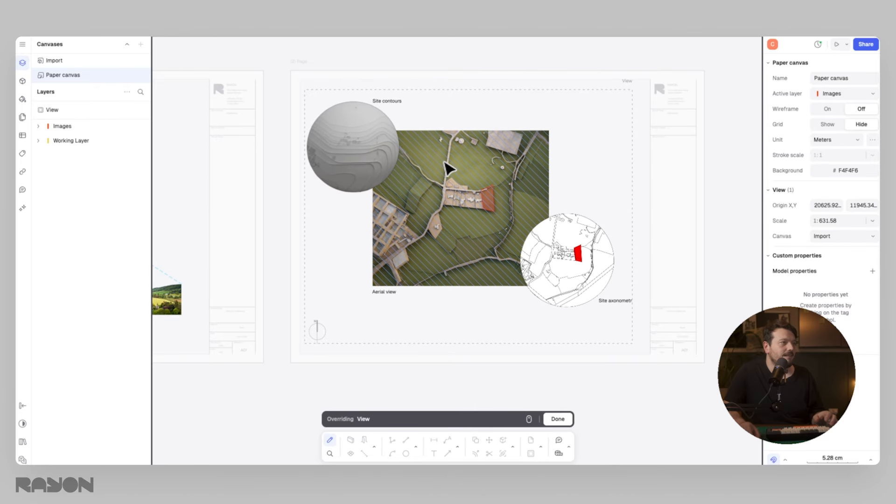
scroll(446, 169, "up", 1)
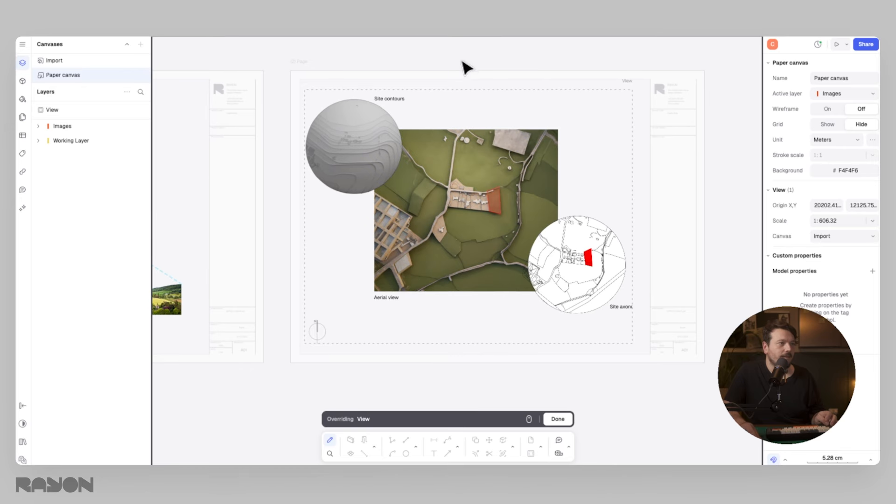
key("Escape")
left_click_drag(633, 184, 649, 186)
Move the "Site axonometric" label on the Import canvas to sit directly beneath the circular axonometric image
double_click(480, 186)
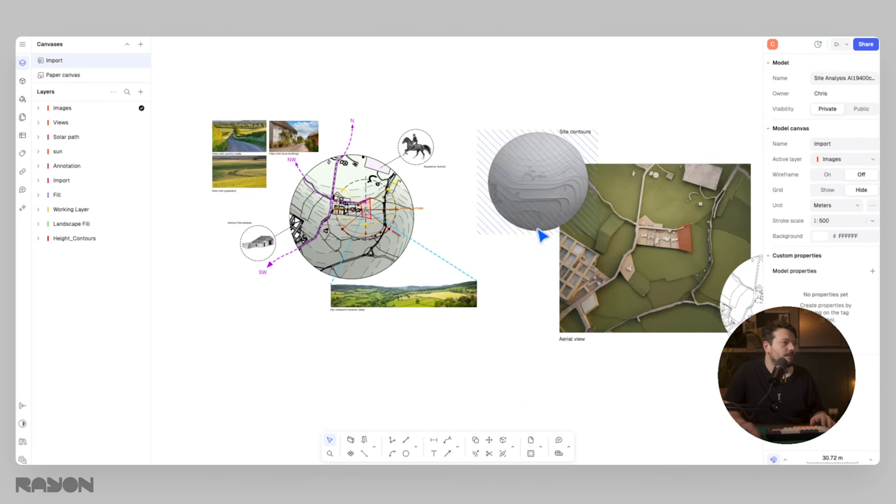
middle_click_drag(617, 282, 419, 233)
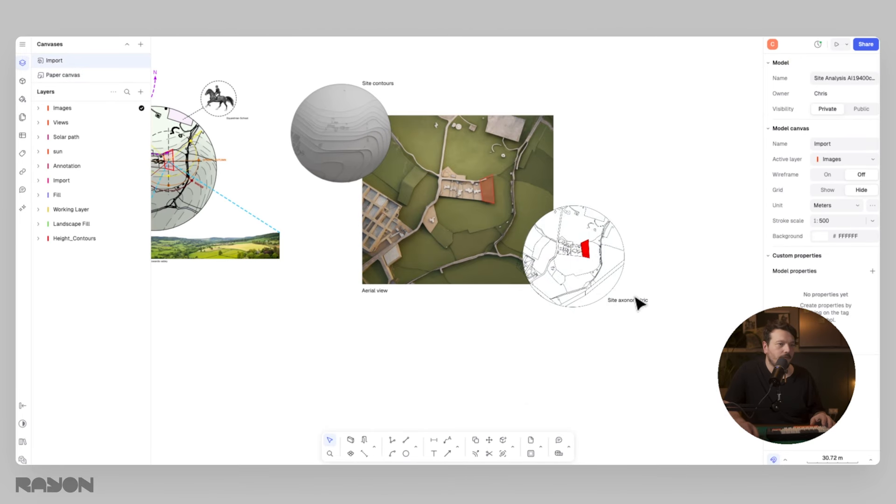
left_click(636, 299)
left_click_drag(636, 300, 611, 311)
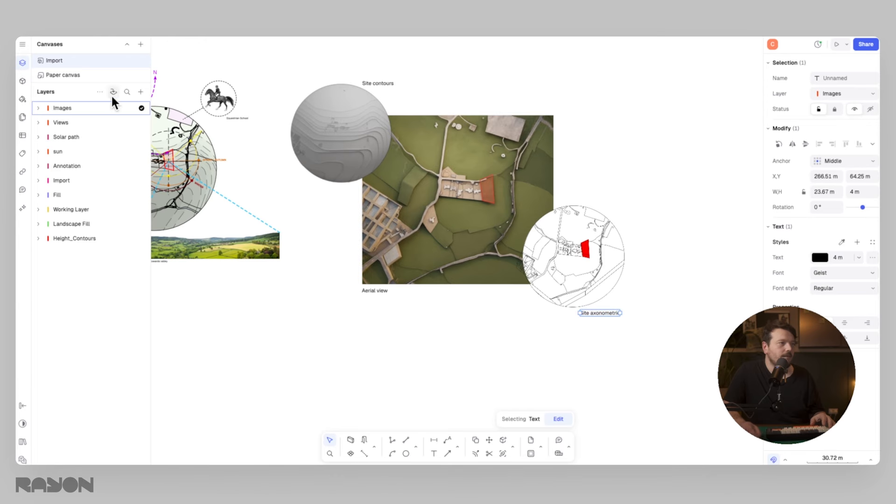
Return to the Paper canvas and shift the second page's view slightly towards the title block
left_click(63, 75)
left_click_drag(450, 189, 456, 189)
key("Escape")
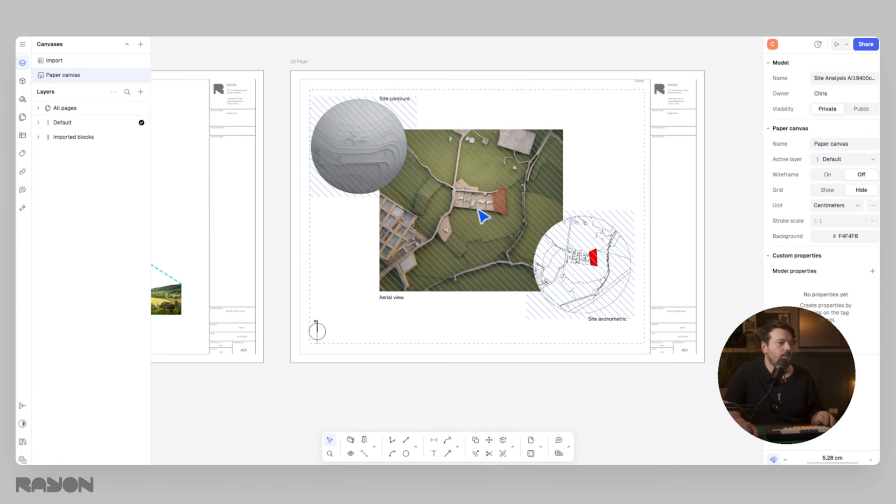
Examine the two laid-out pages, checking the annotated site plan and the page of AI renders
scroll(477, 210, "up", 1)
middle_click_drag(317, 245, 464, 200)
scroll(457, 289, "down", 2)
middle_click_drag(357, 228, 425, 227)
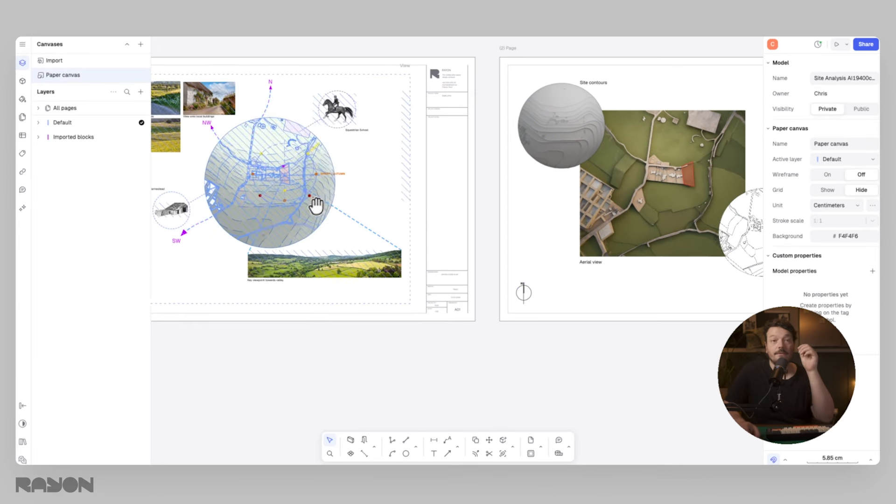
middle_click_drag(316, 204, 457, 197)
middle_click_drag(374, 176, 357, 205)
scroll(280, 248, "up", 5)
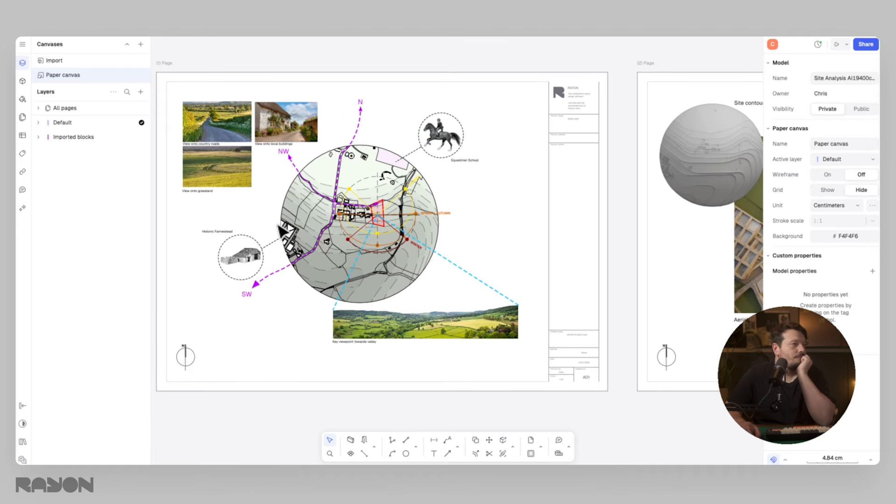
middle_click_drag(274, 233, 304, 212)
scroll(304, 213, "down", 2)
middle_click_drag(375, 198, 368, 209)
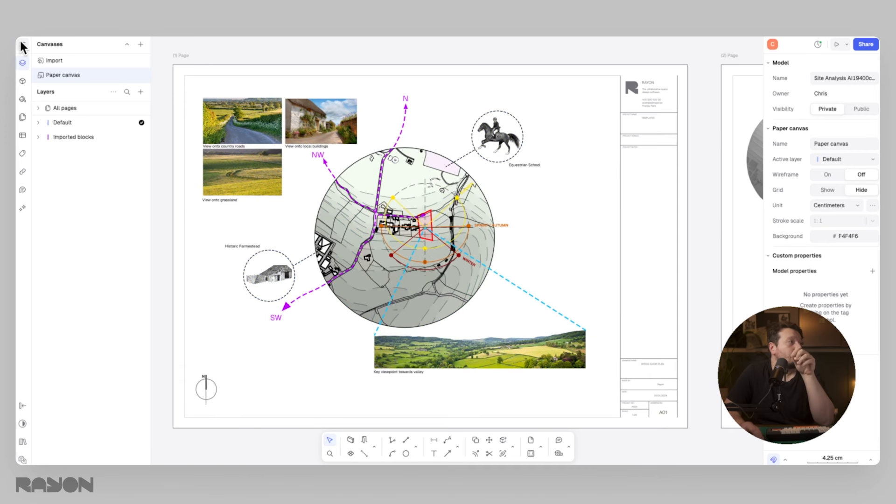
Open the PNG image export settings for Page 1, review the quality options and close them without exporting
left_click(20, 43)
mouse_move(88, 118)
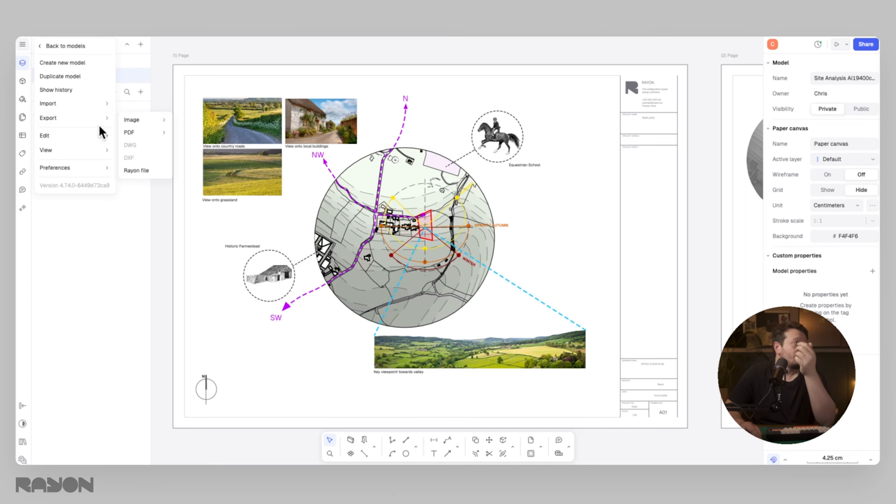
mouse_move(153, 122)
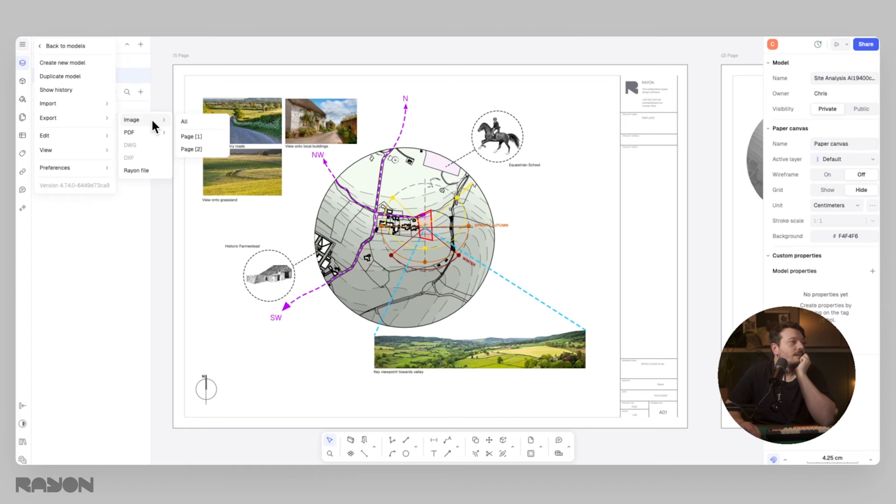
left_click(199, 140)
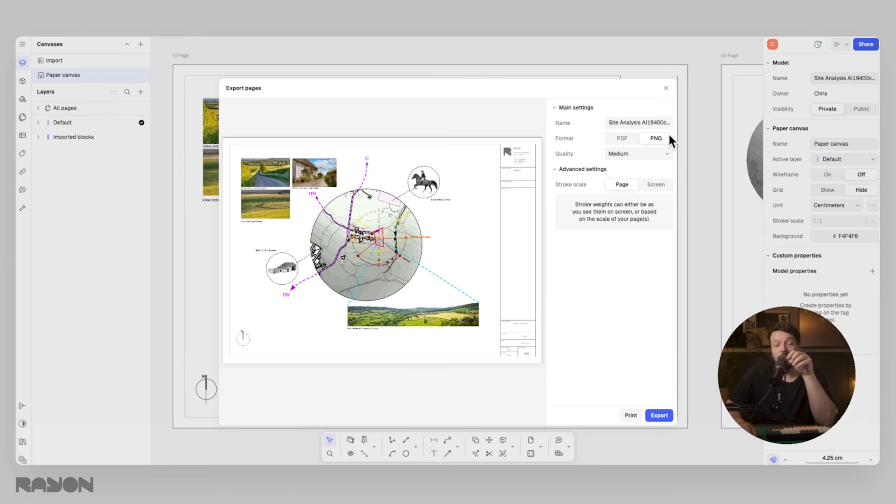
left_click(640, 153)
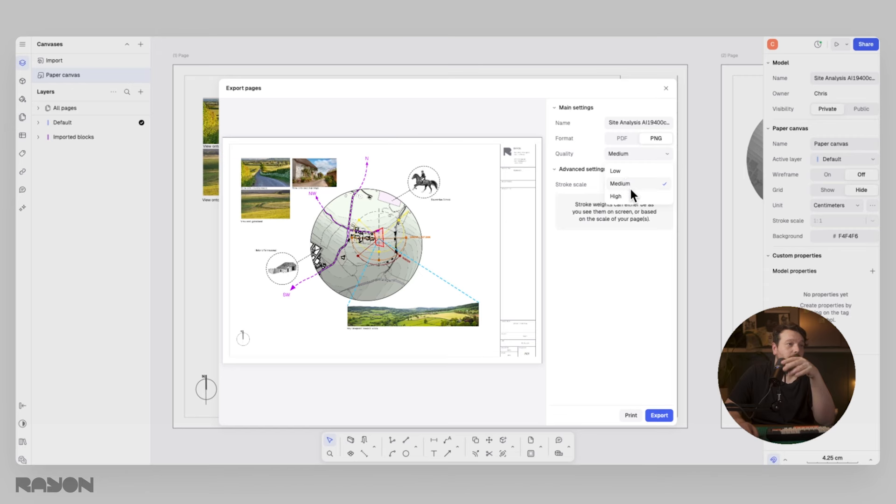
left_click(631, 239)
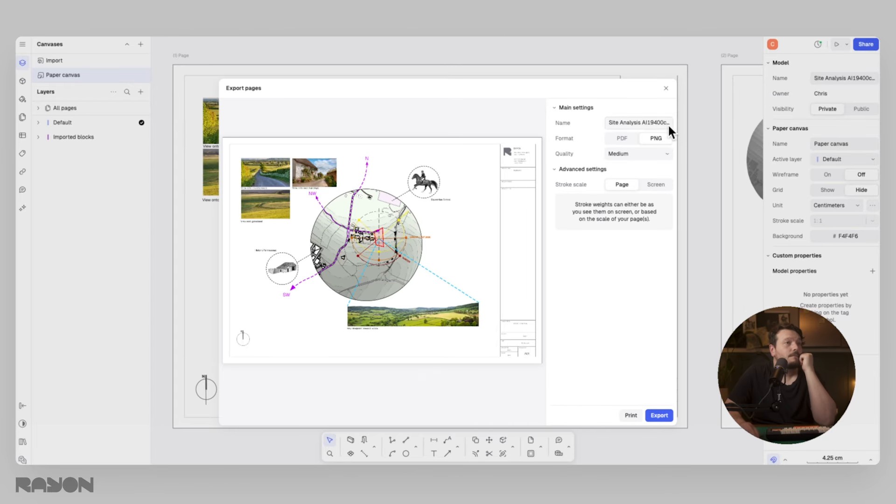
left_click(666, 89)
Open the PDF export settings for Page 1 and review the image quality options
left_click(22, 44)
mouse_move(103, 121)
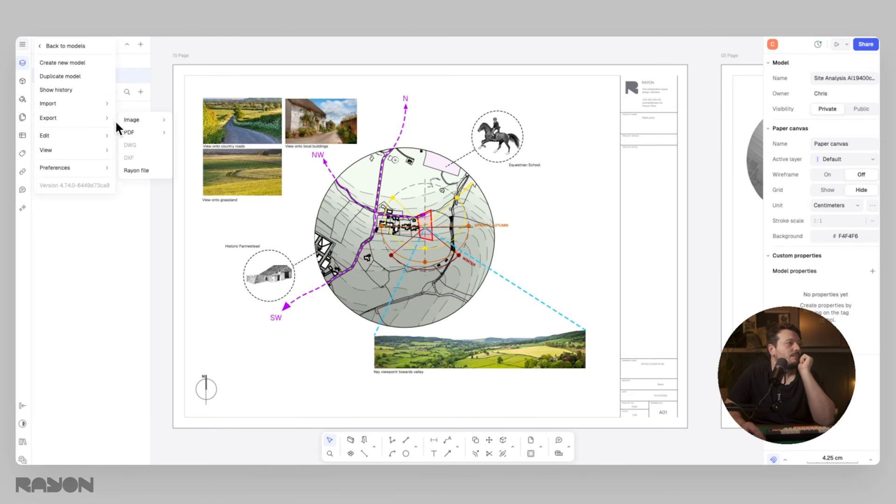
mouse_move(148, 131)
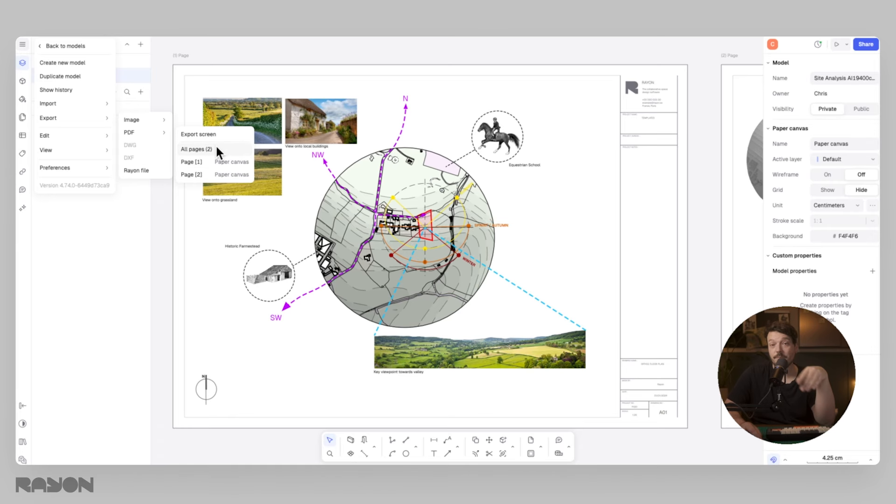
left_click(216, 160)
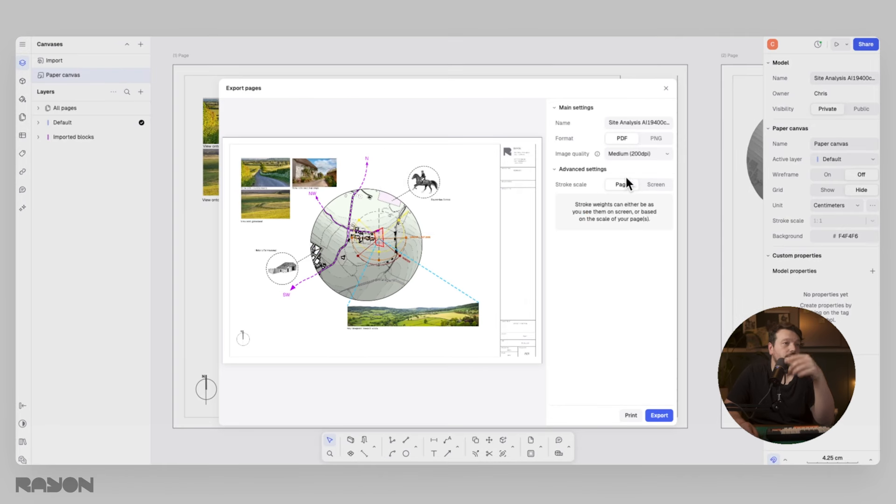
left_click(639, 154)
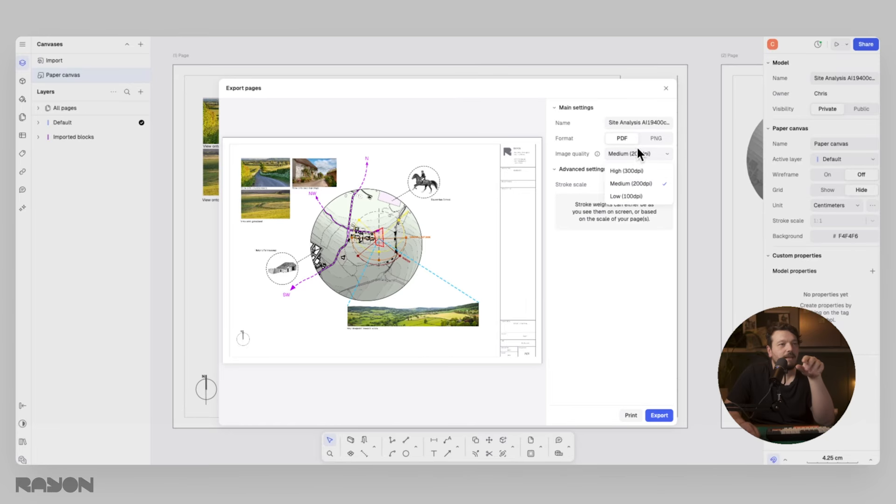
left_click(614, 112)
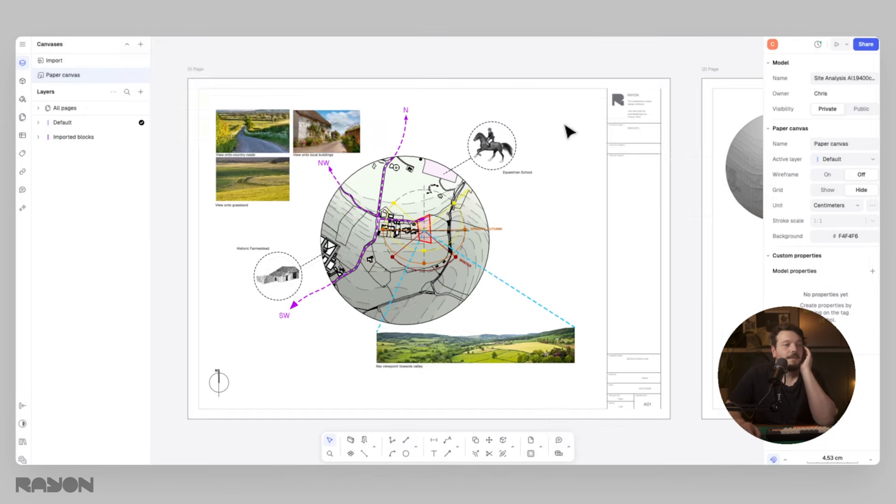
Open the model's sharing settings and review the access roles available for invited people
middle_click_drag(565, 152, 561, 147)
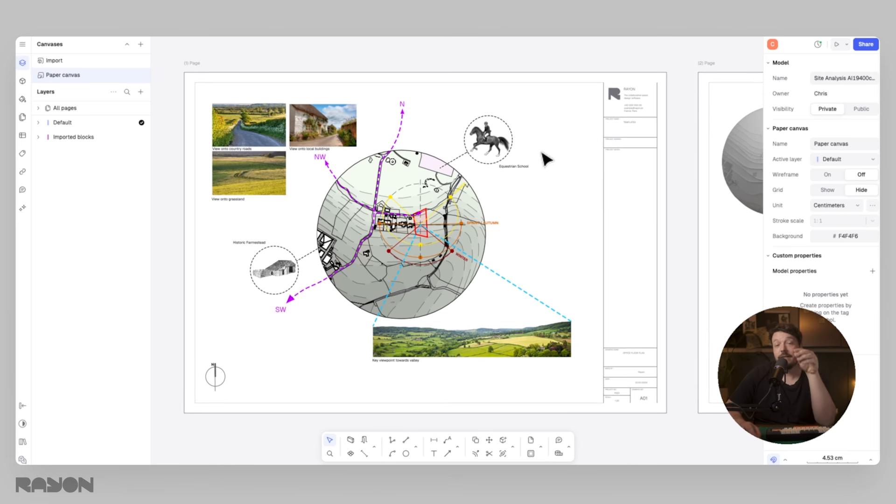
left_click(865, 45)
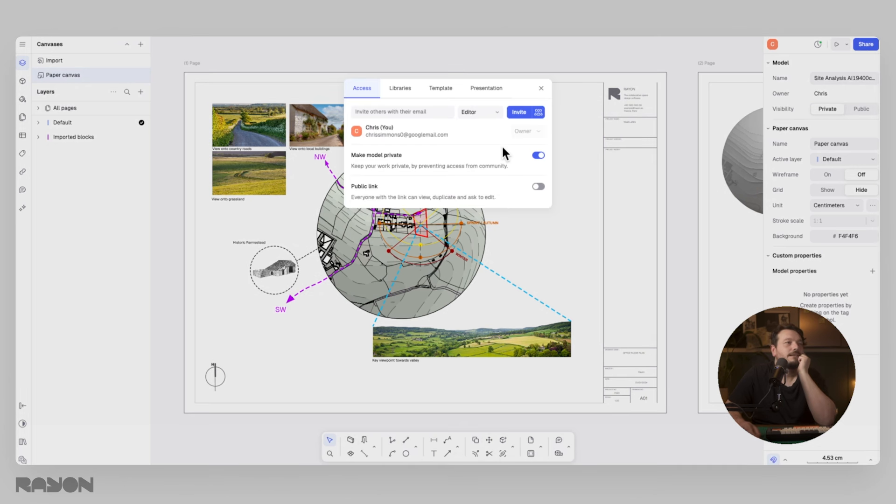
left_click(469, 112)
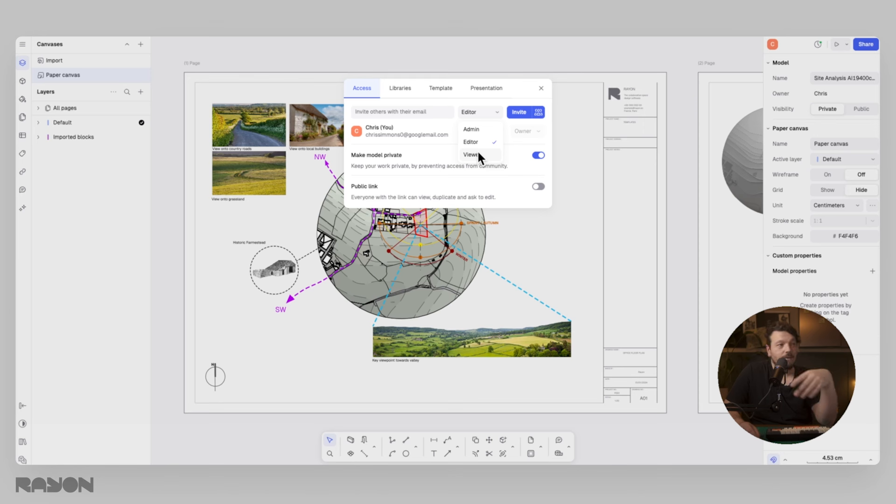
left_click(412, 89)
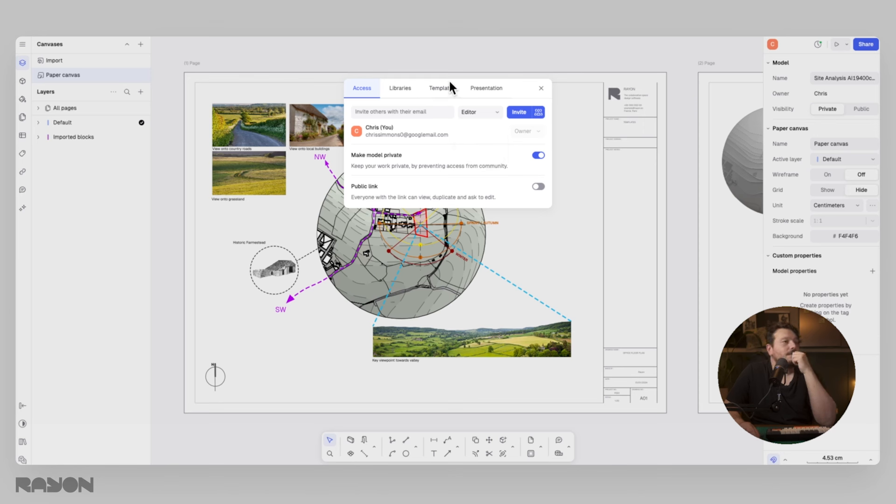